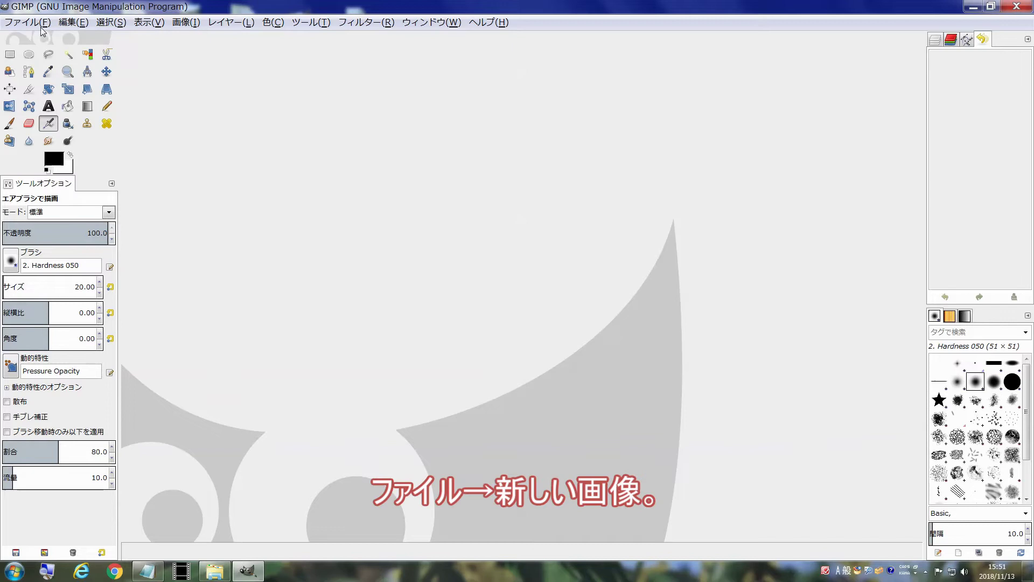
Create a blank image from the 800x600 template and move the Paths tab into the lower dock
{"action": "left_click", "coordinate": [39, 22]}
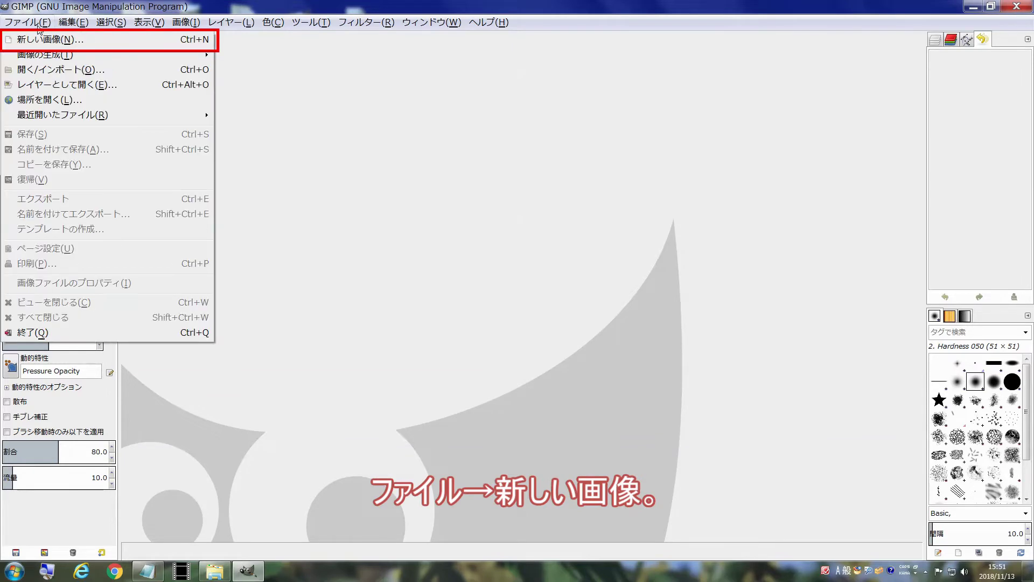
{"action": "left_click", "coordinate": [41, 35]}
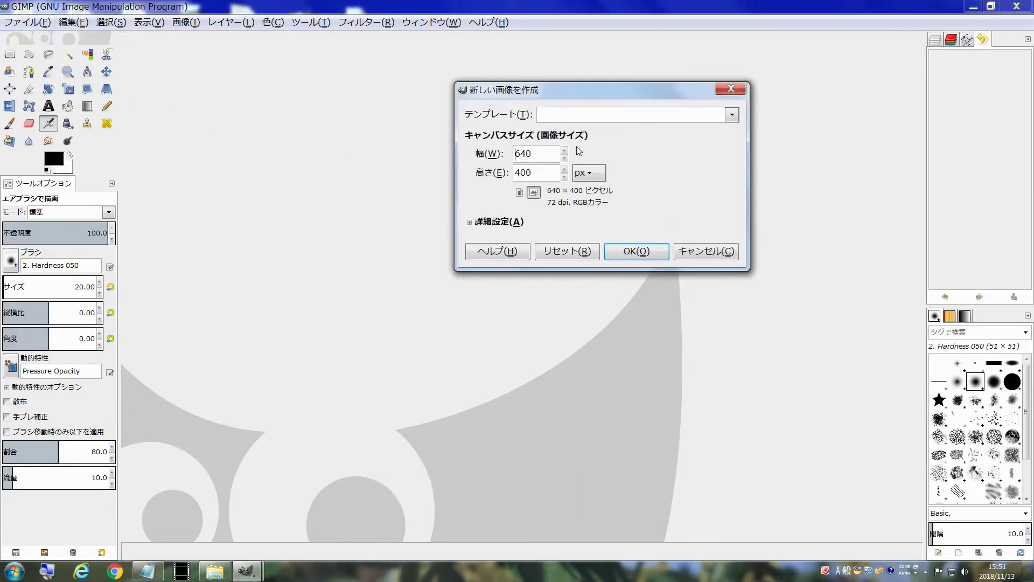
{"action": "left_click", "coordinate": [731, 115]}
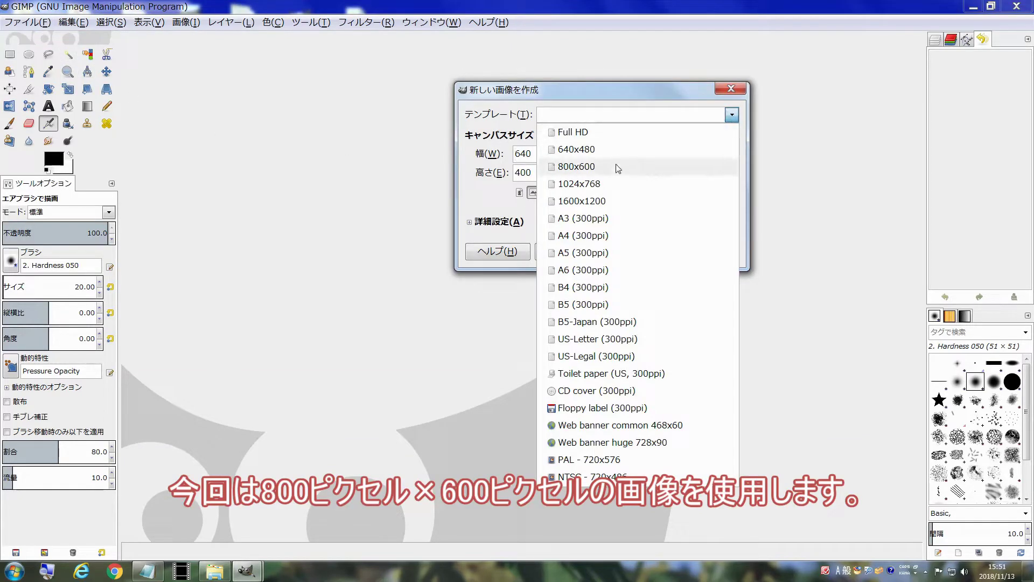
{"action": "left_click", "coordinate": [567, 170]}
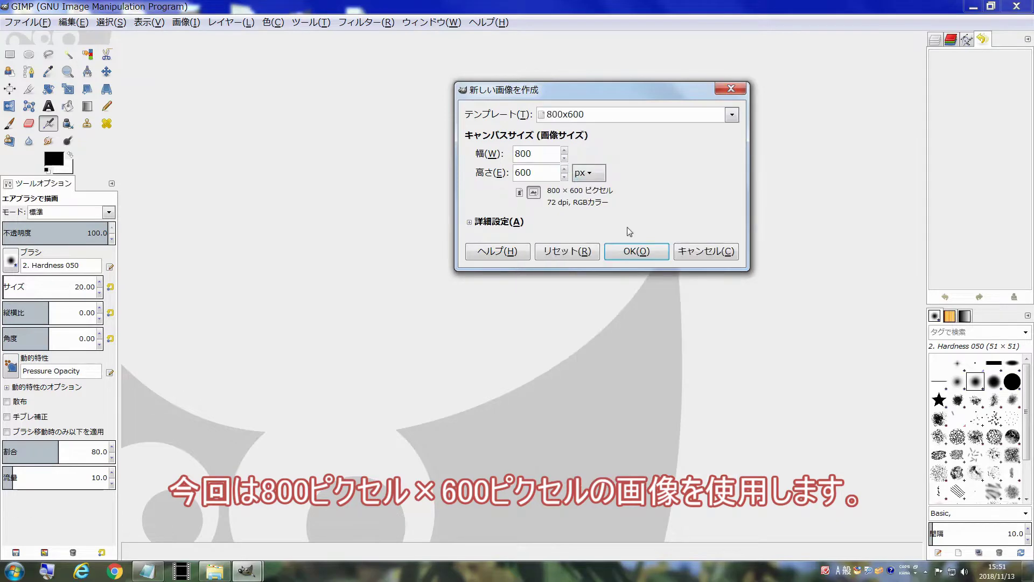
{"action": "left_click", "coordinate": [639, 250]}
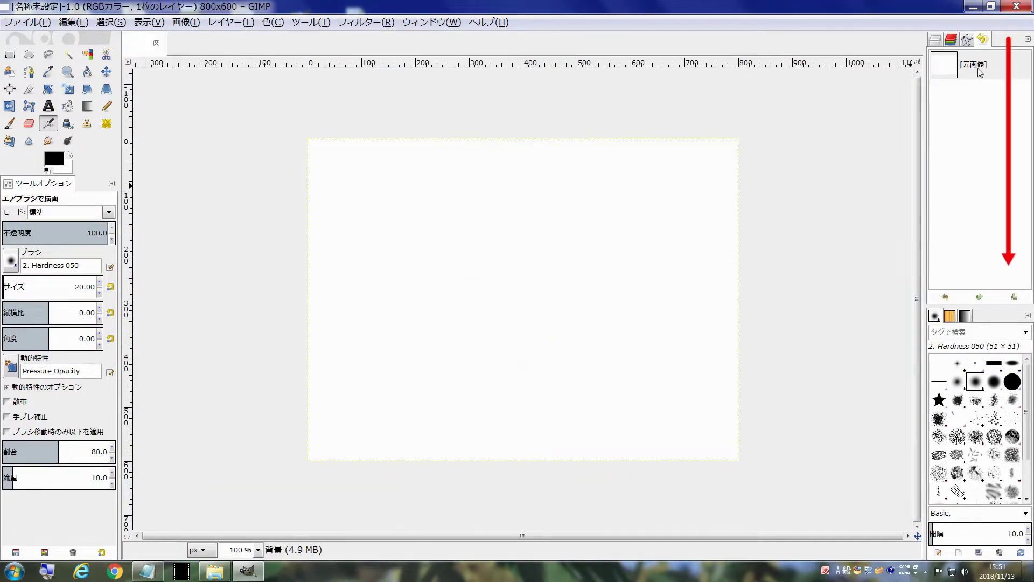
{"action": "left_click_drag", "start_coordinate": [967, 40], "coordinate": [986, 319]}
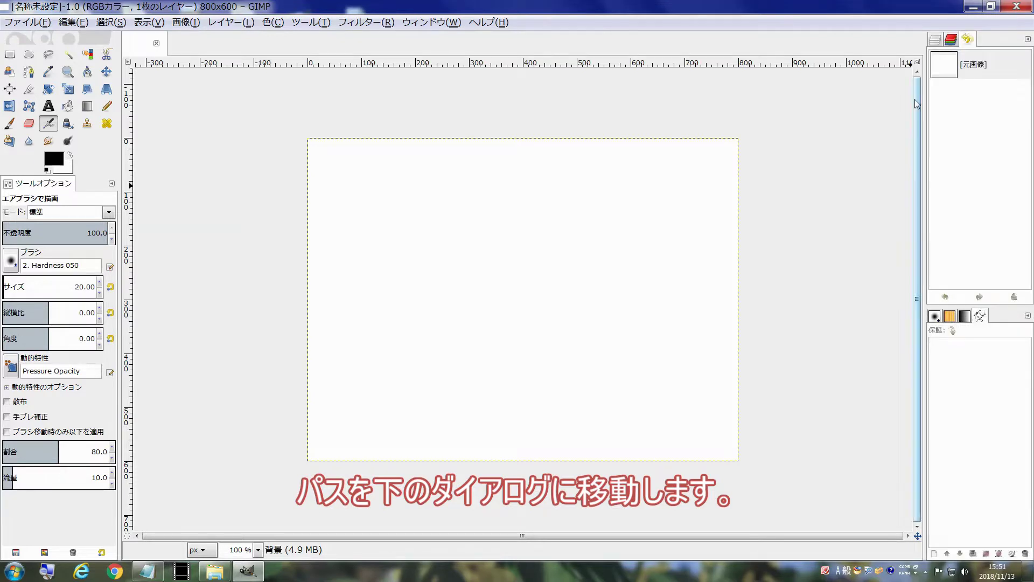
Draw a three-anchor S-curve path left to right across the canvas and make it visible
{"action": "left_click", "coordinate": [935, 40]}
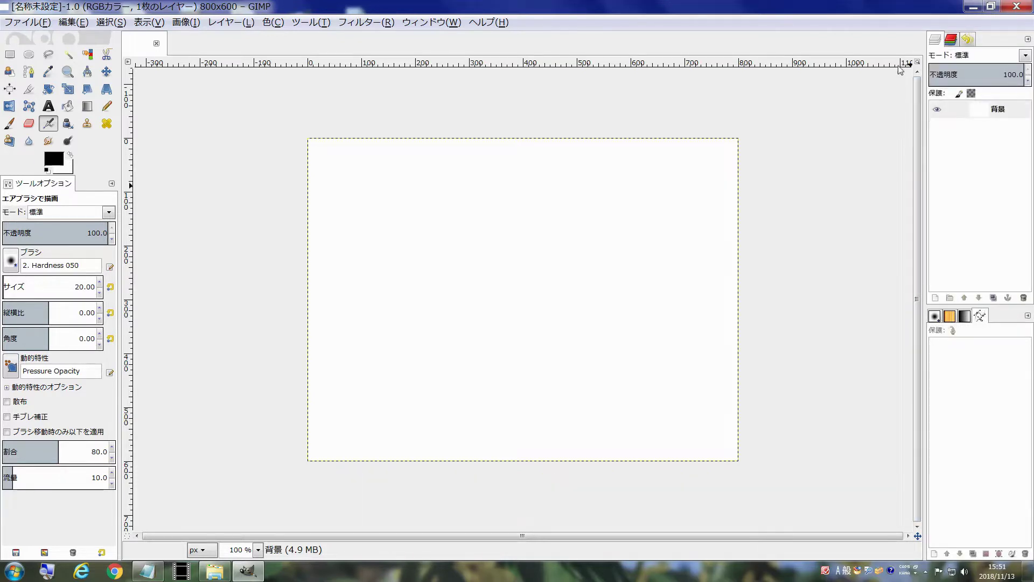
{"action": "key", "text": "shift+ctrl+j"}
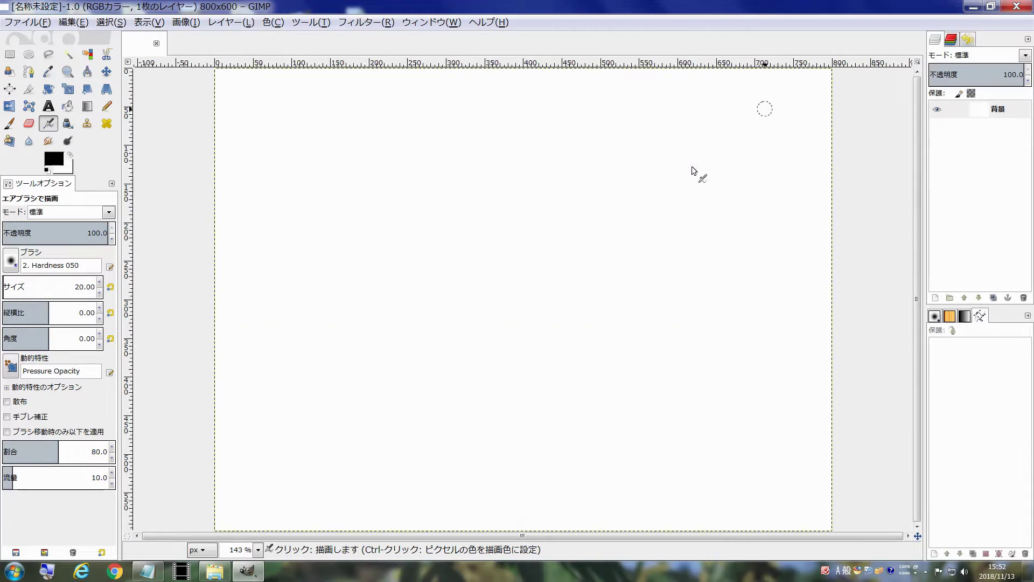
{"action": "left_click", "coordinate": [30, 74]}
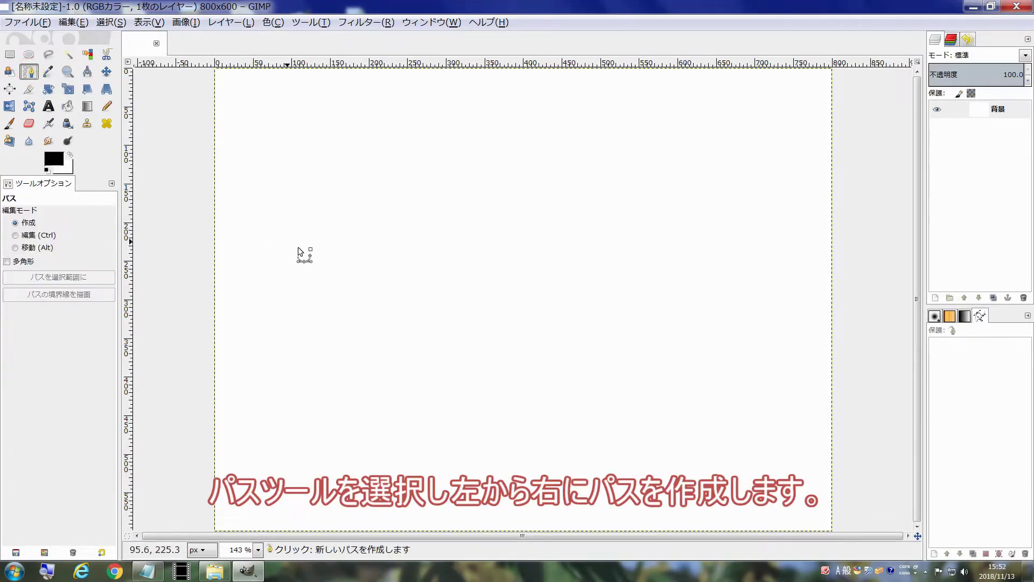
{"action": "left_click", "coordinate": [272, 264]}
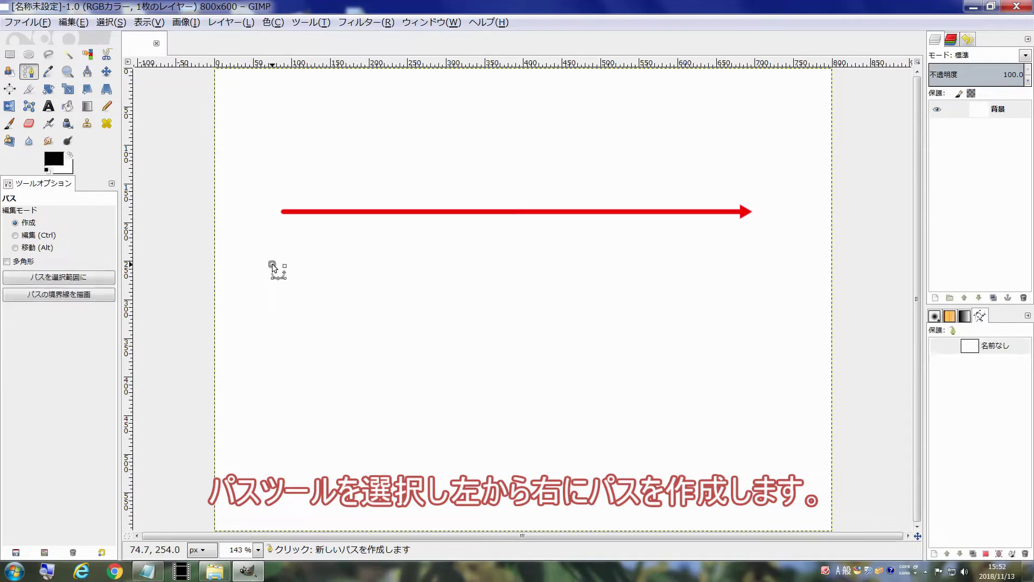
{"action": "left_click", "coordinate": [507, 263]}
{"action": "left_click_drag", "start_coordinate": [507, 263], "coordinate": [628, 331]}
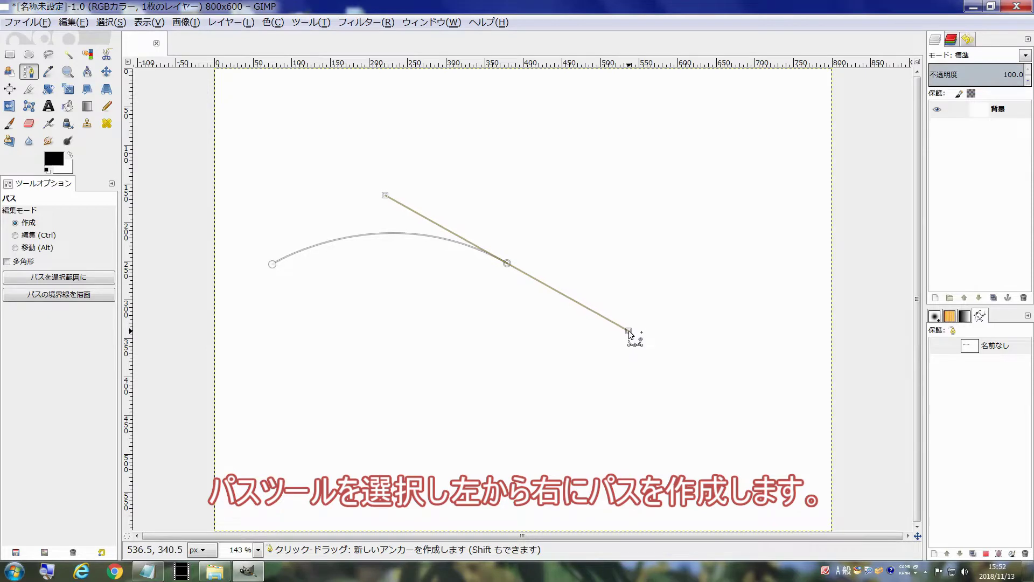
{"action": "left_click", "coordinate": [806, 279]}
{"action": "left_click_drag", "start_coordinate": [806, 279], "coordinate": [795, 246]}
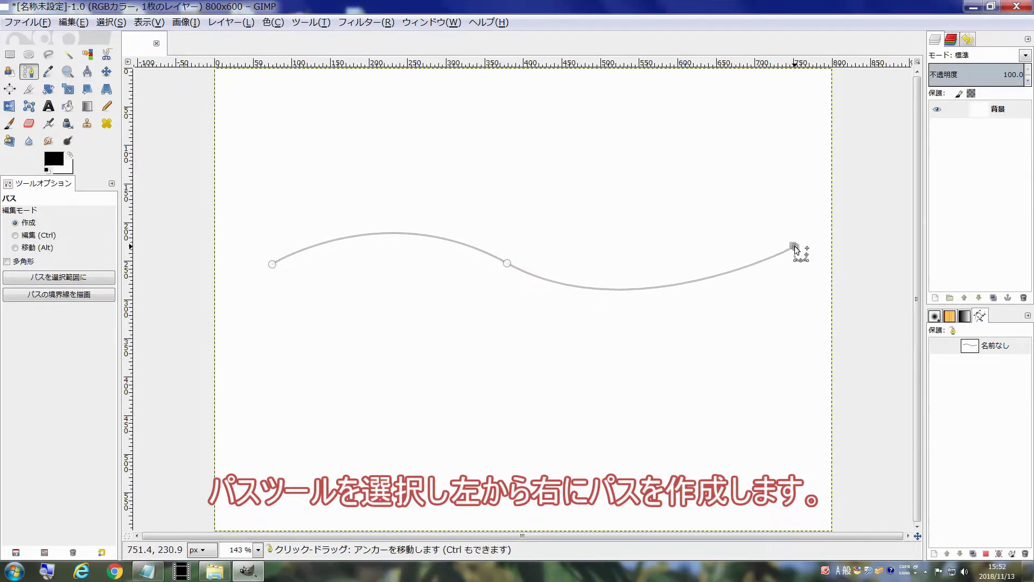
{"action": "left_click", "coordinate": [520, 268]}
{"action": "left_click_drag", "start_coordinate": [520, 268], "coordinate": [524, 269]}
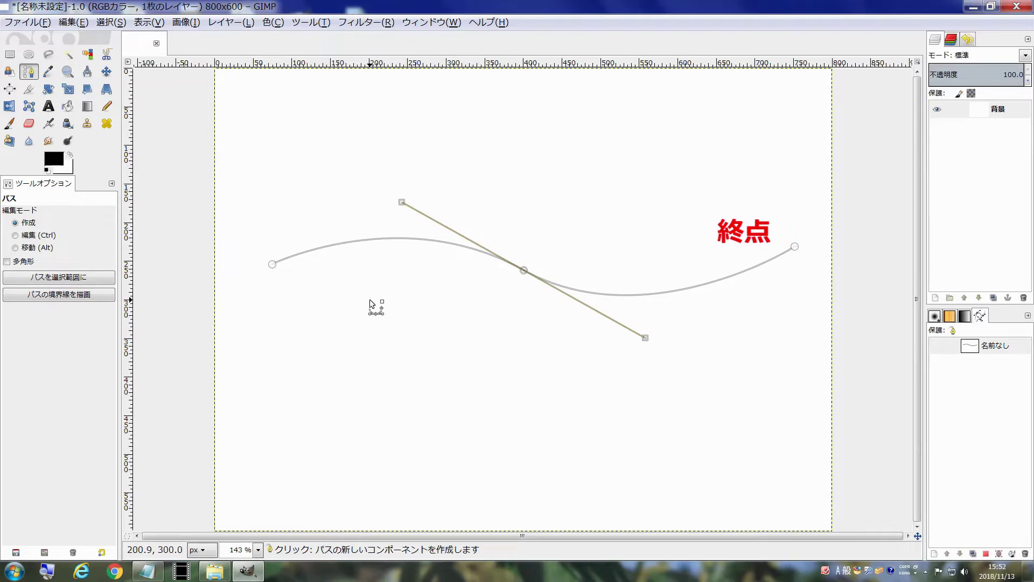
{"action": "left_click", "coordinate": [937, 346]}
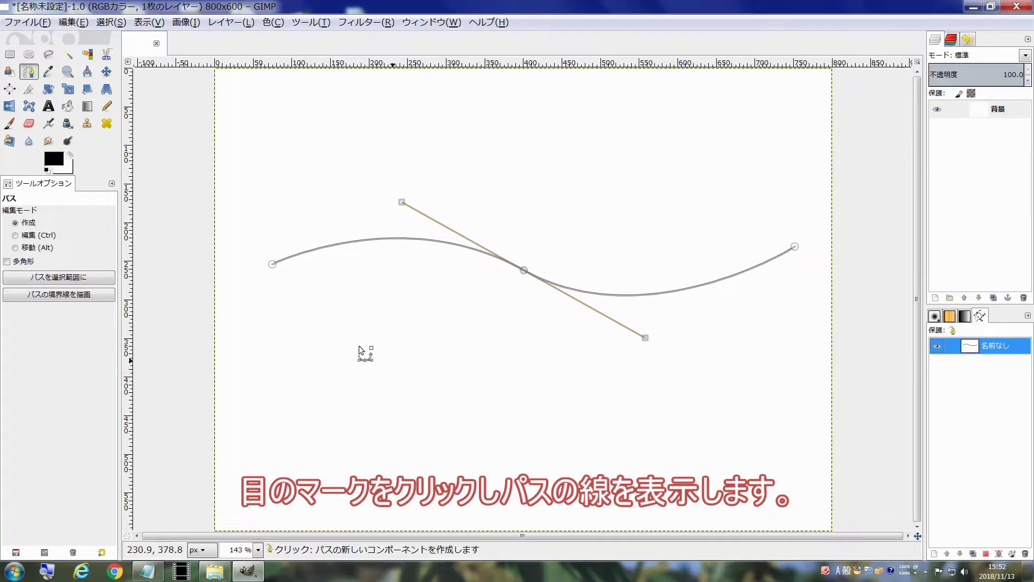
{"action": "left_click", "coordinate": [49, 106]}
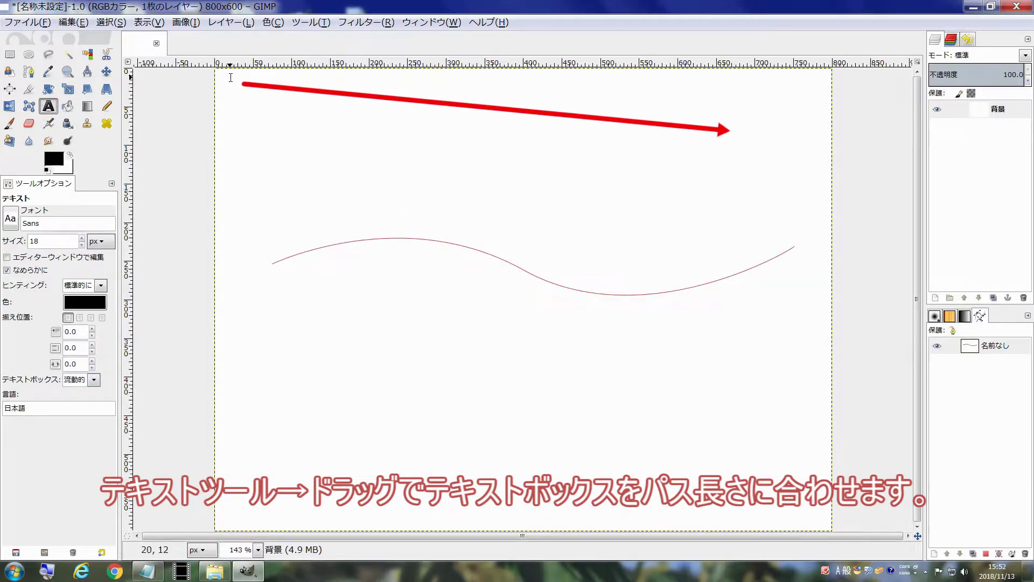
Add a path-wide text box near the top reading 'GIMPでパスに沿ってテキストを変形する'
{"action": "left_click_drag", "start_coordinate": [230, 78], "coordinate": [812, 142]}
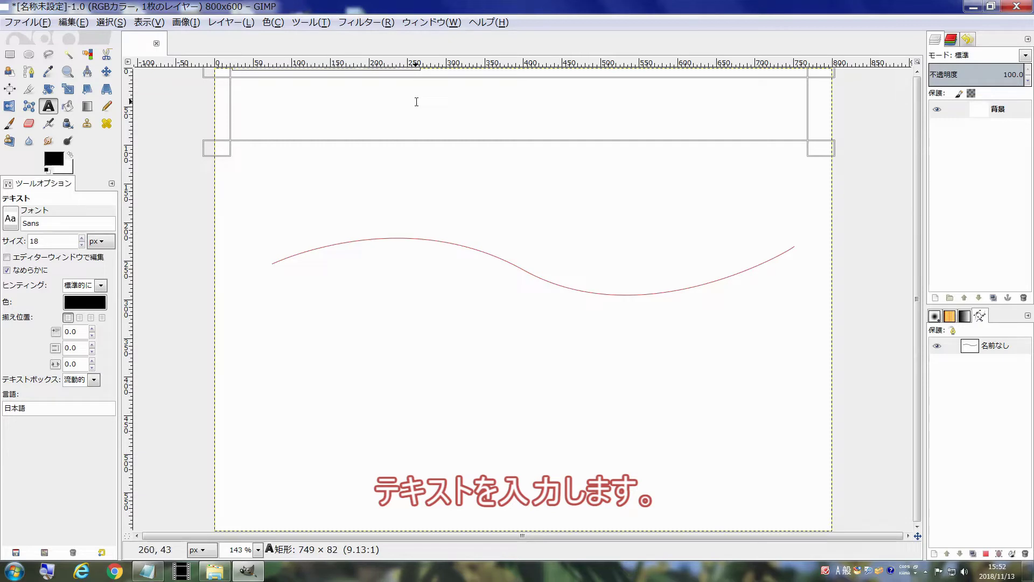
{"action": "type", "text": "ぎんぶではすにそってできすとをへんけいする"}
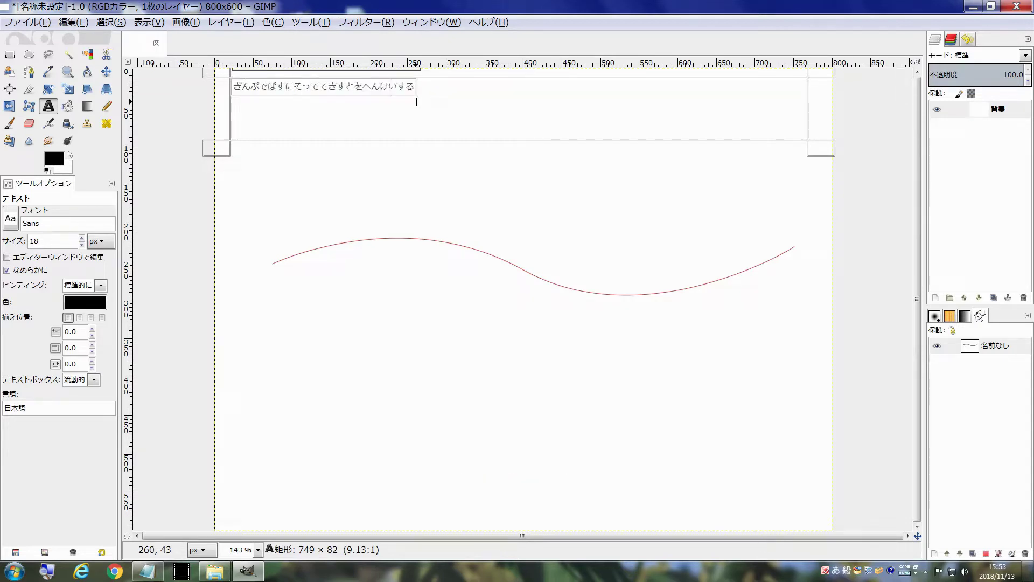
{"action": "key", "text": "space"}
{"action": "key", "text": "Return"}
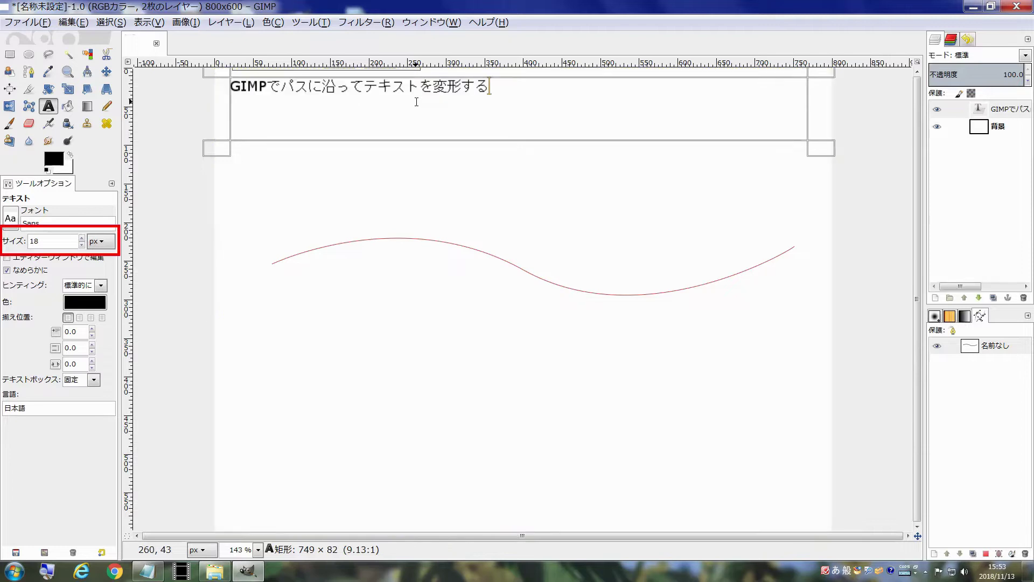
Set the title's font size to 38 px
{"action": "left_click", "coordinate": [82, 239]}
{"action": "left_click_drag", "start_coordinate": [84, 237], "coordinate": [84, 237]}
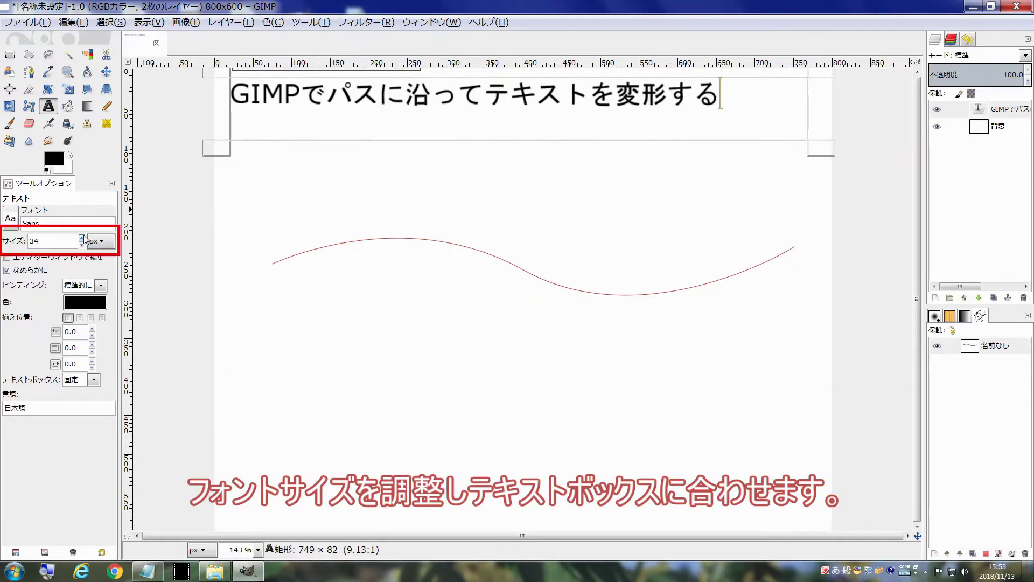
{"action": "left_click", "coordinate": [82, 238]}
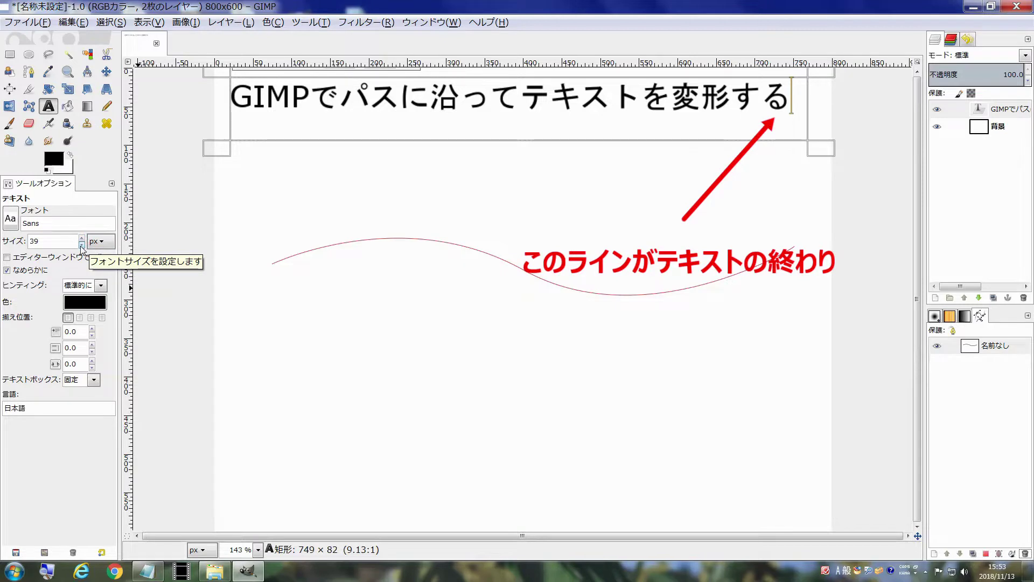
{"action": "left_click", "coordinate": [82, 245]}
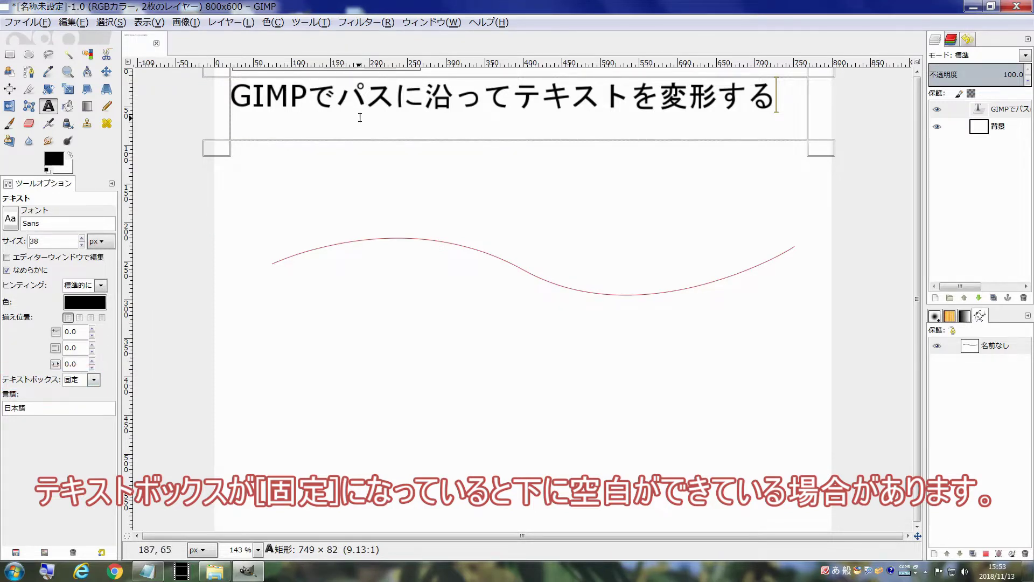
Warp the title along the wavy path, hide its outline, and set the text box to Dynamic
{"action": "right_click", "coordinate": [987, 102]}
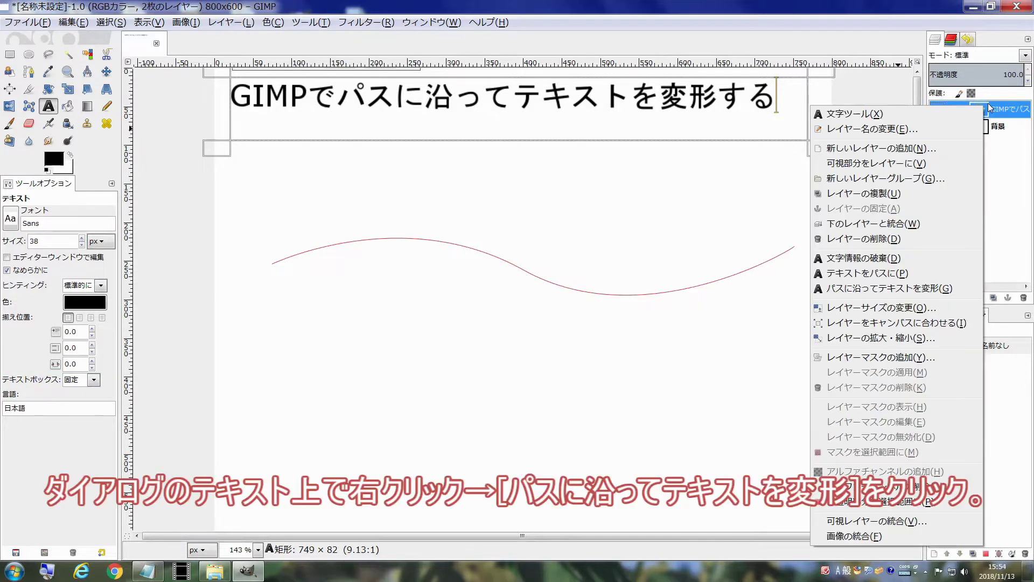
{"action": "left_click", "coordinate": [938, 290]}
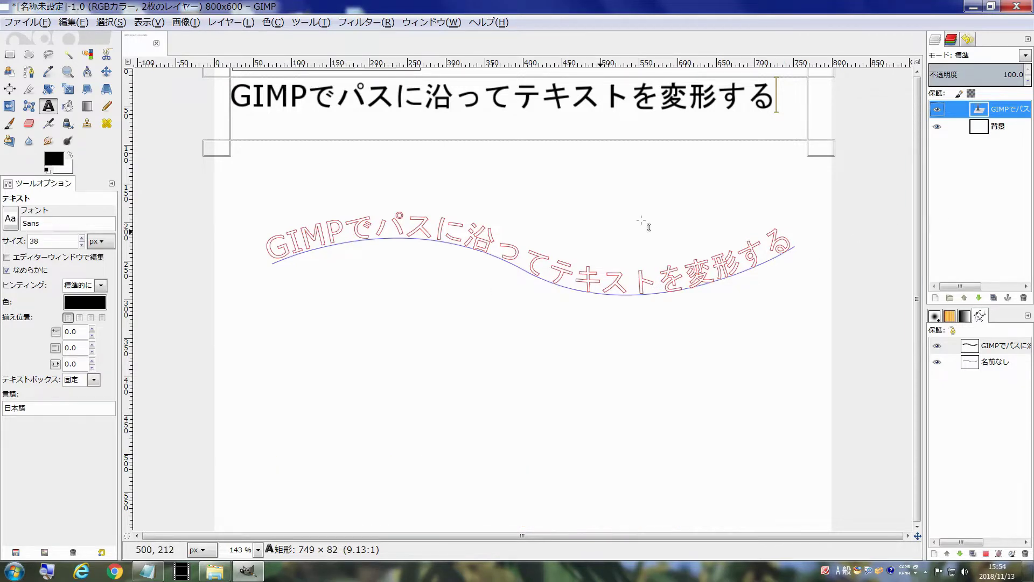
{"action": "left_click", "coordinate": [938, 347]}
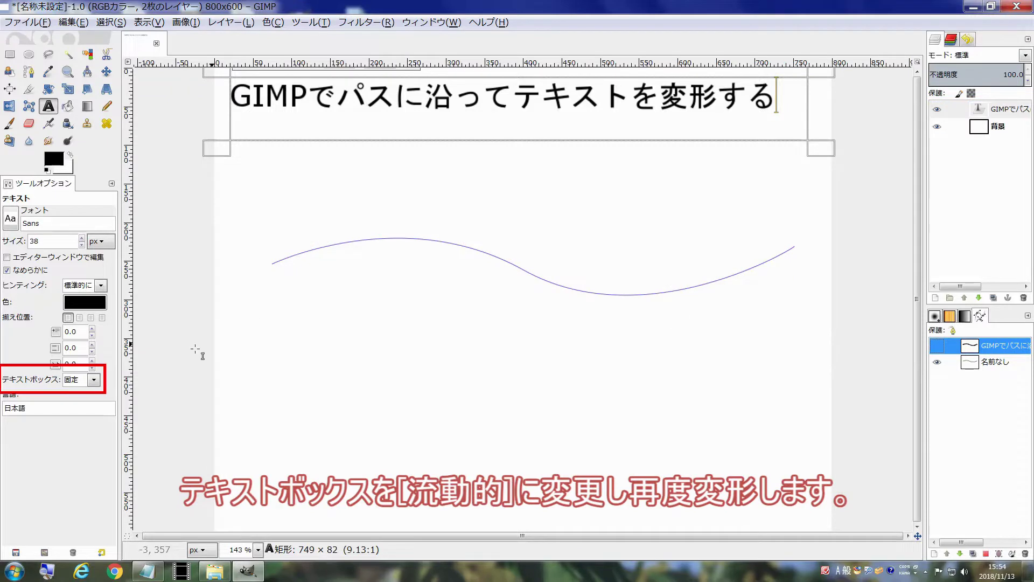
{"action": "left_click", "coordinate": [94, 379]}
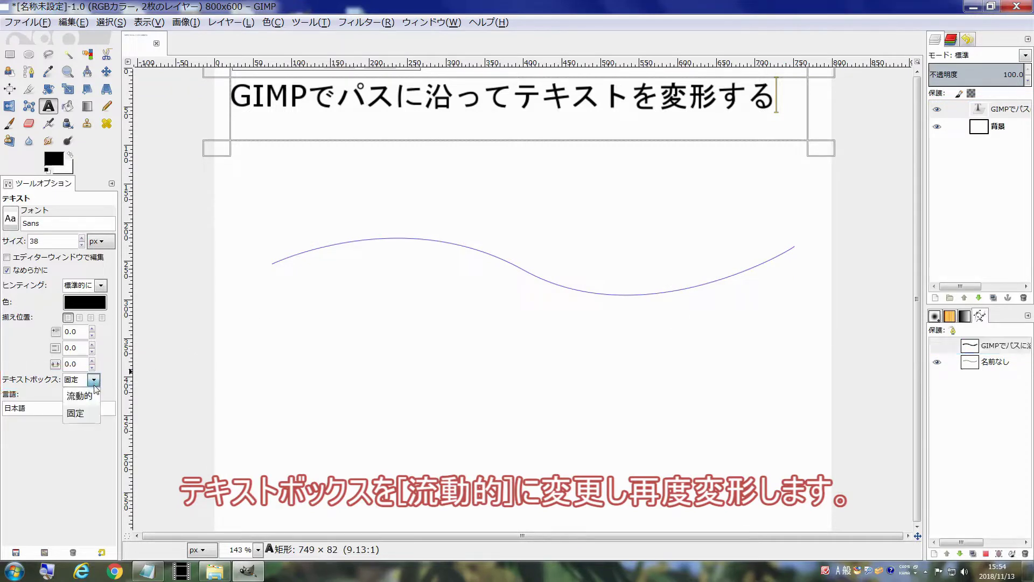
{"action": "left_click", "coordinate": [96, 396]}
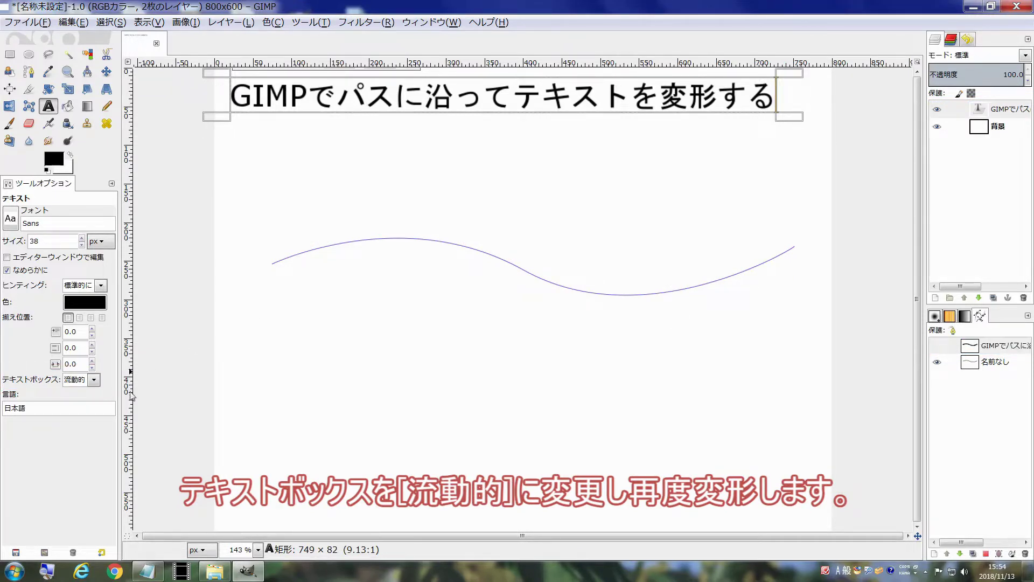
Re-warp the resized title along the wavy path and hide the resulting outline
{"action": "left_click", "coordinate": [968, 364]}
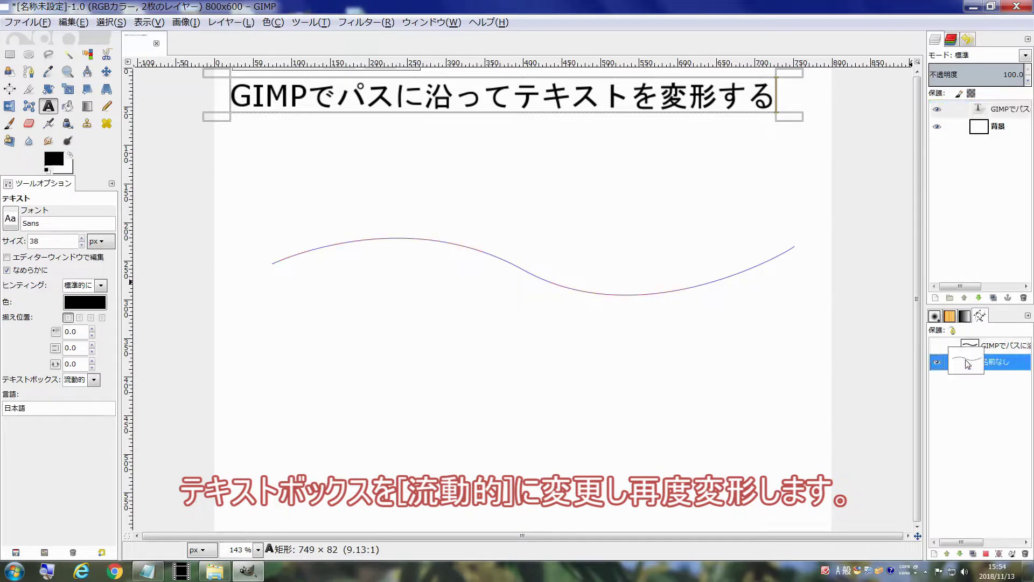
{"action": "right_click", "coordinate": [981, 110]}
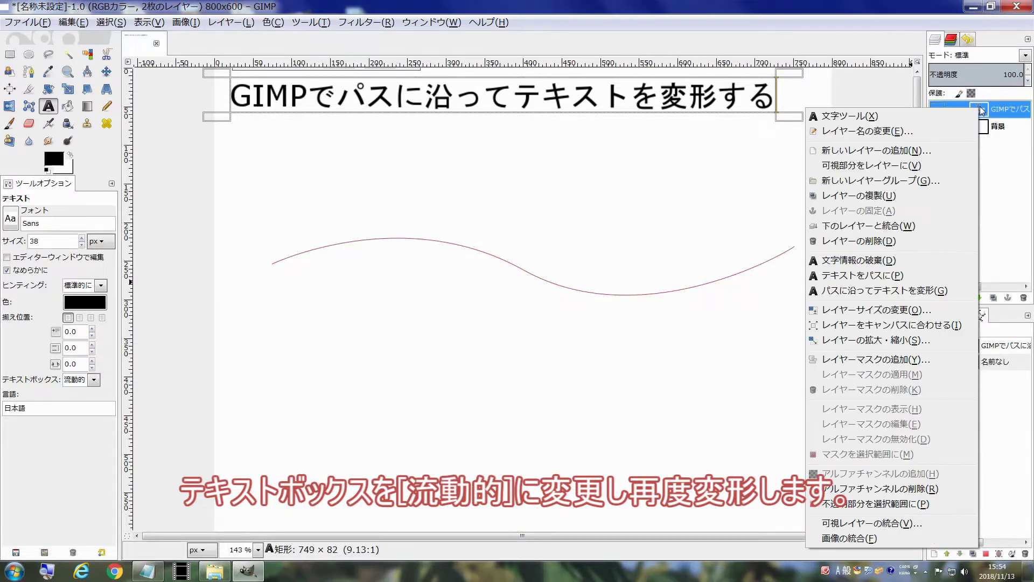
{"action": "left_click", "coordinate": [884, 290]}
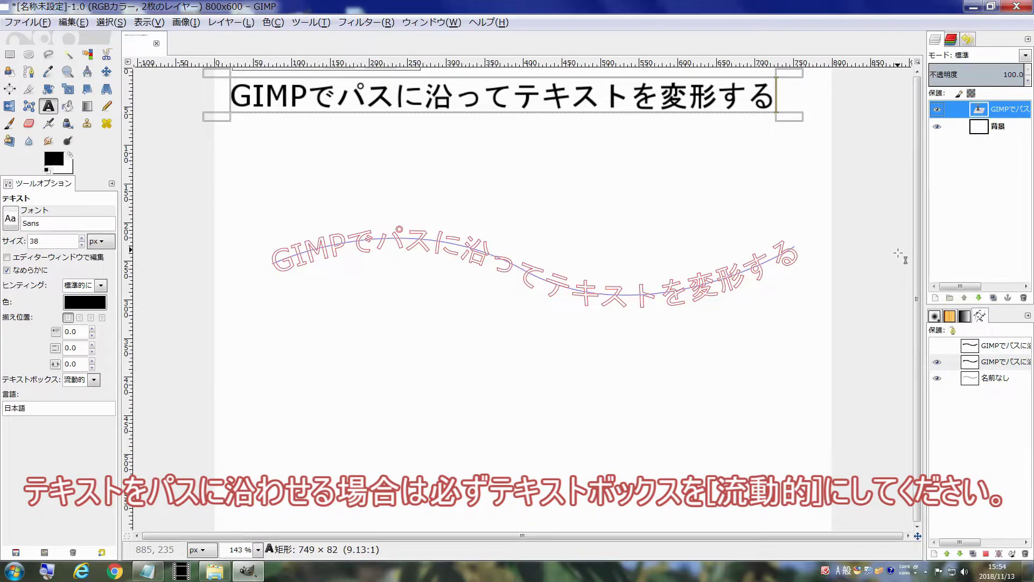
{"action": "left_click", "coordinate": [938, 364]}
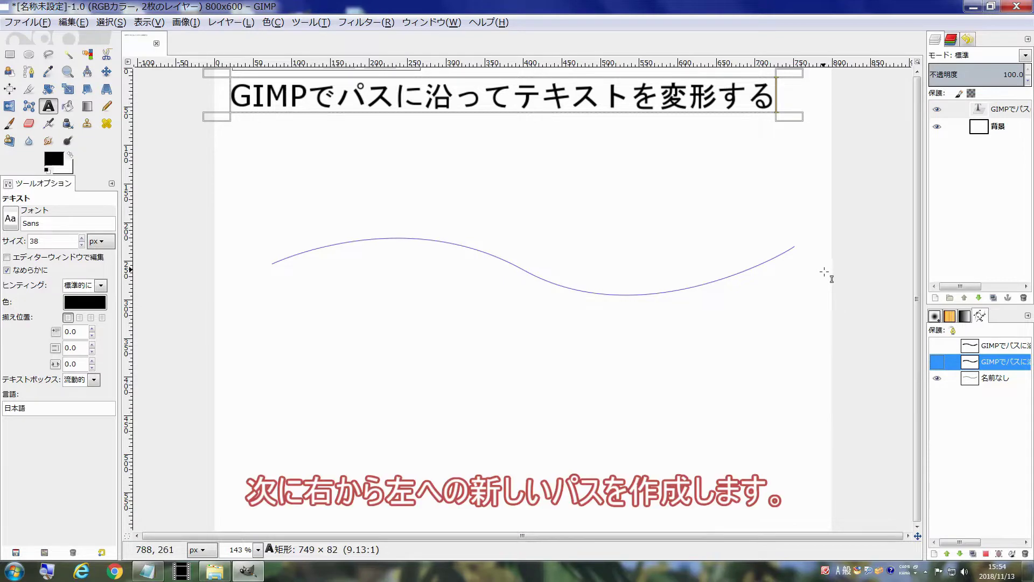
Create a new empty path named 右から左
{"action": "left_click", "coordinate": [934, 554]}
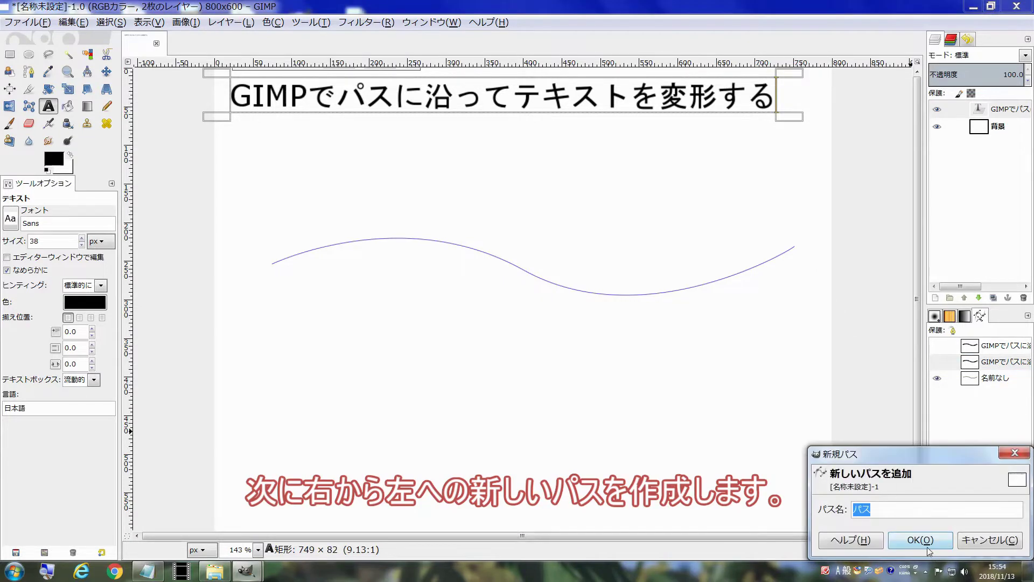
{"action": "mouse_move", "coordinate": [936, 457]}
{"action": "left_mouse_down"}
{"action": "mouse_move", "coordinate": [754, 365]}
{"action": "mouse_move", "coordinate": [573, 206]}
{"action": "left_mouse_up"}
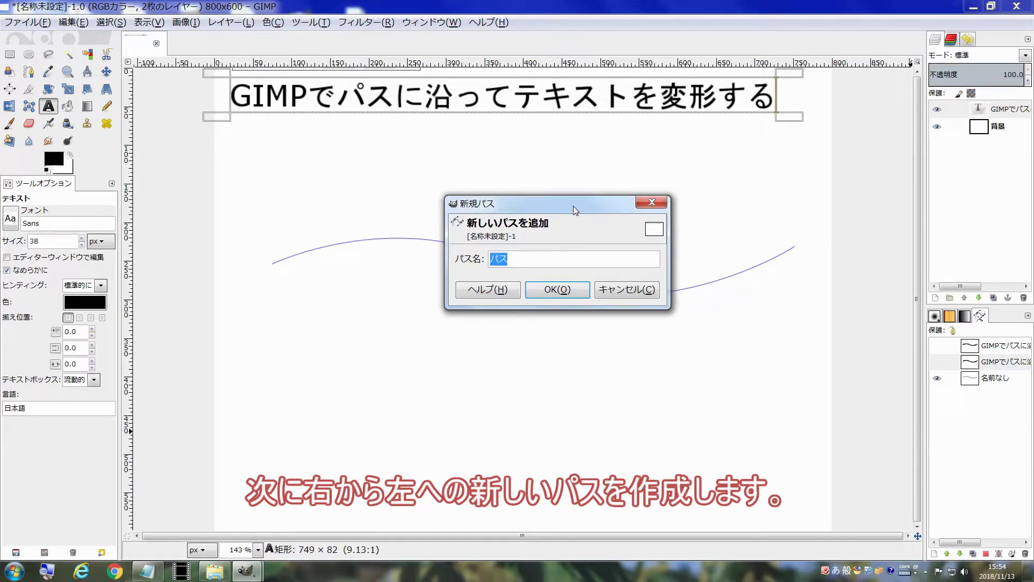
{"action": "type", "text": "みぎからひた"}
{"action": "type", "text": "り"}
{"action": "key", "text": "space"}
{"action": "key", "text": "Return"}
{"action": "key", "text": "Return"}
{"action": "key", "text": "b"}
{"action": "left_click", "coordinate": [976, 365]}
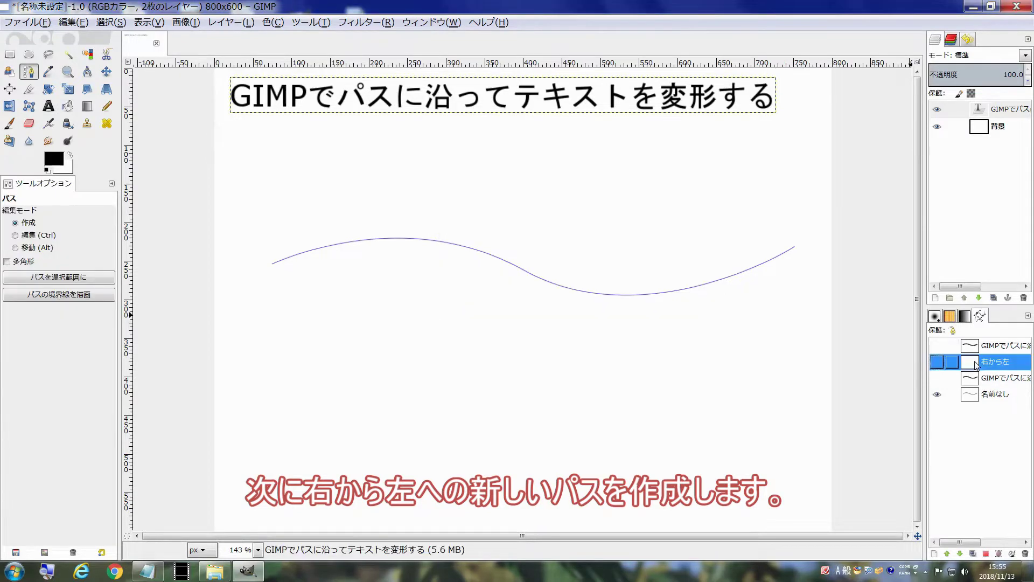
Trace the wave from its right end to its left end on the 右から左 path
{"action": "left_click", "coordinate": [792, 247]}
{"action": "mouse_move", "coordinate": [505, 263]}
{"action": "left_mouse_down"}
{"action": "mouse_move", "coordinate": [322, 190]}
{"action": "mouse_move", "coordinate": [506, 264]}
{"action": "left_mouse_up"}
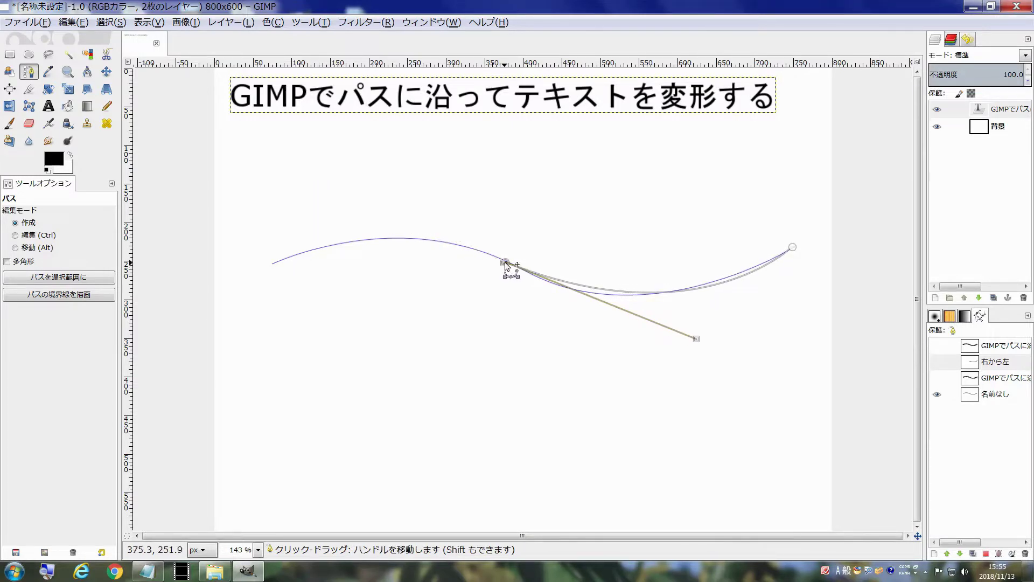
{"action": "left_click_drag", "start_coordinate": [697, 338], "coordinate": [636, 344]}
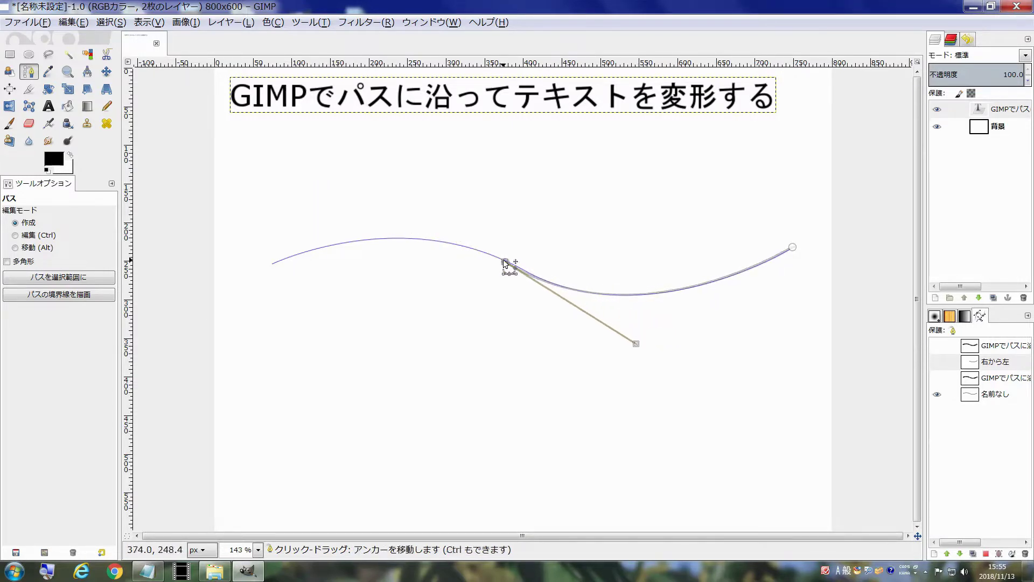
{"action": "left_click", "coordinate": [272, 263]}
{"action": "left_click_drag", "start_coordinate": [272, 263], "coordinate": [410, 208]}
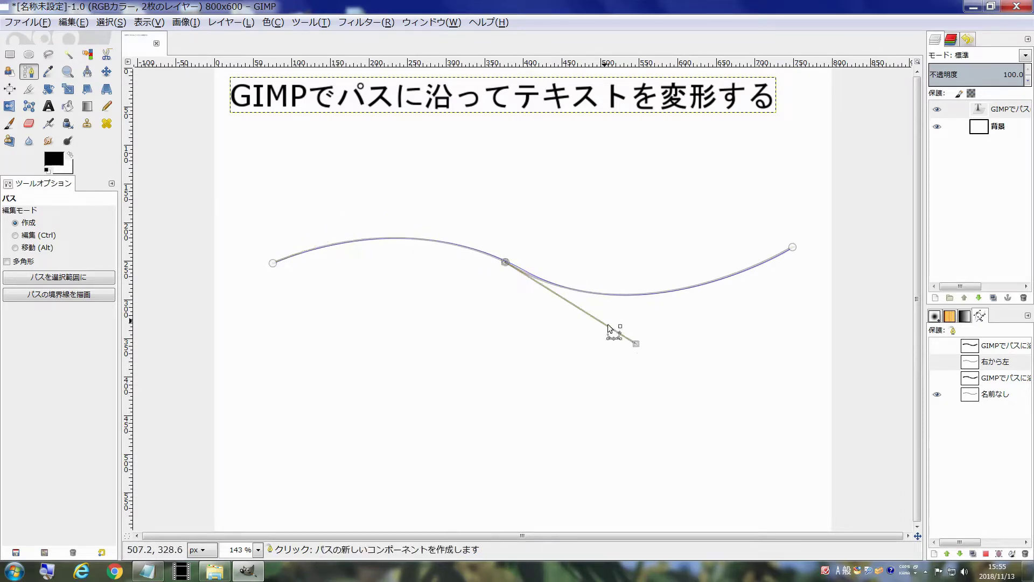
{"action": "left_click_drag", "start_coordinate": [636, 343], "coordinate": [653, 343]}
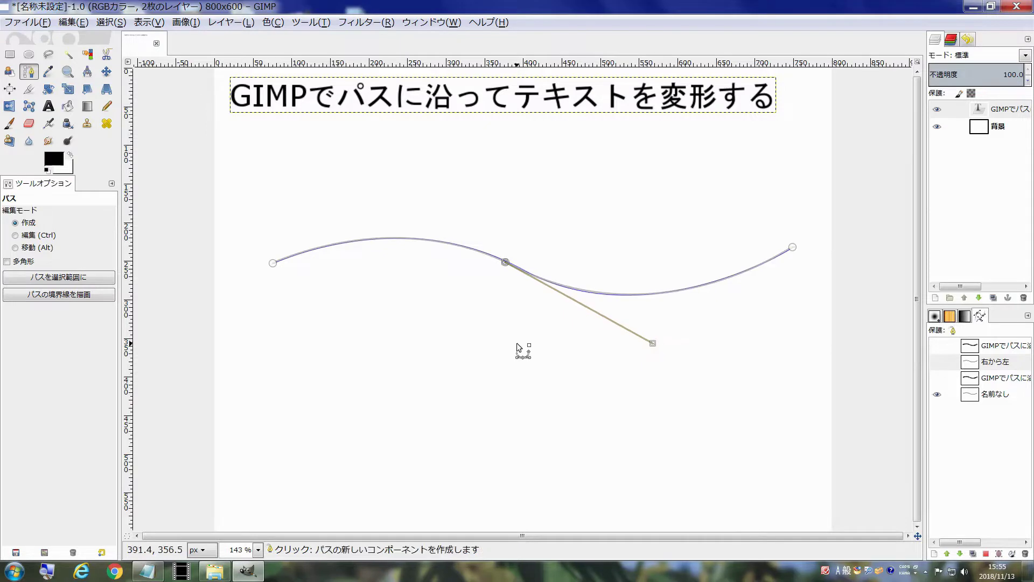
{"action": "left_click_drag", "start_coordinate": [272, 263], "coordinate": [262, 266]}
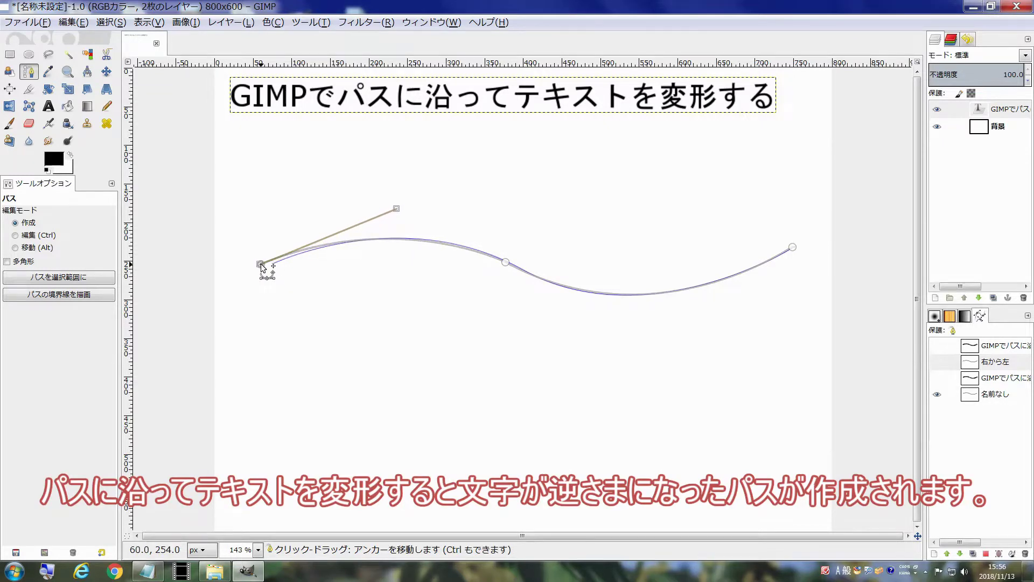
Warp the title along 右から左, producing upside-down lettering
{"action": "right_click", "coordinate": [981, 112]}
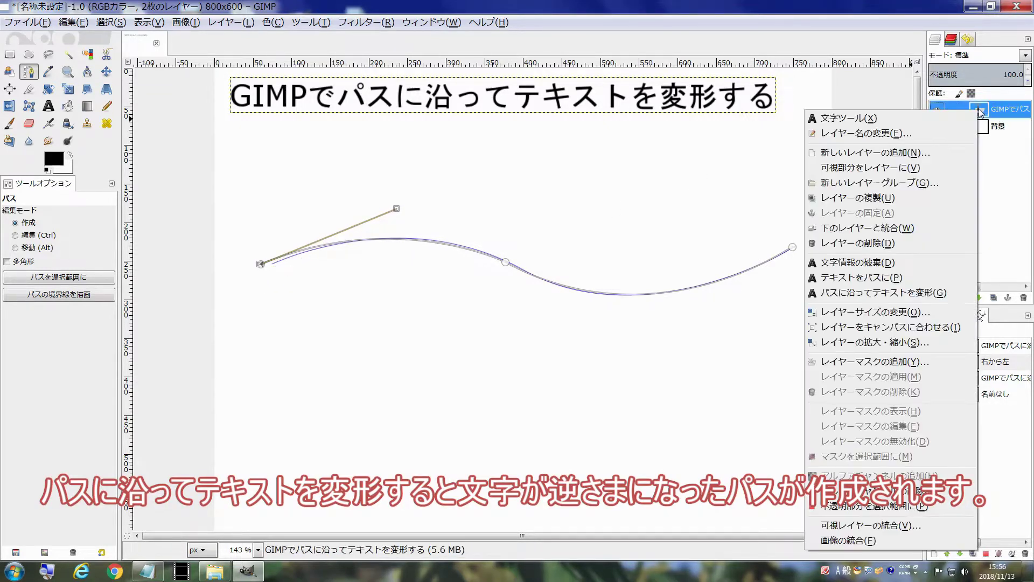
{"action": "left_click", "coordinate": [904, 292]}
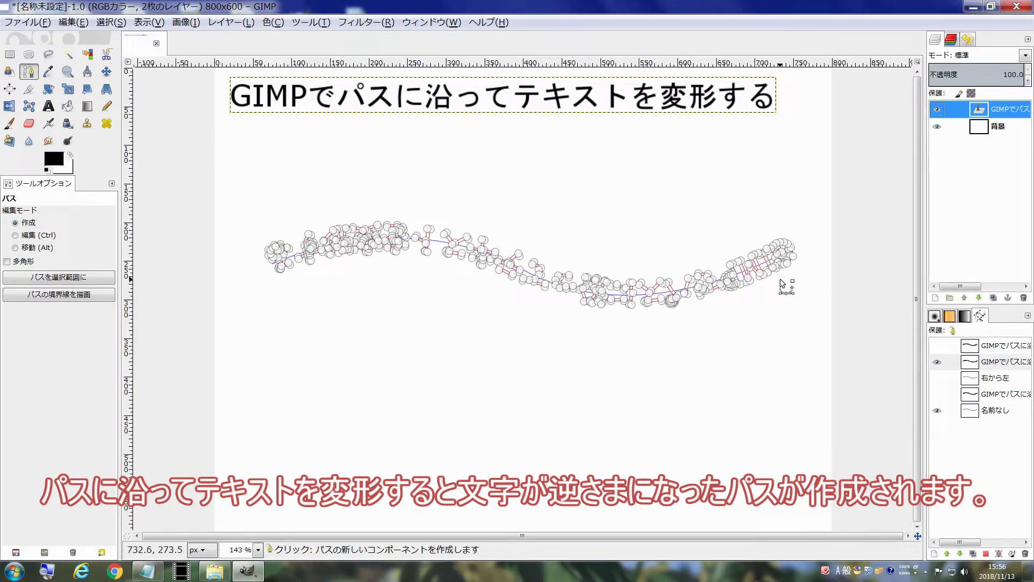
{"action": "key", "text": "a"}
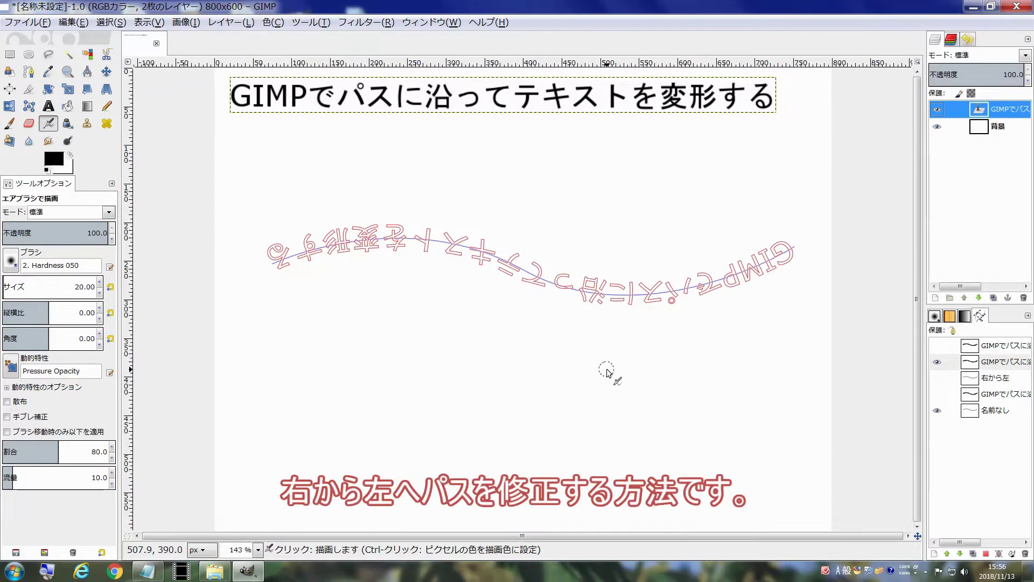
Delete the upside-down outline and reconnect 右から左 at its right end to reverse it
{"action": "left_click", "coordinate": [1026, 554]}
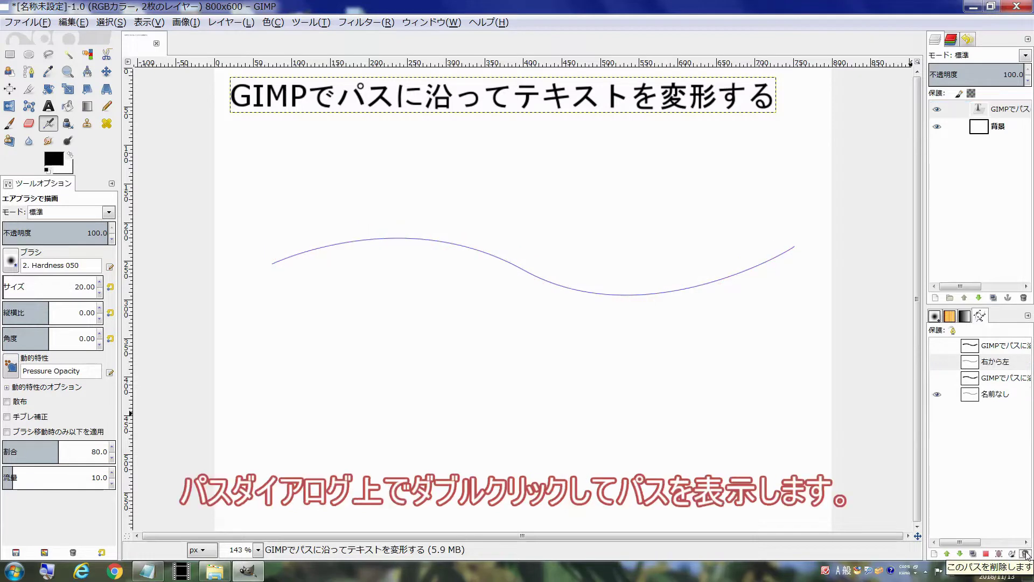
{"action": "double_click", "coordinate": [975, 364]}
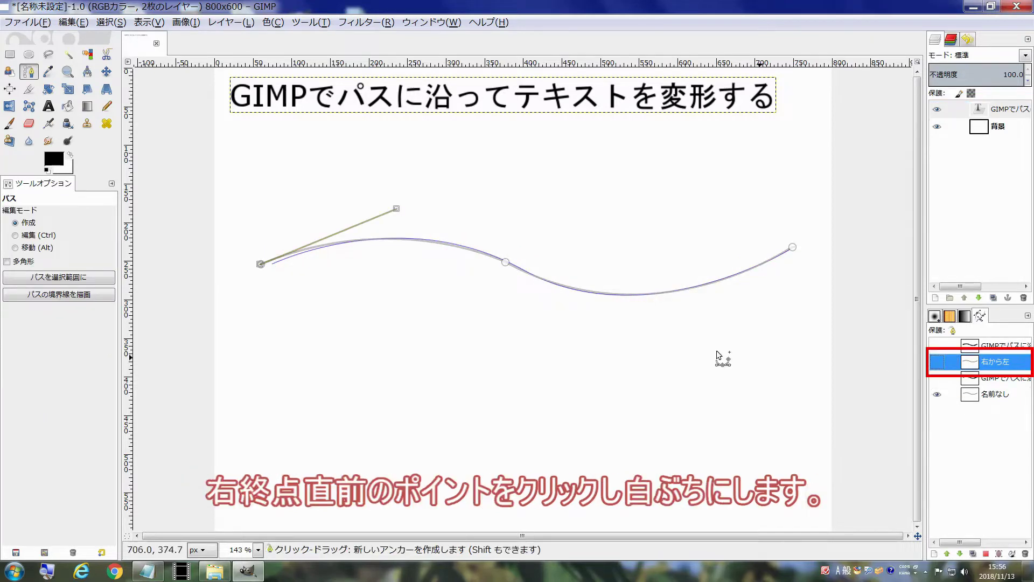
{"action": "left_click", "coordinate": [506, 263]}
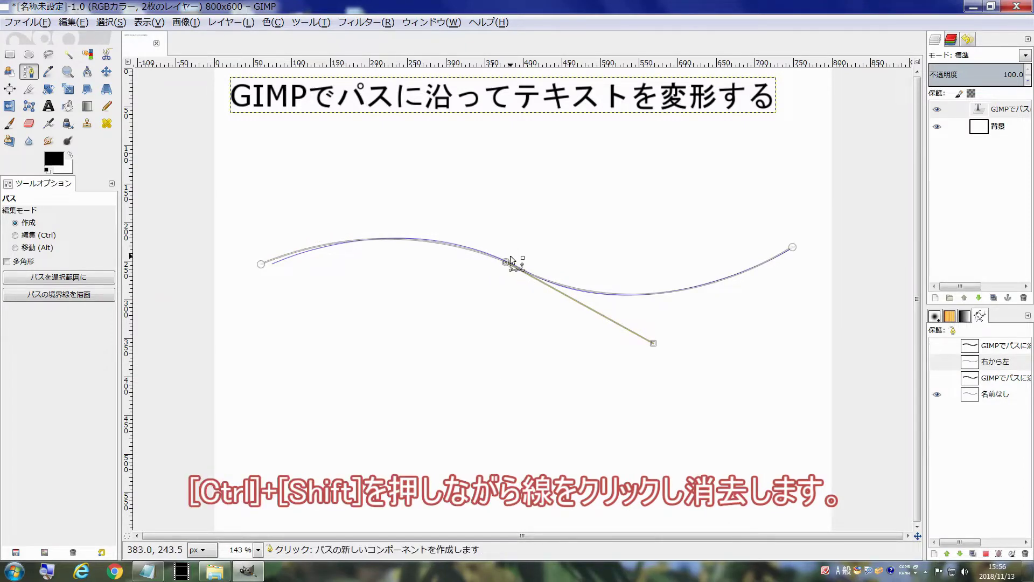
{"action": "key", "text": "ctrl+shift"}
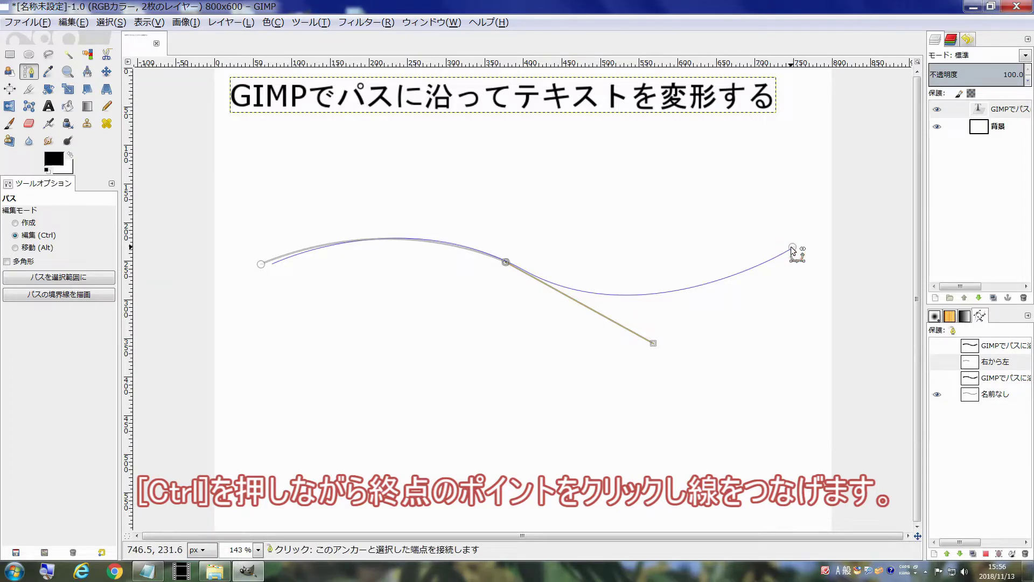
{"action": "left_click", "coordinate": [792, 248], "text": "ctrl"}
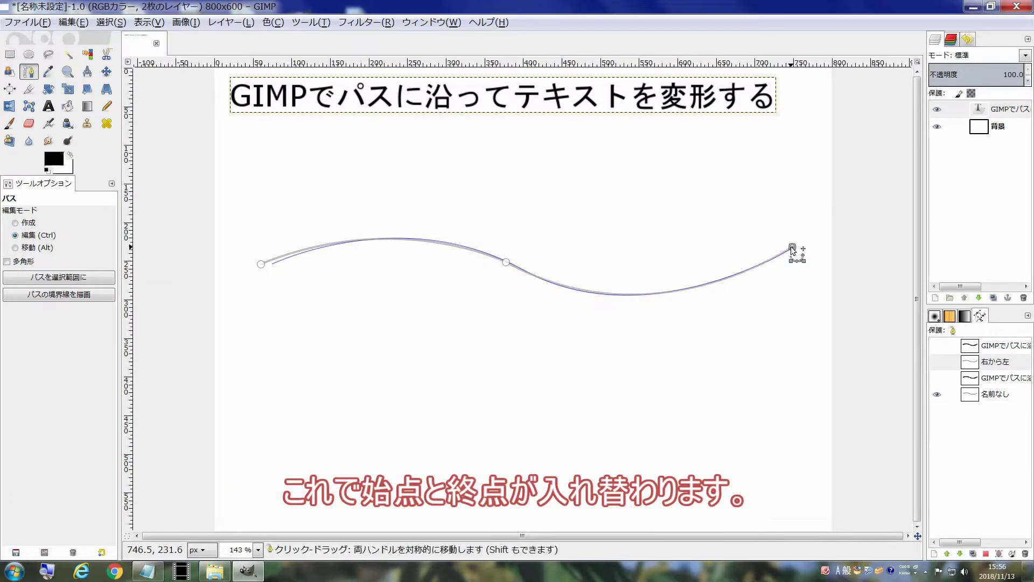
{"action": "mouse_move", "coordinate": [988, 109]}
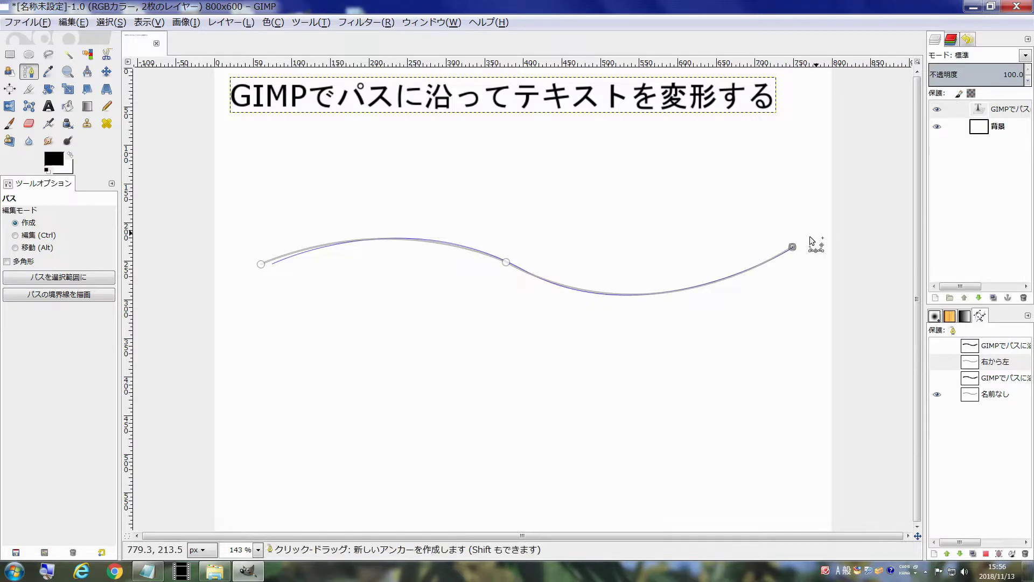
{"action": "right_click", "coordinate": [989, 112]}
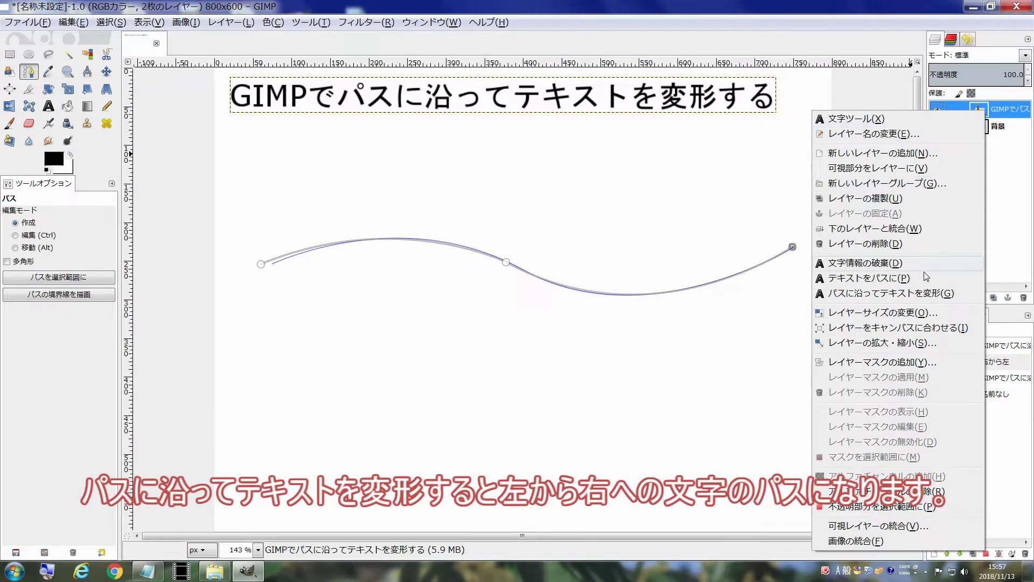
Warp the title upright along the reversed 右から左, then delete that outline and hide the wave path
{"action": "left_click", "coordinate": [923, 294]}
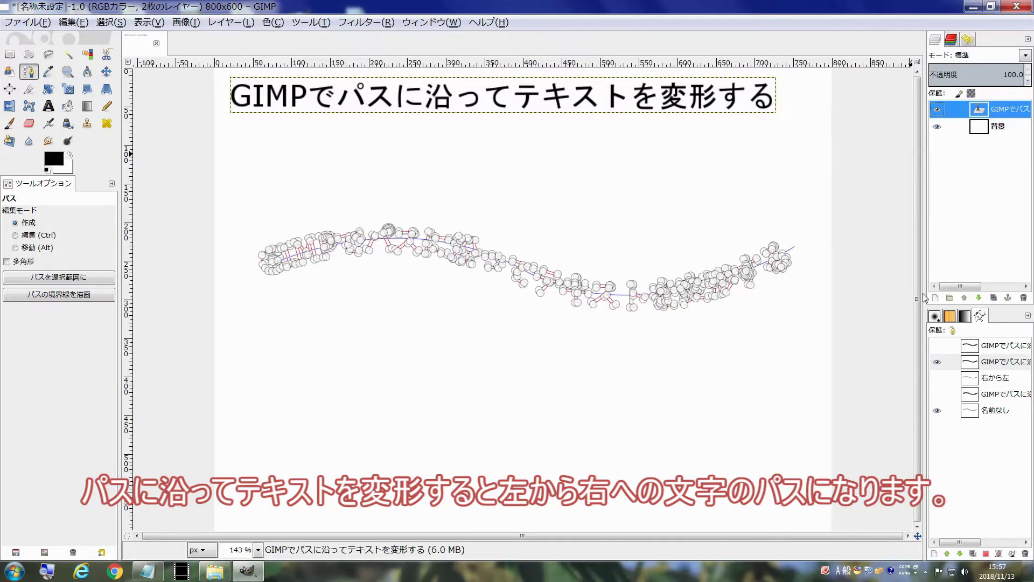
{"action": "key", "text": "a"}
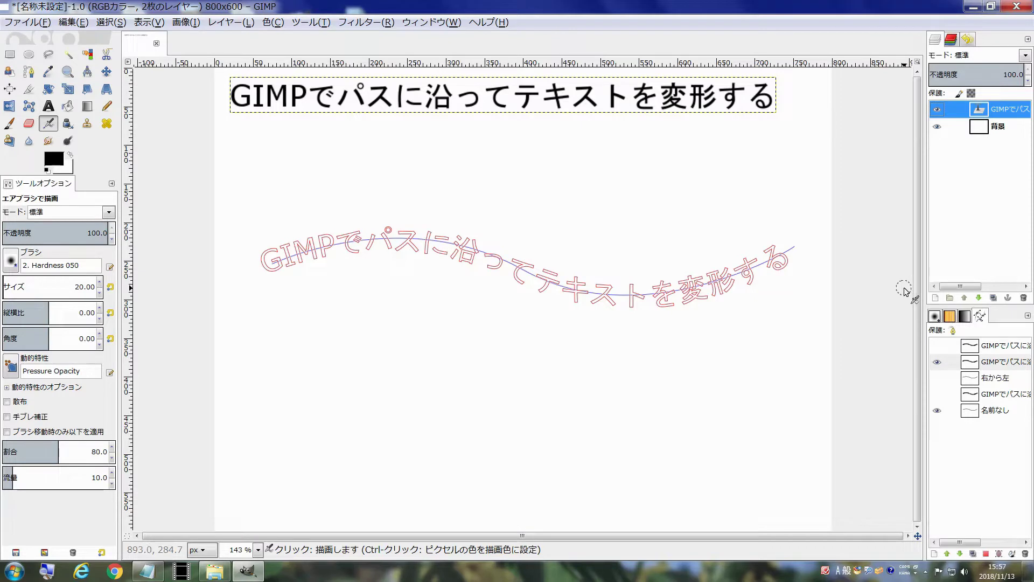
{"action": "left_click", "coordinate": [1025, 554]}
{"action": "left_click", "coordinate": [937, 394]}
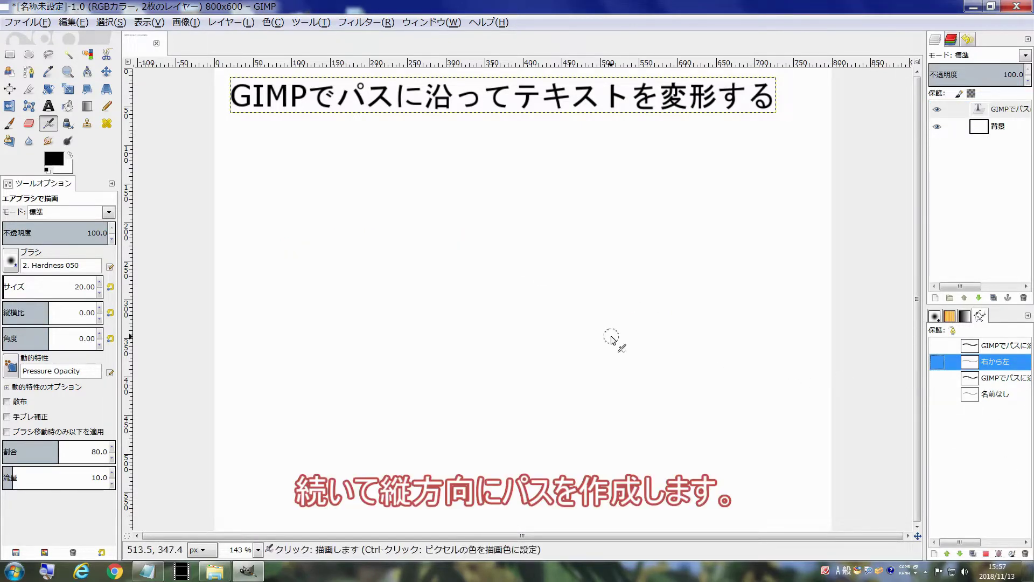
Draw a top-to-bottom S-curve path, 名前なし #1, beneath the title and make it visible
{"action": "left_click", "coordinate": [30, 76]}
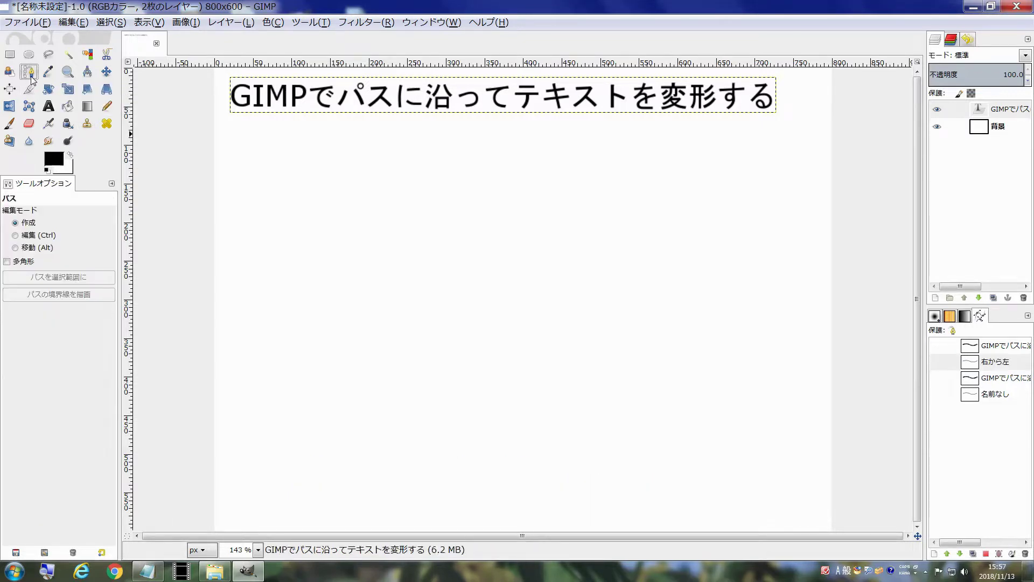
{"action": "left_click", "coordinate": [504, 118]}
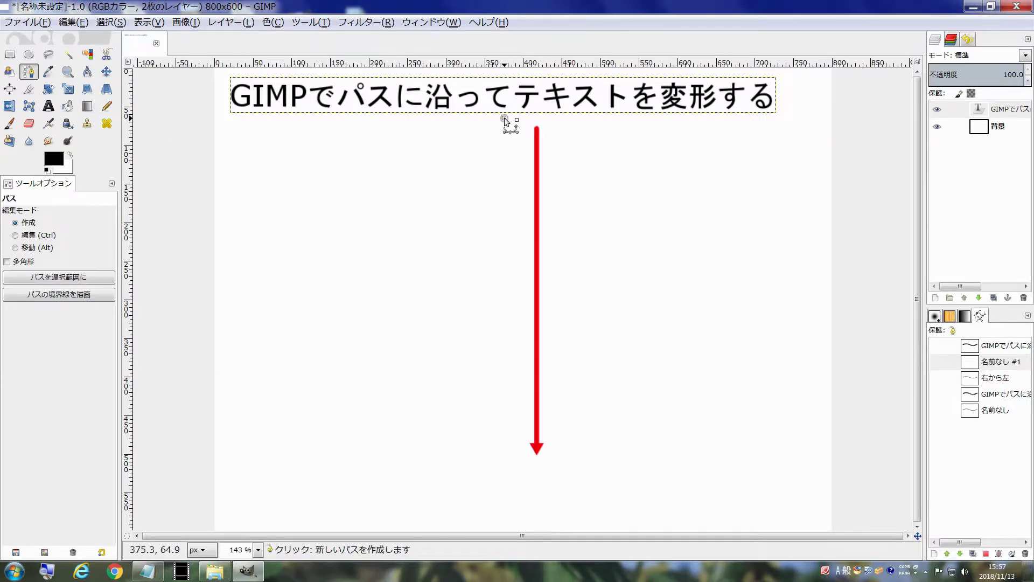
{"action": "left_click", "coordinate": [508, 239]}
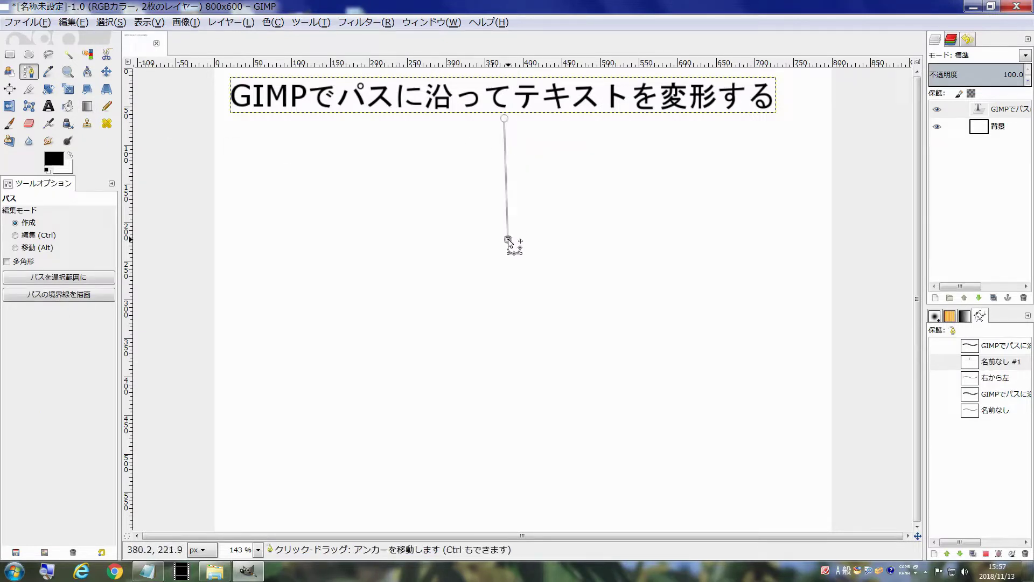
{"action": "mouse_move", "coordinate": [508, 239]}
{"action": "left_mouse_down"}
{"action": "mouse_move", "coordinate": [602, 267]}
{"action": "mouse_move", "coordinate": [612, 311]}
{"action": "left_mouse_up"}
{"action": "left_click", "coordinate": [503, 494]}
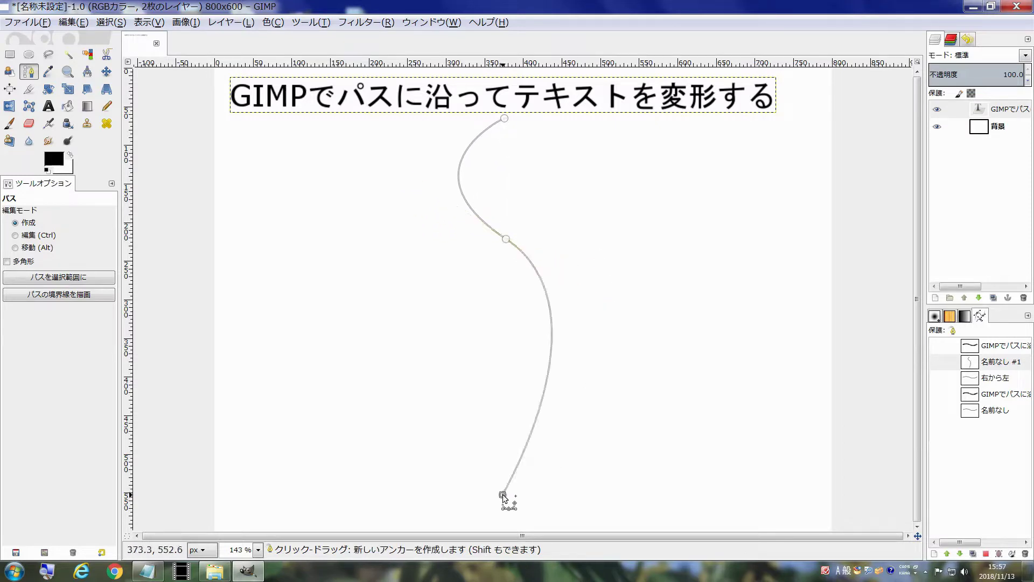
{"action": "left_click_drag", "start_coordinate": [507, 238], "coordinate": [512, 278]}
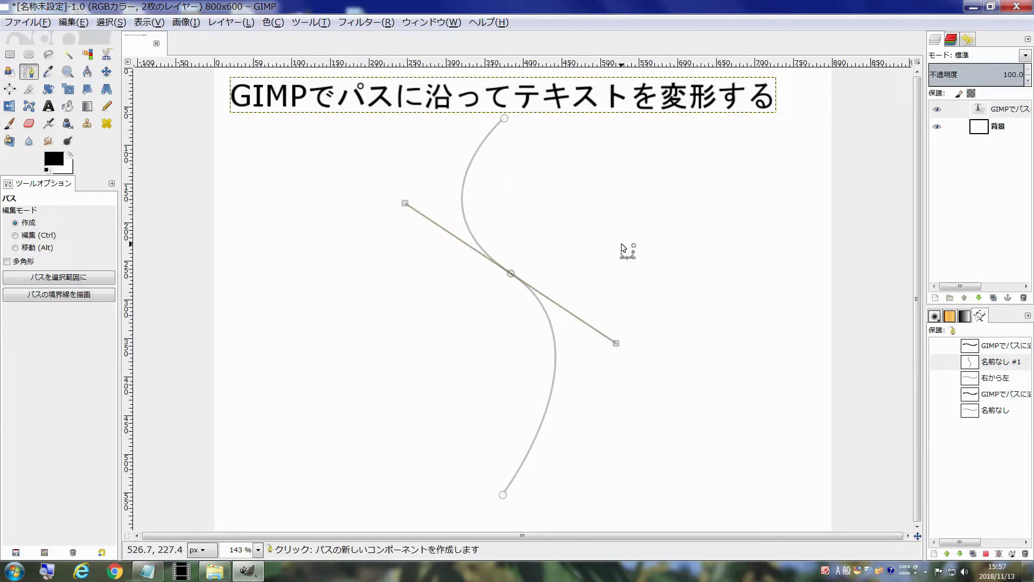
{"action": "left_click", "coordinate": [937, 364]}
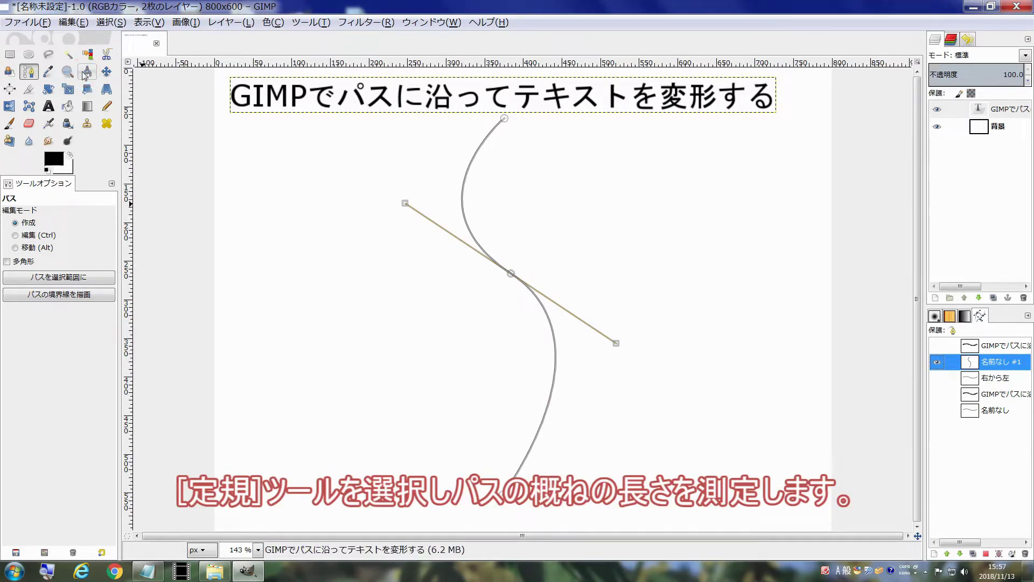
Measure the S-path's three stretches, about 160, 200 and 210 px, totalling 570 px
{"action": "left_click", "coordinate": [86, 72]}
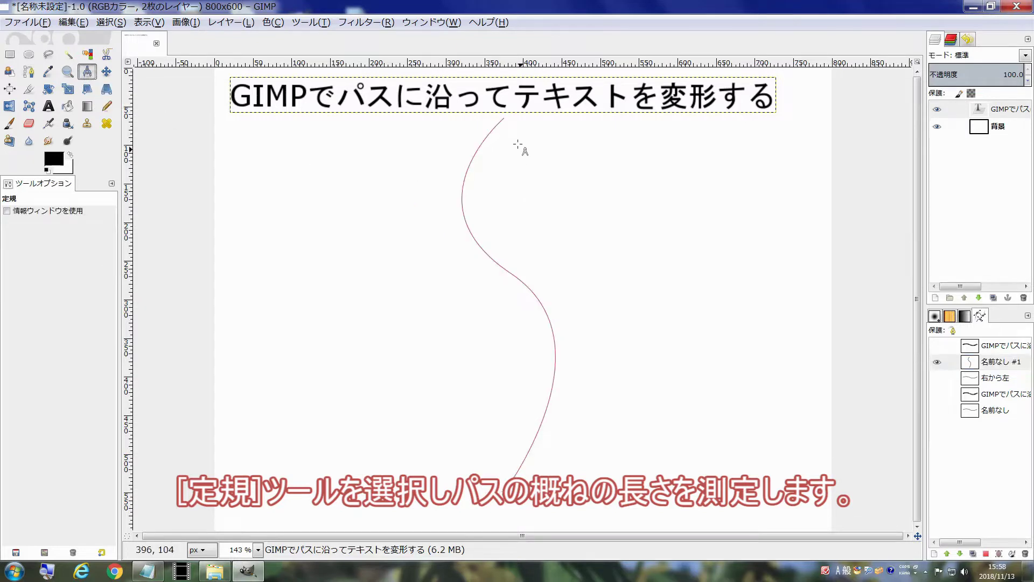
{"action": "left_click_drag", "start_coordinate": [507, 120], "coordinate": [456, 220]}
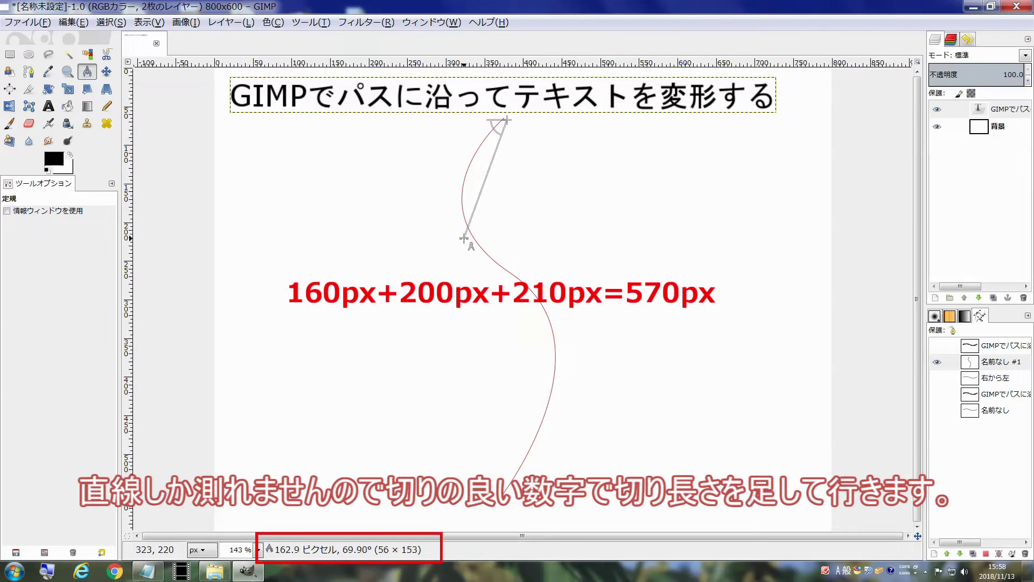
{"action": "mouse_move", "coordinate": [456, 220]}
{"action": "left_mouse_down"}
{"action": "mouse_move", "coordinate": [461, 241]}
{"action": "mouse_move", "coordinate": [566, 354]}
{"action": "left_mouse_up"}
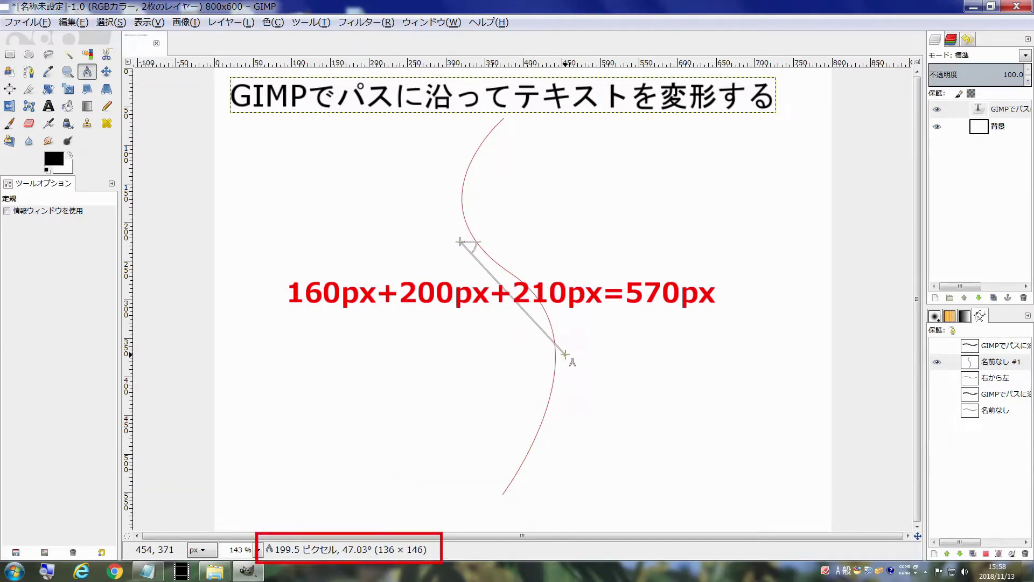
{"action": "left_click_drag", "start_coordinate": [567, 365], "coordinate": [486, 509]}
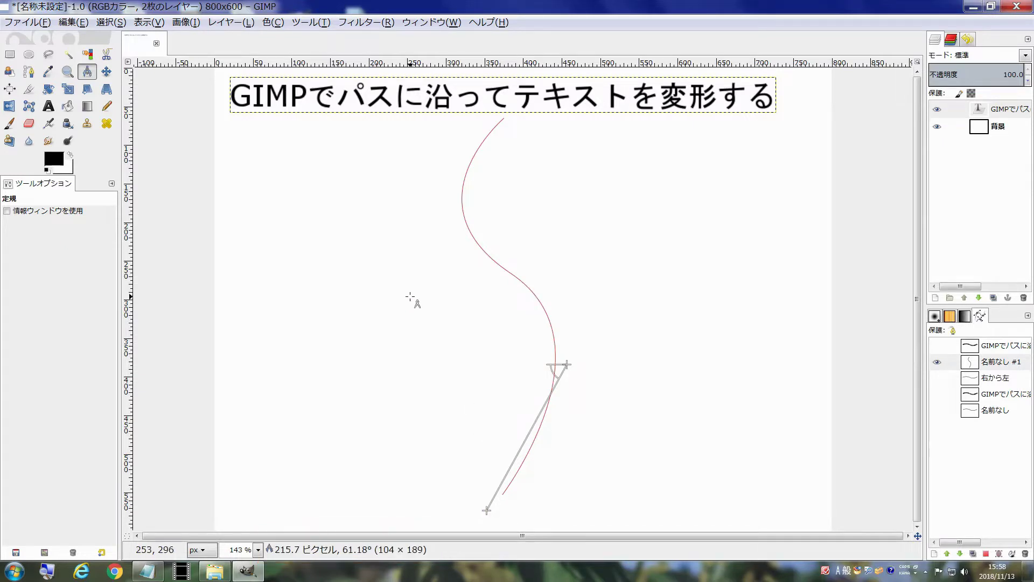
Resize the title's text box to 570 px wide
{"action": "left_click", "coordinate": [981, 109]}
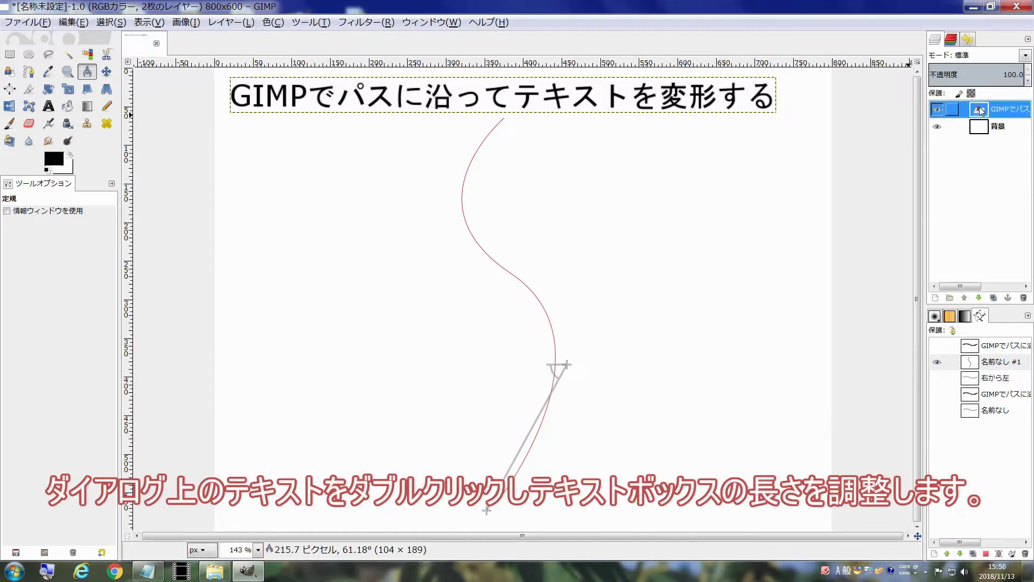
{"action": "double_click", "coordinate": [980, 110]}
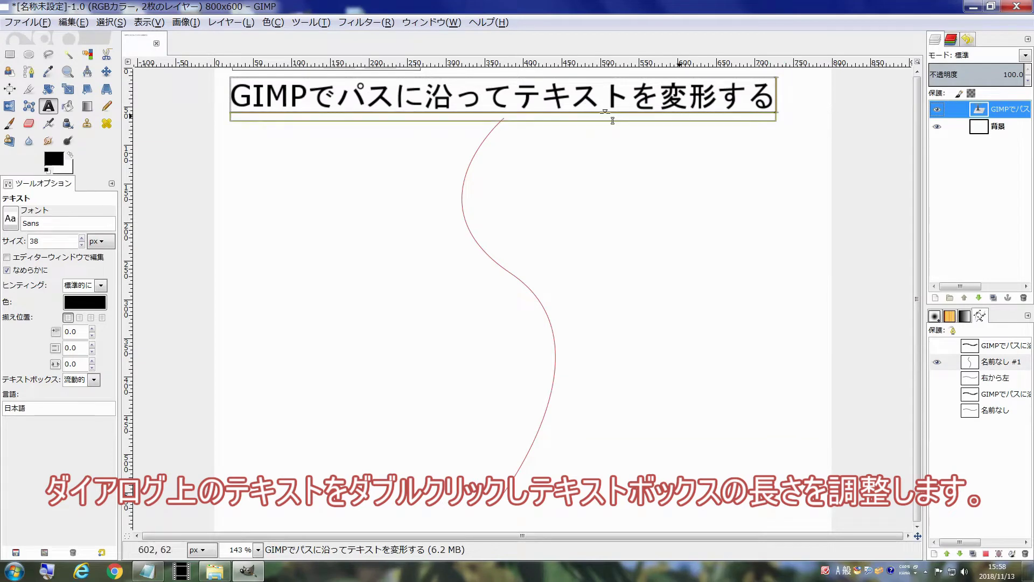
{"action": "left_click_drag", "start_coordinate": [221, 79], "coordinate": [329, 89]}
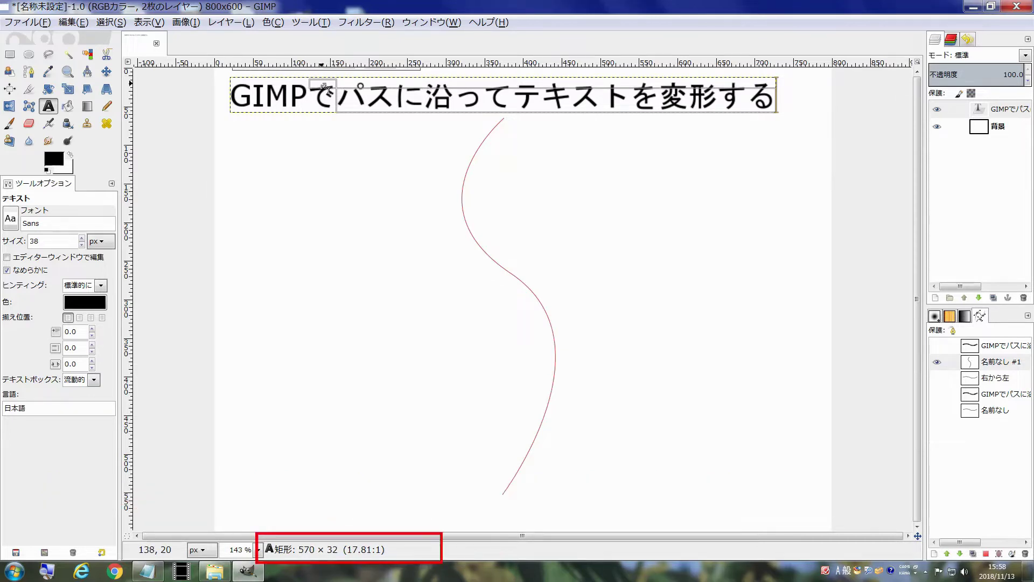
{"action": "left_click_drag", "start_coordinate": [329, 89], "coordinate": [329, 90]}
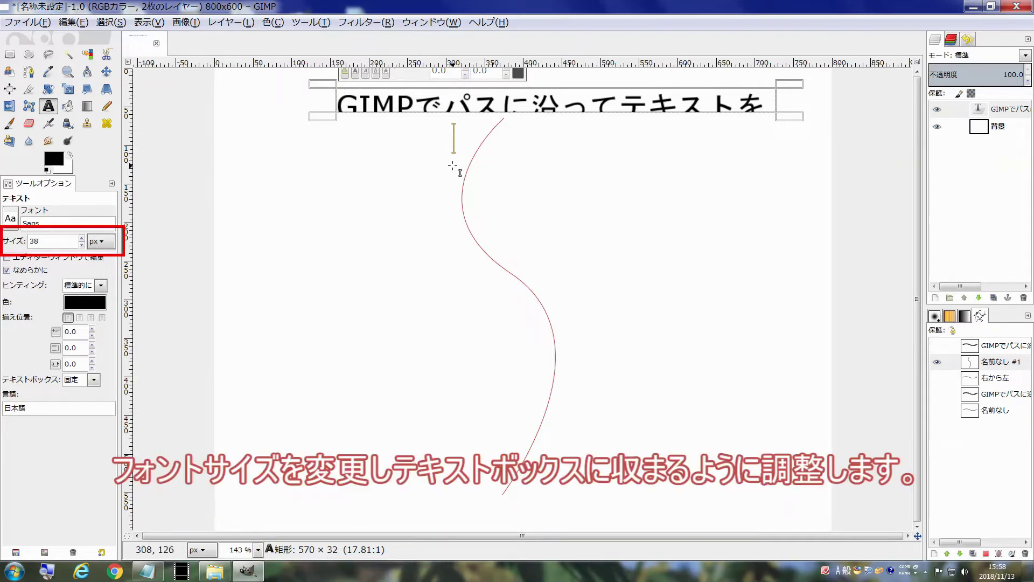
Lower the title font to 30 px and set the text box back to Dynamic
{"action": "left_click", "coordinate": [82, 245]}
{"action": "left_click", "coordinate": [82, 245]}
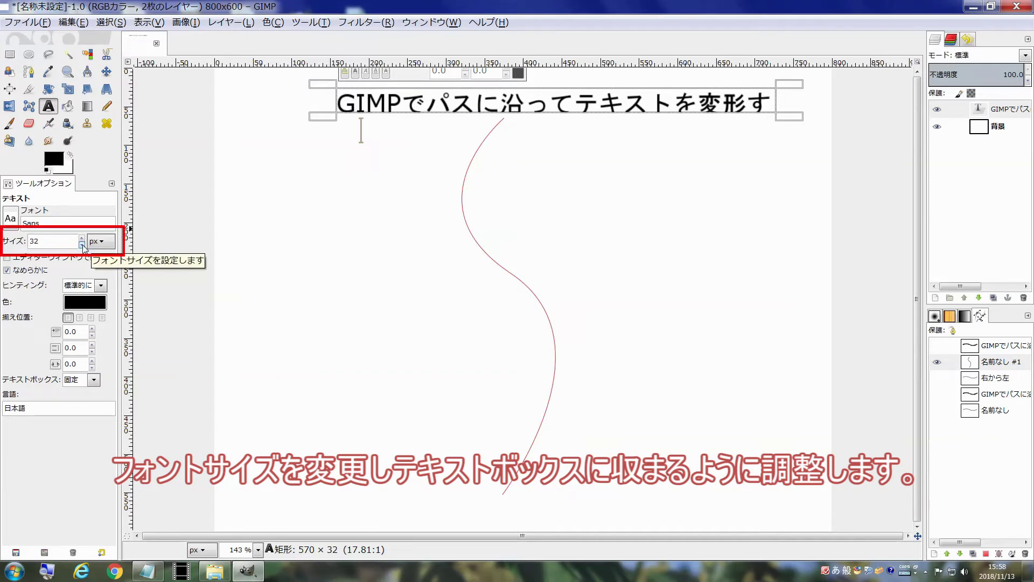
{"action": "left_click", "coordinate": [82, 245]}
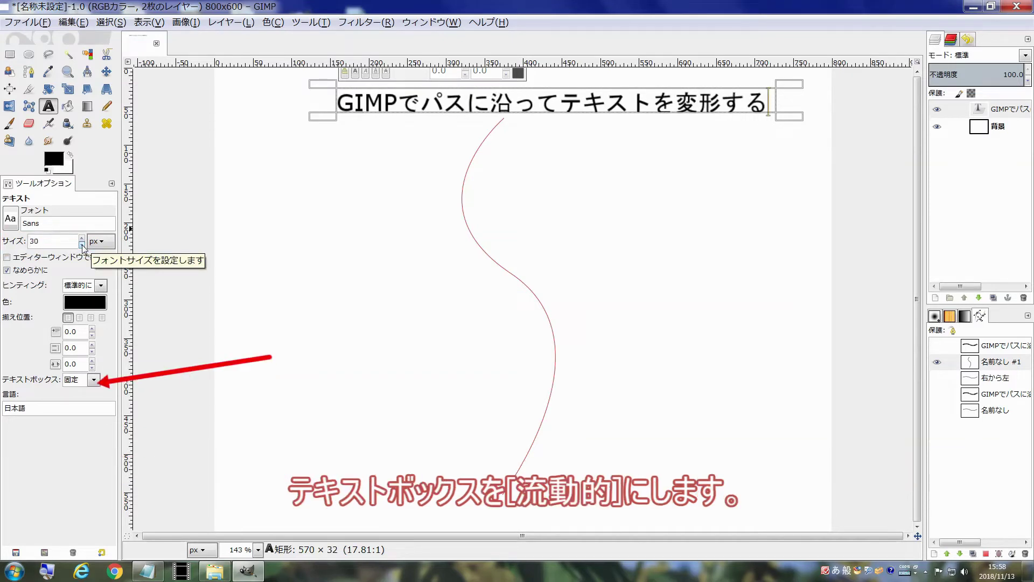
{"action": "left_click", "coordinate": [94, 381]}
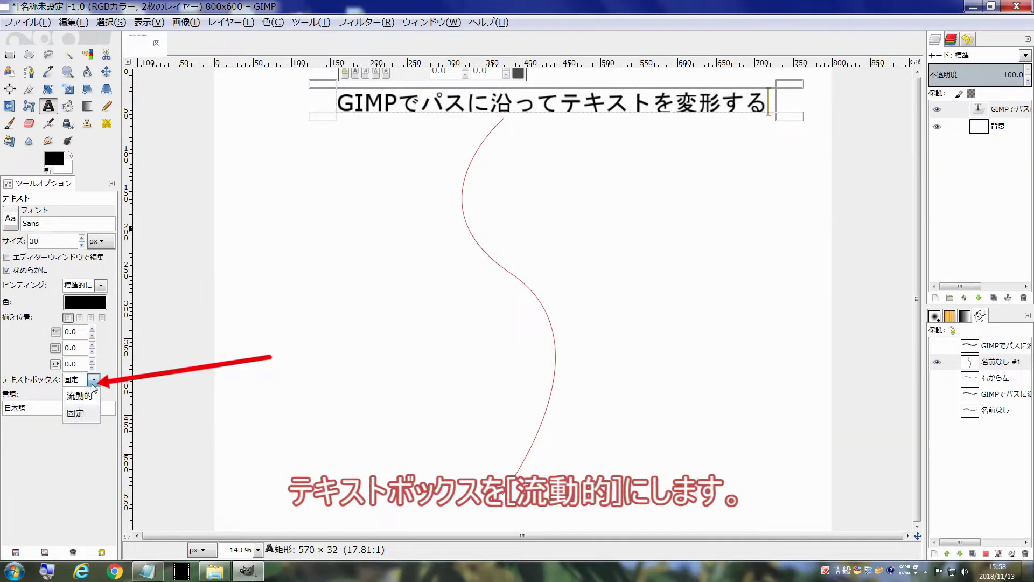
{"action": "left_click", "coordinate": [79, 396]}
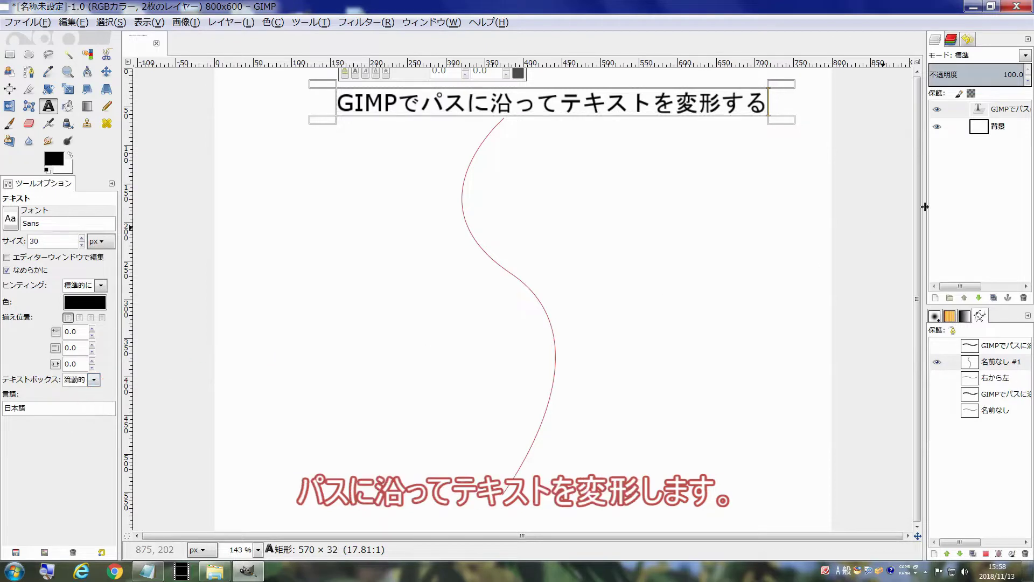
Bend the title text along the S-curve path
{"action": "right_click", "coordinate": [982, 110]}
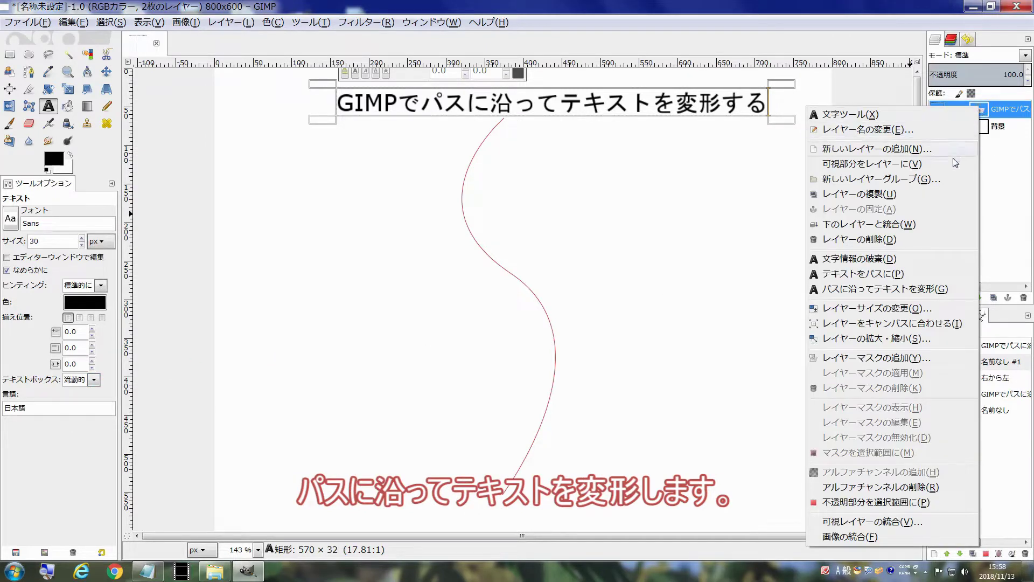
{"action": "left_click", "coordinate": [911, 289]}
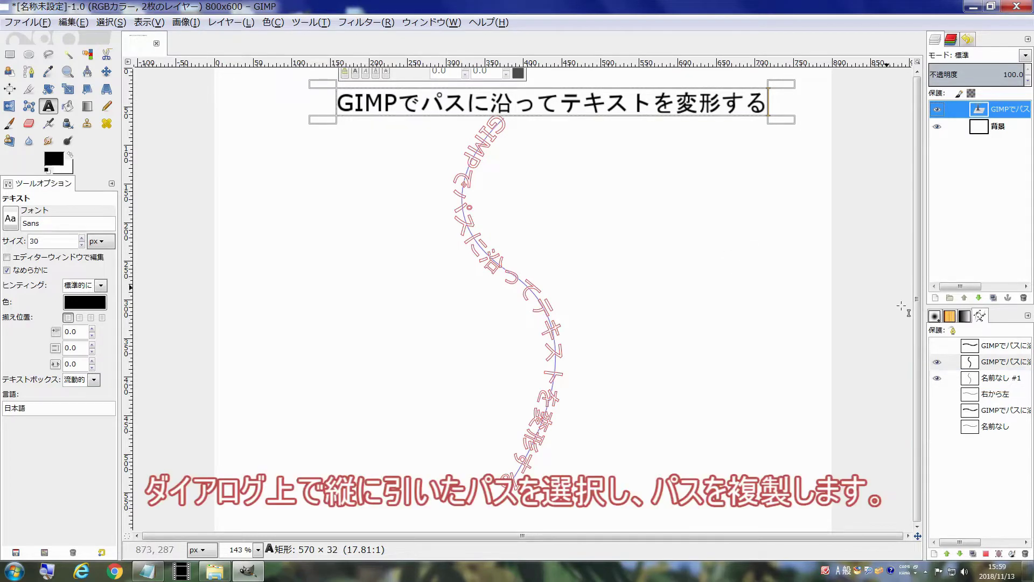
{"action": "left_click", "coordinate": [973, 381]}
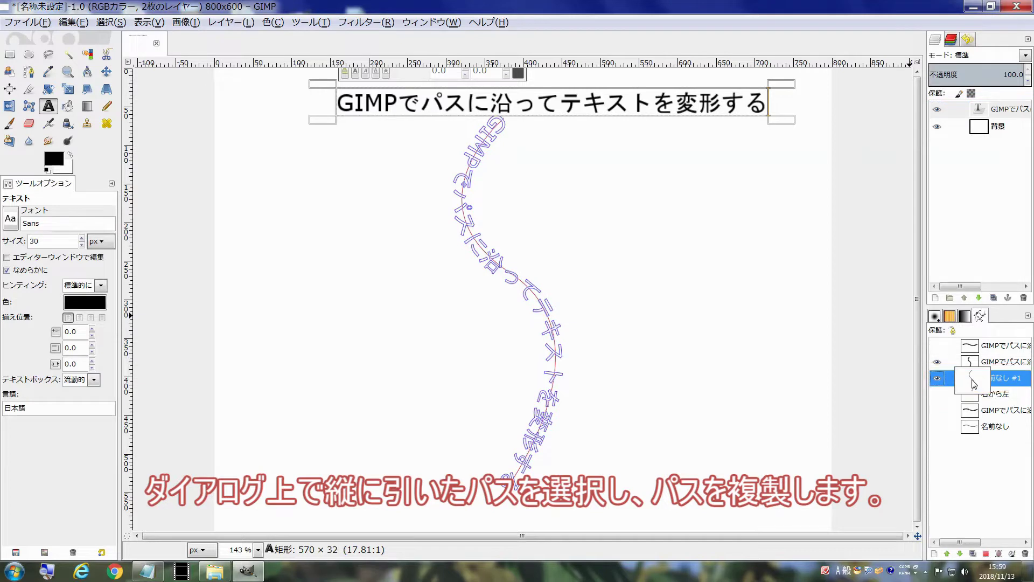
Duplicate the S-curve path and flip the copy horizontally in Path mode
{"action": "left_click", "coordinate": [973, 554]}
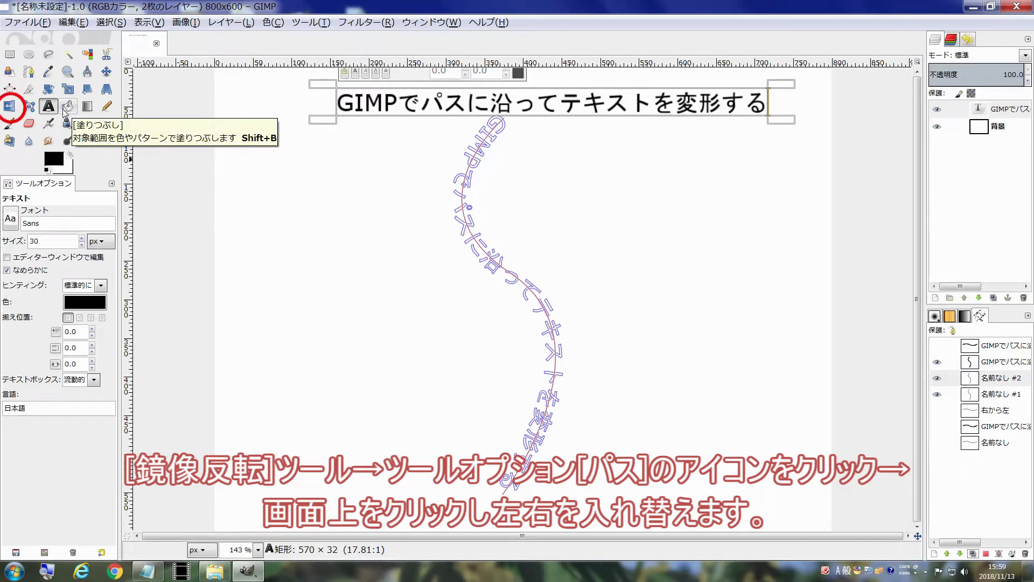
{"action": "left_click", "coordinate": [18, 107]}
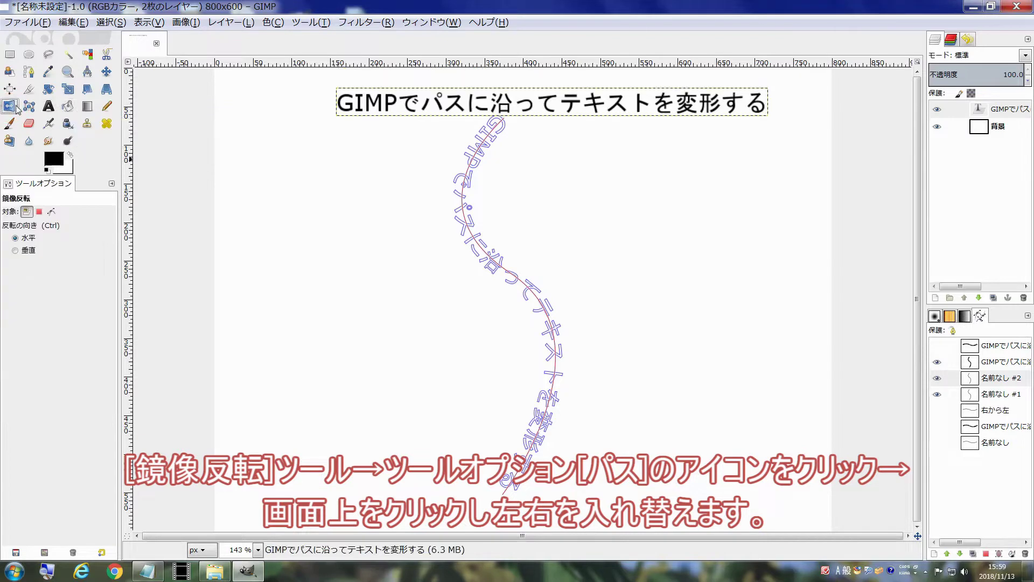
{"action": "left_click", "coordinate": [53, 212]}
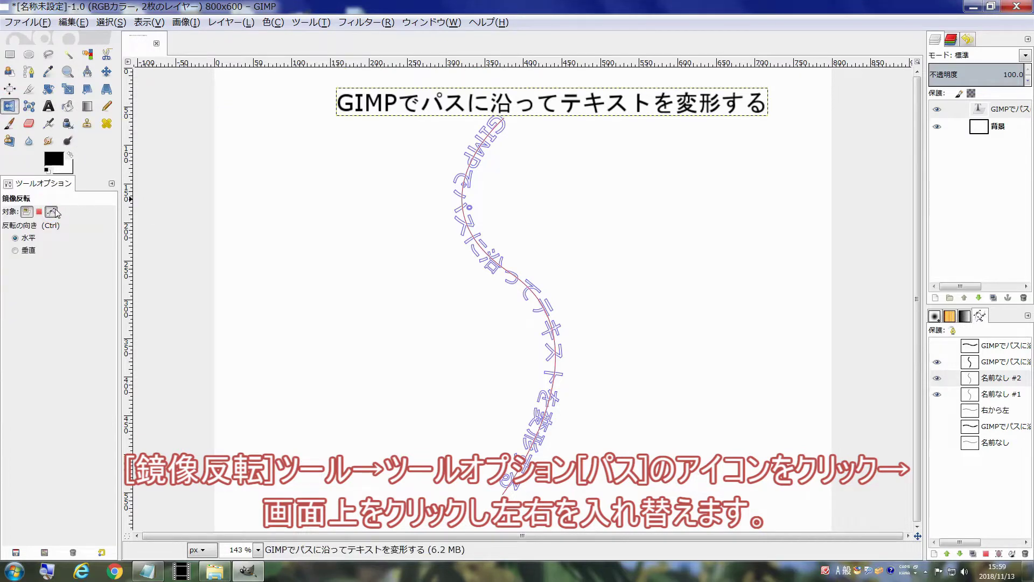
{"action": "left_click", "coordinate": [459, 195]}
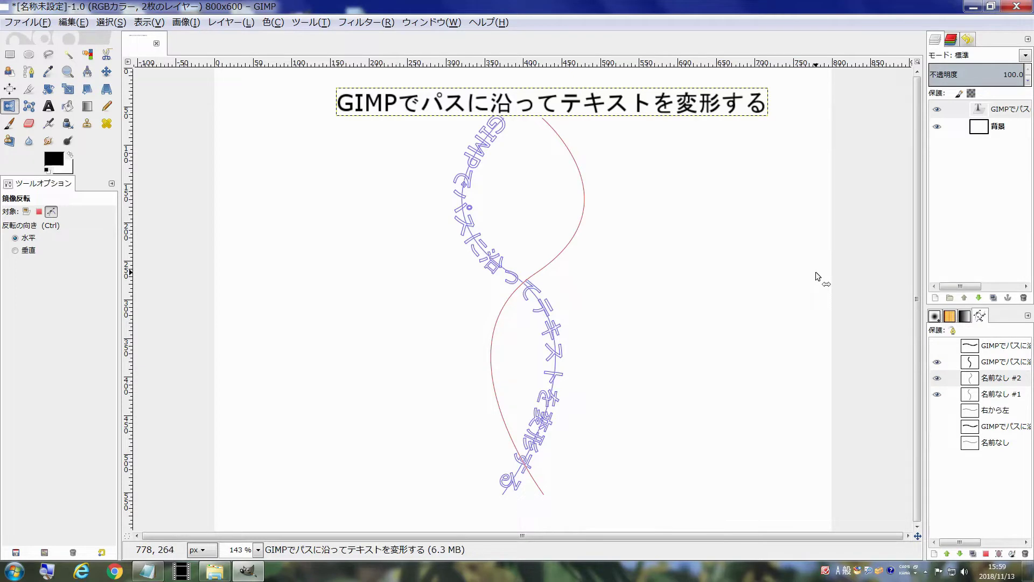
Run Text along Path on the title layer from its context menu
{"action": "right_click", "coordinate": [976, 113]}
{"action": "left_click", "coordinate": [917, 296]}
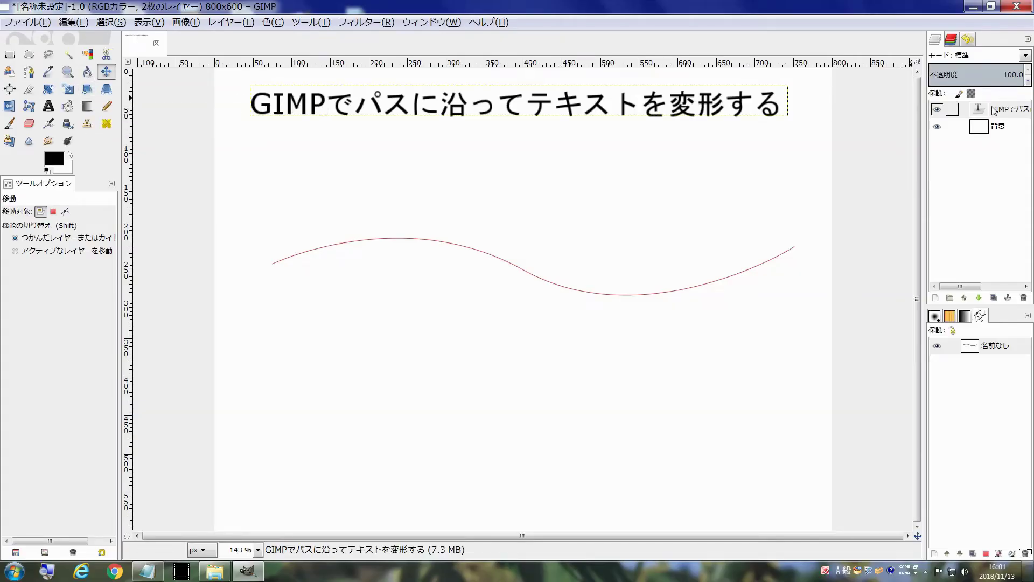
Raise the title font size to 39 px and set the text box to Dynamic
{"action": "double_click", "coordinate": [982, 109]}
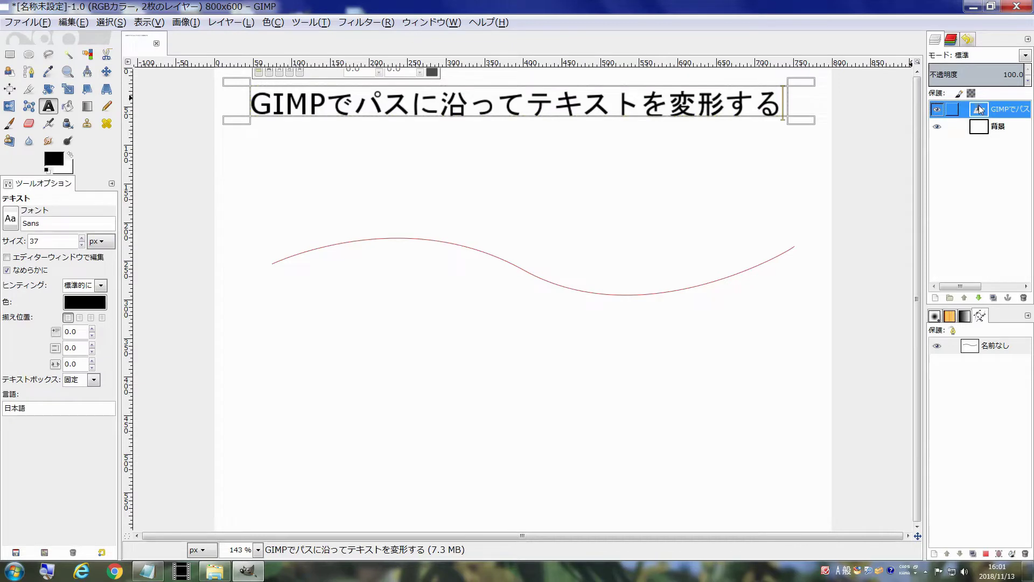
{"action": "left_click", "coordinate": [81, 238]}
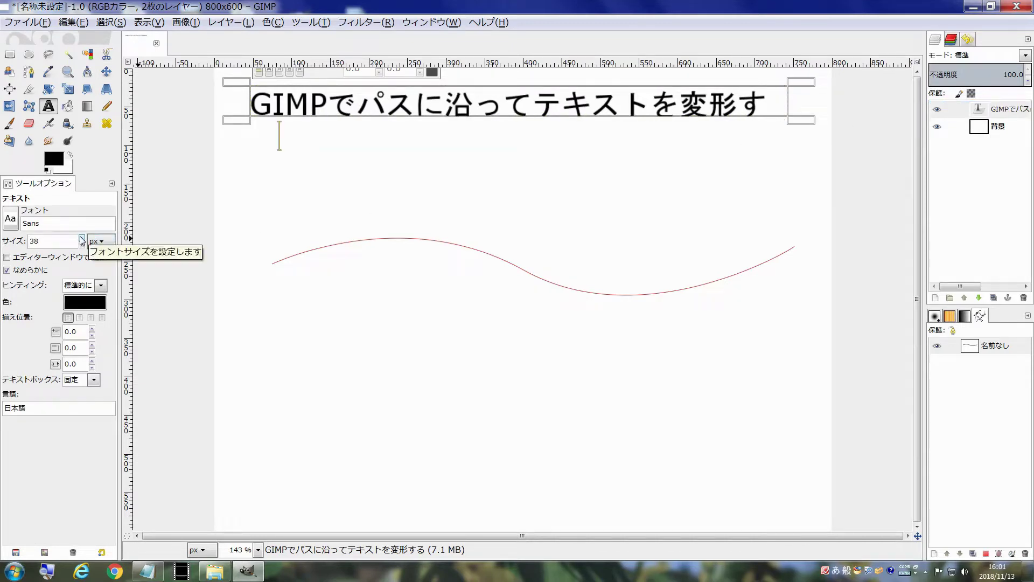
{"action": "left_click", "coordinate": [81, 238]}
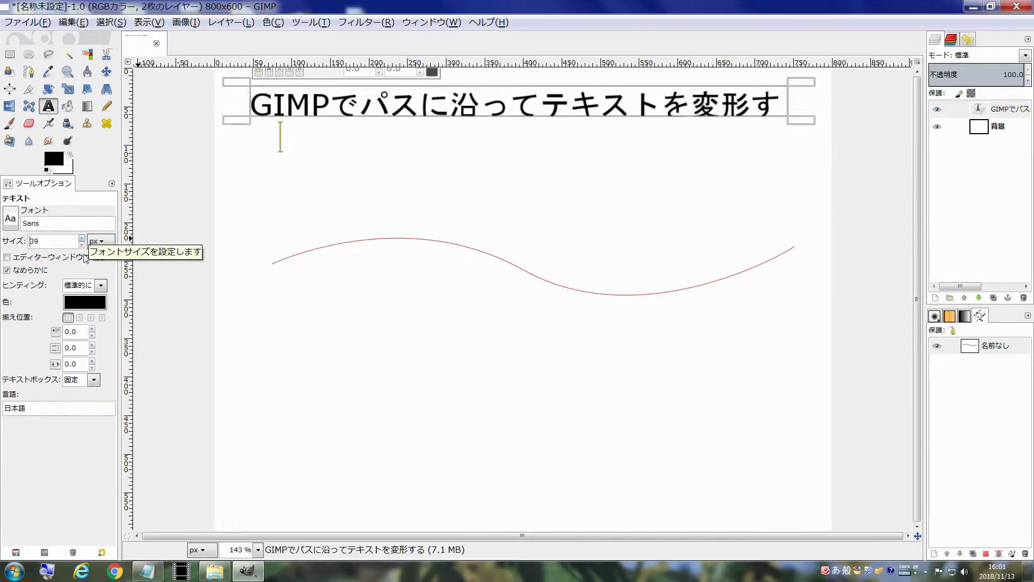
{"action": "left_click", "coordinate": [94, 380]}
{"action": "left_click", "coordinate": [80, 396]}
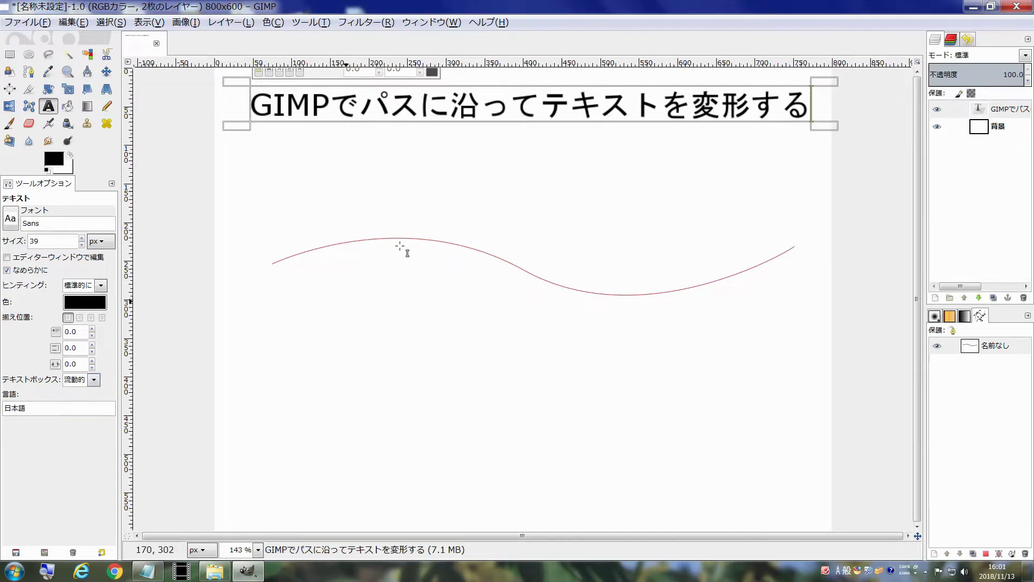
Bend the 39 px title along the wavy path, then undo it
{"action": "right_click", "coordinate": [983, 106]}
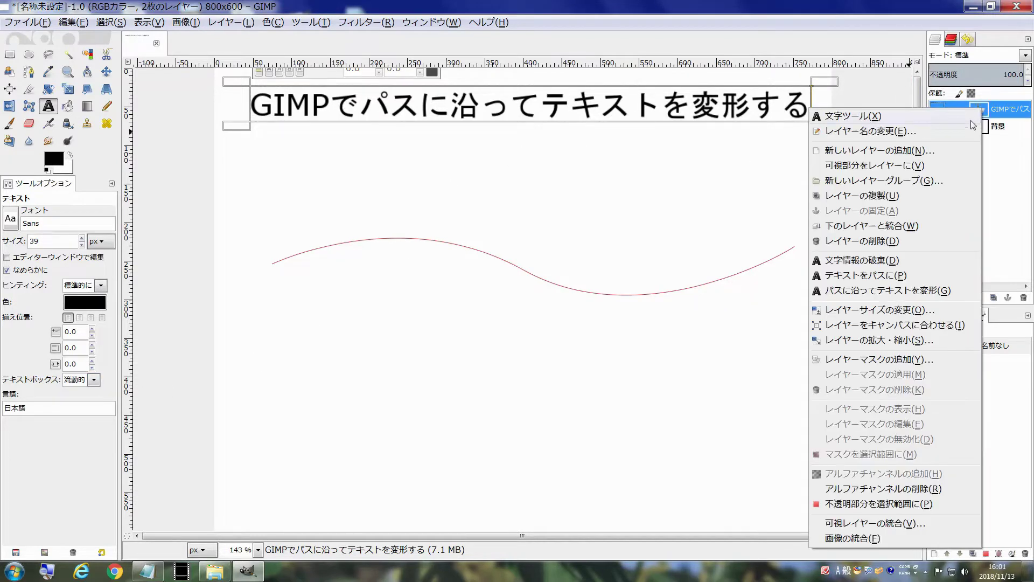
{"action": "left_click", "coordinate": [925, 291]}
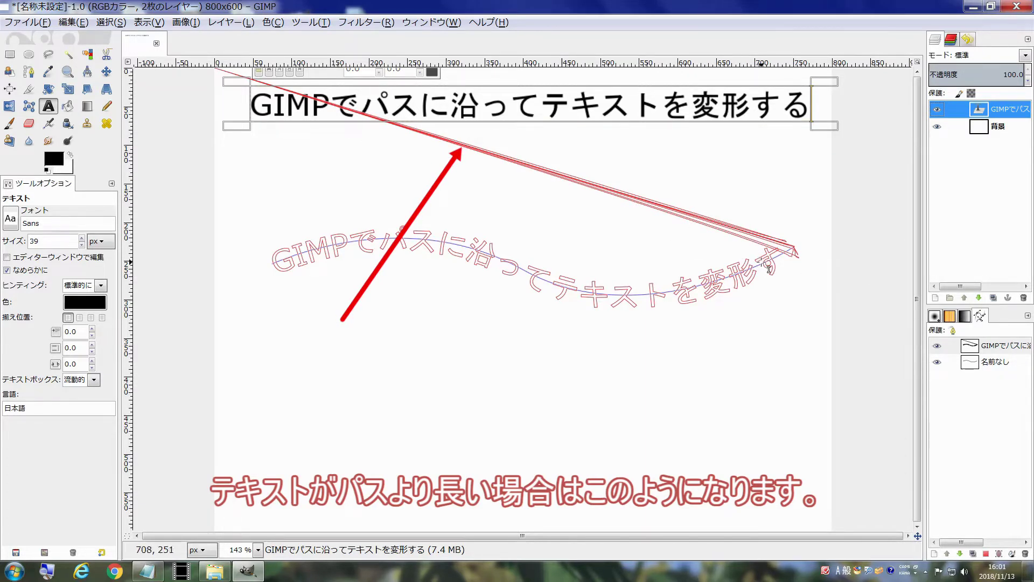
{"action": "key", "text": "ctrl+z"}
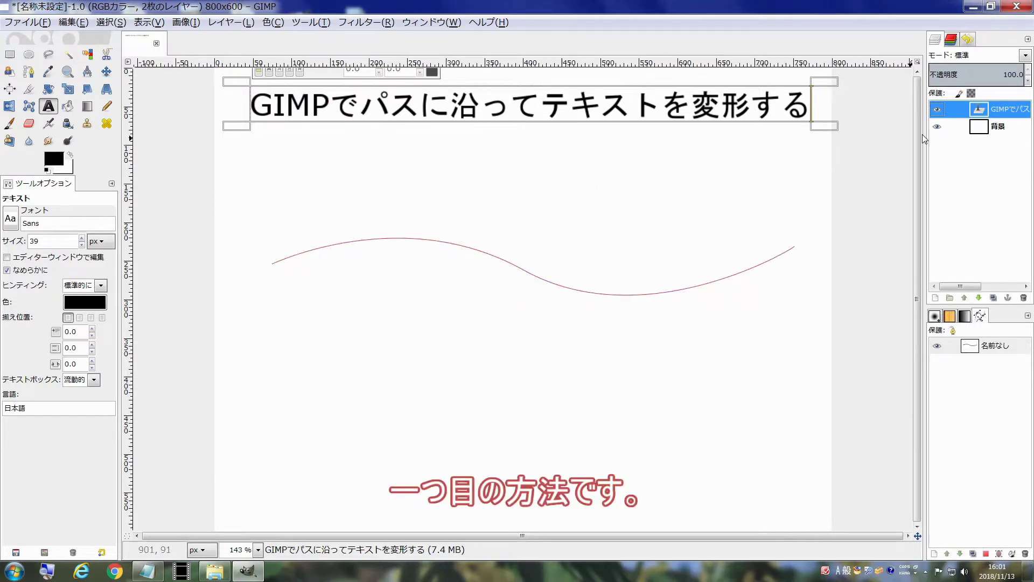
Shrink the font by one pixel, bend the title along the path again, and undo
{"action": "left_click", "coordinate": [81, 245]}
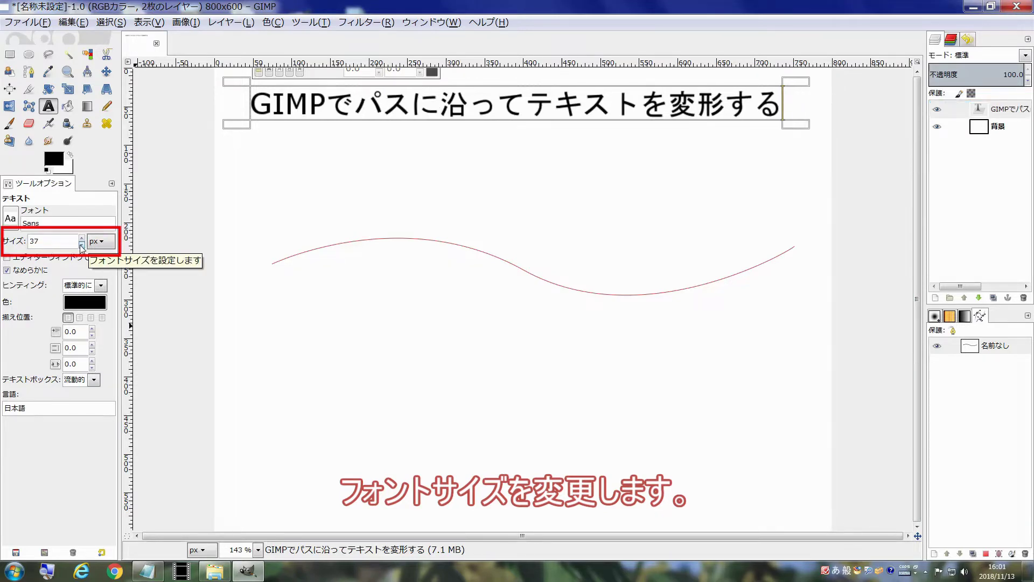
{"action": "right_click", "coordinate": [984, 107]}
{"action": "left_click", "coordinate": [934, 299]}
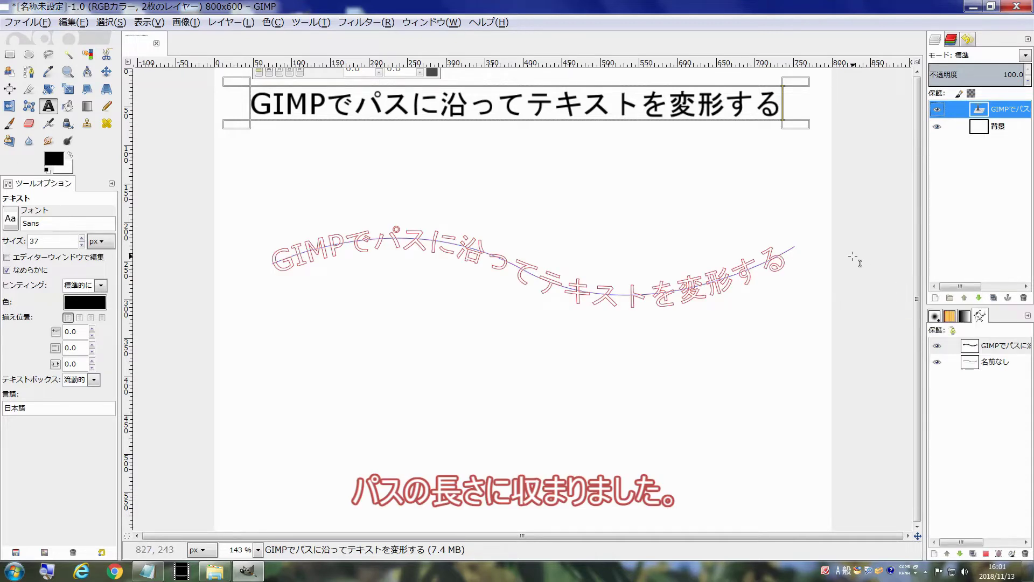
{"action": "key", "text": "ctrl+z"}
{"action": "key", "text": "ctrl+z"}
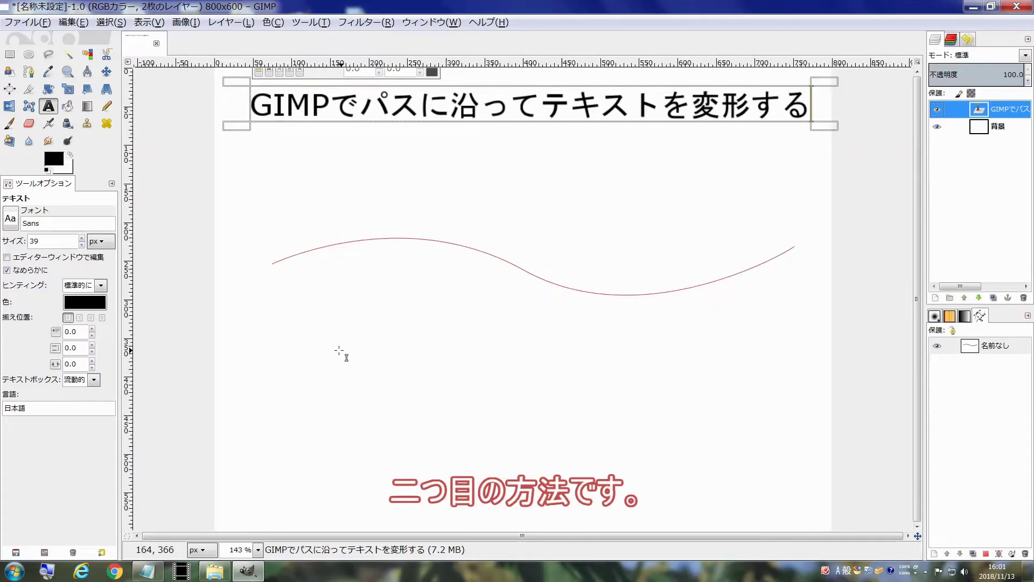
Tighten the title's letter spacing to -2.0 and bend it along the curve path
{"action": "left_click", "coordinate": [92, 368]}
{"action": "left_click", "coordinate": [91, 368]}
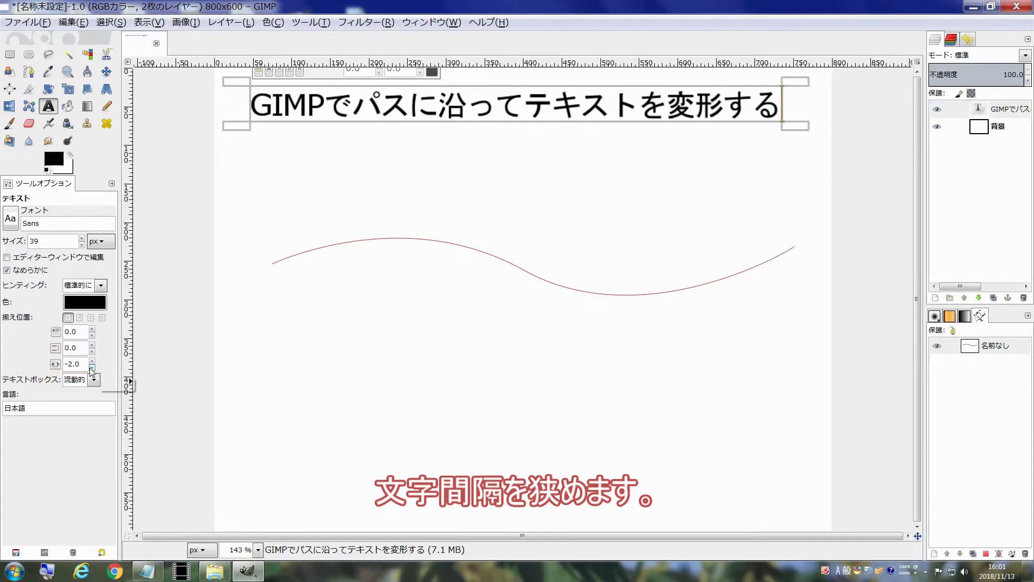
{"action": "right_click", "coordinate": [974, 112]}
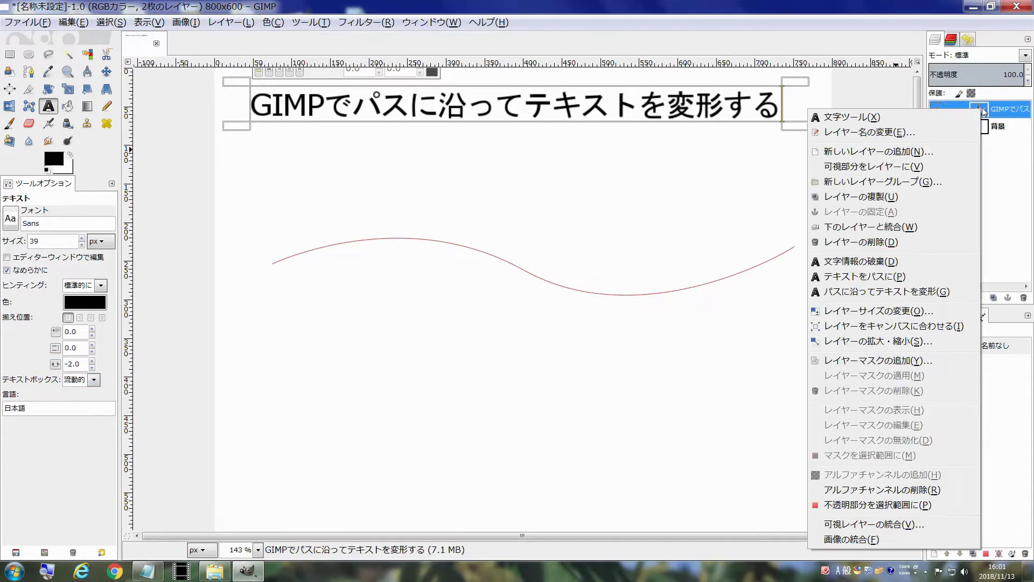
{"action": "left_click", "coordinate": [919, 292]}
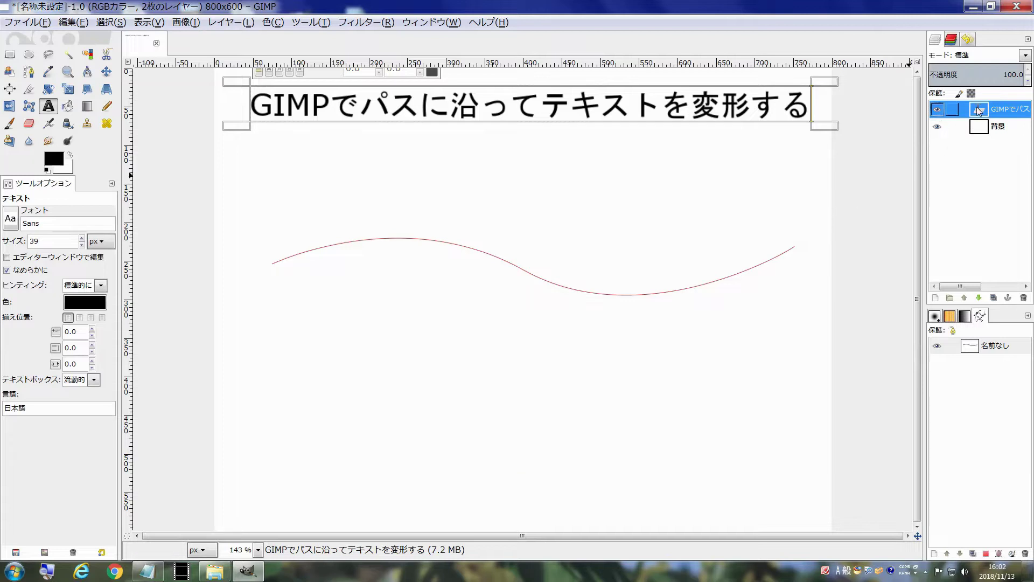
Re-apply Text along Path on the wavy curve, then undo the result
{"action": "right_click", "coordinate": [978, 109]}
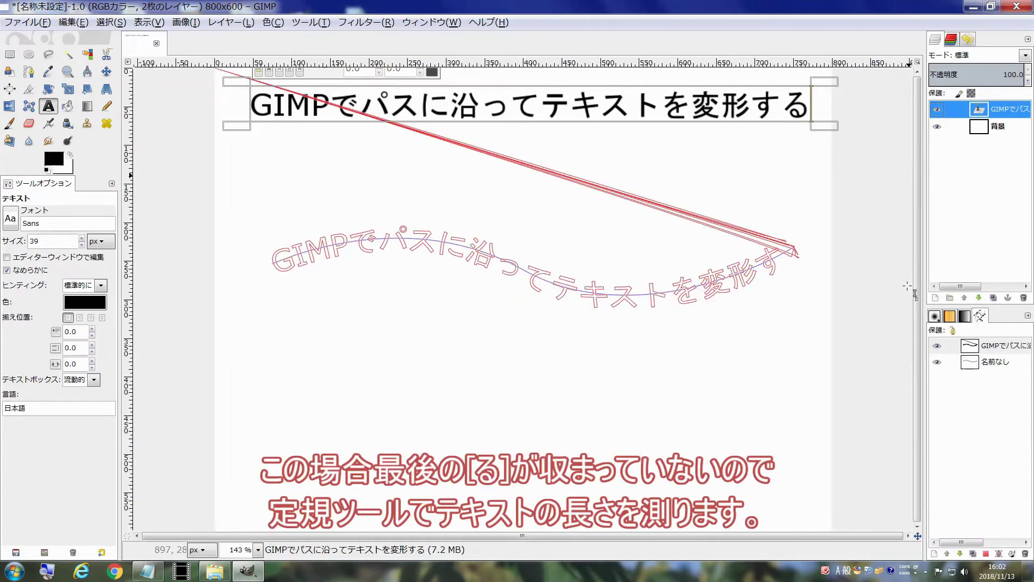
{"action": "left_click", "coordinate": [884, 290]}
{"action": "key", "text": "ctrl+z"}
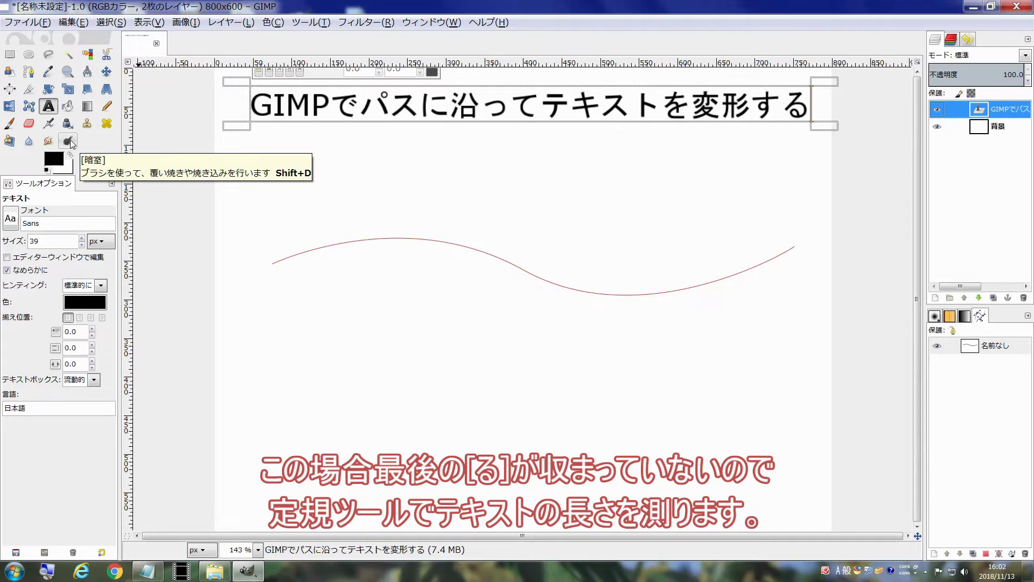
Measure the title's overhanging end with the Measure tool, reading about 41 pixels
{"action": "left_click", "coordinate": [88, 71]}
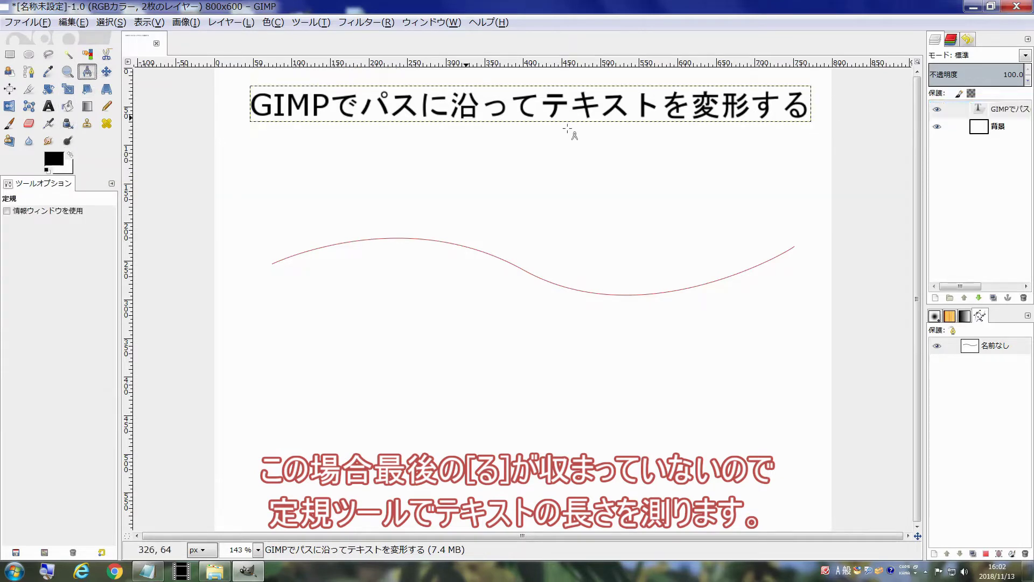
{"action": "left_click_drag", "start_coordinate": [780, 105], "coordinate": [812, 103]}
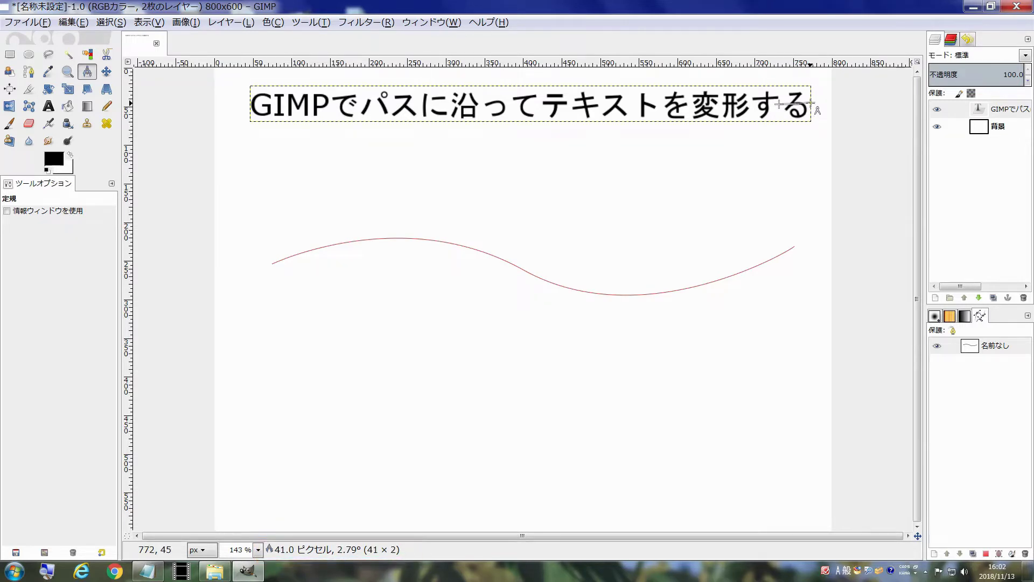
Scale the 名前なし path proportionally to 840 × 630
{"action": "left_click", "coordinate": [970, 345]}
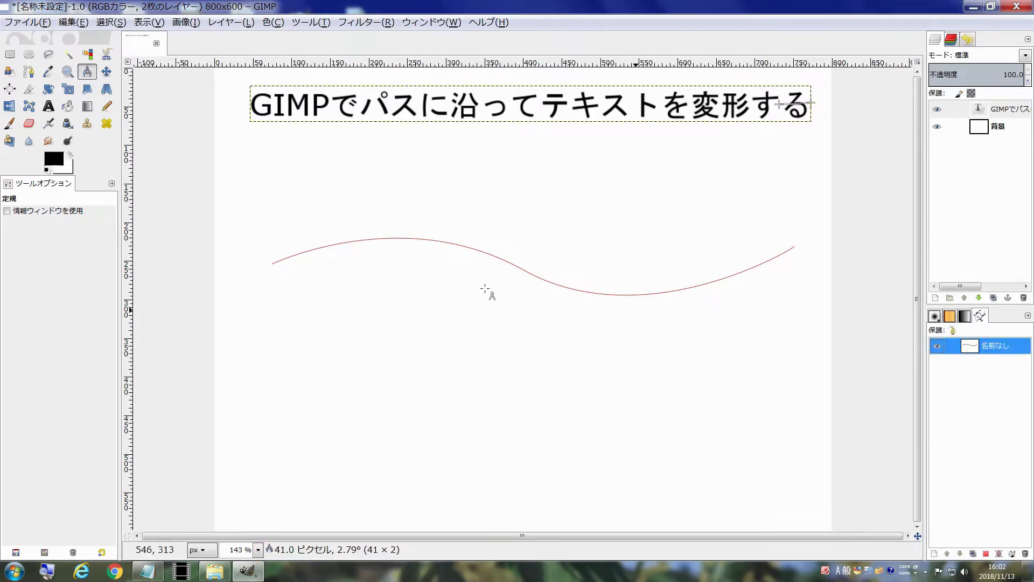
{"action": "left_click", "coordinate": [69, 90]}
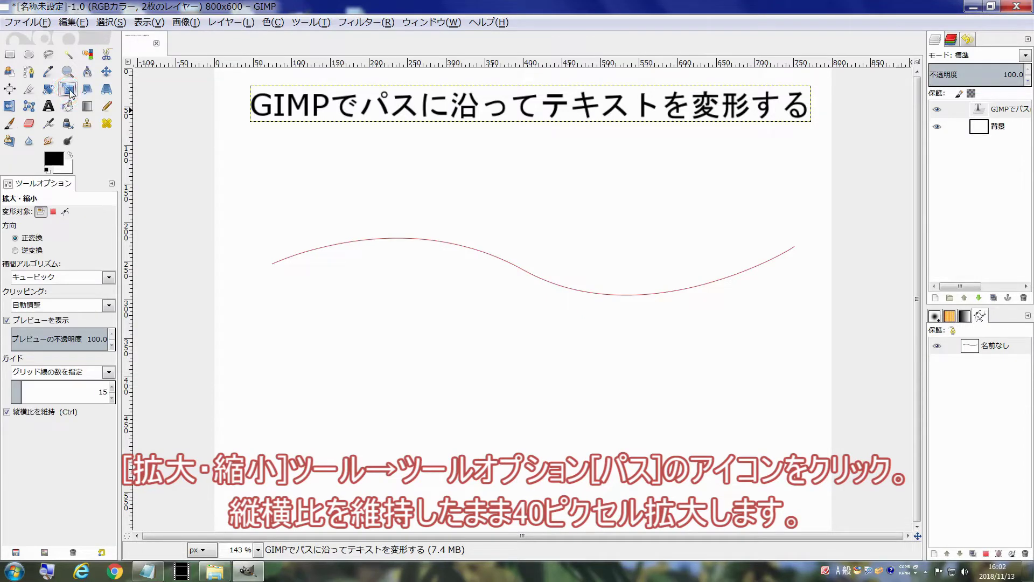
{"action": "left_click", "coordinate": [65, 211]}
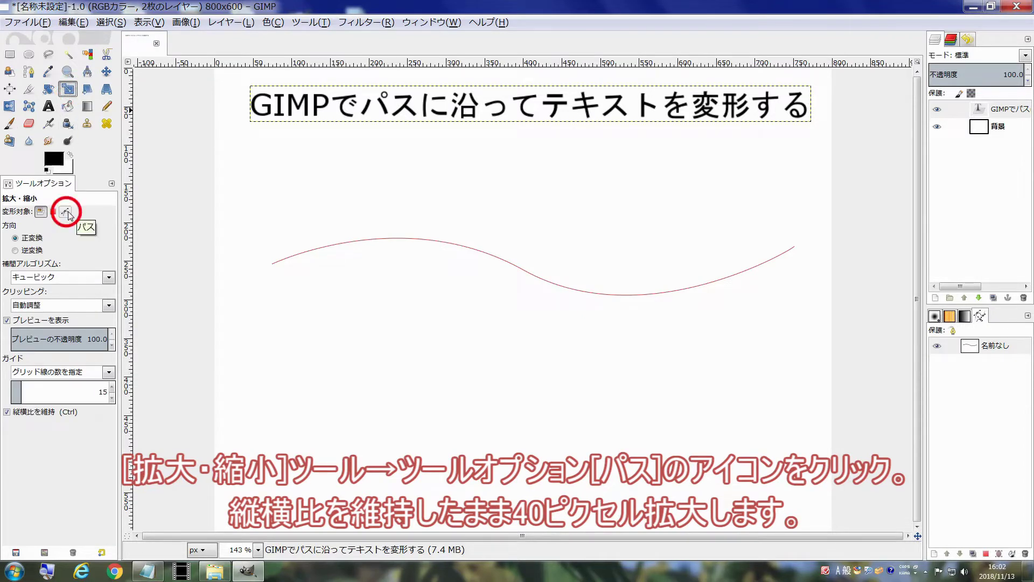
{"action": "left_click", "coordinate": [249, 226]}
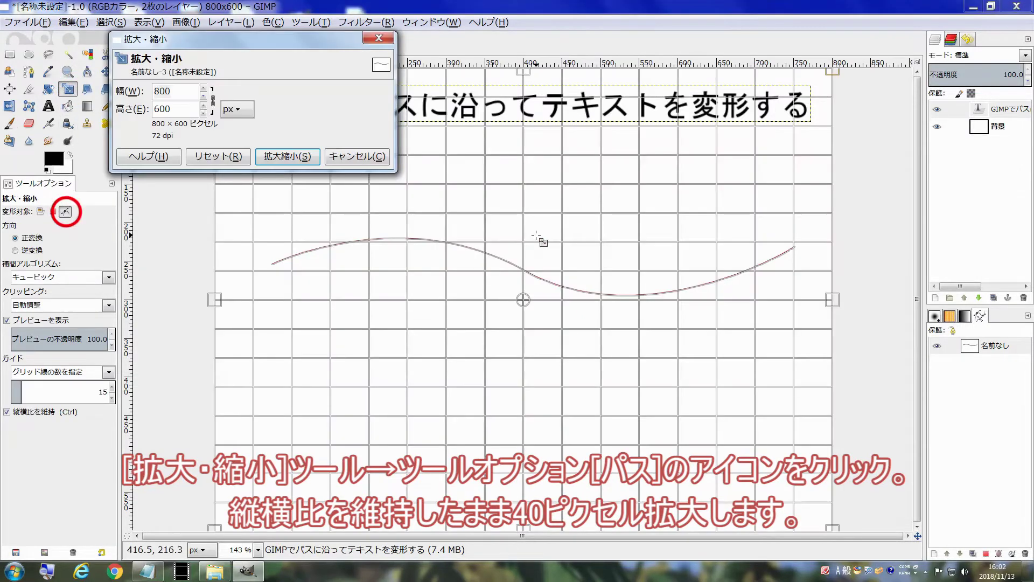
{"action": "left_click", "coordinate": [214, 102]}
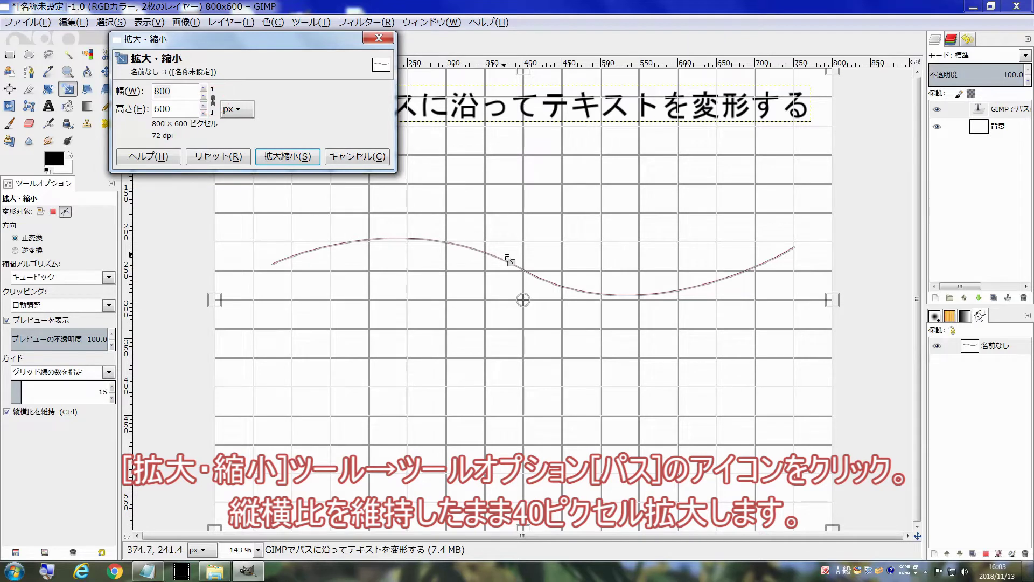
{"action": "left_click", "coordinate": [204, 88]}
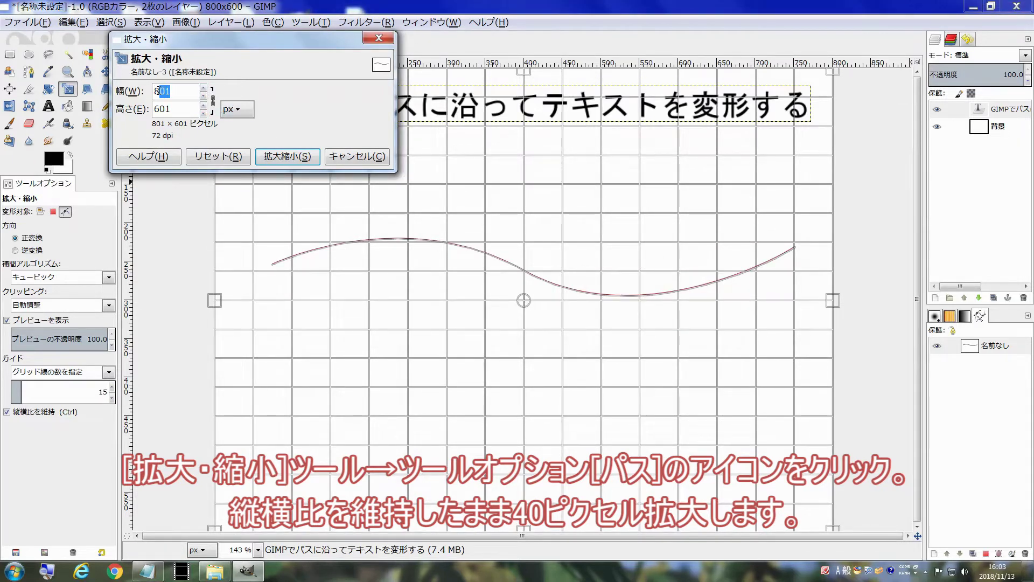
{"action": "type", "text": "840"}
{"action": "key", "text": "Return"}
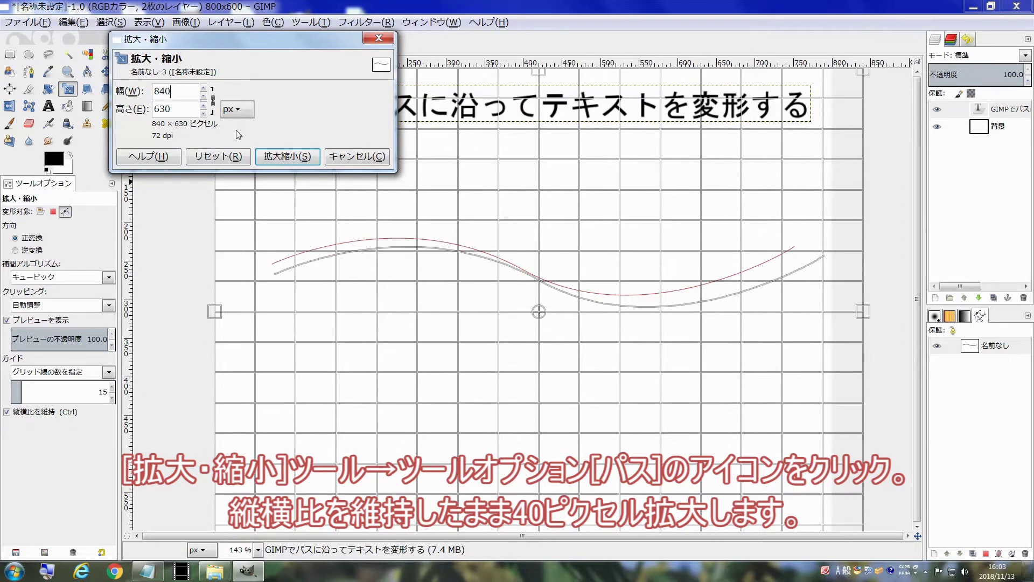
{"action": "left_click", "coordinate": [264, 153]}
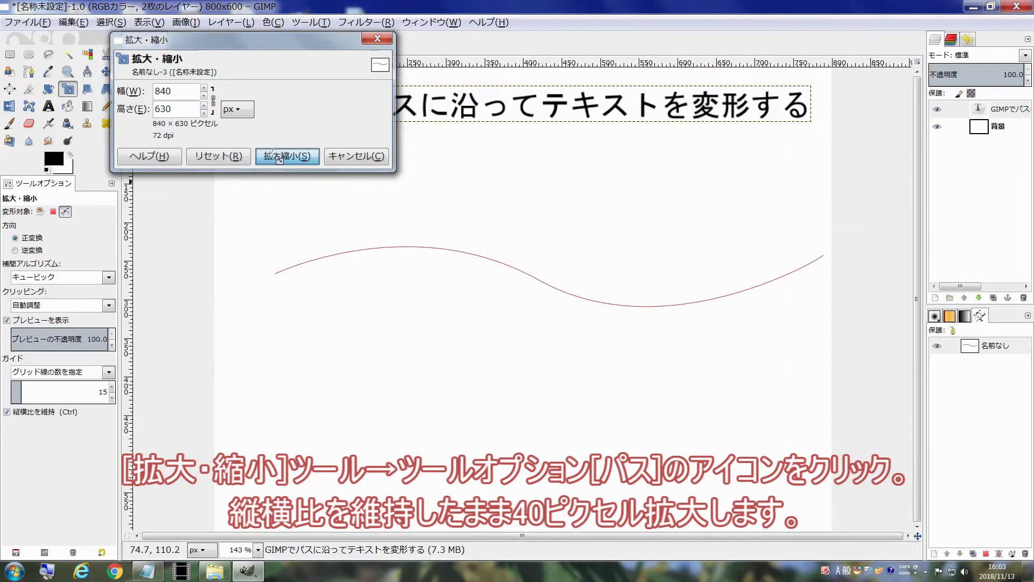
Bend the title along the enlarged curve, then undo the result
{"action": "right_click", "coordinate": [993, 108]}
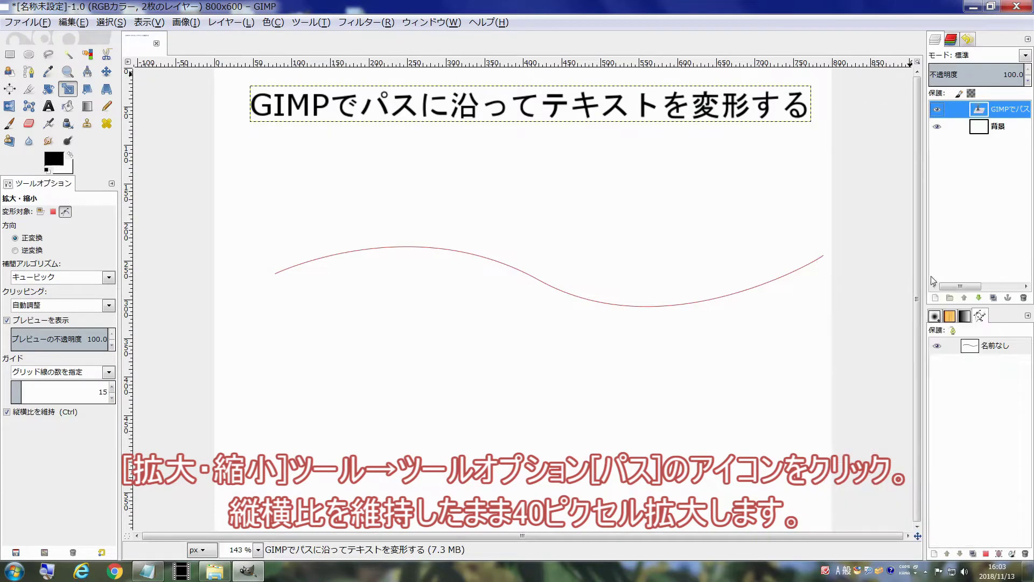
{"action": "left_click", "coordinate": [896, 288]}
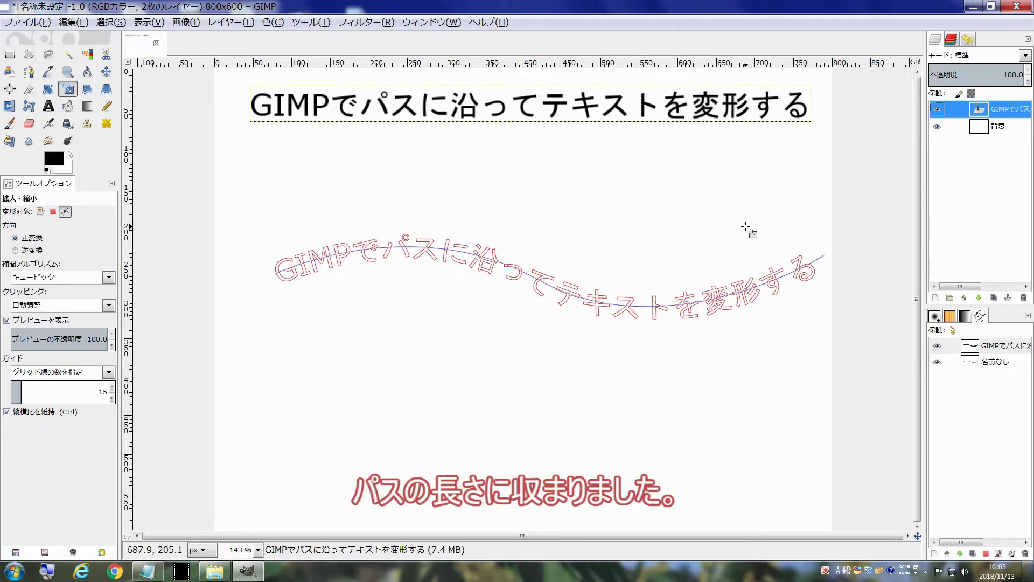
{"action": "key", "text": "ctrl+z"}
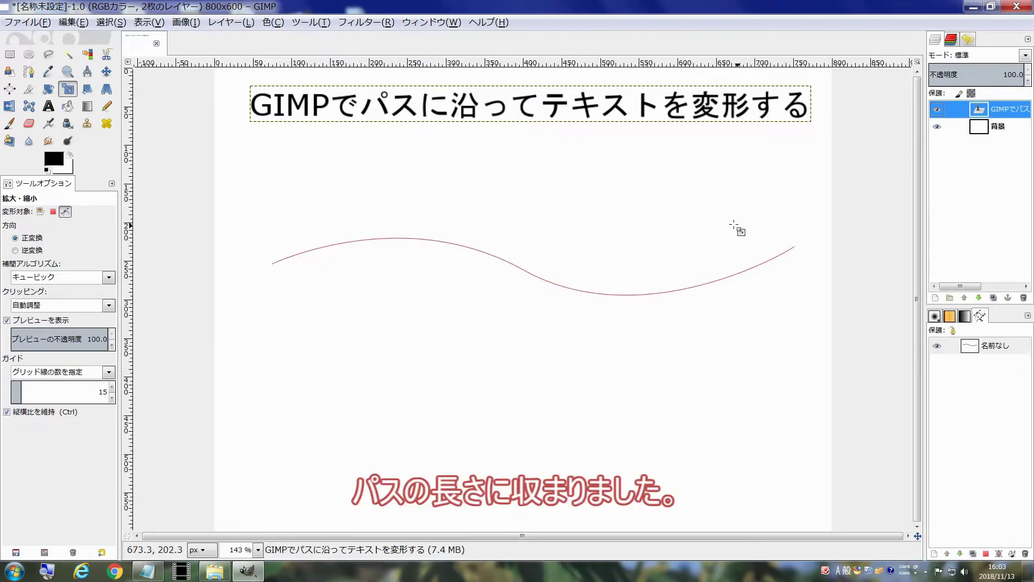
{"action": "double_click", "coordinate": [971, 348]}
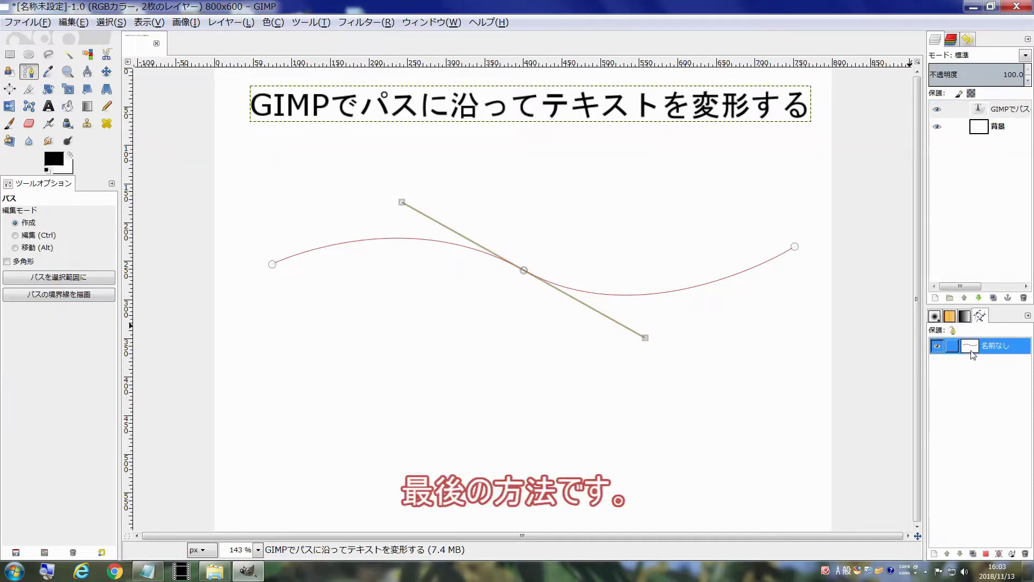
Extend the curve with a new anchor past its right end and bend the title along it
{"action": "left_click", "coordinate": [795, 246]}
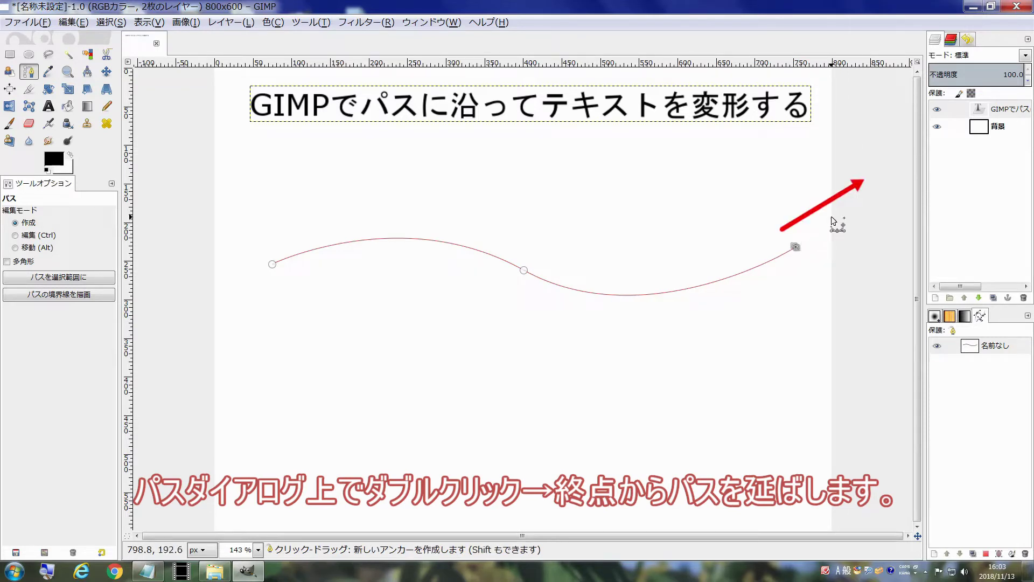
{"action": "left_click_drag", "start_coordinate": [846, 201], "coordinate": [864, 181]}
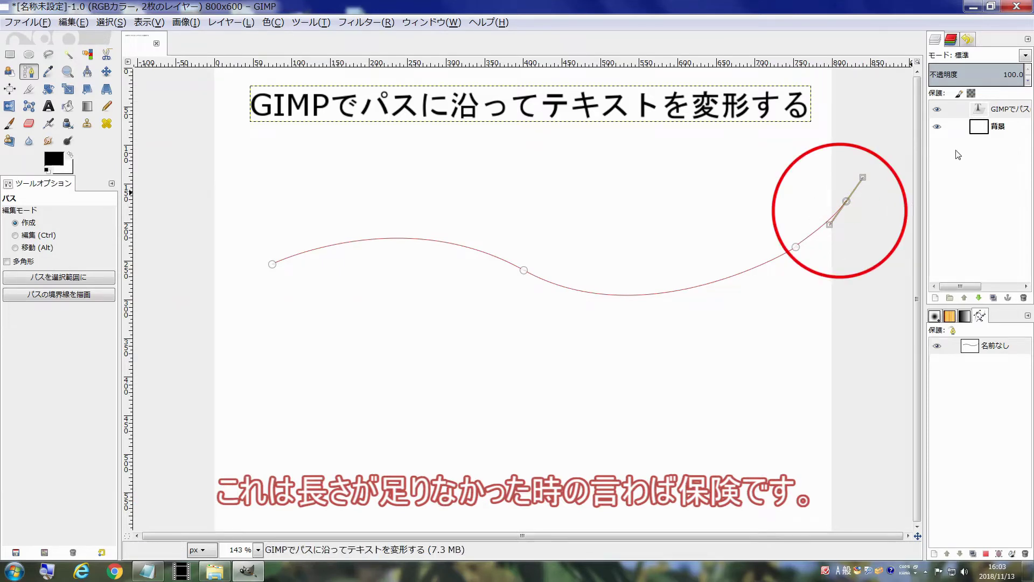
{"action": "right_click", "coordinate": [985, 108]}
{"action": "left_click", "coordinate": [903, 286]}
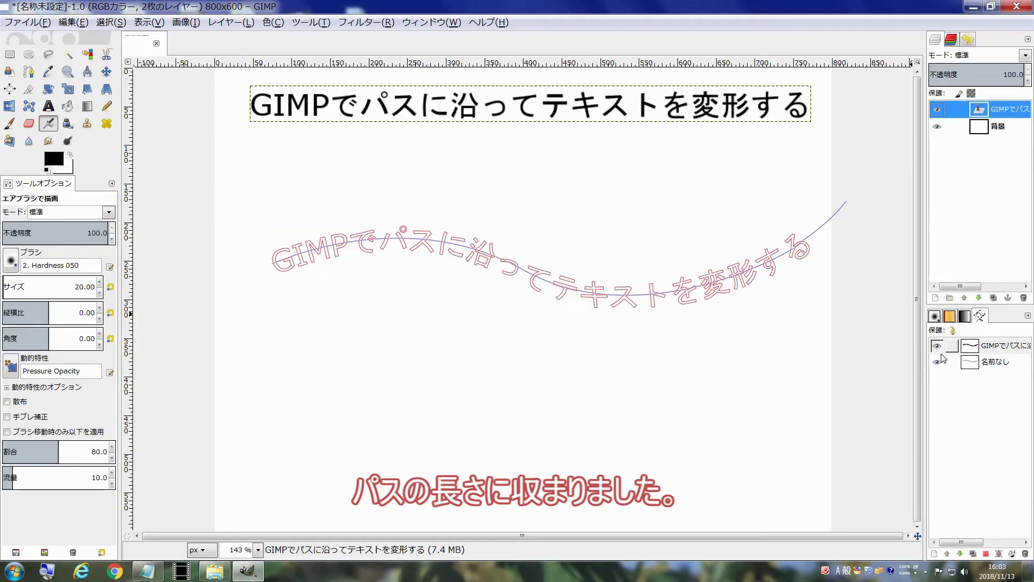
Undo both the text-along-path result and the curve extension
{"action": "left_click", "coordinate": [973, 366]}
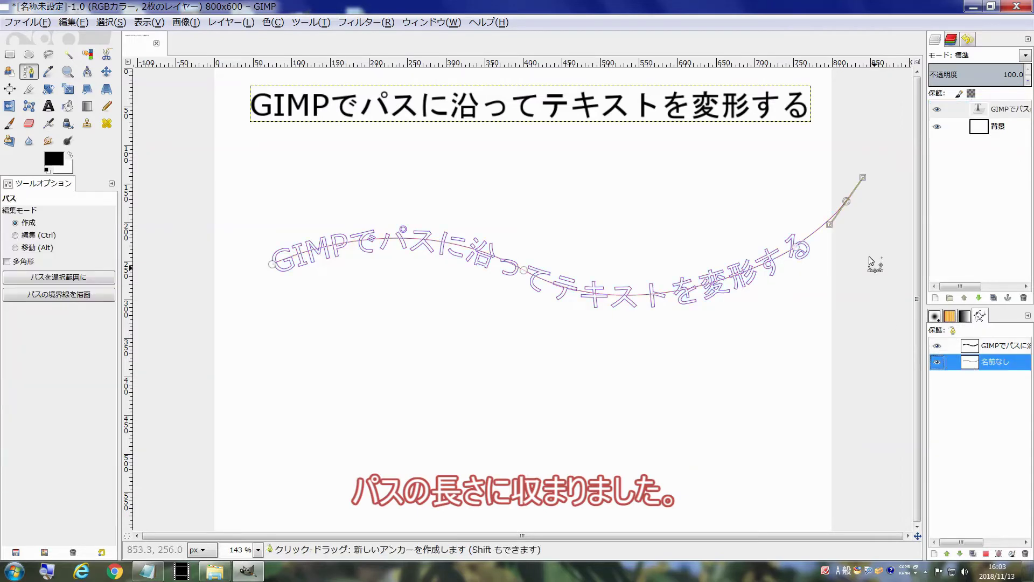
{"action": "scroll", "coordinate": [873, 261], "scroll_direction": "up", "scroll_amount": 3, "text": "ctrl"}
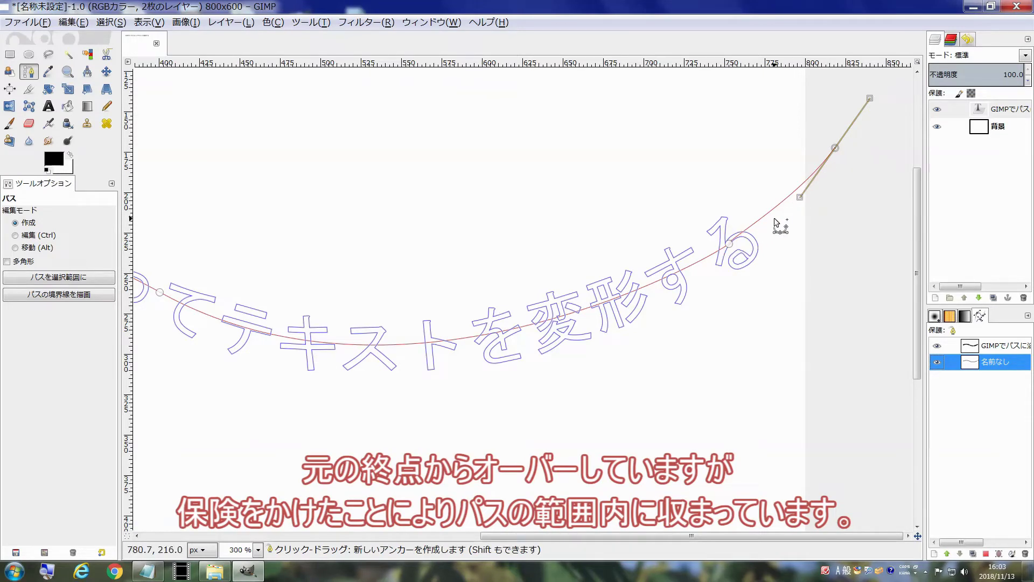
{"action": "key", "text": "ctrl+z"}
{"action": "key", "text": "ctrl+z"}
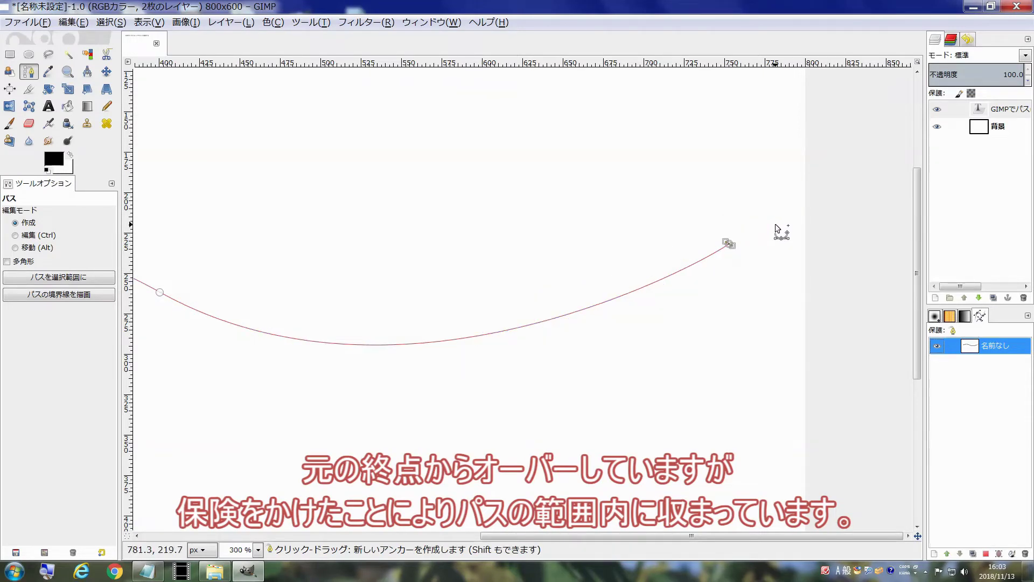
{"action": "key", "text": "ctrl+z"}
{"action": "scroll", "coordinate": [603, 314], "scroll_direction": "down", "scroll_amount": 1}
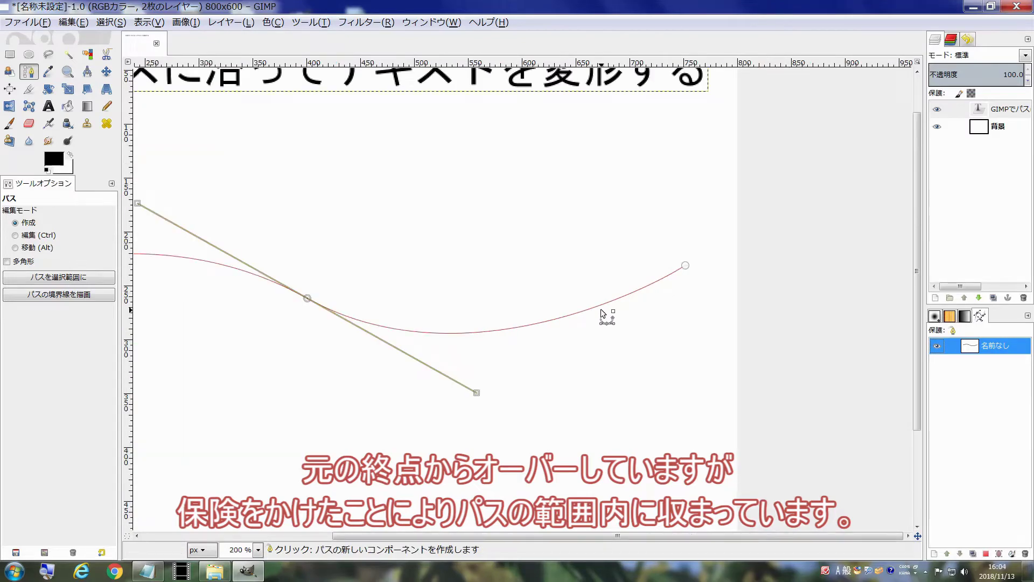
{"action": "scroll", "coordinate": [604, 313], "scroll_direction": "down", "scroll_amount": 1}
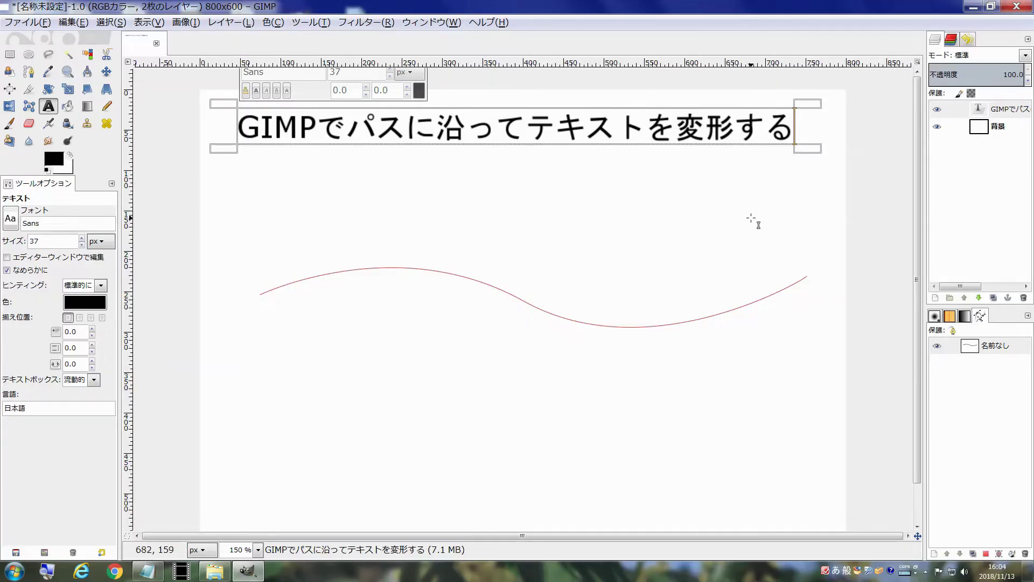
Bend the title along the curve path and add a new transparent layer
{"action": "right_click", "coordinate": [983, 111]}
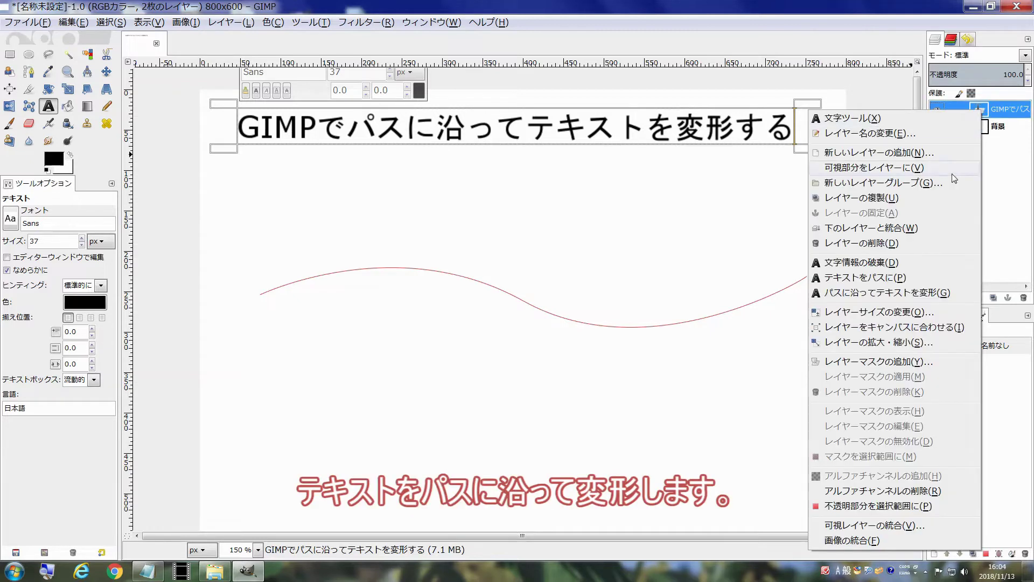
{"action": "left_click", "coordinate": [937, 292]}
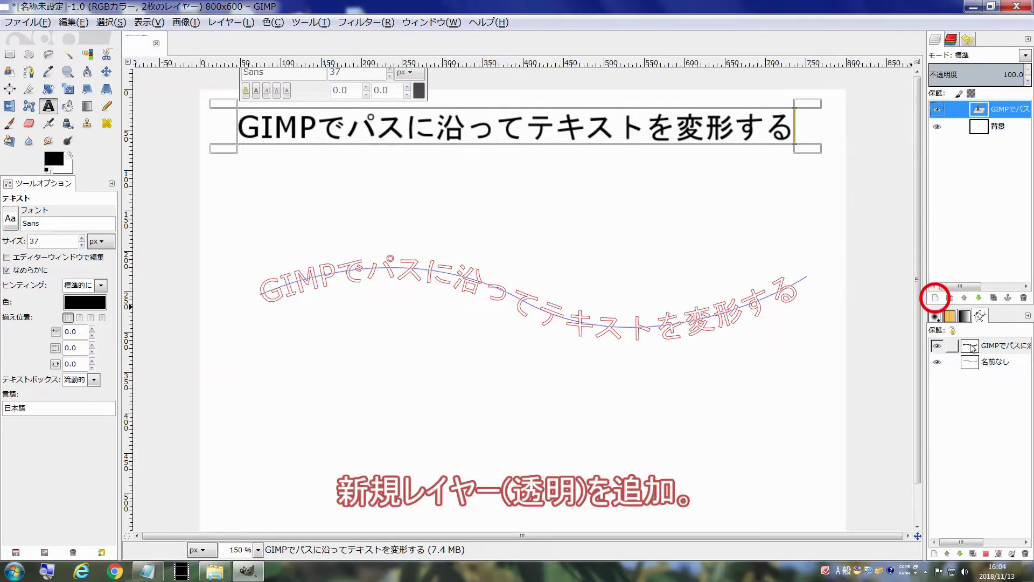
{"action": "left_click", "coordinate": [936, 298]}
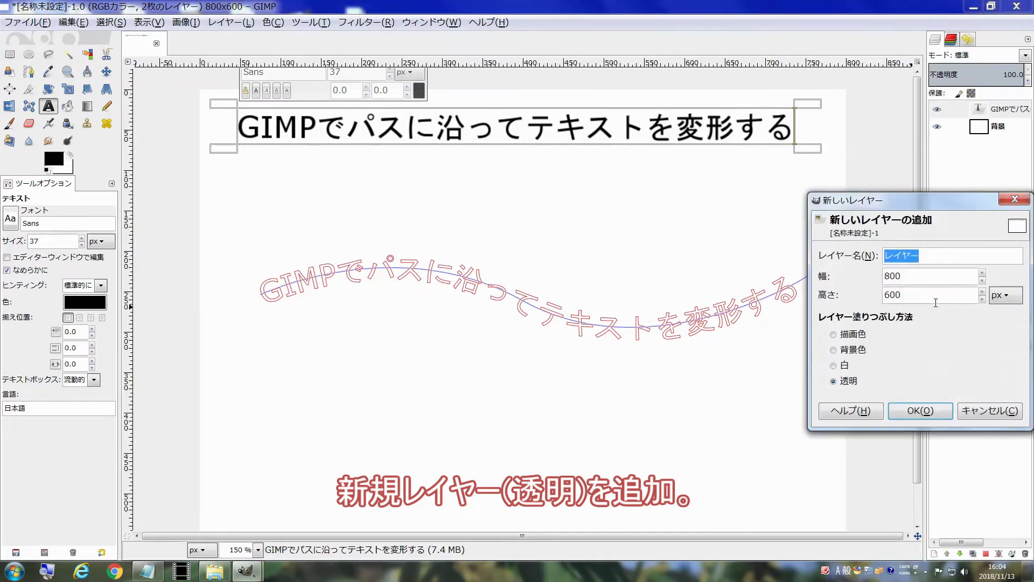
{"action": "left_click", "coordinate": [932, 409]}
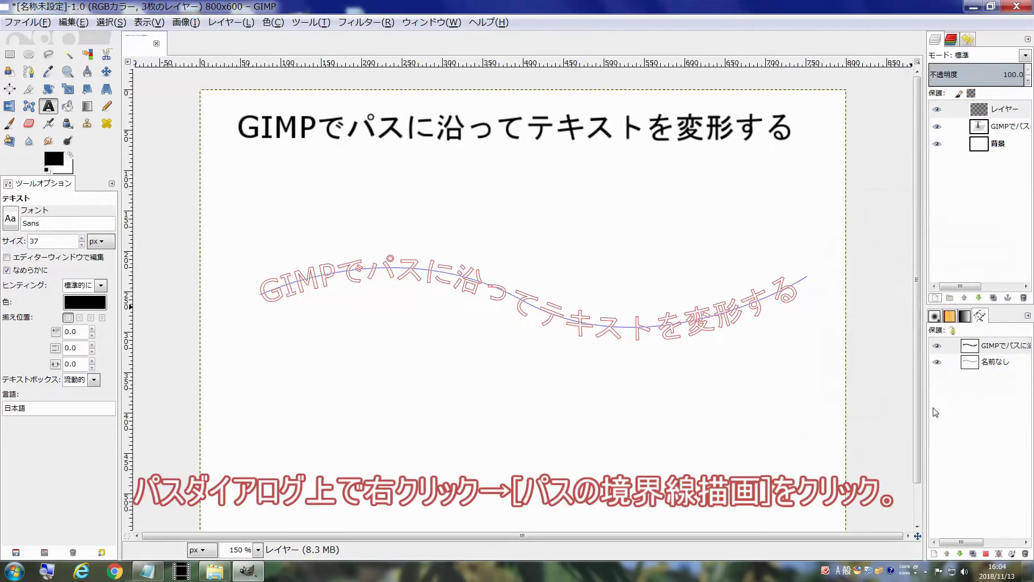
Make the curved-text path editable on the canvas with its anchors showing
{"action": "right_click", "coordinate": [974, 348]}
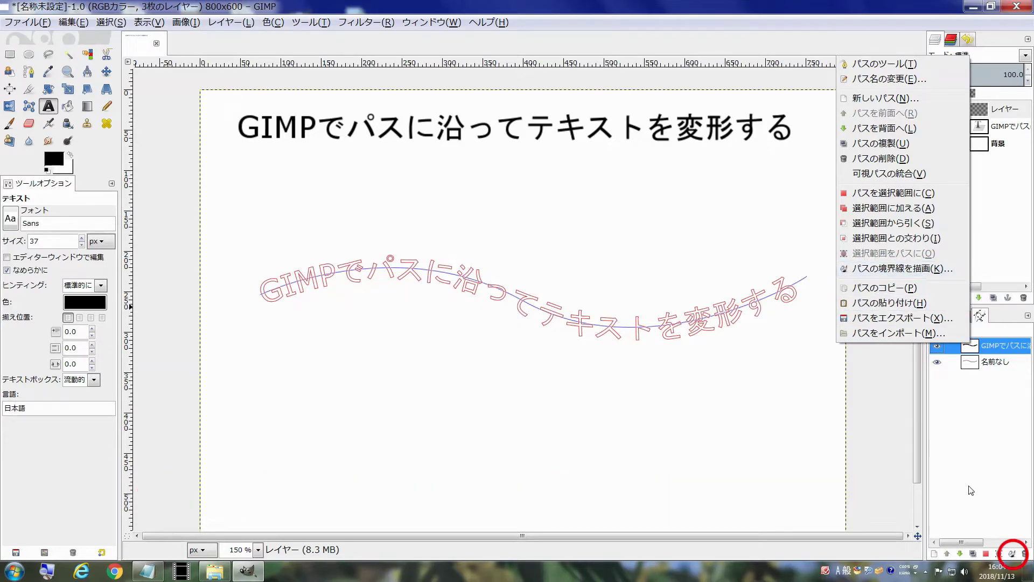
{"action": "key", "text": "Escape"}
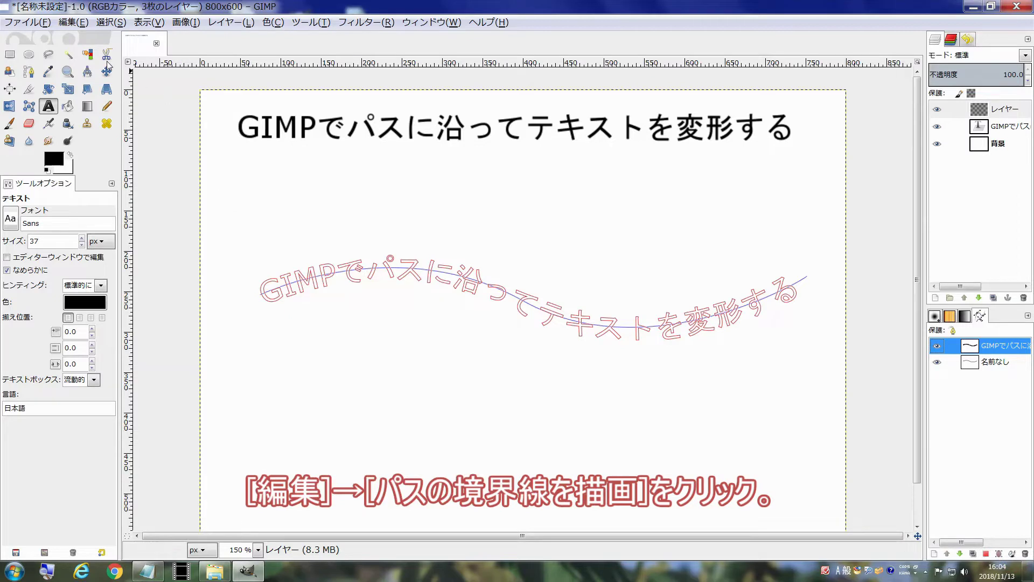
{"action": "left_click", "coordinate": [70, 24]}
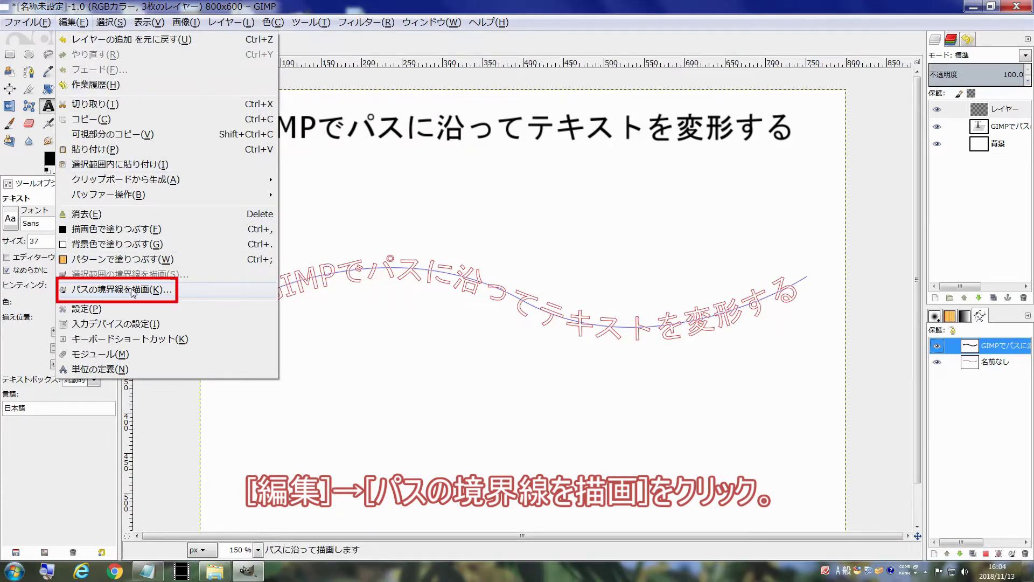
{"action": "double_click", "coordinate": [975, 350]}
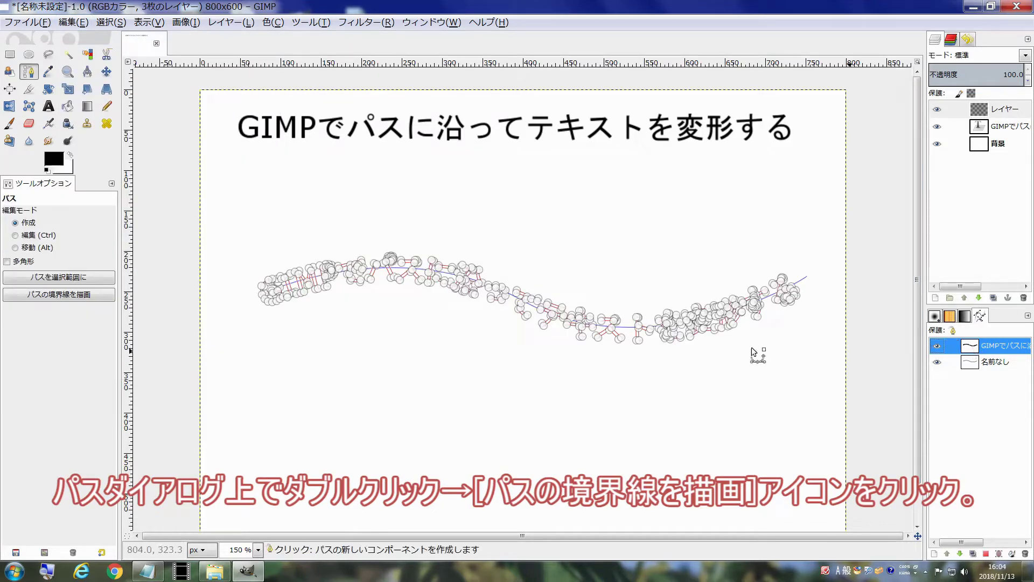
Stroke the curved-text path onto the new layer with a thinner line width
{"action": "left_click", "coordinate": [89, 303]}
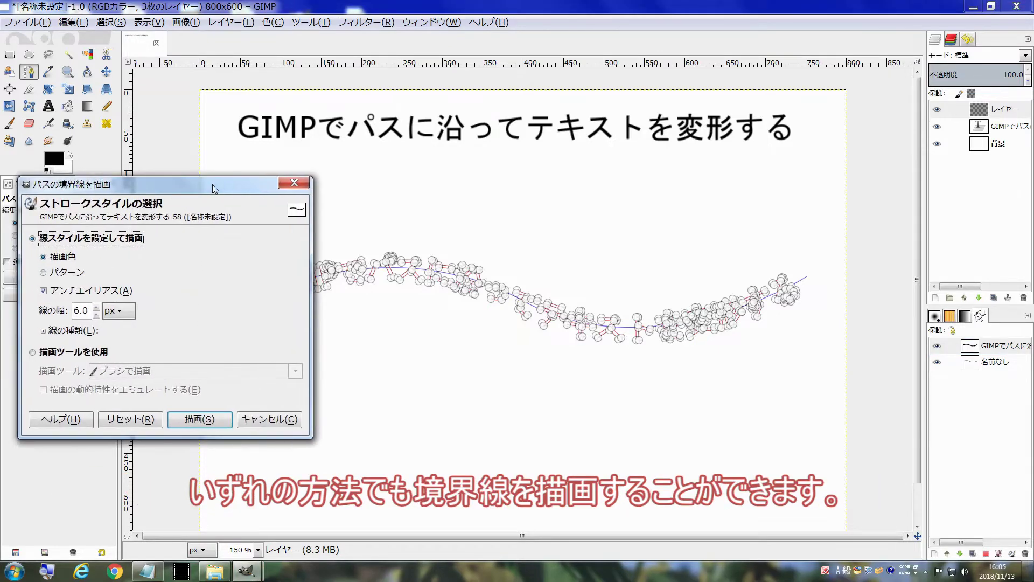
{"action": "left_click_drag", "start_coordinate": [174, 184], "coordinate": [566, 89]}
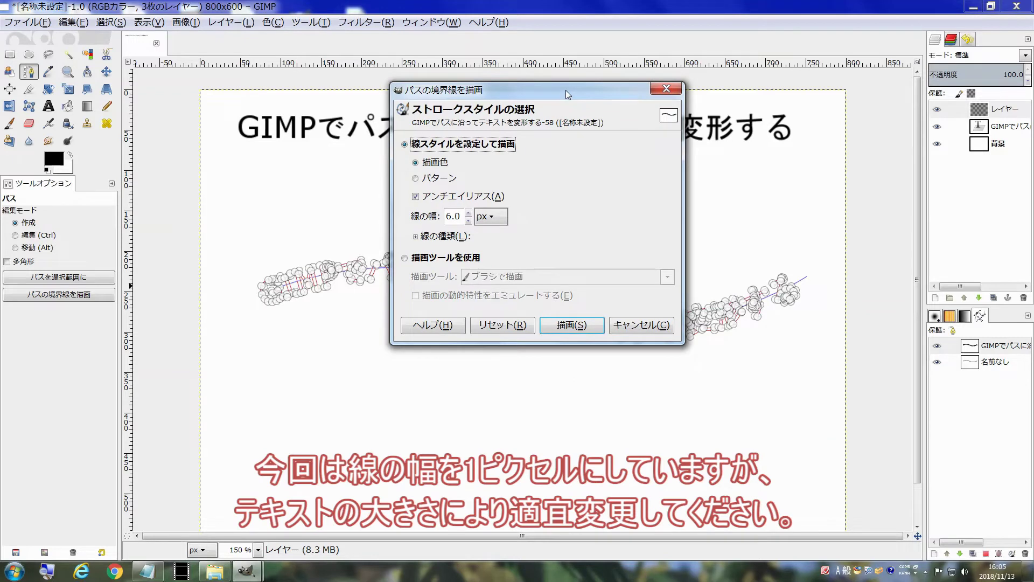
{"action": "left_click", "coordinate": [469, 220]}
{"action": "left_click", "coordinate": [569, 325]}
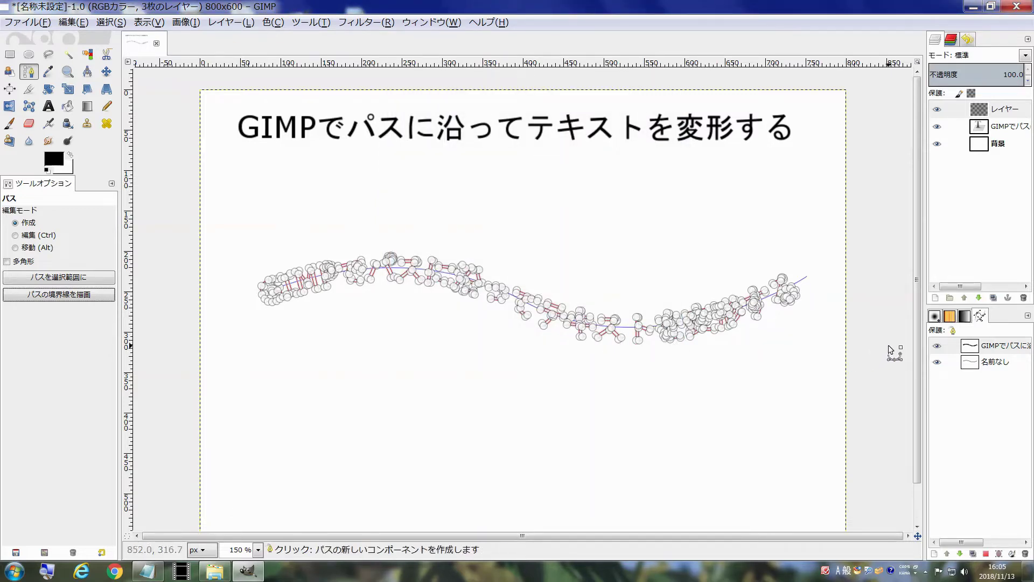
Select the curved text path and hide the unnamed guide path
{"action": "key", "text": "a"}
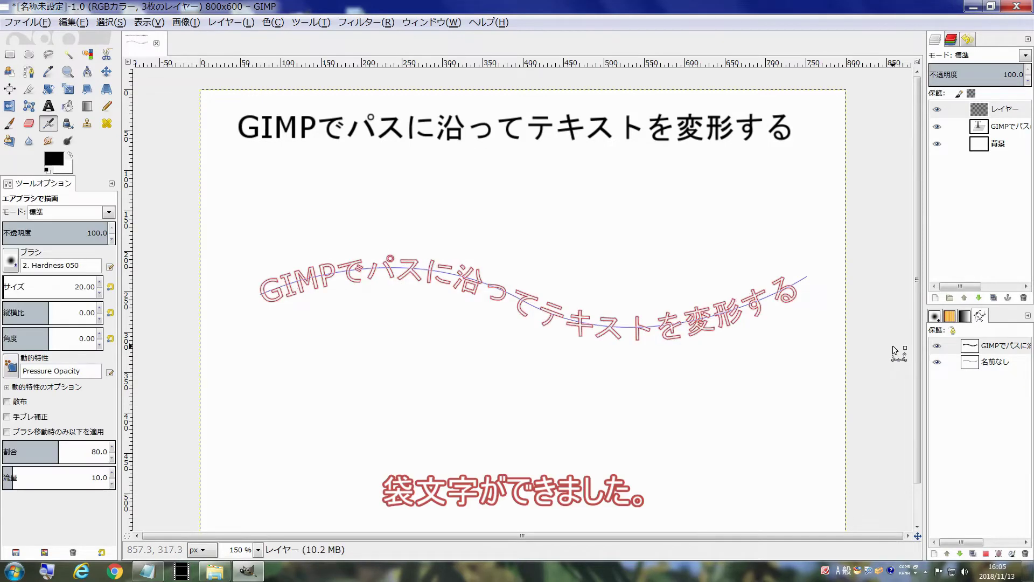
{"action": "left_click", "coordinate": [936, 351]}
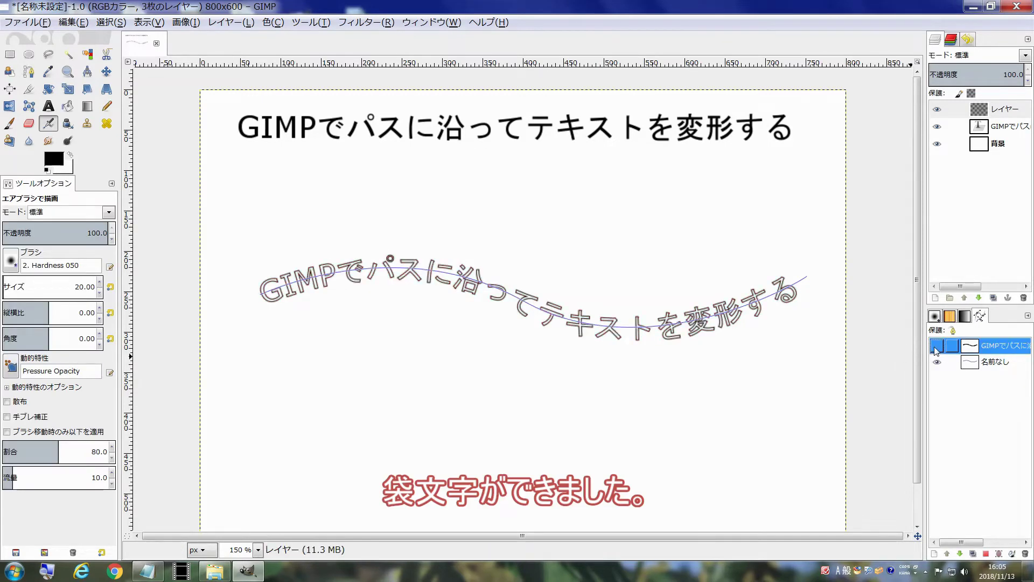
{"action": "left_click", "coordinate": [938, 365]}
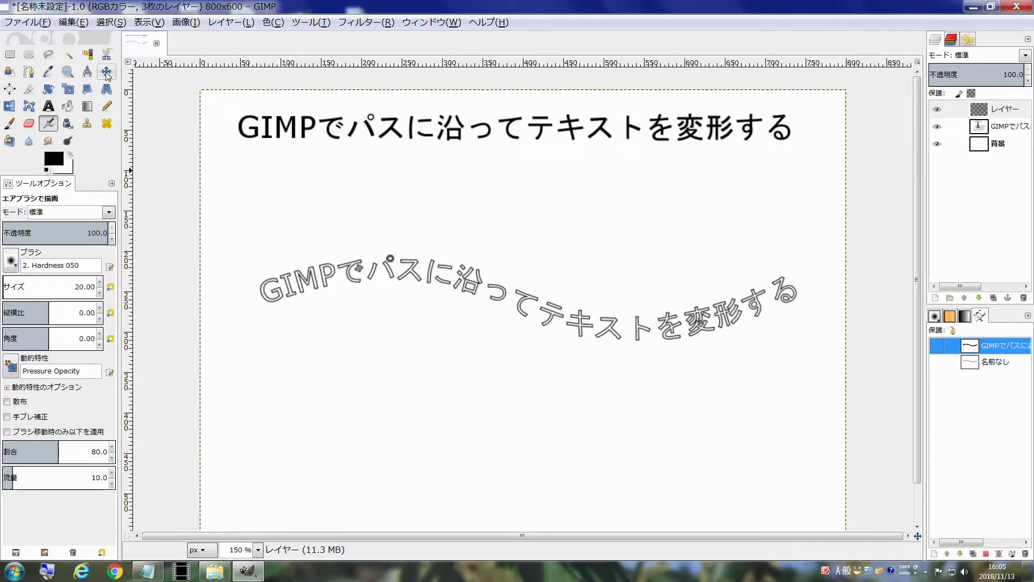
Move the outlined text layer lower on the canvas and select the curved text path
{"action": "key", "text": "m"}
{"action": "left_click_drag", "start_coordinate": [504, 308], "coordinate": [513, 377]}
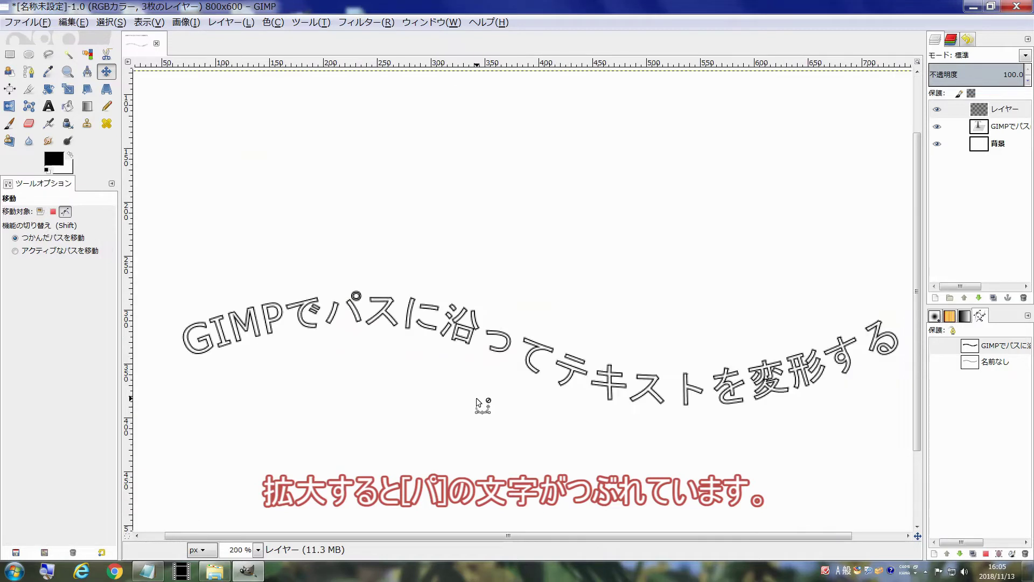
{"action": "scroll", "coordinate": [476, 402], "scroll_direction": "up", "scroll_amount": 1}
{"action": "scroll", "coordinate": [480, 403], "scroll_direction": "up", "scroll_amount": 1}
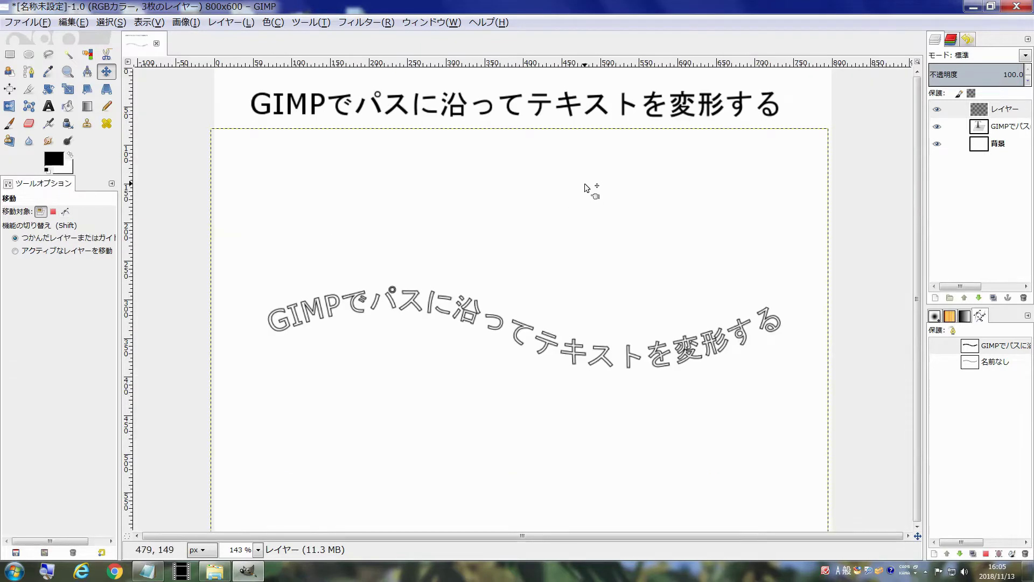
{"action": "left_click", "coordinate": [975, 352]}
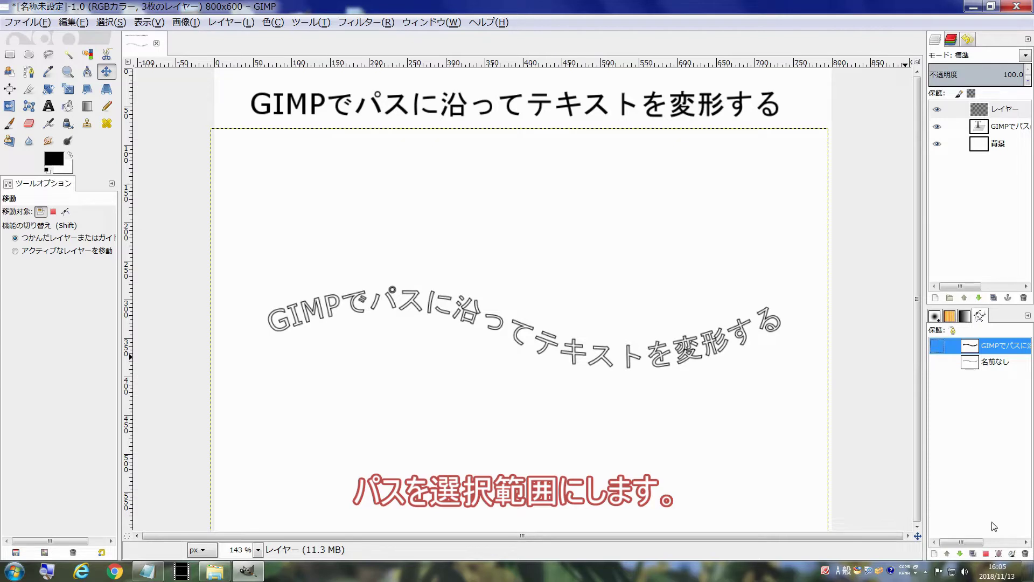
Build a 1 px outline selection by growing the text-path selection and subtracting the path
{"action": "left_click", "coordinate": [990, 556]}
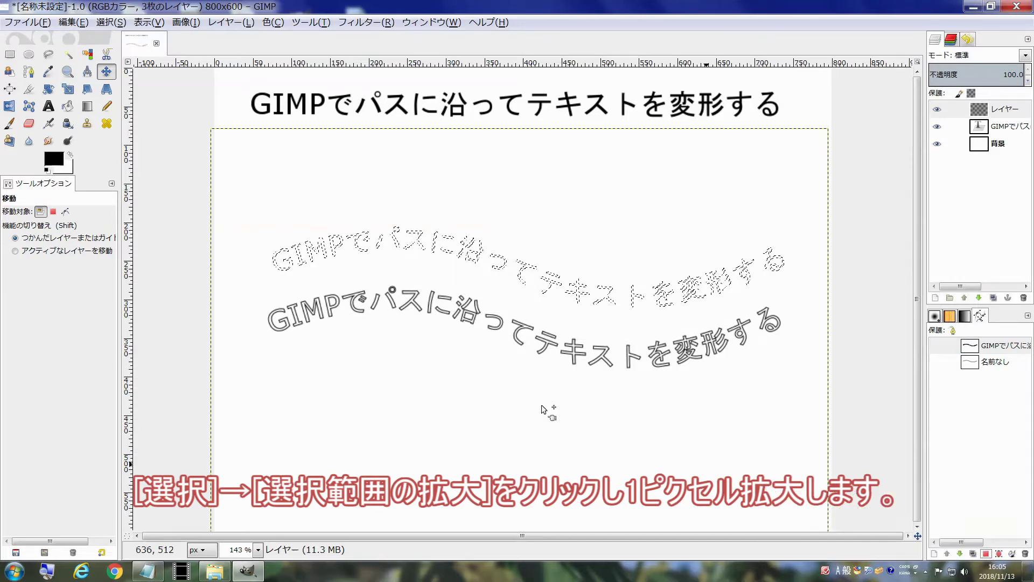
{"action": "left_click", "coordinate": [115, 22]}
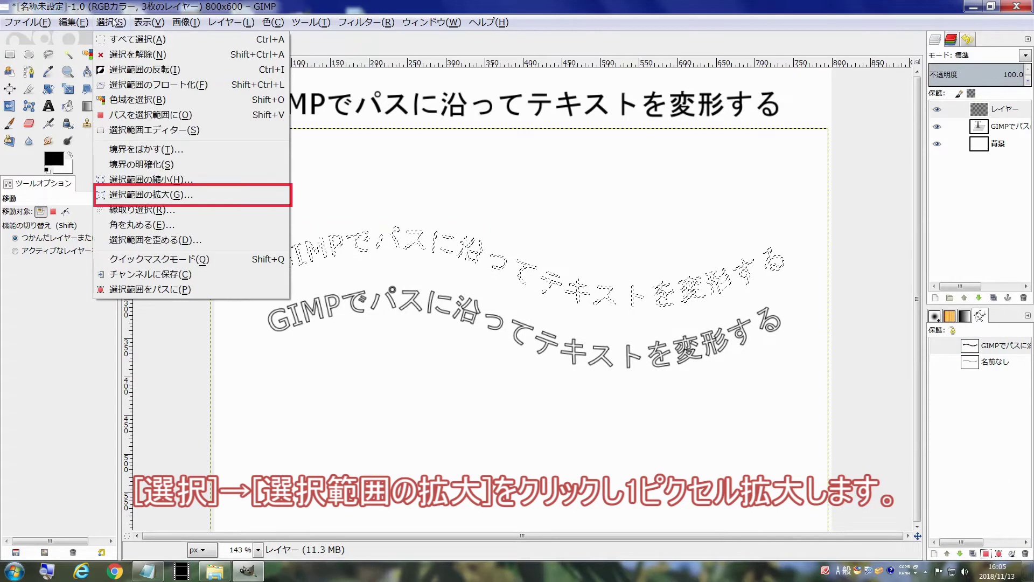
{"action": "left_click", "coordinate": [139, 195]}
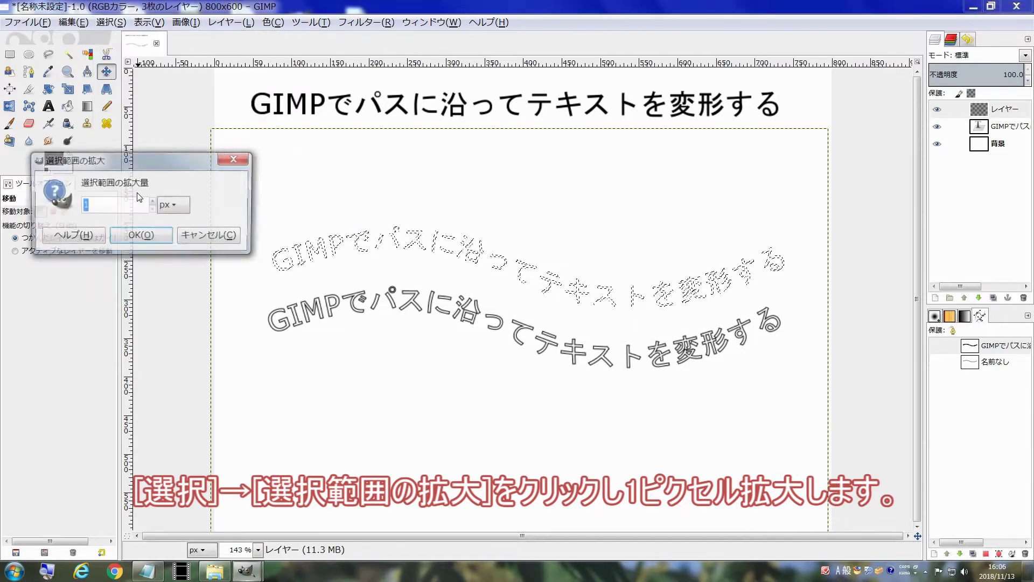
{"action": "left_click", "coordinate": [146, 232]}
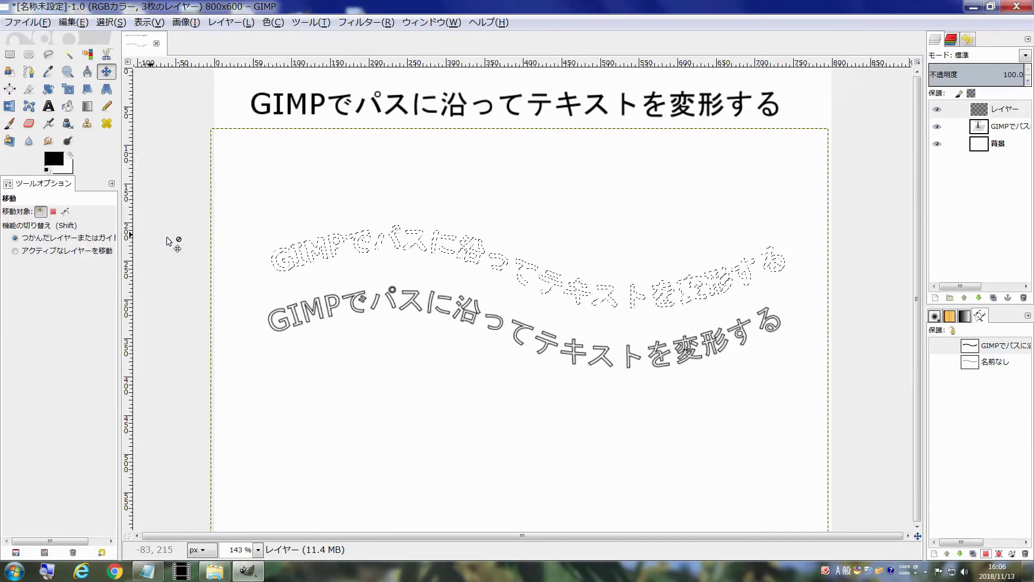
{"action": "right_click", "coordinate": [971, 347]}
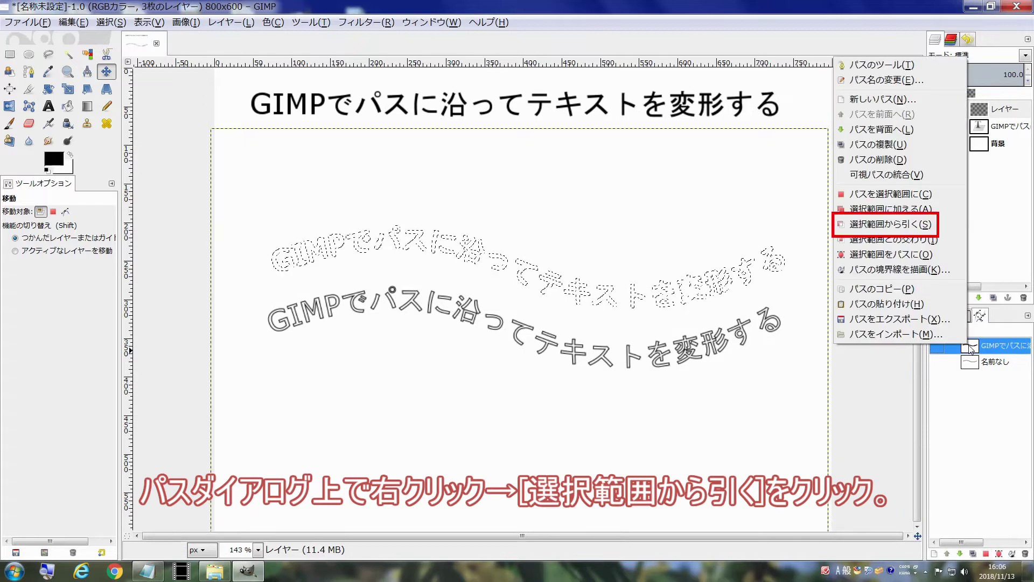
{"action": "left_click", "coordinate": [900, 226]}
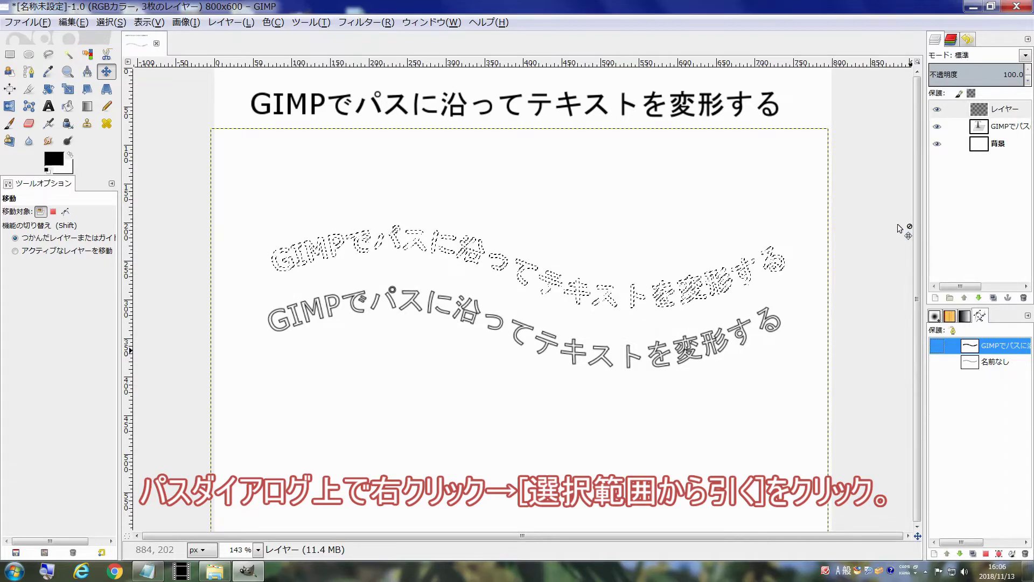
Fill the outline black on new Layer #1, clear the selection, then revert to the straight title
{"action": "left_click", "coordinate": [938, 296]}
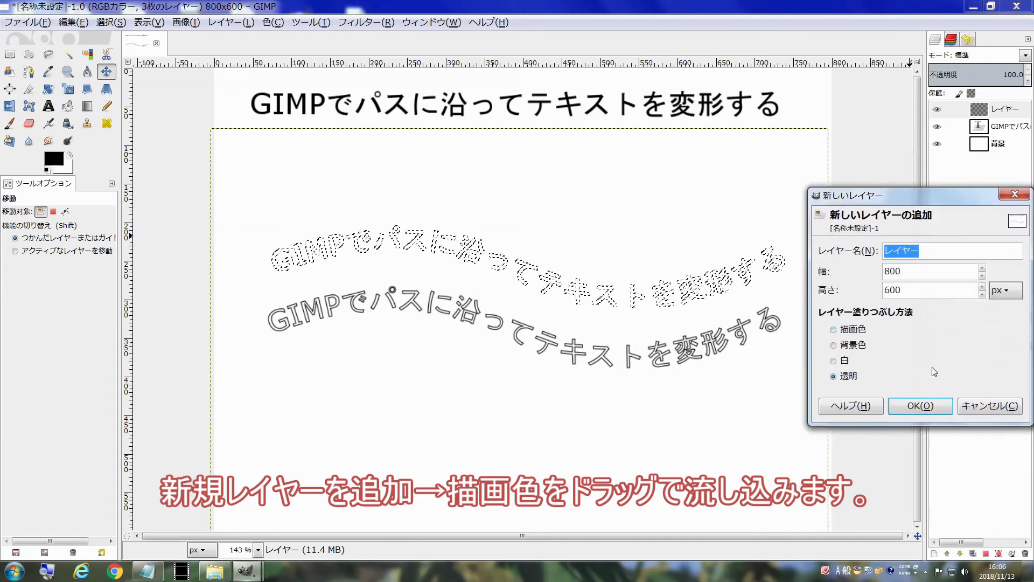
{"action": "left_click", "coordinate": [919, 405]}
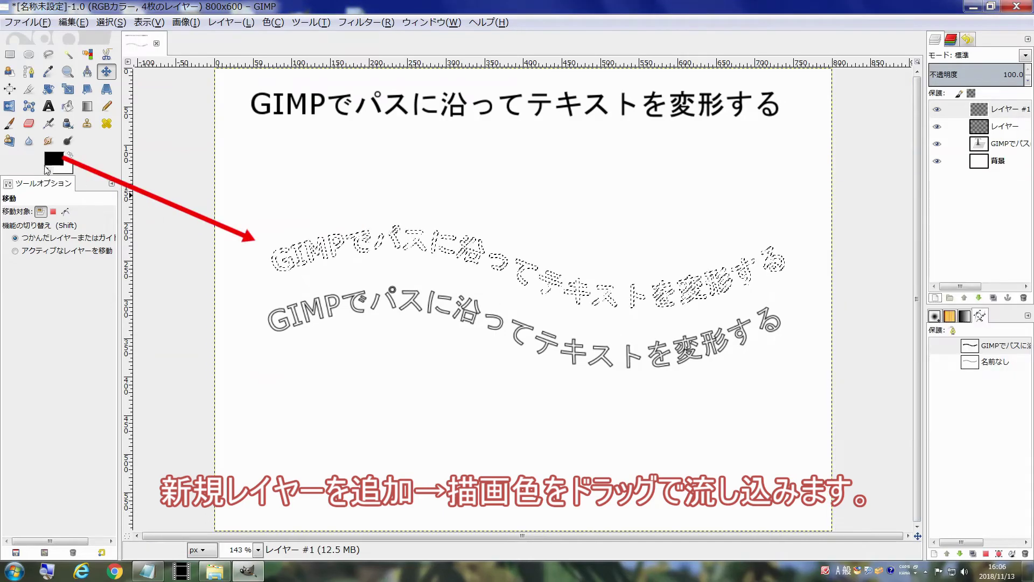
{"action": "left_click_drag", "start_coordinate": [53, 159], "coordinate": [423, 216]}
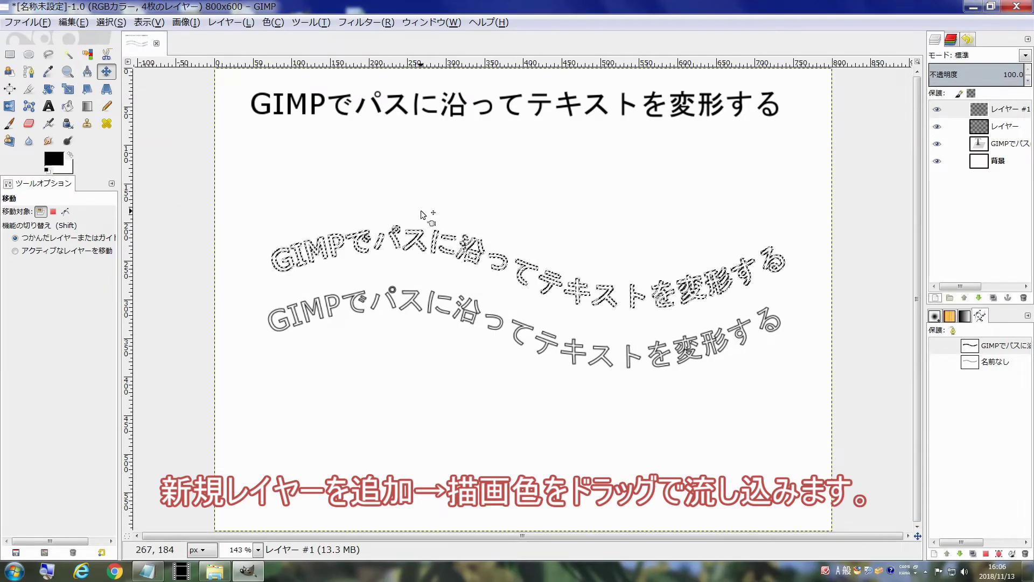
{"action": "key", "text": "ctrl+shift+a"}
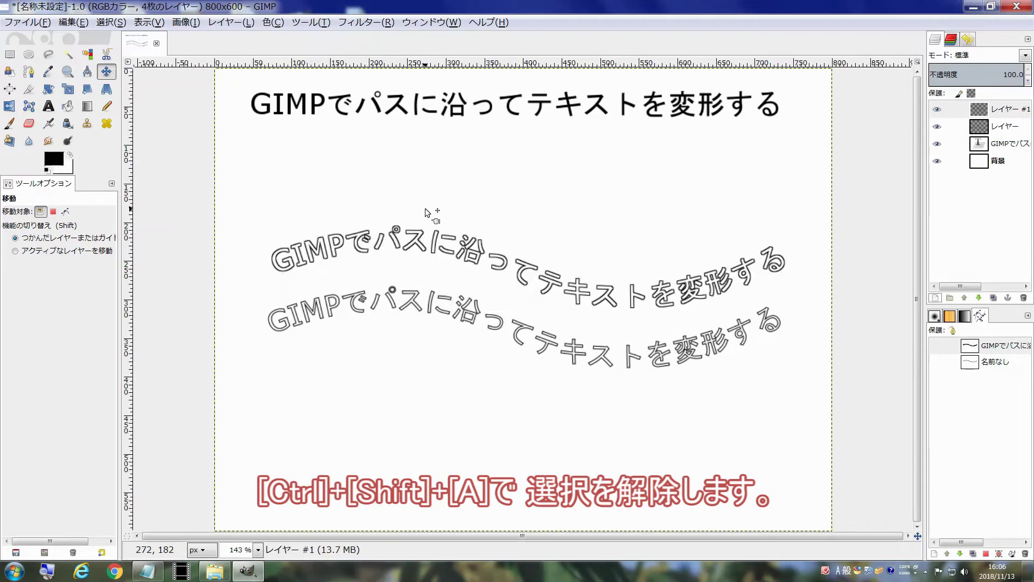
{"action": "scroll", "coordinate": [393, 265], "scroll_direction": "up", "scroll_amount": 3, "text": "ctrl"}
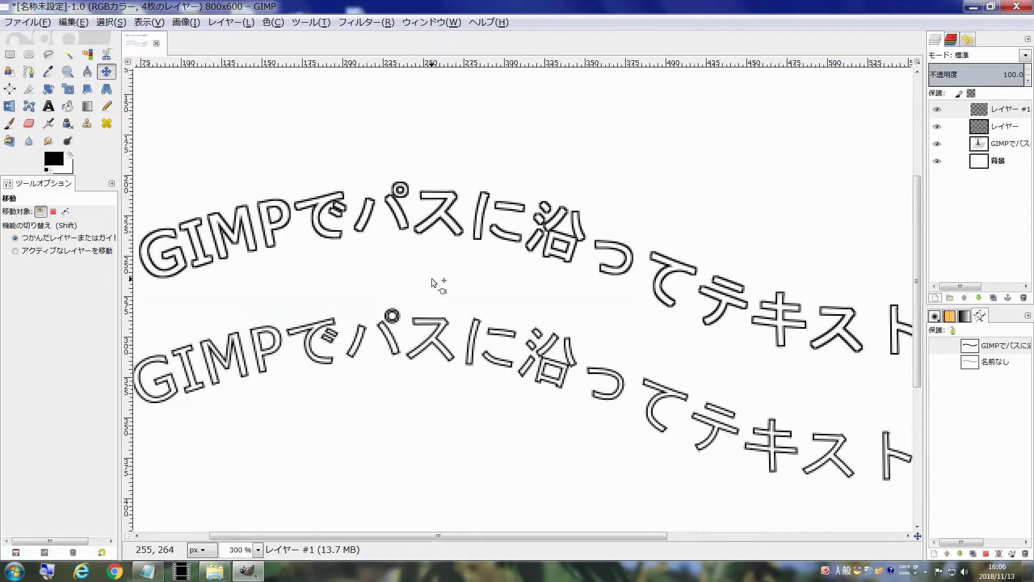
{"action": "scroll", "coordinate": [431, 278], "scroll_direction": "down", "scroll_amount": 1, "text": "ctrl"}
{"action": "scroll", "coordinate": [434, 282], "scroll_direction": "down", "scroll_amount": 1, "text": "ctrl"}
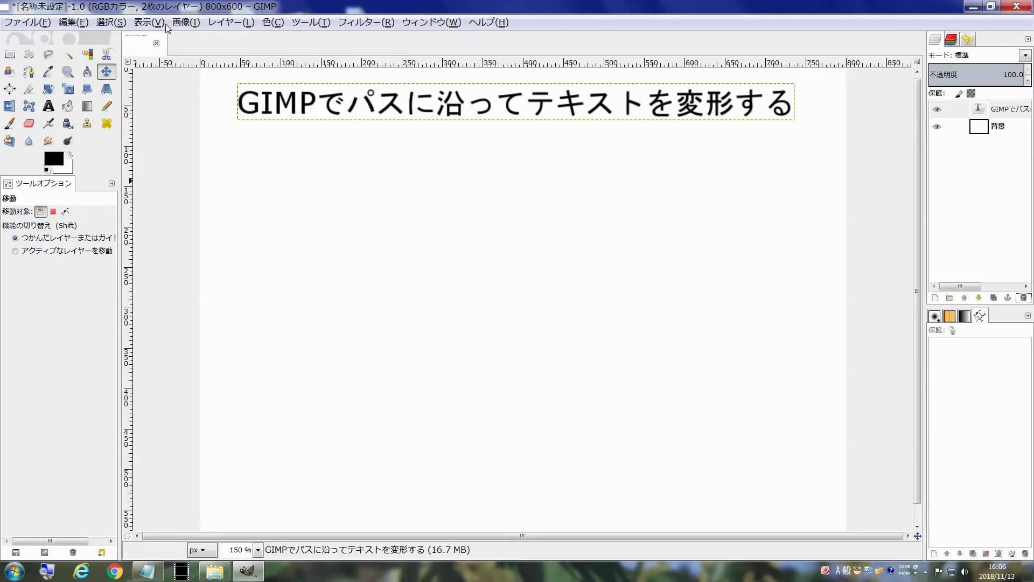
Add a horizontal guide and a vertical guide, each at 50% by percent
{"action": "left_click", "coordinate": [183, 23]}
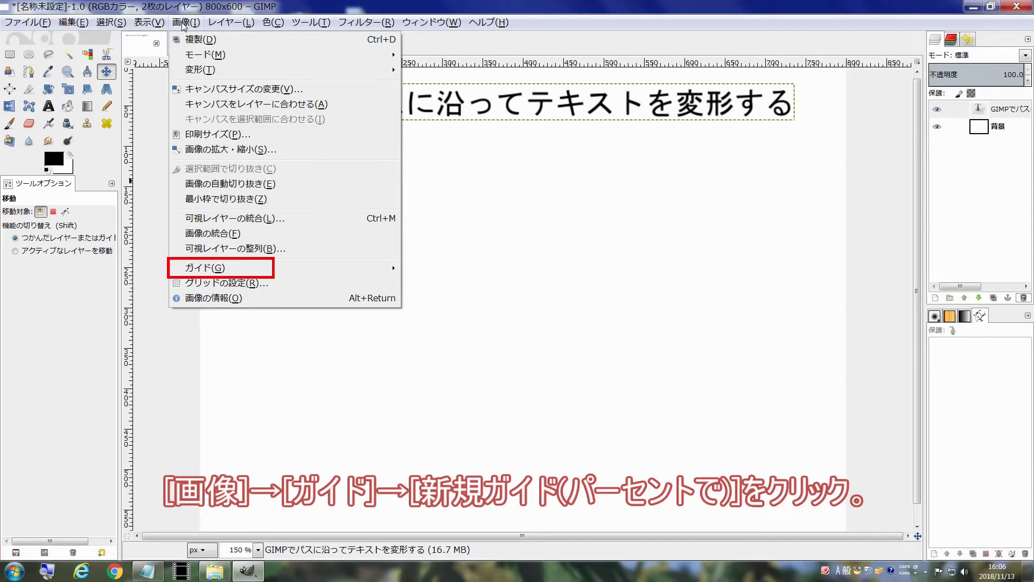
{"action": "mouse_move", "coordinate": [283, 268]}
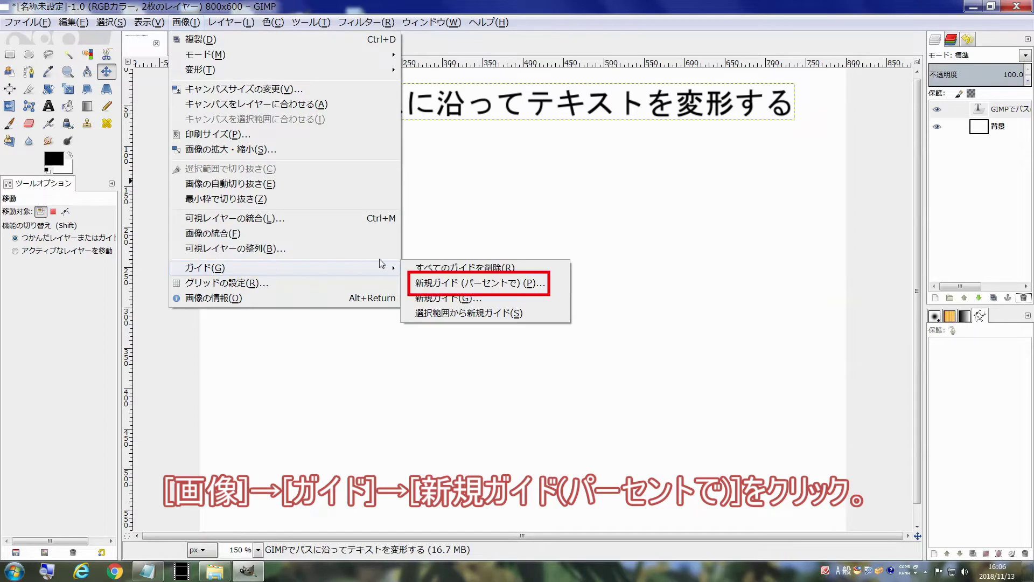
{"action": "left_click", "coordinate": [455, 282]}
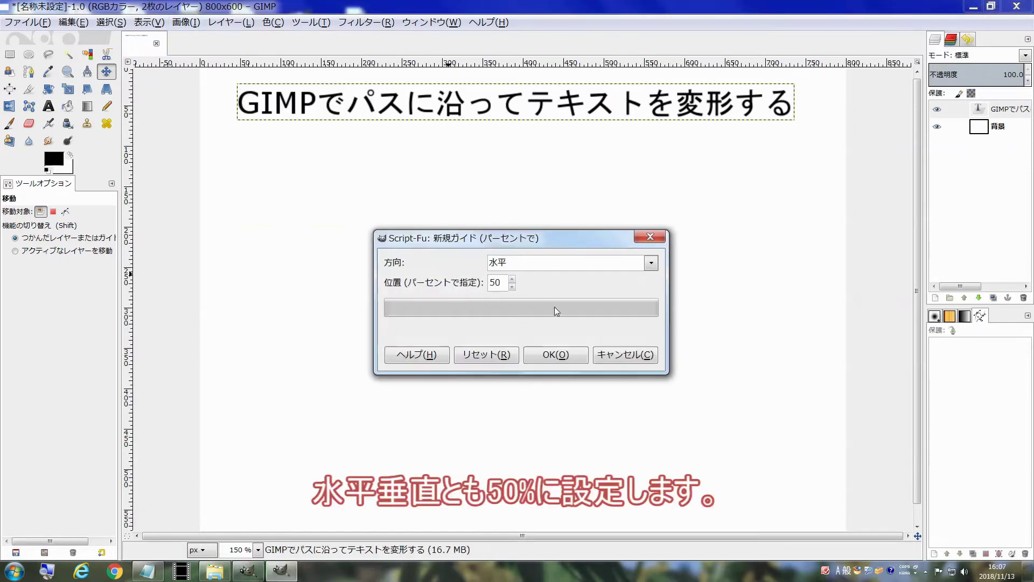
{"action": "left_click", "coordinate": [568, 355]}
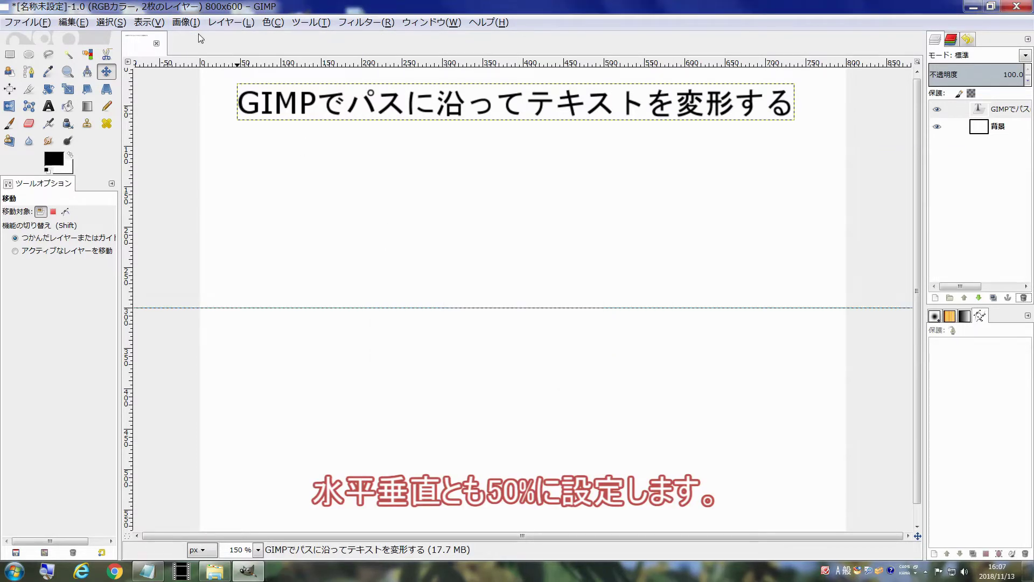
{"action": "left_click", "coordinate": [186, 22]}
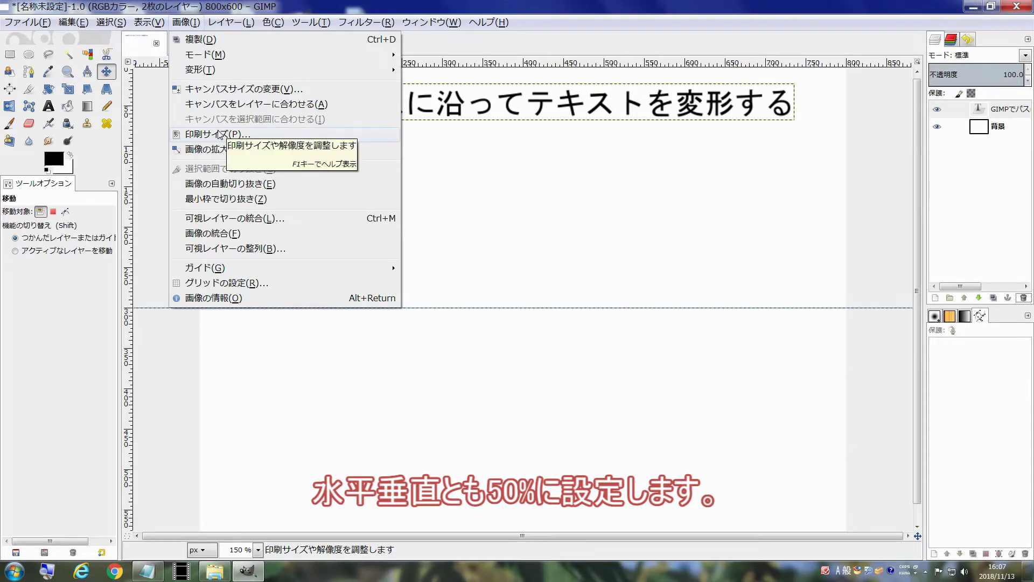
{"action": "mouse_move", "coordinate": [285, 268]}
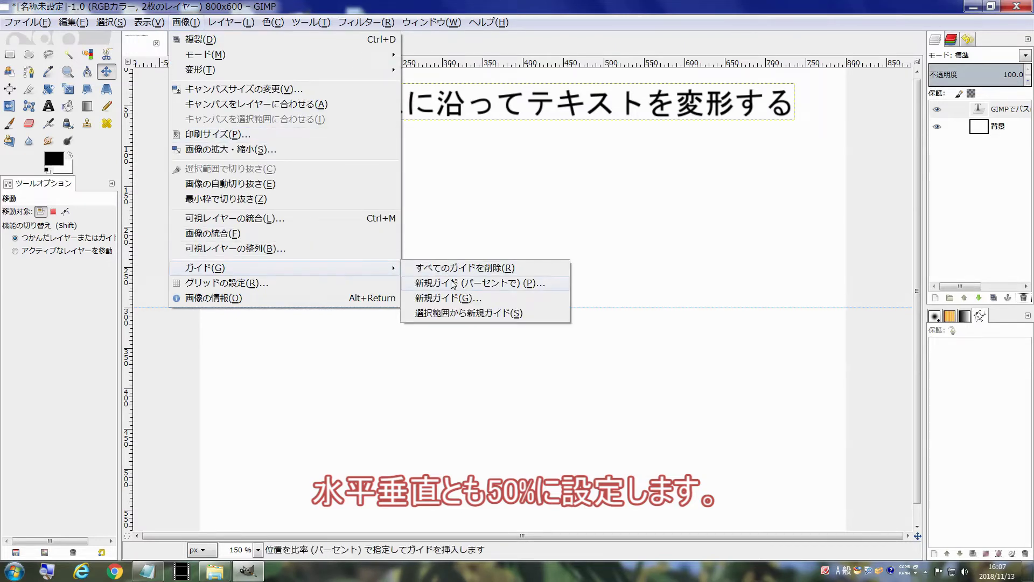
{"action": "left_click", "coordinate": [448, 283]}
{"action": "left_click", "coordinate": [653, 263]}
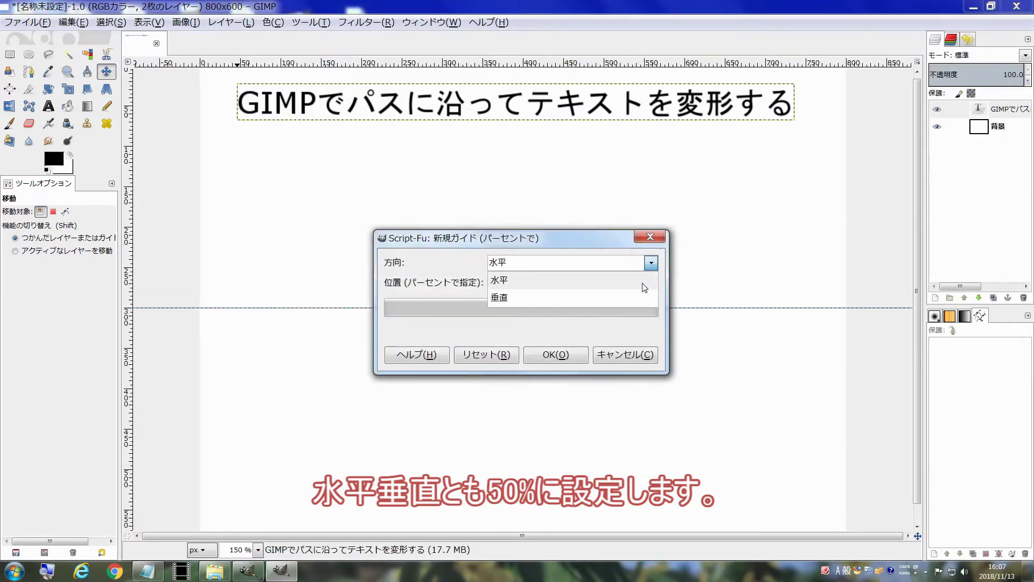
{"action": "left_click", "coordinate": [639, 294]}
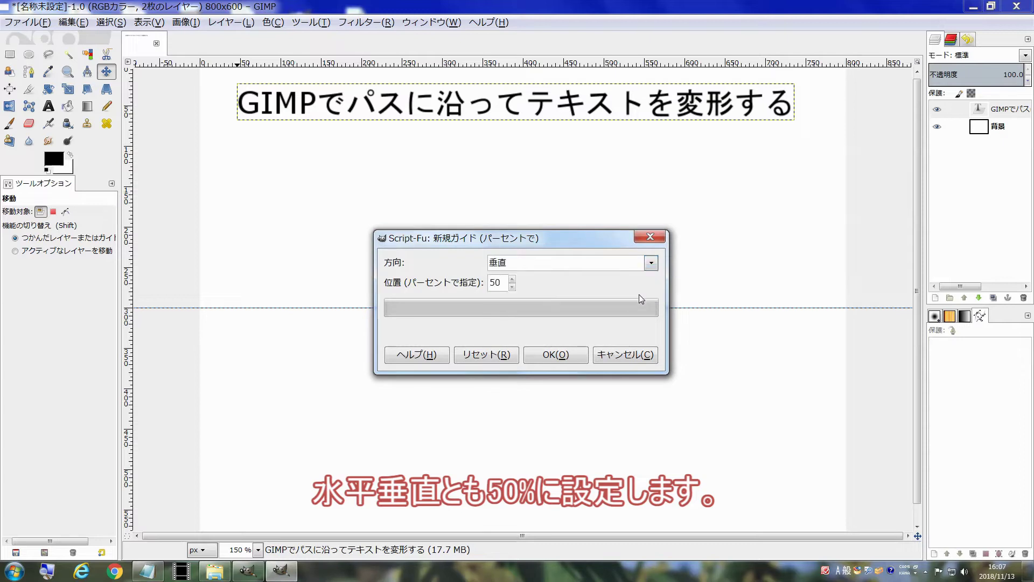
{"action": "left_click", "coordinate": [564, 356]}
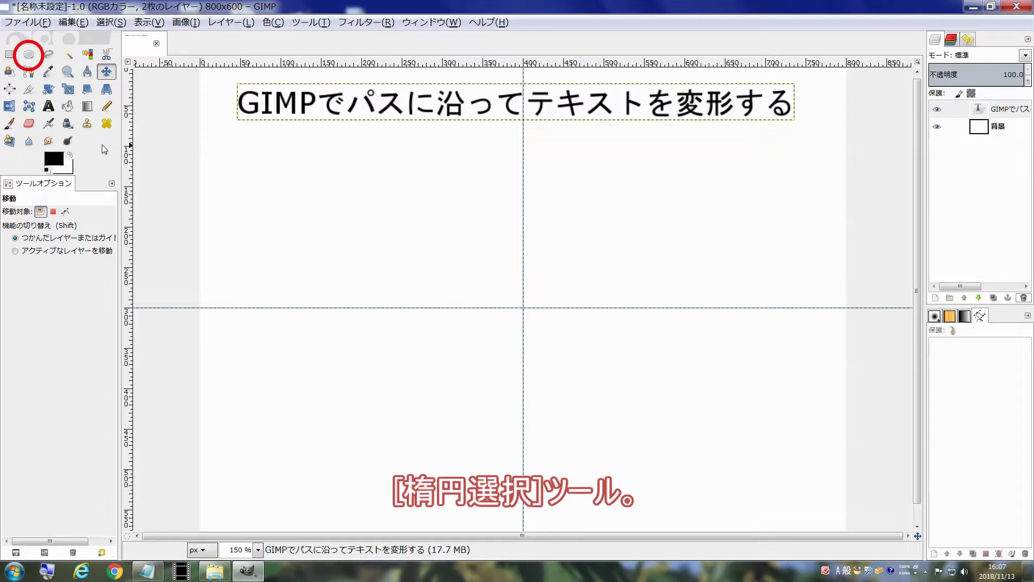
Choose Ellipse Select with Expand from center and a Fixed 1:1 aspect ratio
{"action": "left_click", "coordinate": [29, 54]}
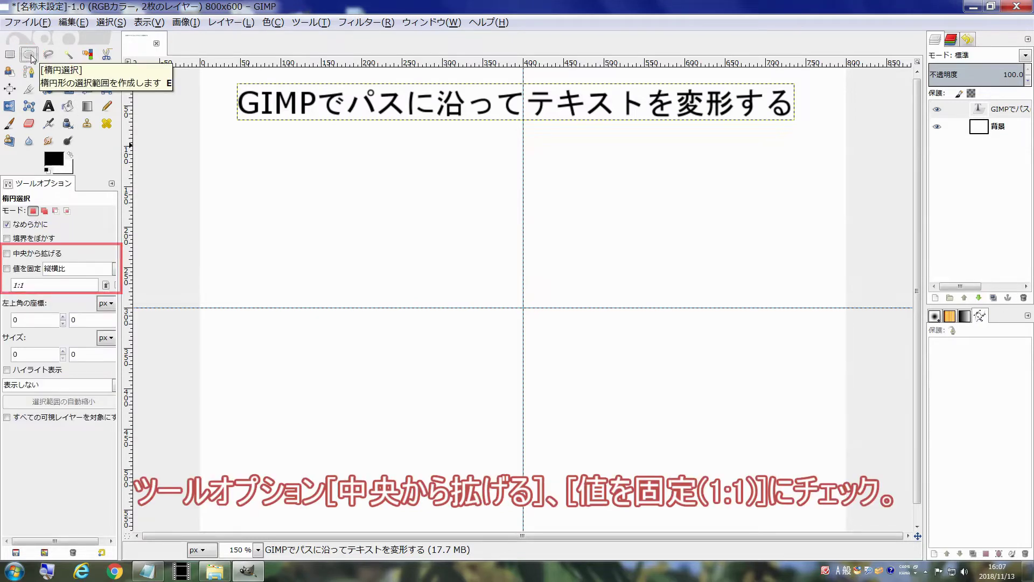
{"action": "left_click", "coordinate": [11, 257]}
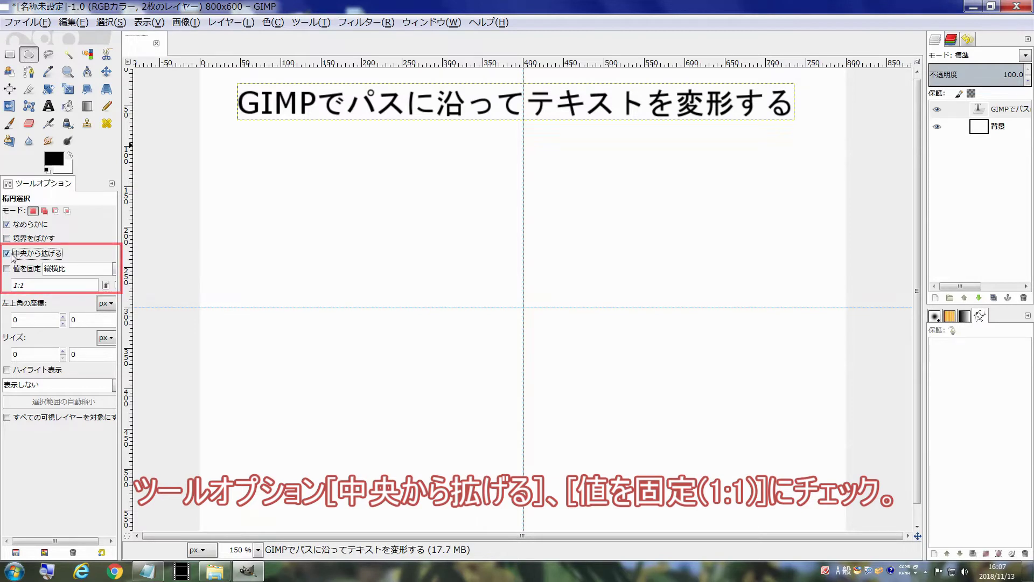
{"action": "left_click", "coordinate": [7, 268]}
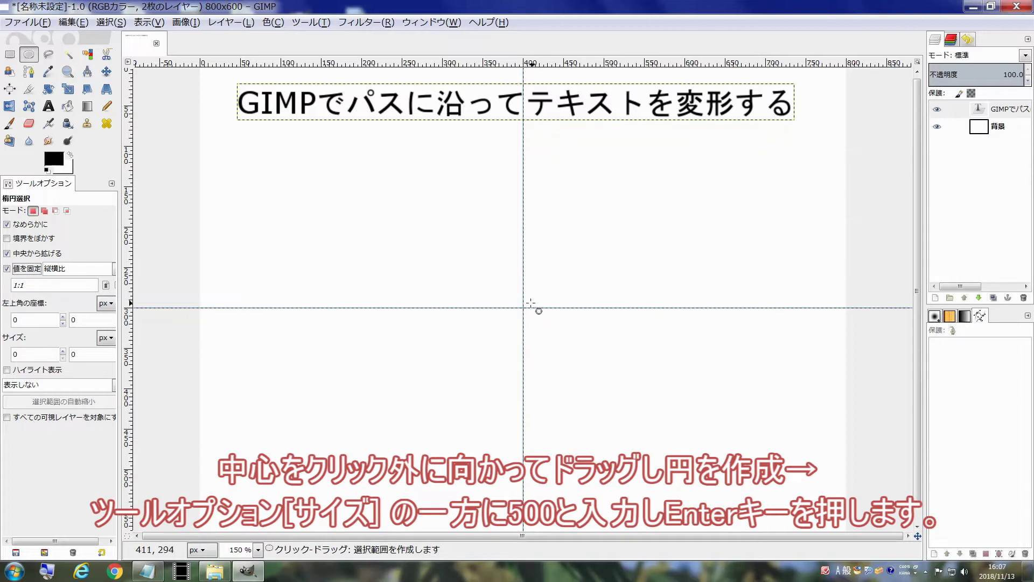
{"action": "scroll", "coordinate": [522, 313], "scroll_direction": "up", "scroll_amount": 3}
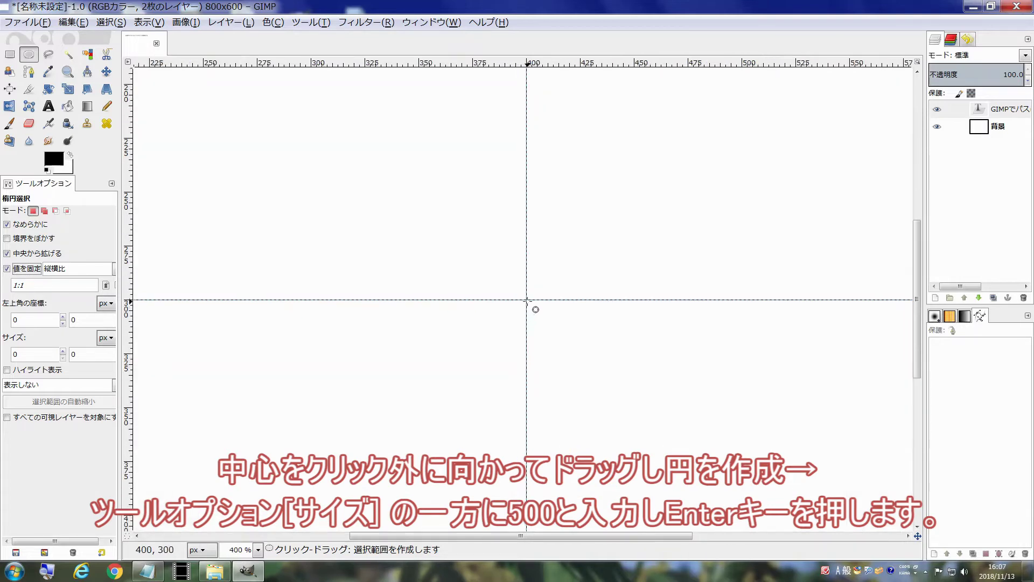
Drag a circle from the guide crossing, set its width to 500 px, and fit the image in view
{"action": "left_click", "coordinate": [527, 299]}
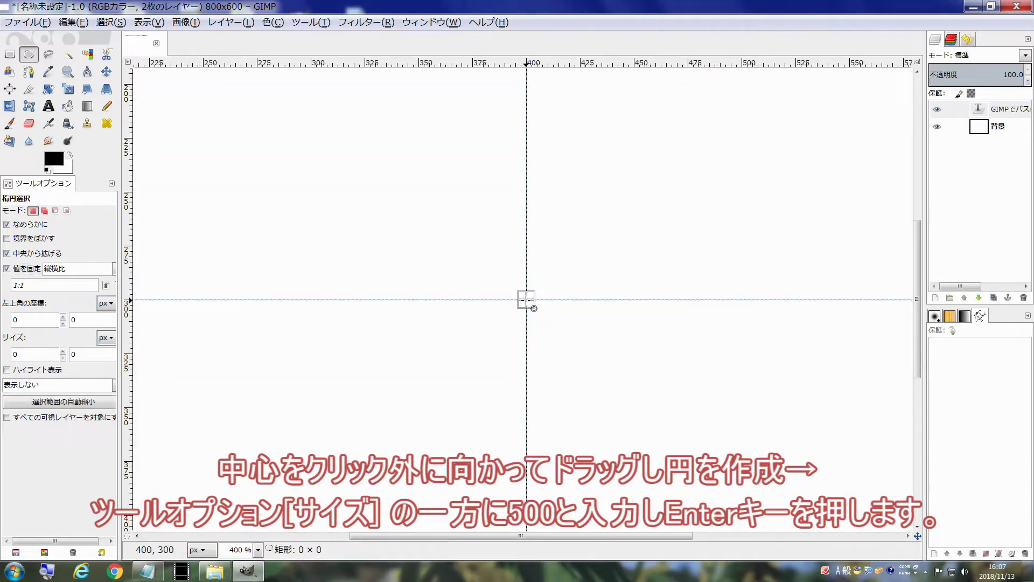
{"action": "left_click_drag", "start_coordinate": [526, 299], "coordinate": [414, 220]}
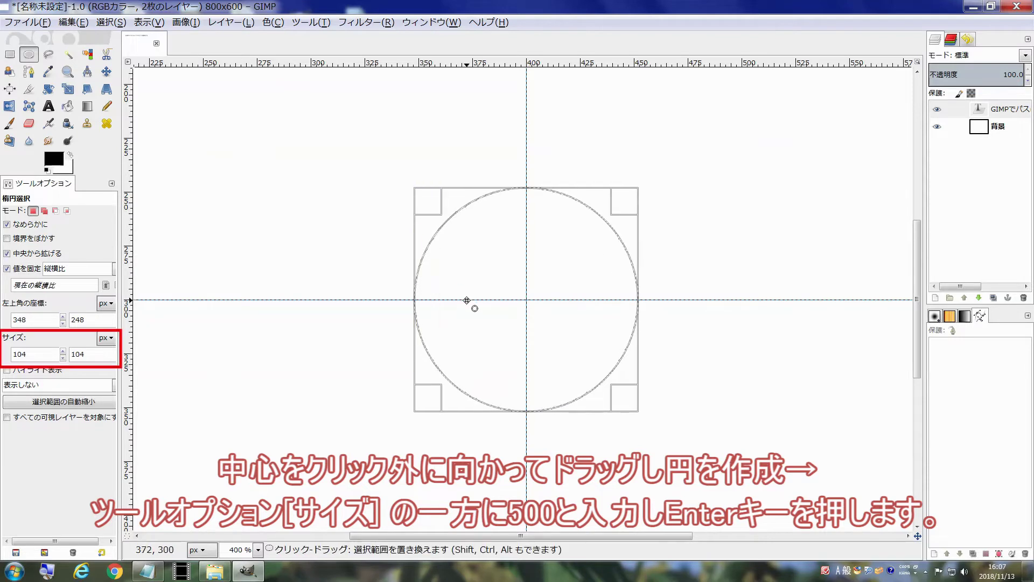
{"action": "double_click", "coordinate": [34, 358]}
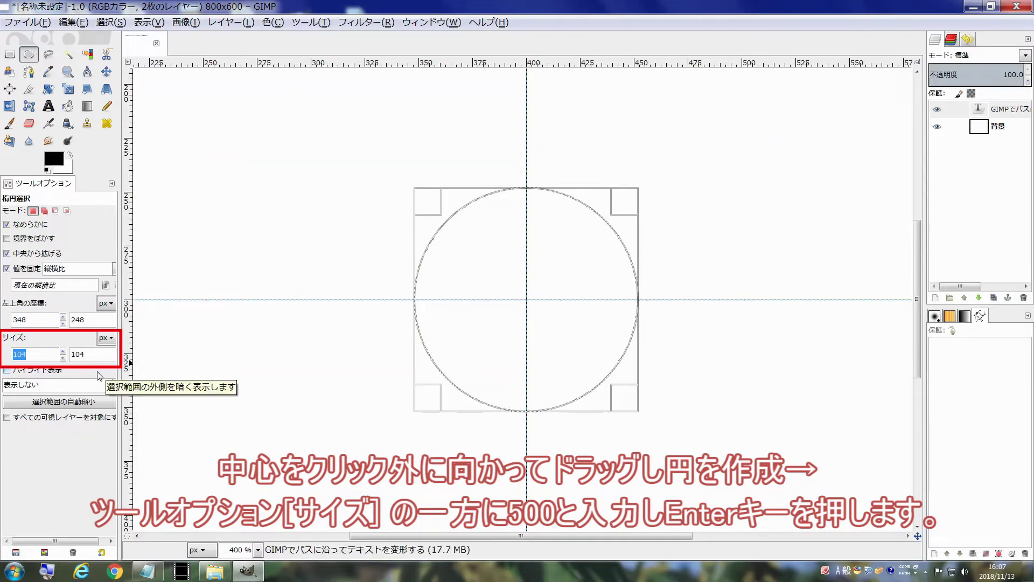
{"action": "type", "text": "500"}
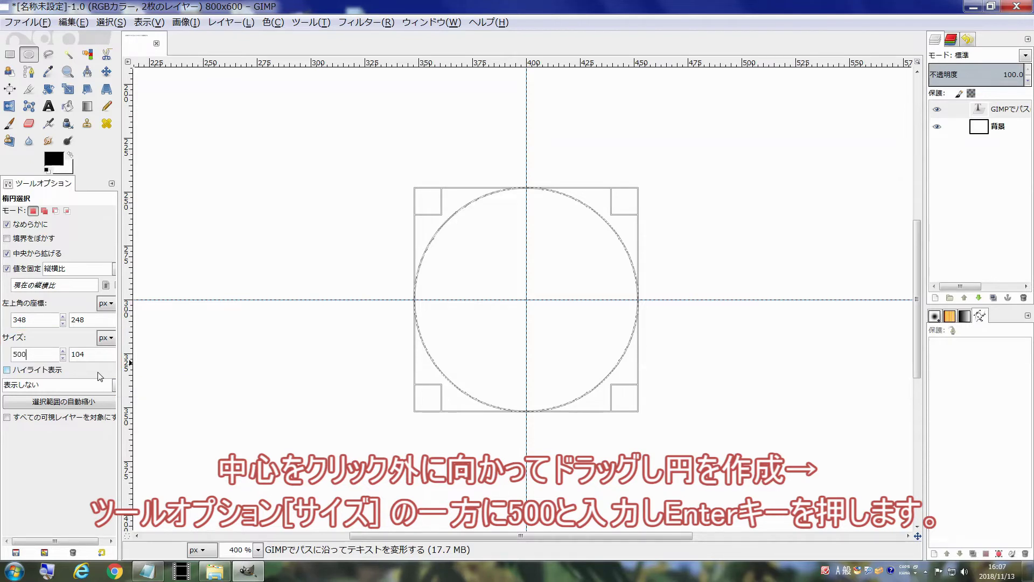
{"action": "key", "text": "Return"}
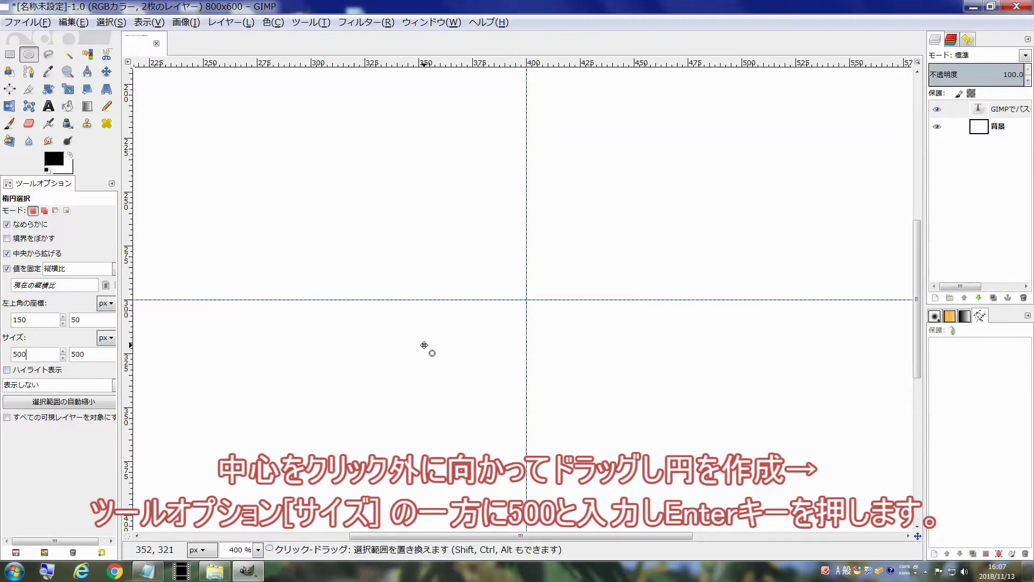
{"action": "key", "text": "shift+ctrl+j"}
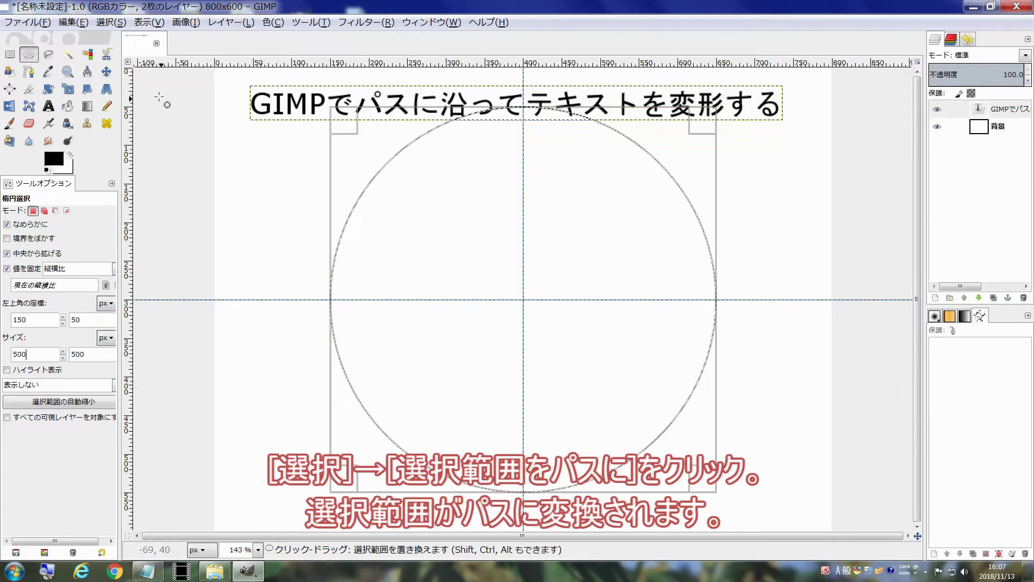
Convert the circular selection to a path and clear the selection
{"action": "left_click", "coordinate": [110, 22]}
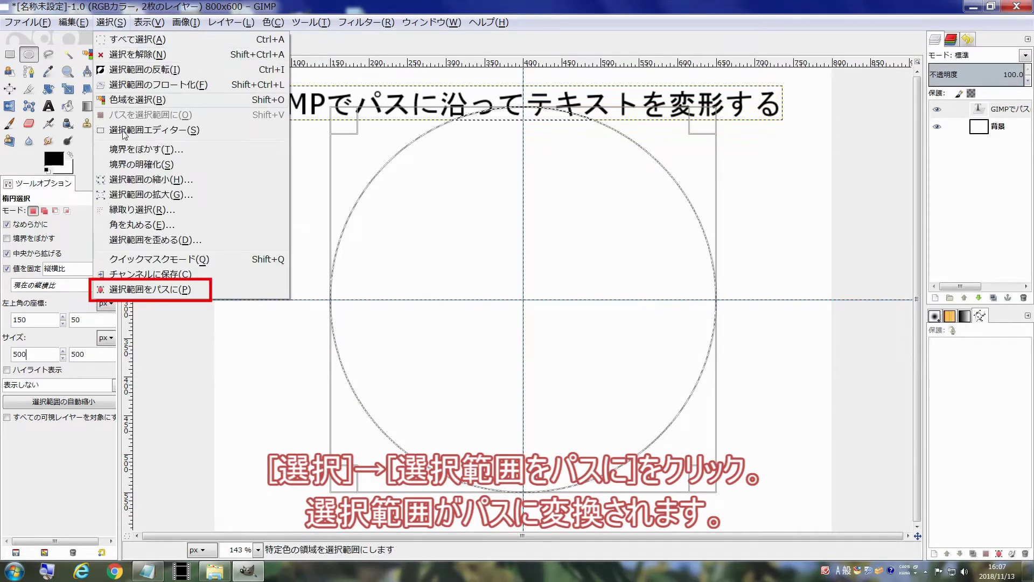
{"action": "left_click", "coordinate": [142, 288]}
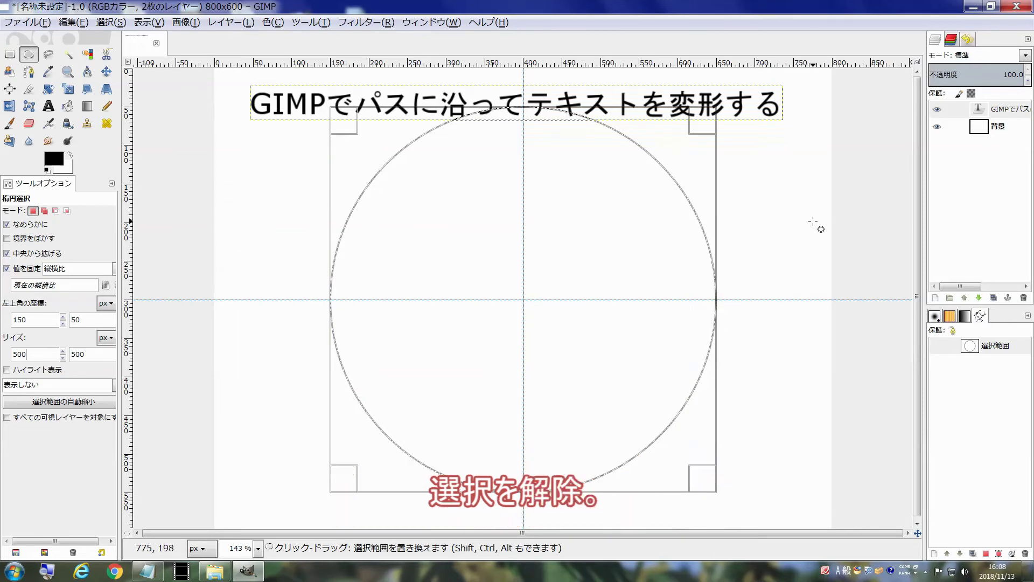
{"action": "left_click", "coordinate": [863, 227]}
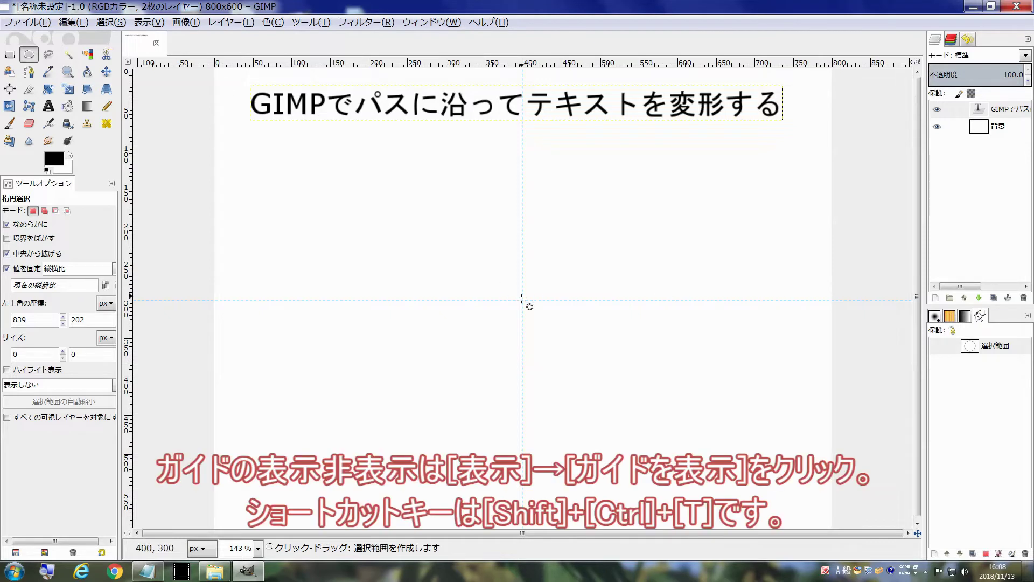
Hide the guides, show the circle path, and open the title text layer for editing
{"action": "left_click", "coordinate": [159, 22]}
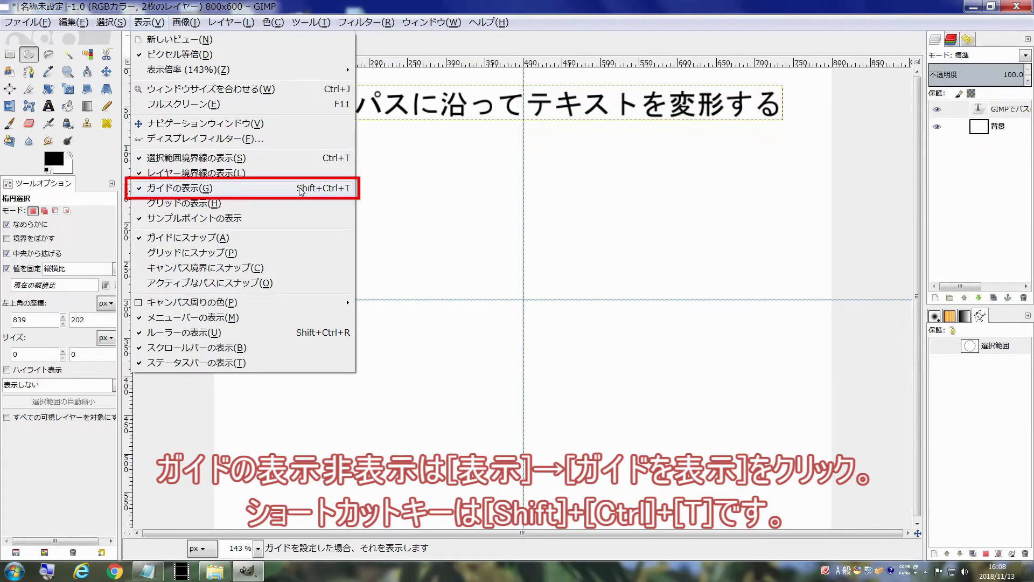
{"action": "left_click", "coordinate": [277, 192]}
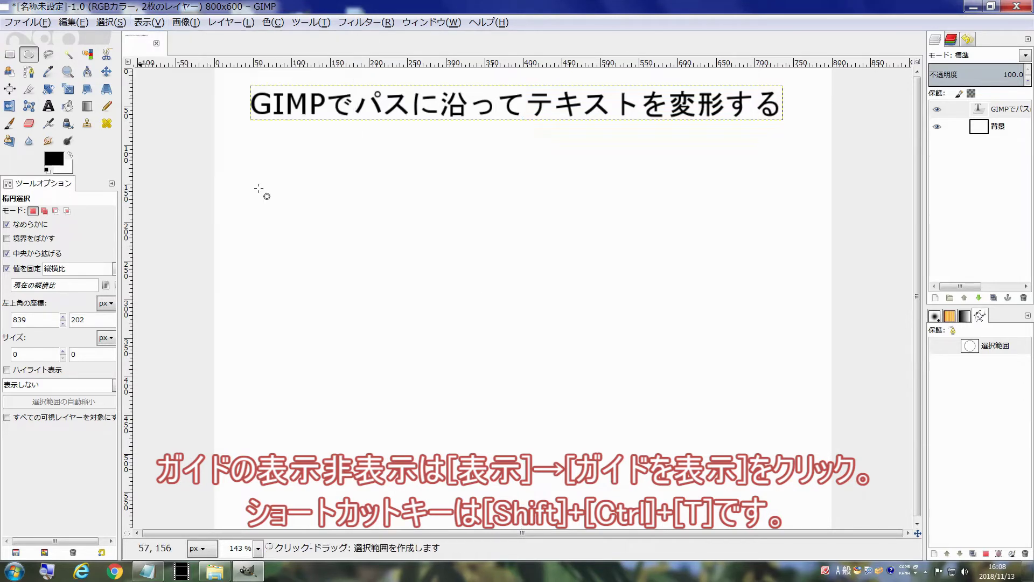
{"action": "key", "text": "ctrl+shift+t"}
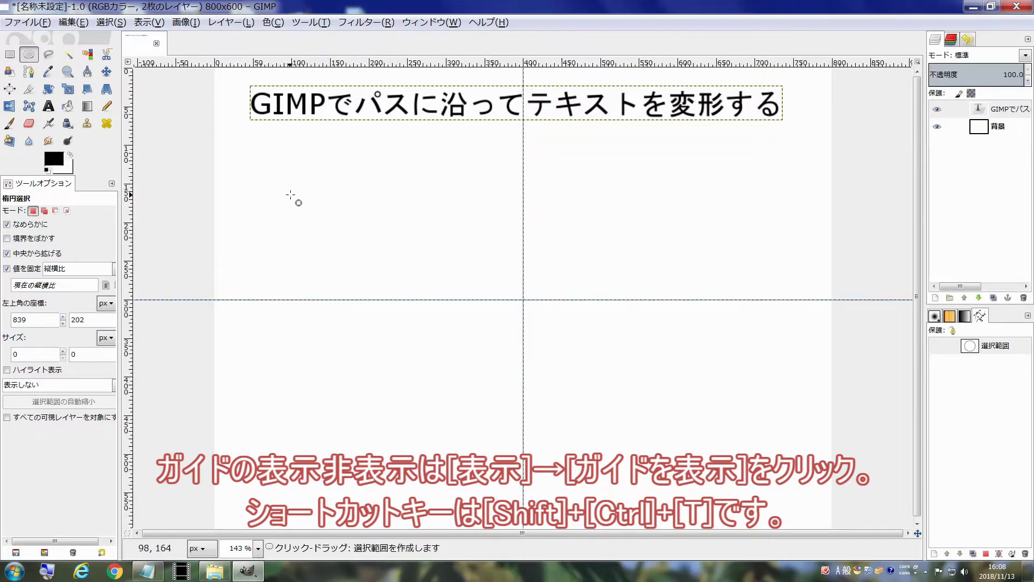
{"action": "key", "text": "ctrl+shift+t"}
{"action": "key", "text": "ctrl+shift+t"}
{"action": "key", "text": "ctrl+shift+t"}
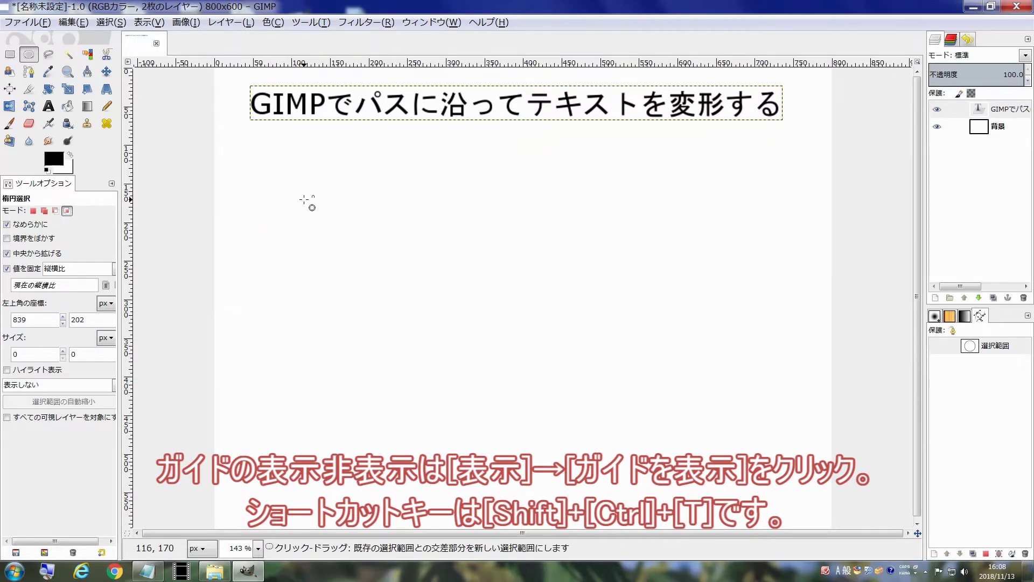
{"action": "key", "text": "ctrl+shift+t"}
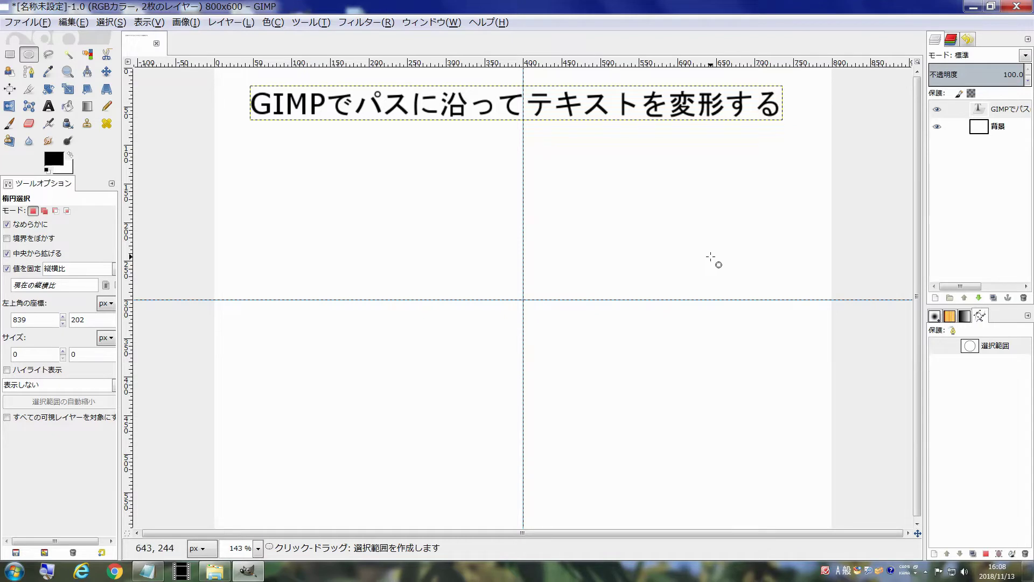
{"action": "double_click", "coordinate": [972, 347]}
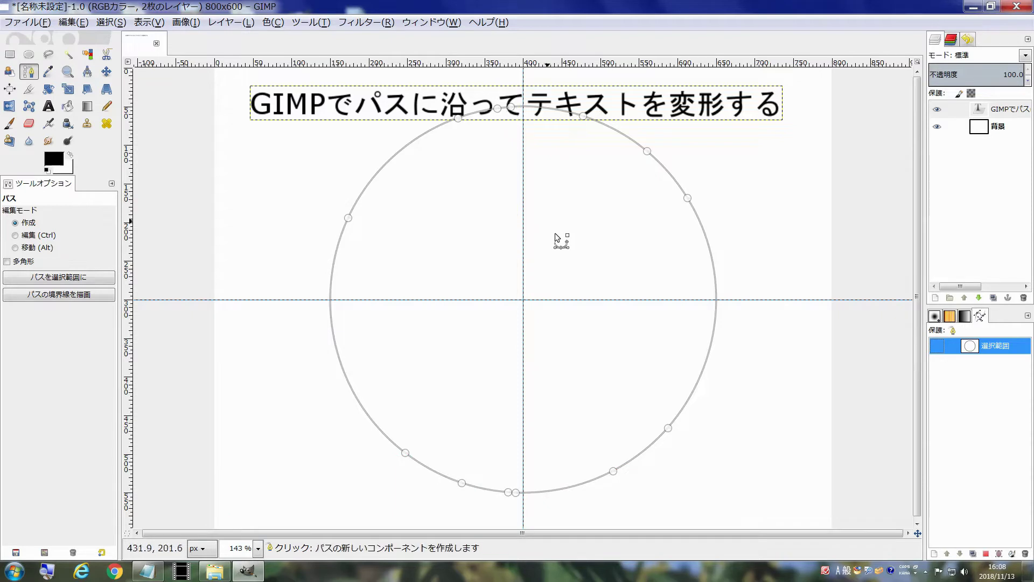
{"action": "double_click", "coordinate": [979, 109]}
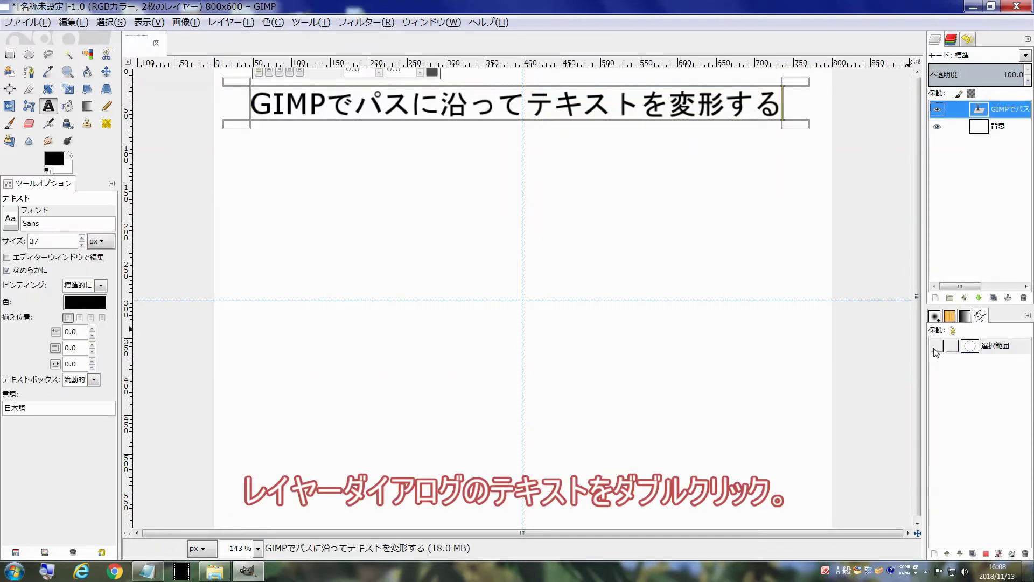
Show the circle path and widen the title text box far to the left
{"action": "left_click", "coordinate": [937, 345]}
{"action": "key", "text": "1"}
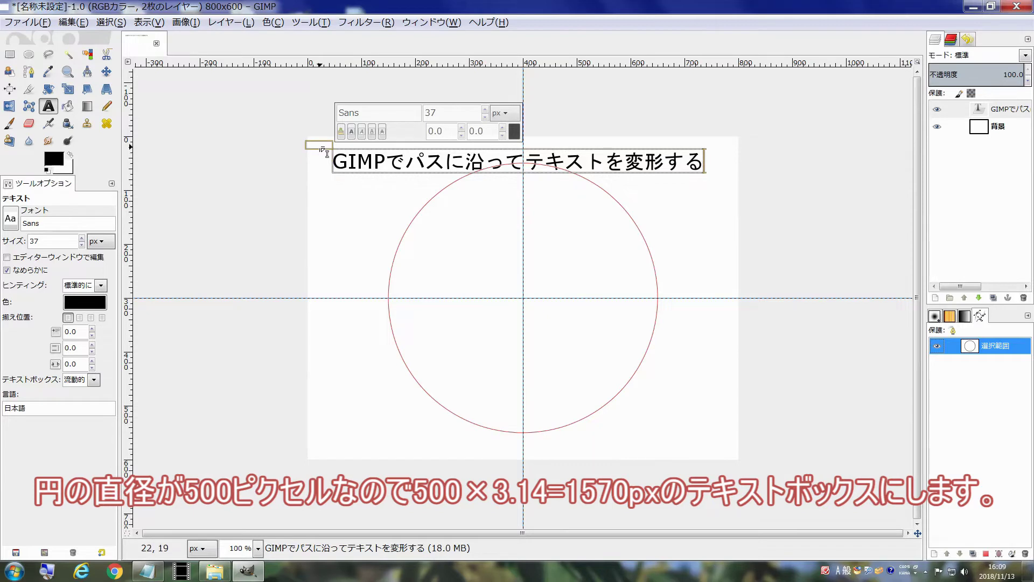
{"action": "key", "text": "minus"}
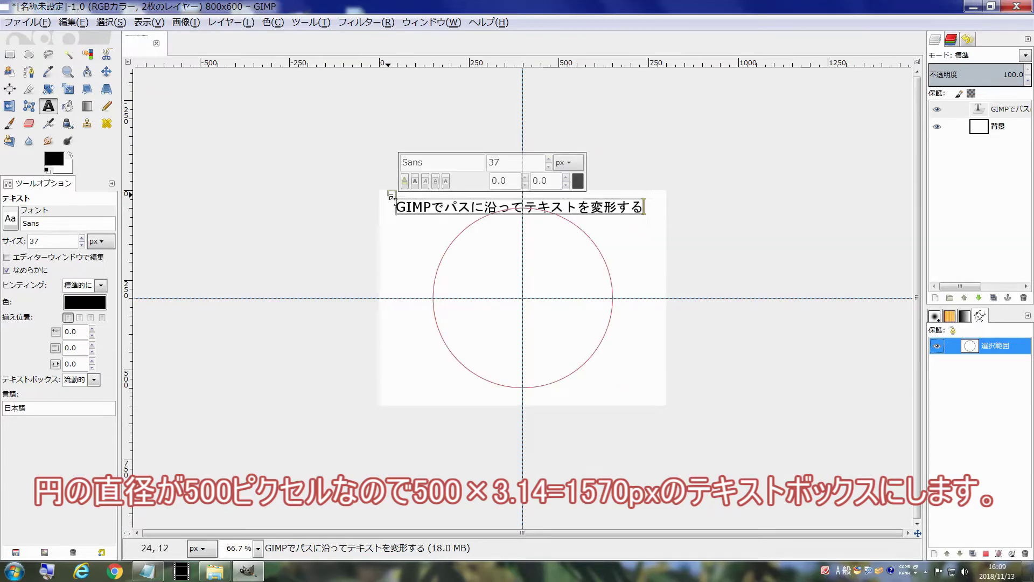
{"action": "left_click", "coordinate": [394, 197]}
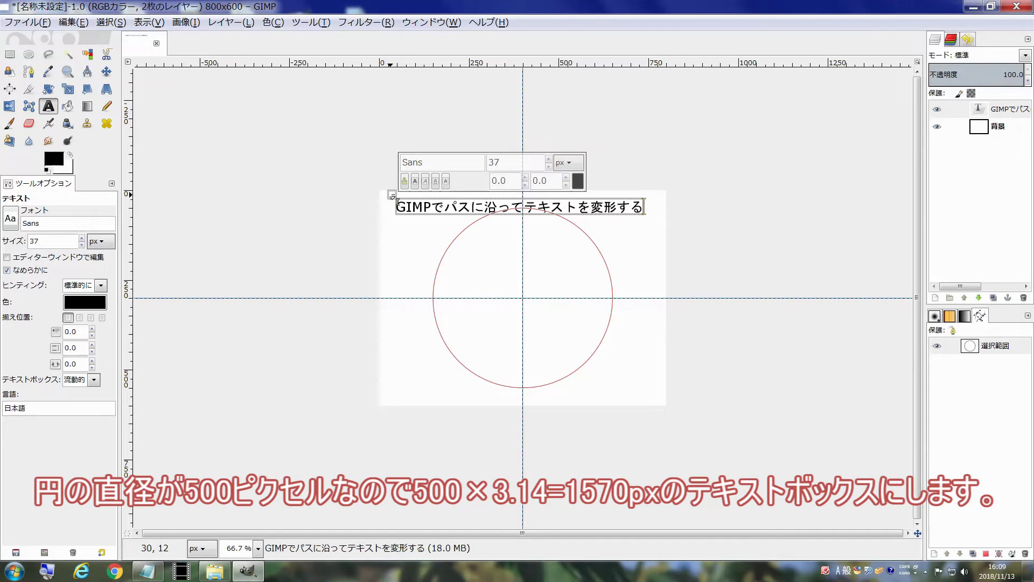
{"action": "left_click_drag", "start_coordinate": [395, 199], "coordinate": [118, 197]}
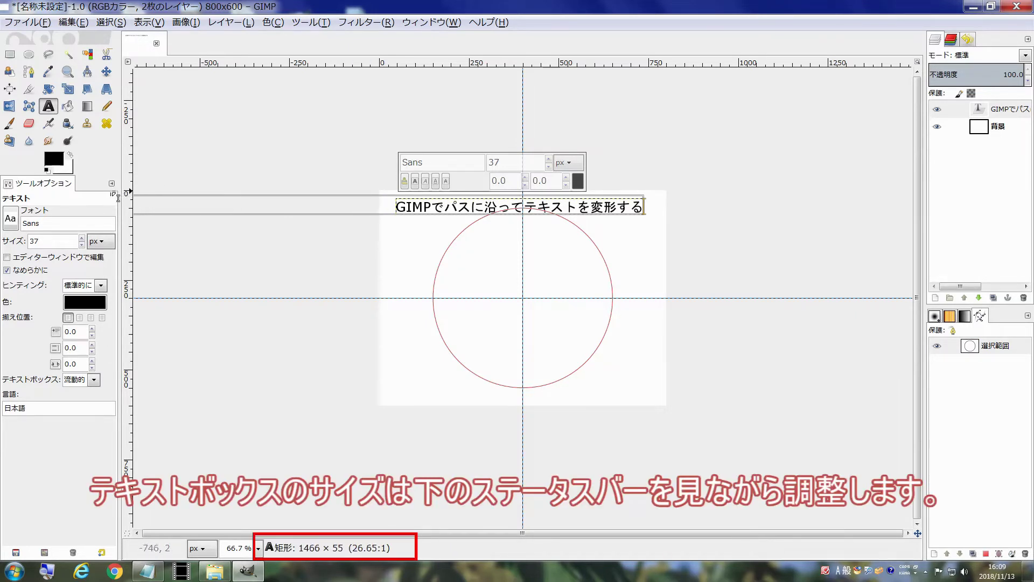
{"action": "left_click_drag", "start_coordinate": [118, 197], "coordinate": [82, 198]}
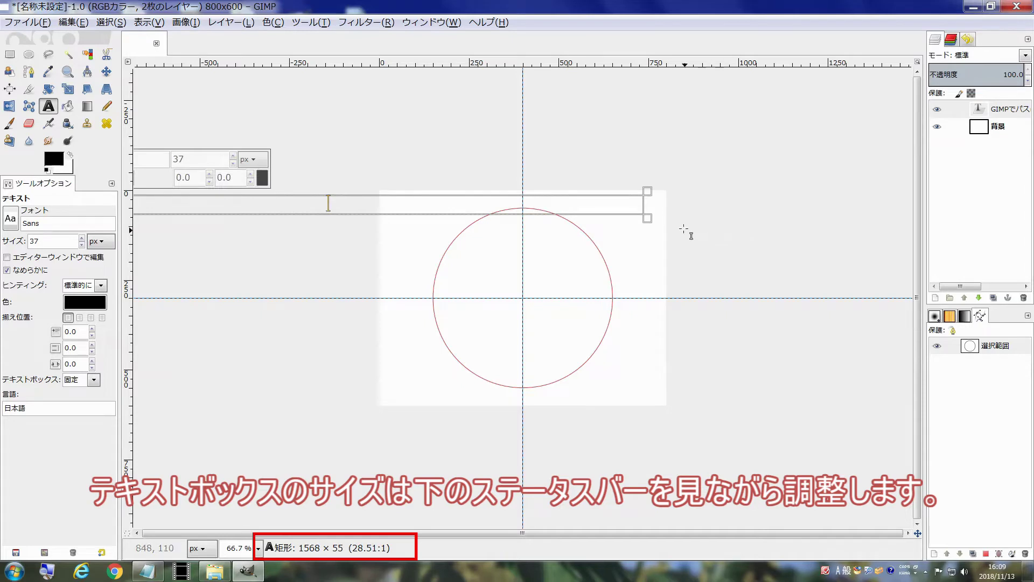
Zoom in and fine-tune the text box edge to exactly 1570 × 55 px, then zoom back out
{"action": "key", "text": "1"}
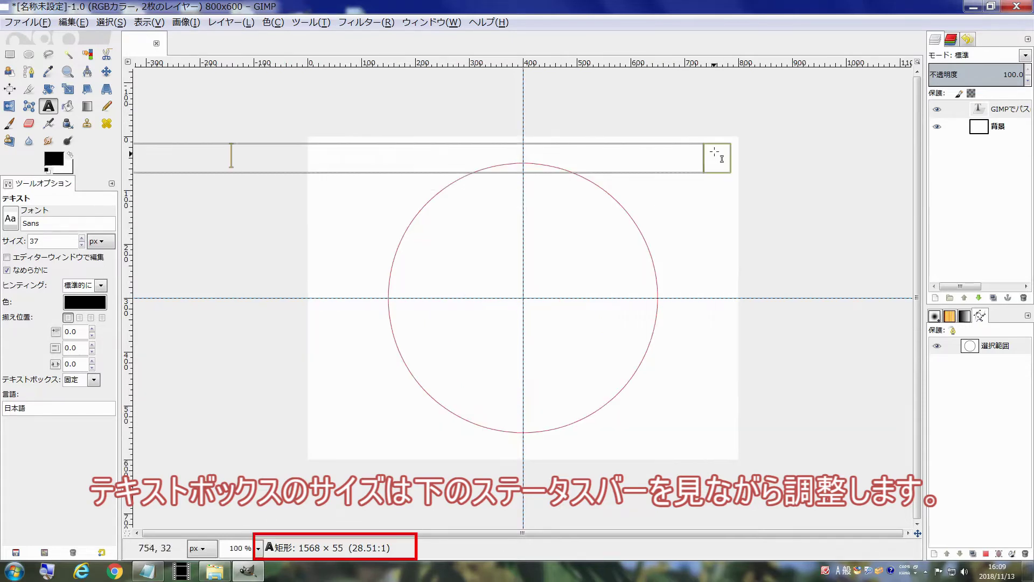
{"action": "scroll", "coordinate": [723, 154], "scroll_direction": "up", "scroll_amount": 2}
{"action": "scroll", "coordinate": [757, 150], "scroll_direction": "up", "scroll_amount": 1}
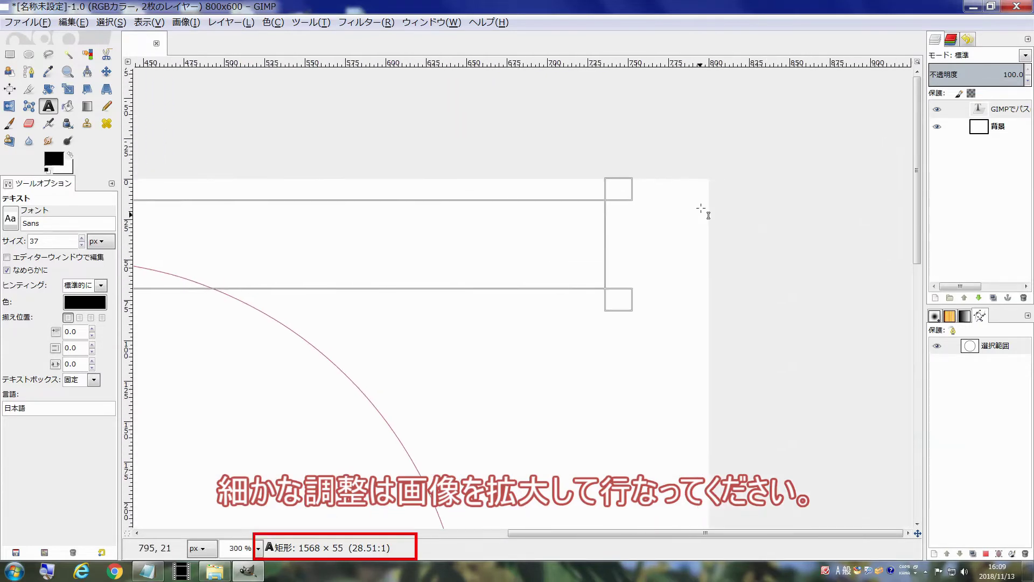
{"action": "scroll", "coordinate": [701, 208], "scroll_direction": "up", "scroll_amount": 1}
{"action": "scroll", "coordinate": [696, 204], "scroll_direction": "up", "scroll_amount": 1}
{"action": "left_click_drag", "start_coordinate": [549, 189], "coordinate": [537, 191]}
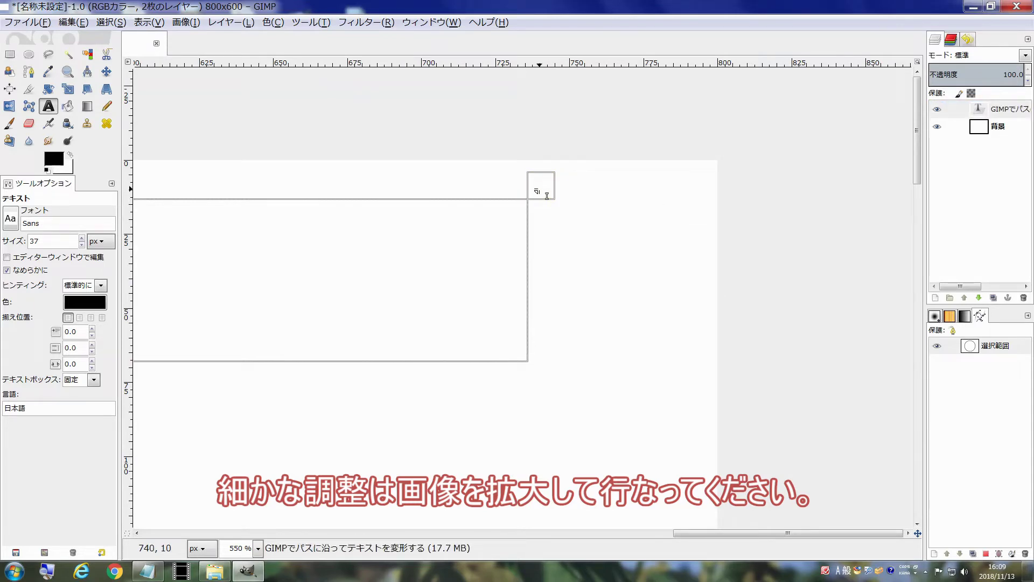
{"action": "left_click_drag", "start_coordinate": [547, 195], "coordinate": [546, 193]}
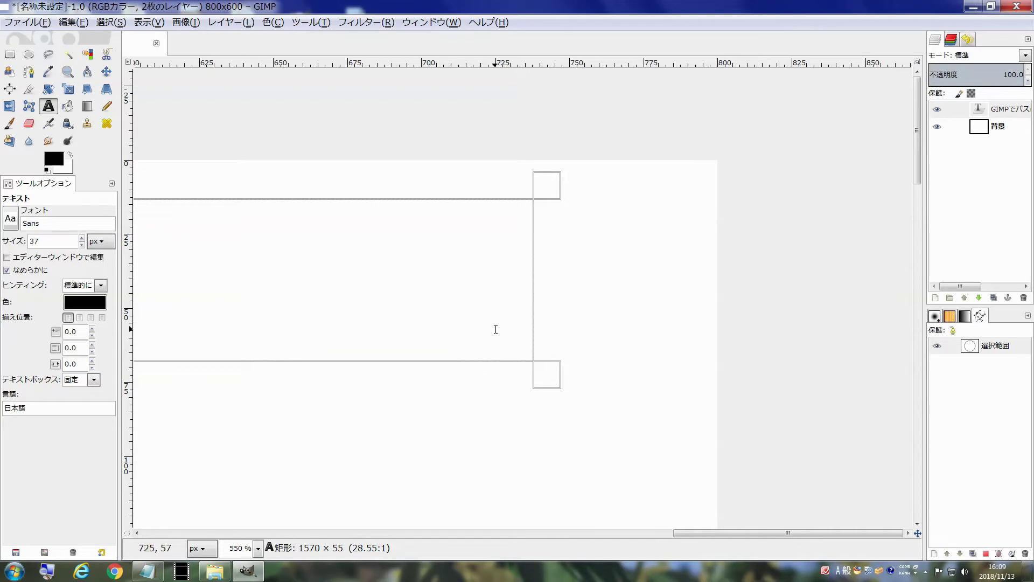
{"action": "scroll", "coordinate": [501, 329], "scroll_direction": "down", "scroll_amount": 1}
{"action": "scroll", "coordinate": [508, 330], "scroll_direction": "down", "scroll_amount": 1}
{"action": "scroll", "coordinate": [509, 329], "scroll_direction": "down", "scroll_amount": 1}
{"action": "scroll", "coordinate": [509, 330], "scroll_direction": "down", "scroll_amount": 1}
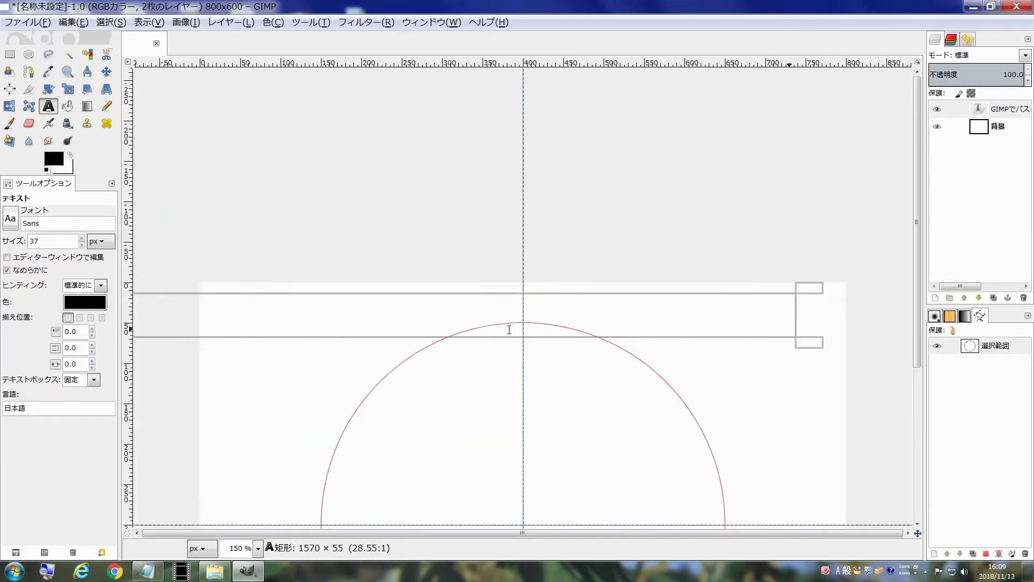
{"action": "left_click_drag", "start_coordinate": [591, 357], "coordinate": [619, 192]}
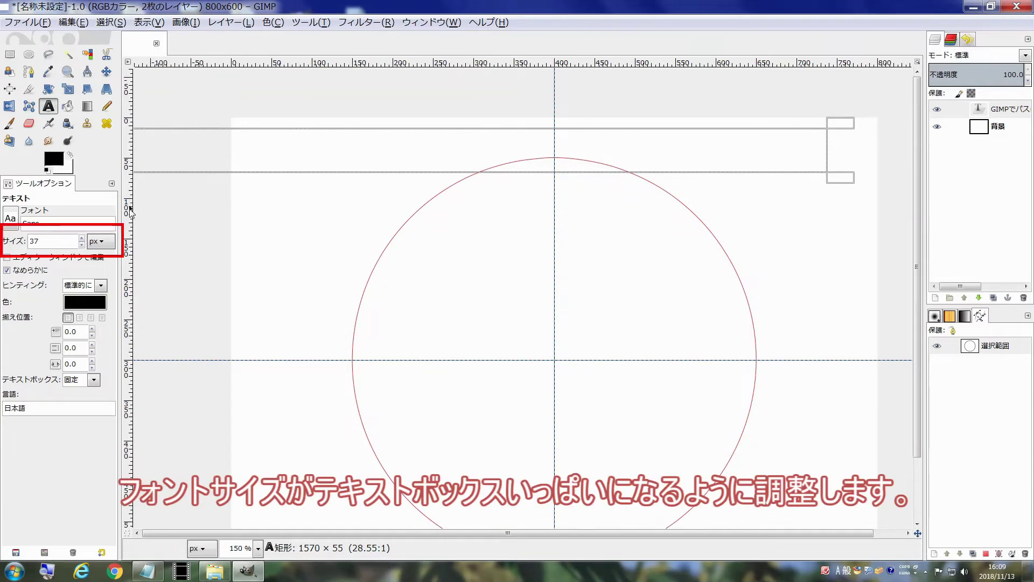
Raise the title font size to 84 px and switch the text box from Fixed to Dynamic
{"action": "left_click", "coordinate": [83, 238]}
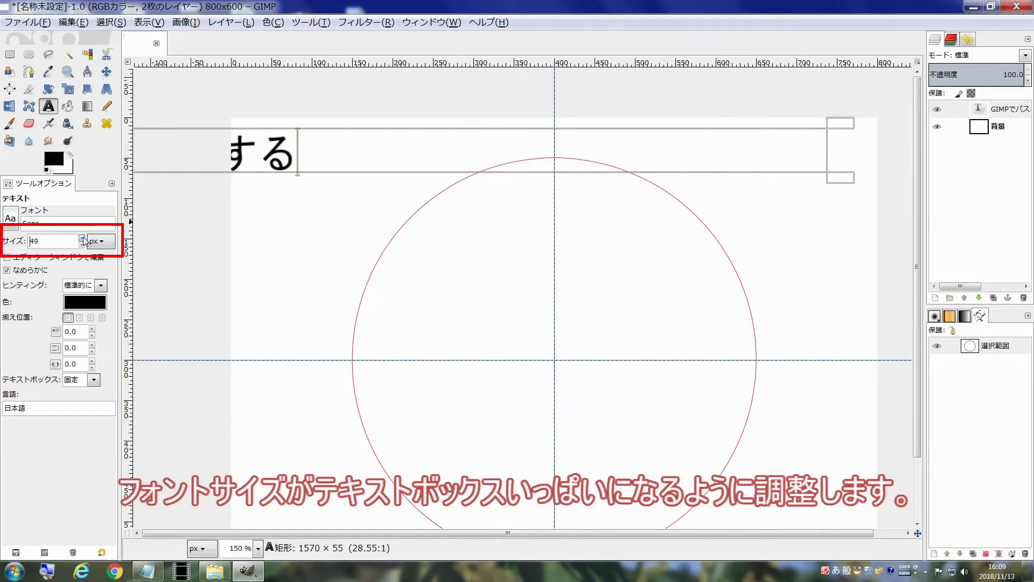
{"action": "left_click", "coordinate": [83, 238]}
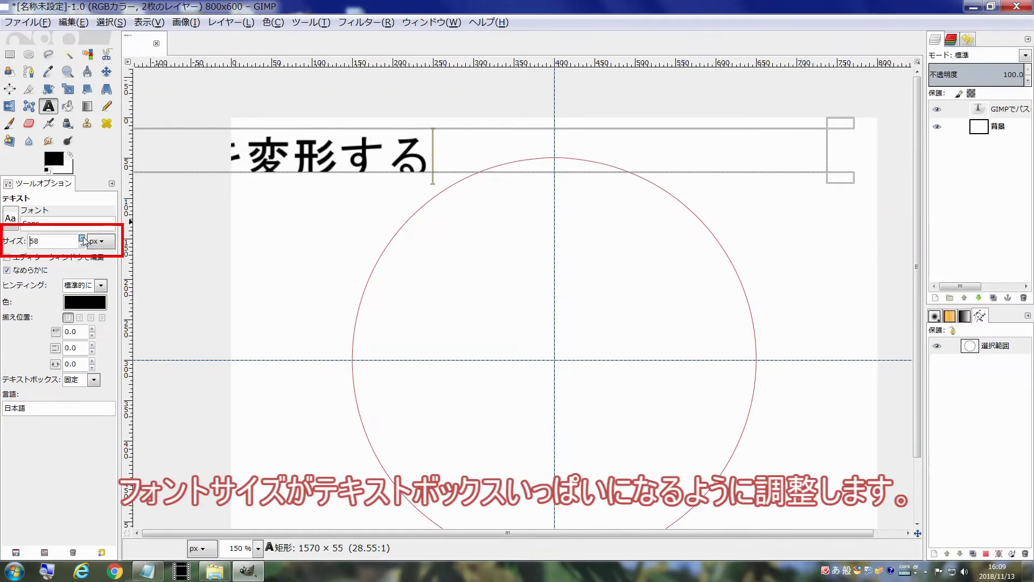
{"action": "left_click", "coordinate": [83, 238]}
{"action": "left_click", "coordinate": [83, 238]}
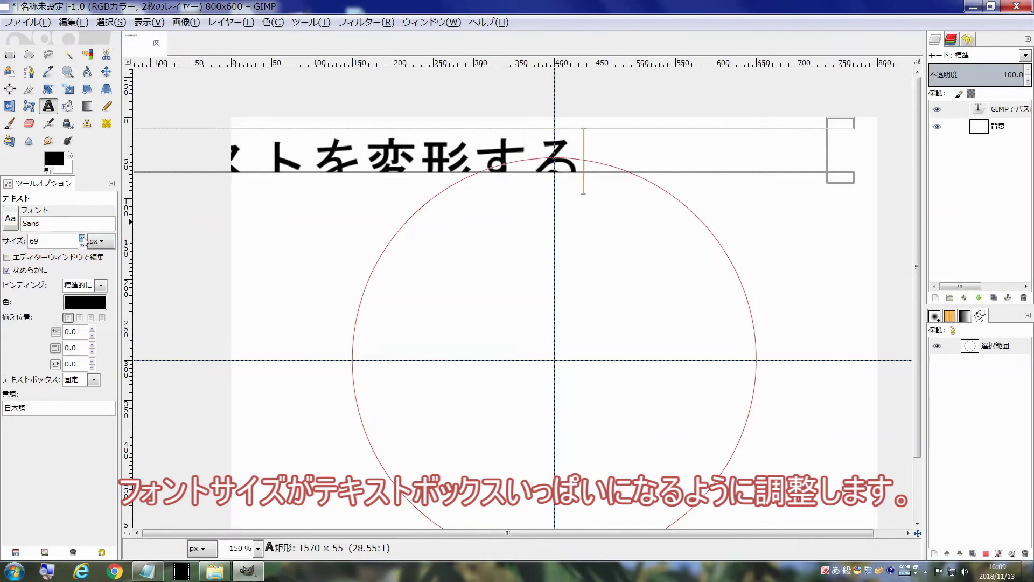
{"action": "left_click", "coordinate": [84, 238]}
{"action": "left_click", "coordinate": [84, 238]}
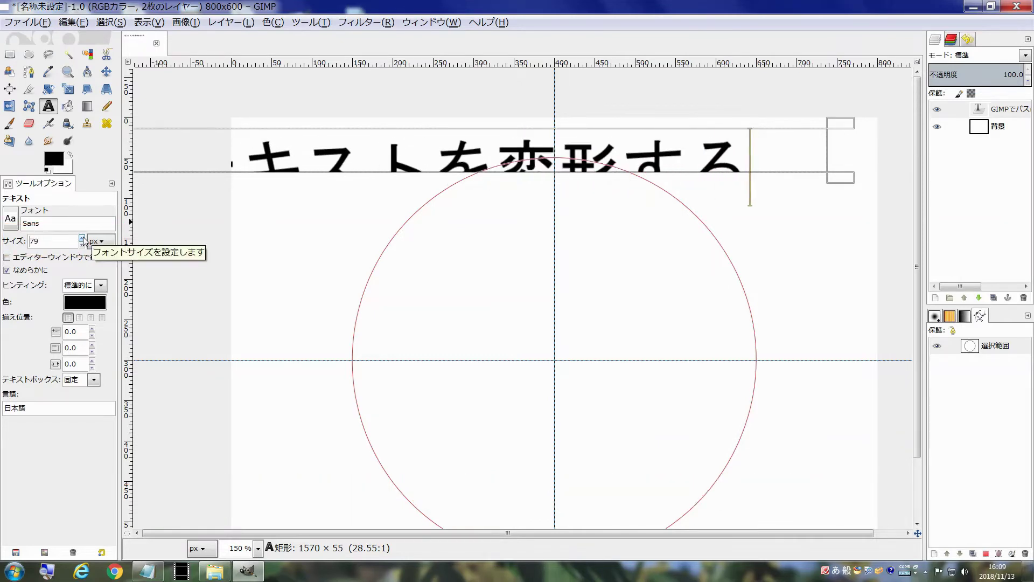
{"action": "left_click", "coordinate": [84, 238]}
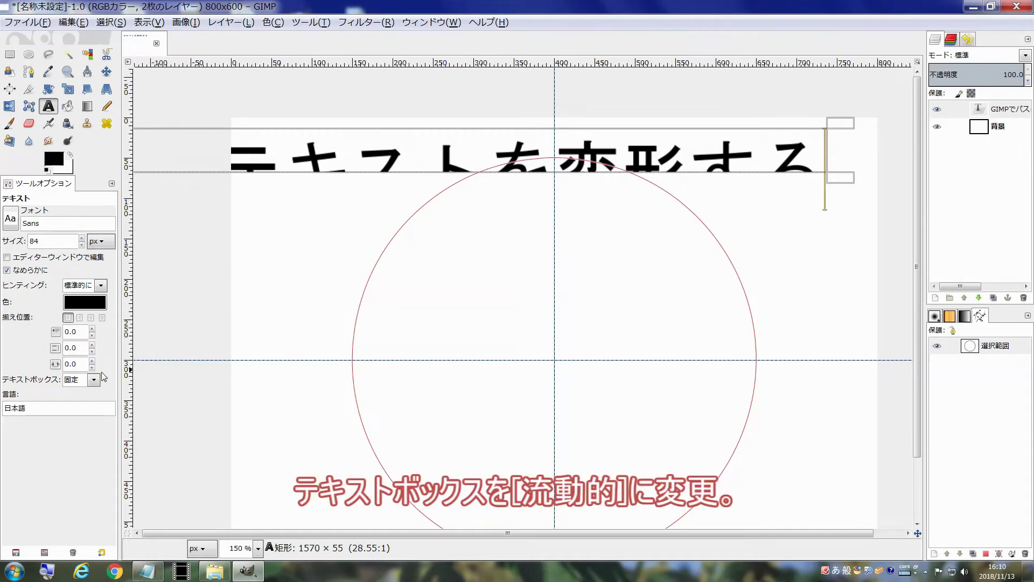
{"action": "left_click", "coordinate": [100, 381]}
{"action": "left_click", "coordinate": [97, 400]}
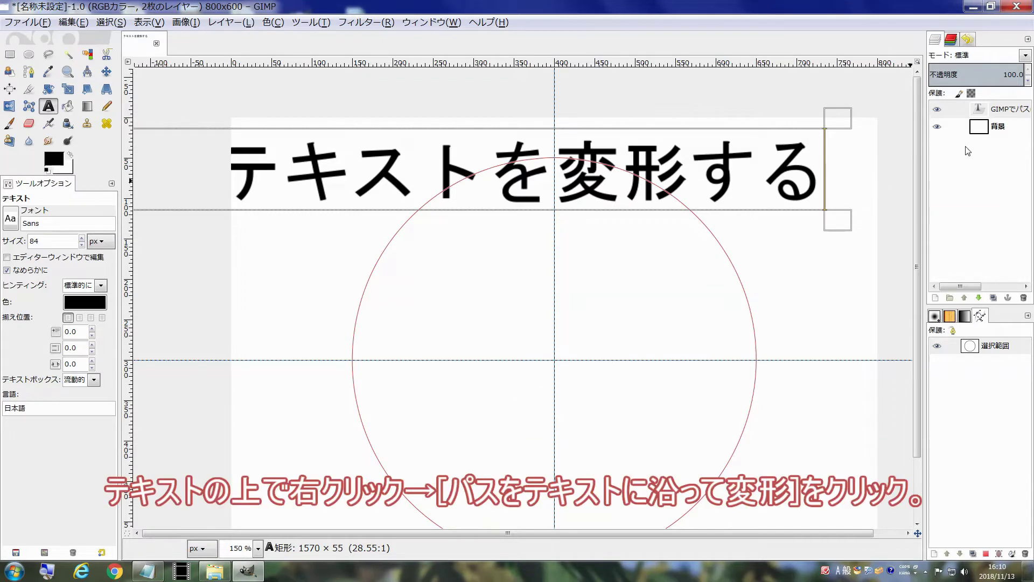
Wrap the title text along the circle path and hide the original text layer
{"action": "right_click", "coordinate": [981, 109]}
{"action": "left_click", "coordinate": [917, 291]}
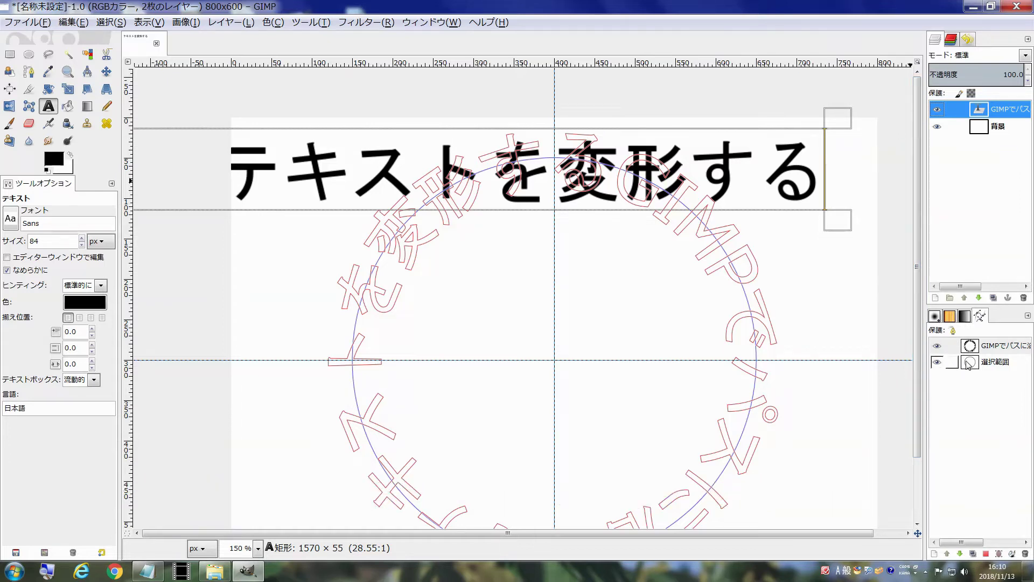
{"action": "left_click", "coordinate": [940, 110]}
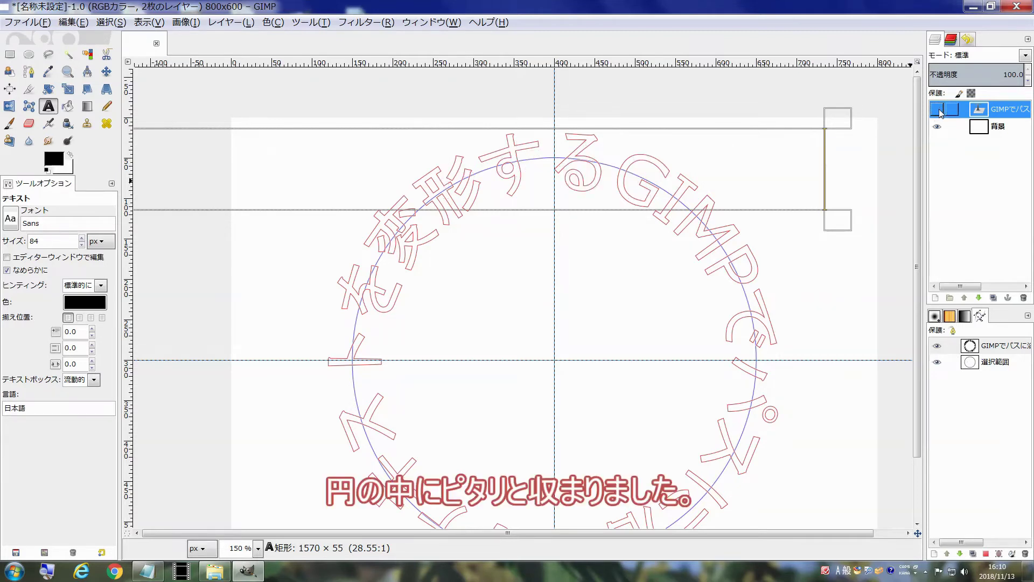
Cut the circle path at a top segment and rejoin it to move its start point near the top
{"action": "double_click", "coordinate": [966, 364]}
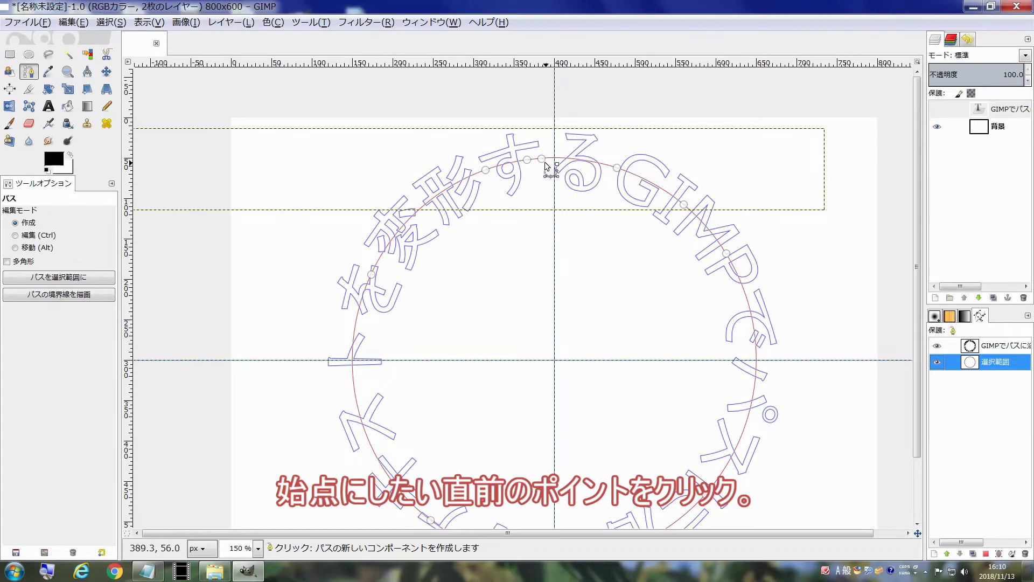
{"action": "scroll", "coordinate": [547, 164], "scroll_direction": "up", "scroll_amount": 2}
{"action": "scroll", "coordinate": [546, 165], "scroll_direction": "up", "scroll_amount": 1}
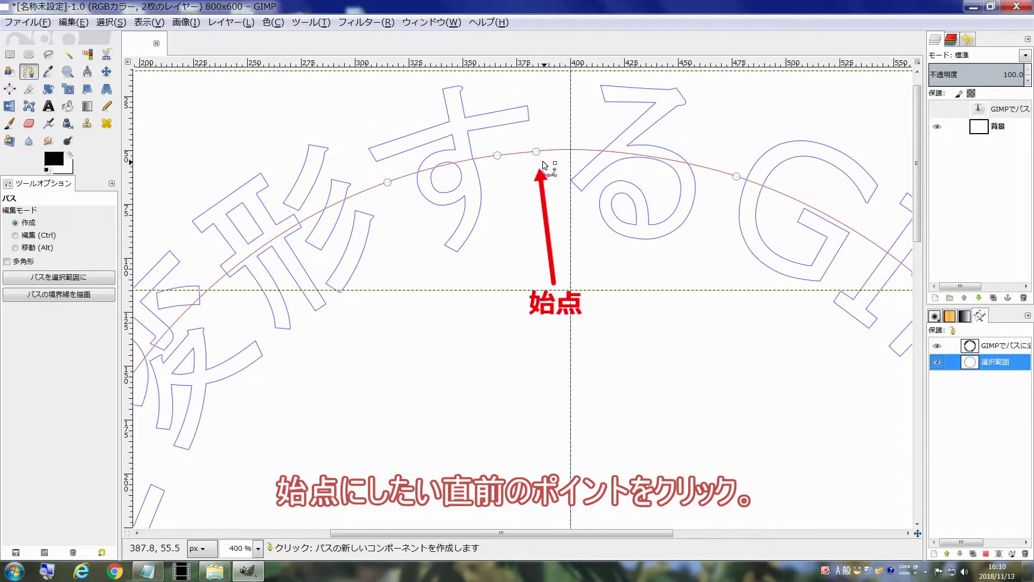
{"action": "left_click", "coordinate": [497, 155]}
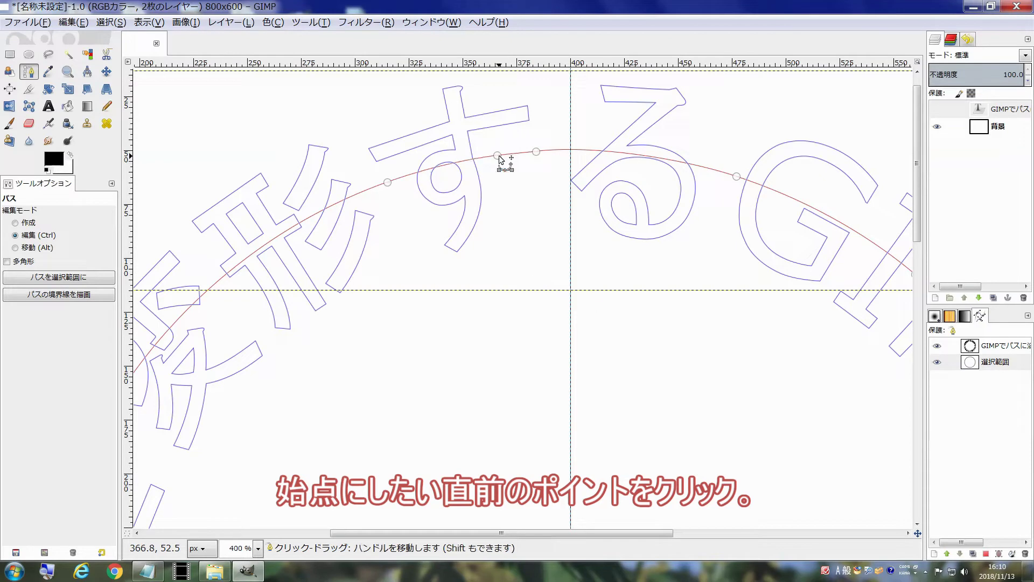
{"action": "key", "text": "ctrl+shift"}
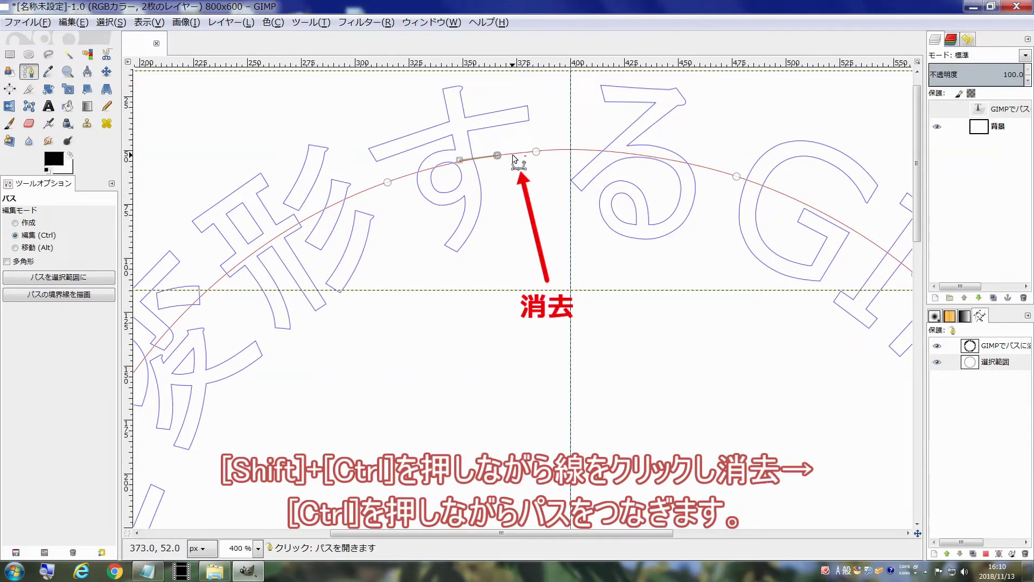
{"action": "left_click", "coordinate": [515, 155], "text": "ctrl+shift"}
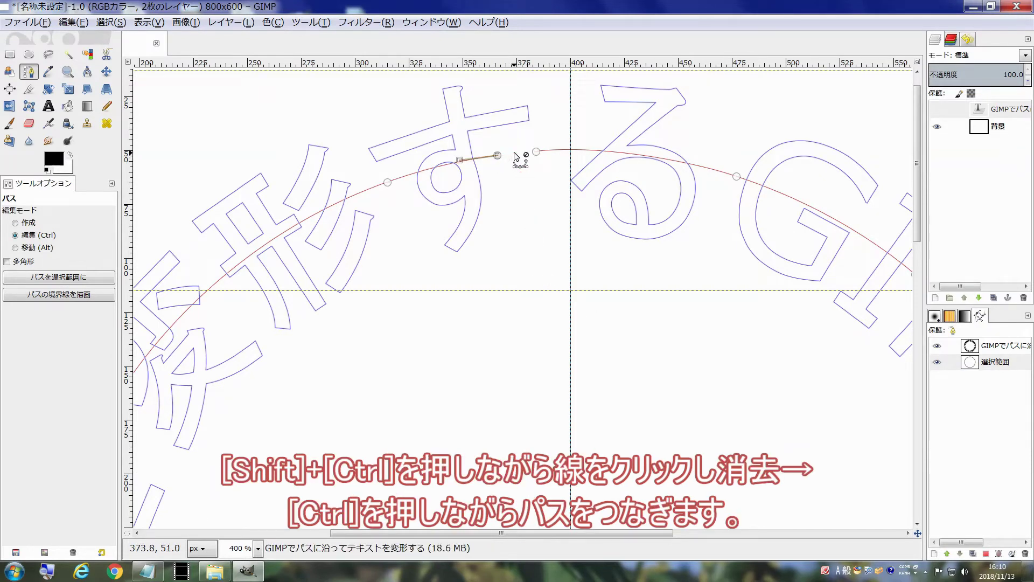
{"action": "key", "text": "ctrl"}
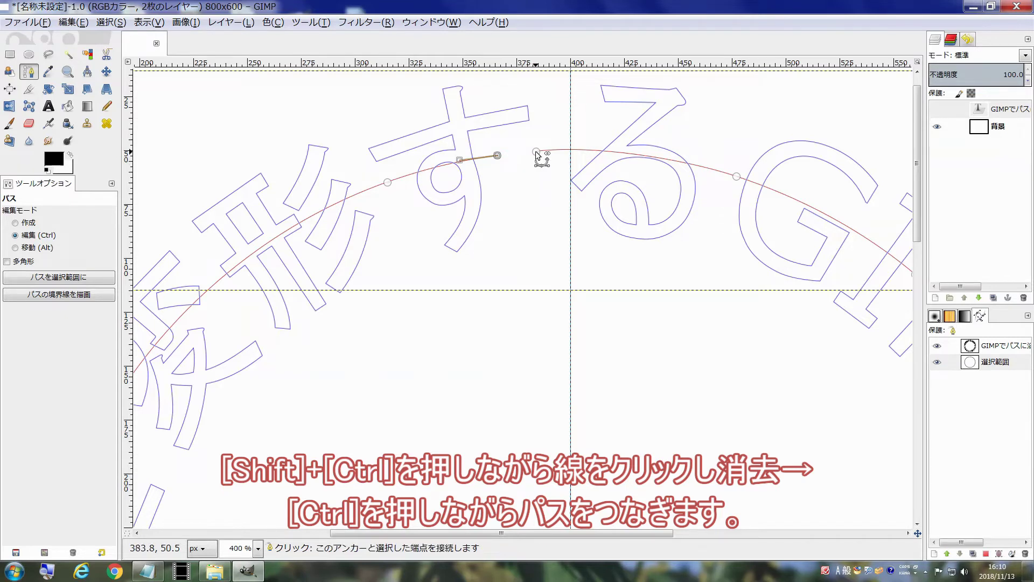
{"action": "left_click", "coordinate": [536, 152], "text": "ctrl"}
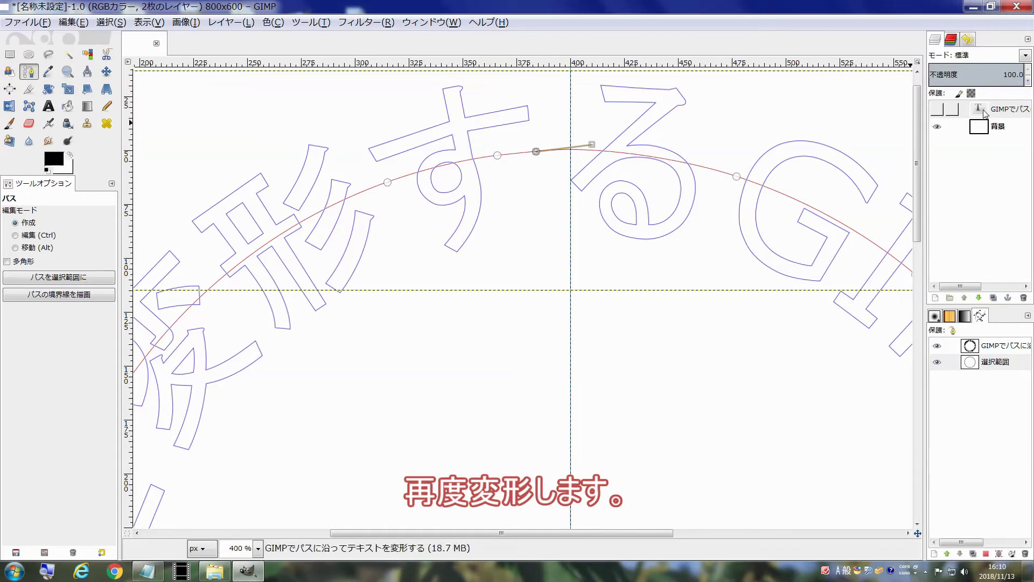
Wrap the title text along the edited circle path again
{"action": "left_click", "coordinate": [951, 362]}
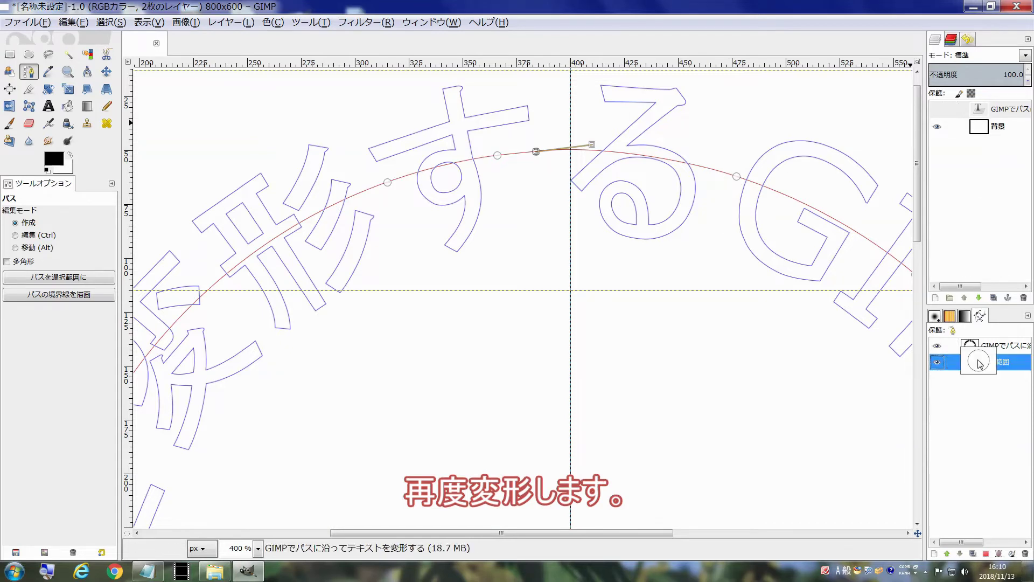
{"action": "right_click", "coordinate": [982, 112]}
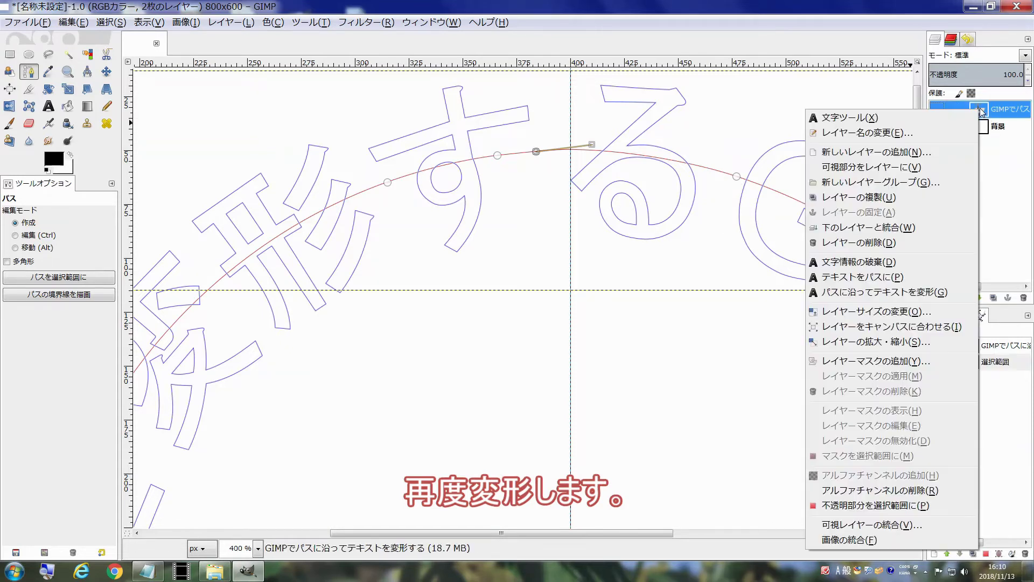
{"action": "left_click", "coordinate": [890, 293]}
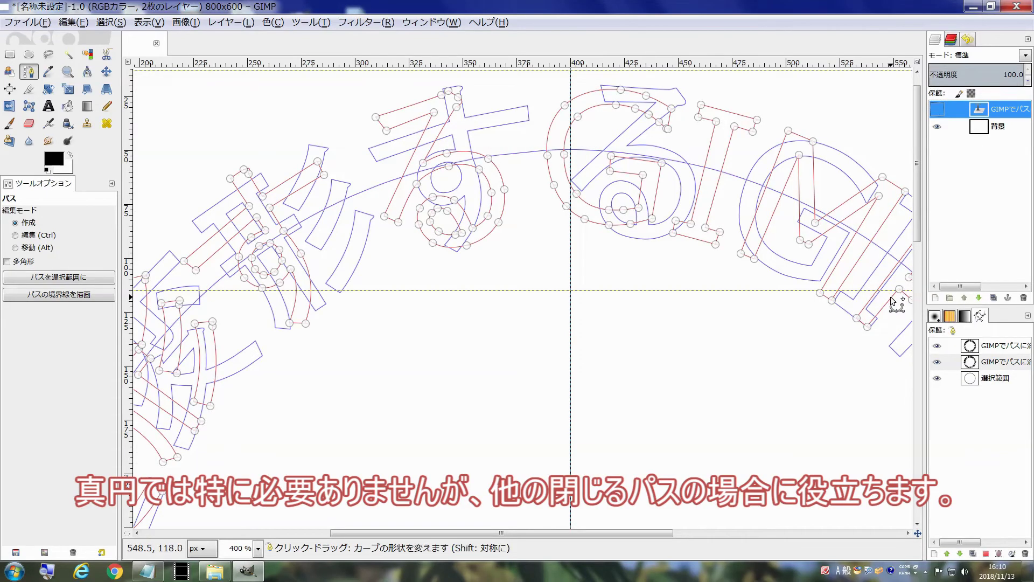
Hide the earlier text outline path and fit the whole image in the window
{"action": "left_click", "coordinate": [995, 378]}
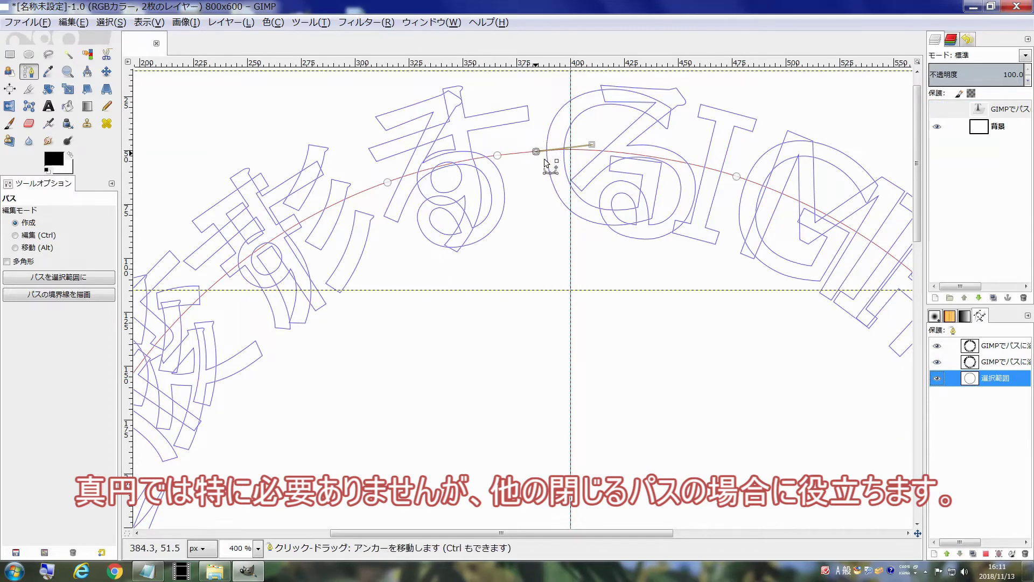
{"action": "left_click", "coordinate": [937, 346]}
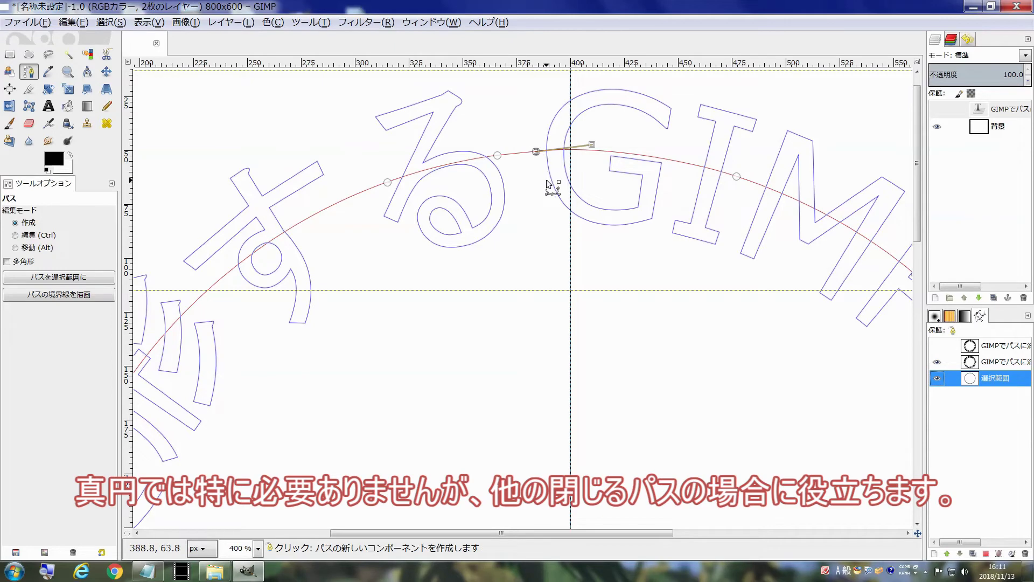
{"action": "scroll", "coordinate": [549, 185], "scroll_direction": "down", "scroll_amount": 1}
{"action": "scroll", "coordinate": [548, 185], "scroll_direction": "down", "scroll_amount": 1}
{"action": "scroll", "coordinate": [548, 185], "scroll_direction": "down", "scroll_amount": 1}
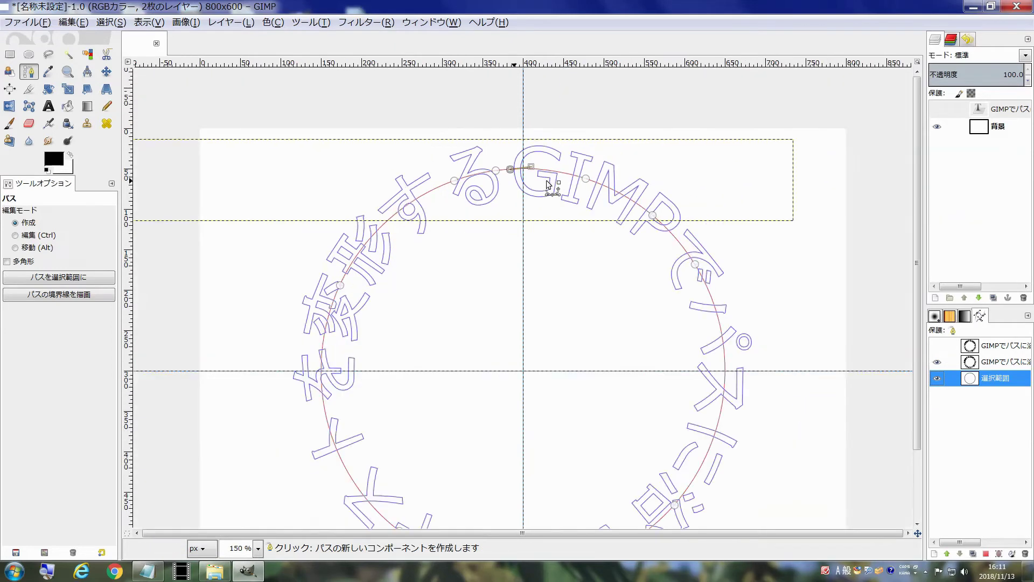
{"action": "scroll", "coordinate": [548, 185], "scroll_direction": "down", "scroll_amount": 1}
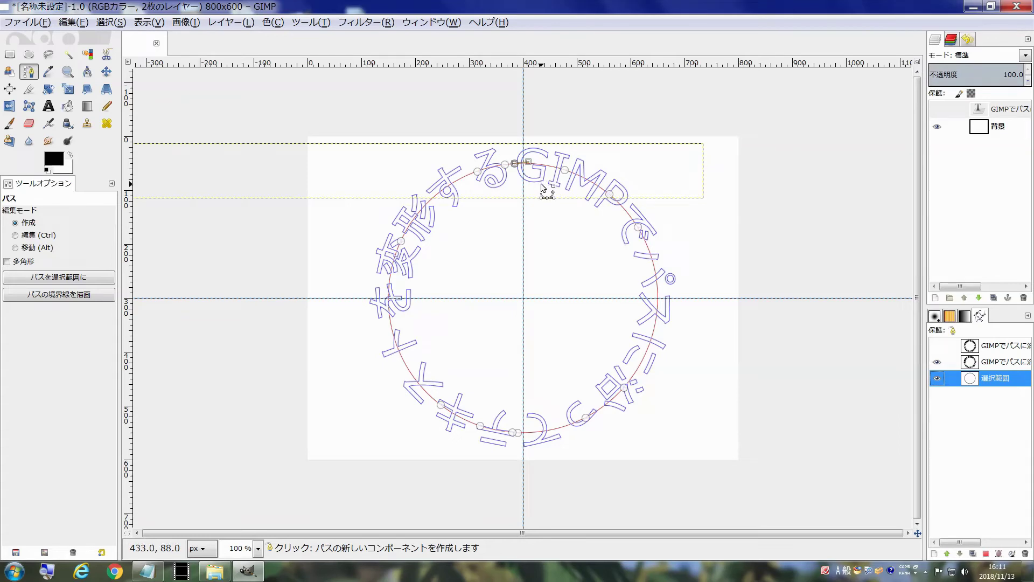
{"action": "key", "text": "ctrl+shift+j"}
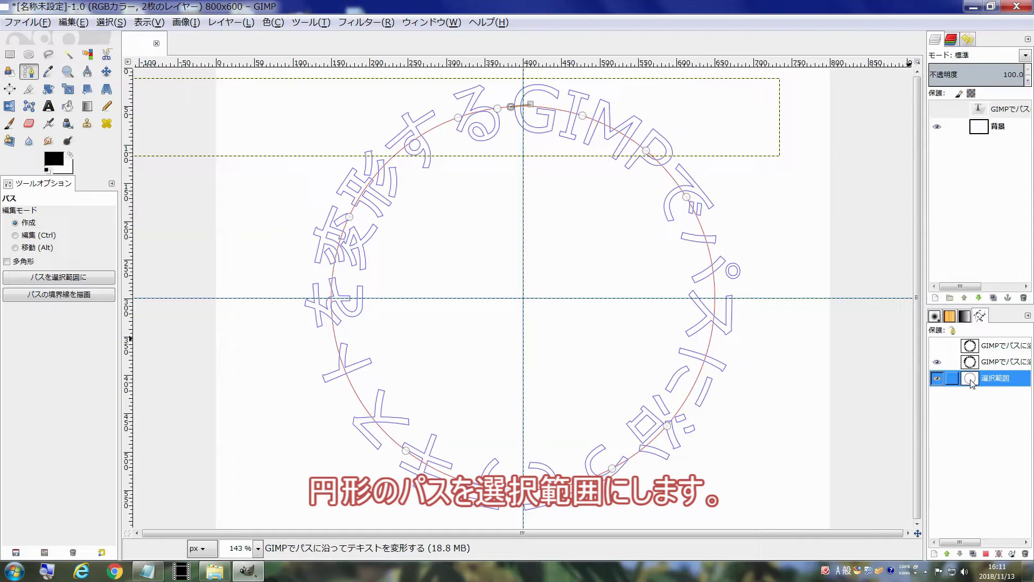
Cut the circle selection down to its top half using Rectangle Select in Subtract mode
{"action": "left_click", "coordinate": [987, 555]}
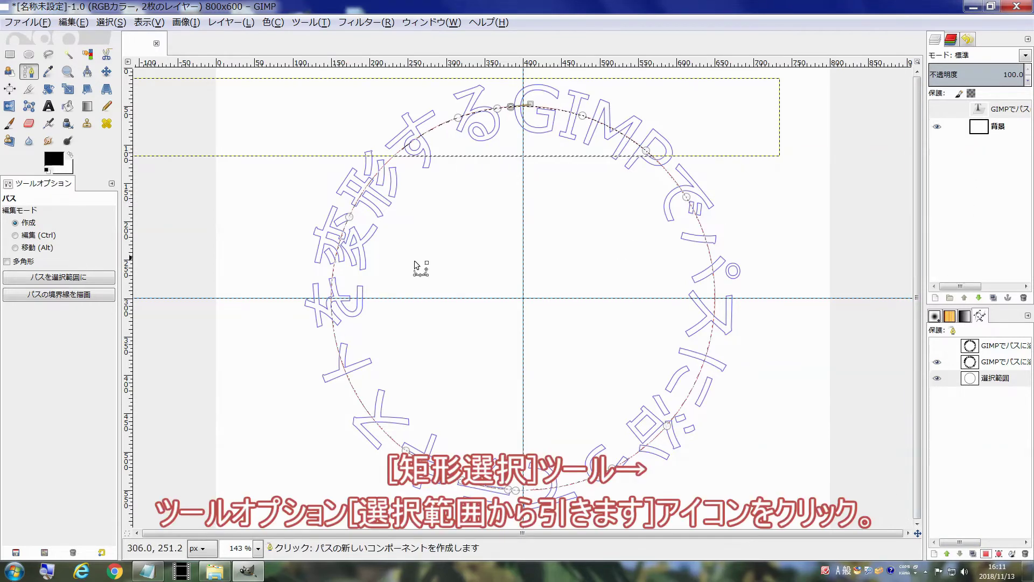
{"action": "left_click", "coordinate": [15, 55]}
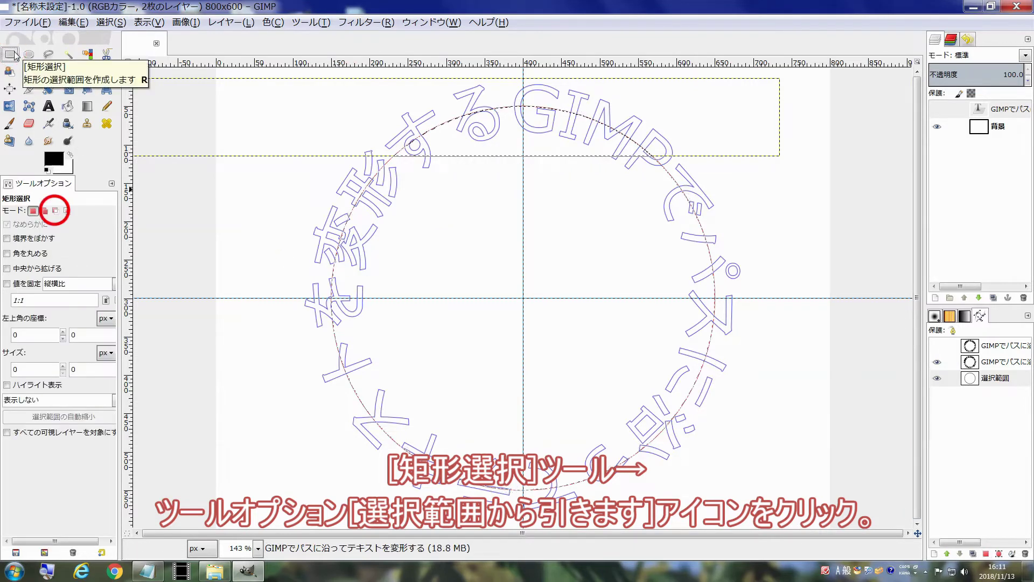
{"action": "left_click", "coordinate": [56, 211]}
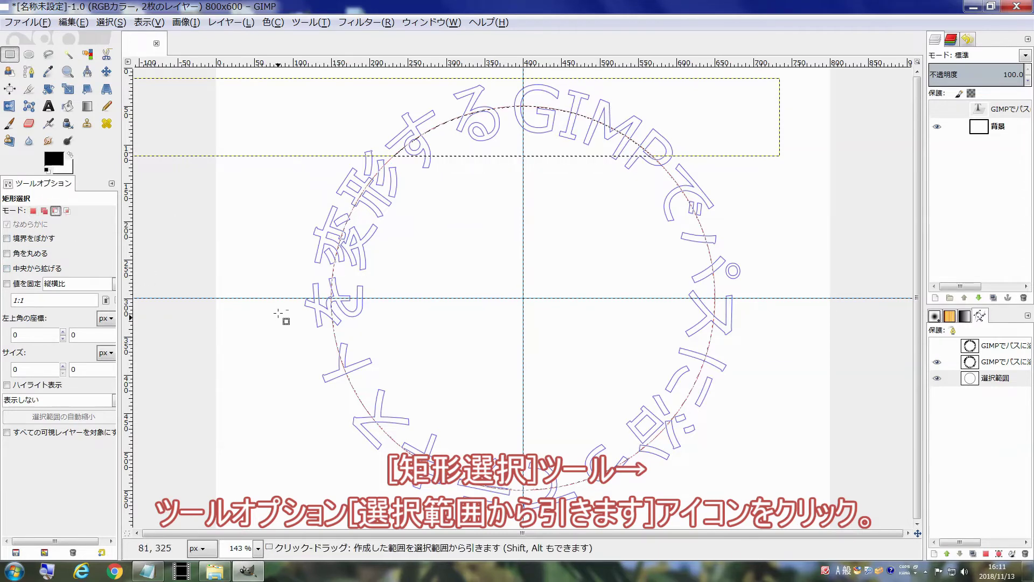
{"action": "mouse_move", "coordinate": [265, 298]}
{"action": "left_mouse_down"}
{"action": "mouse_move", "coordinate": [739, 533]}
{"action": "mouse_move", "coordinate": [801, 537]}
{"action": "left_mouse_up"}
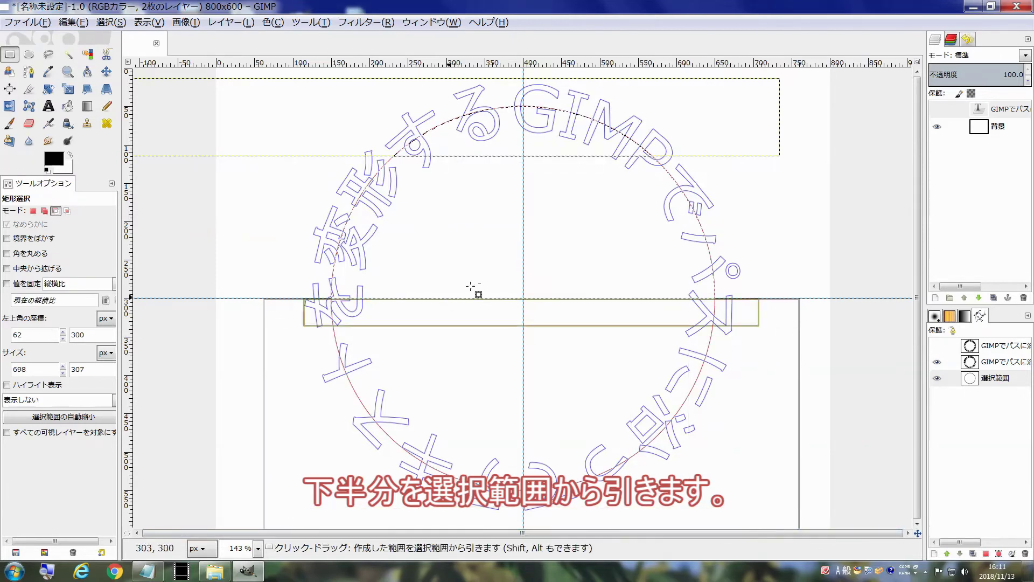
Convert the half-circle selection into a path and clear the selection
{"action": "left_click", "coordinate": [116, 23]}
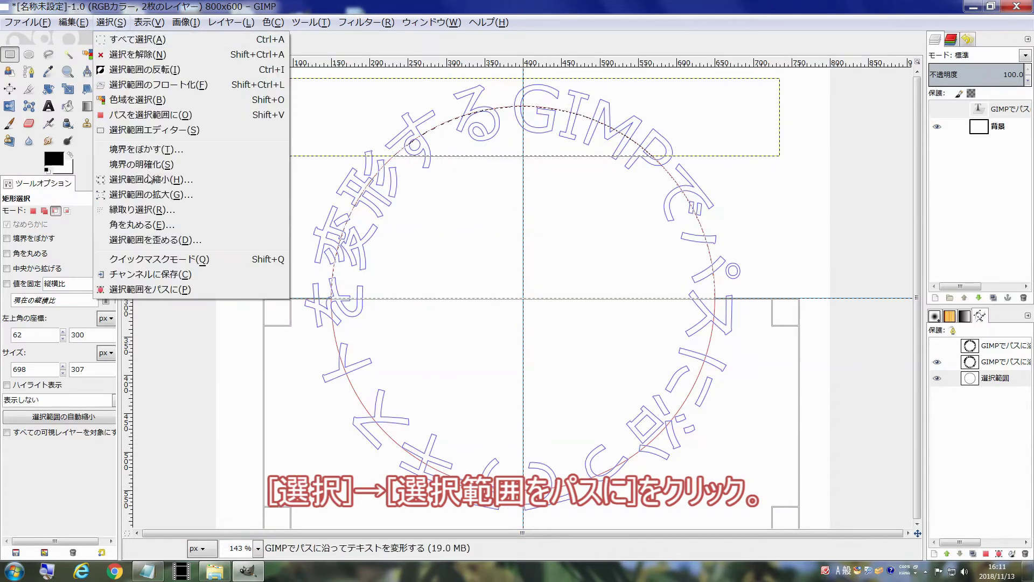
{"action": "left_click", "coordinate": [176, 289]}
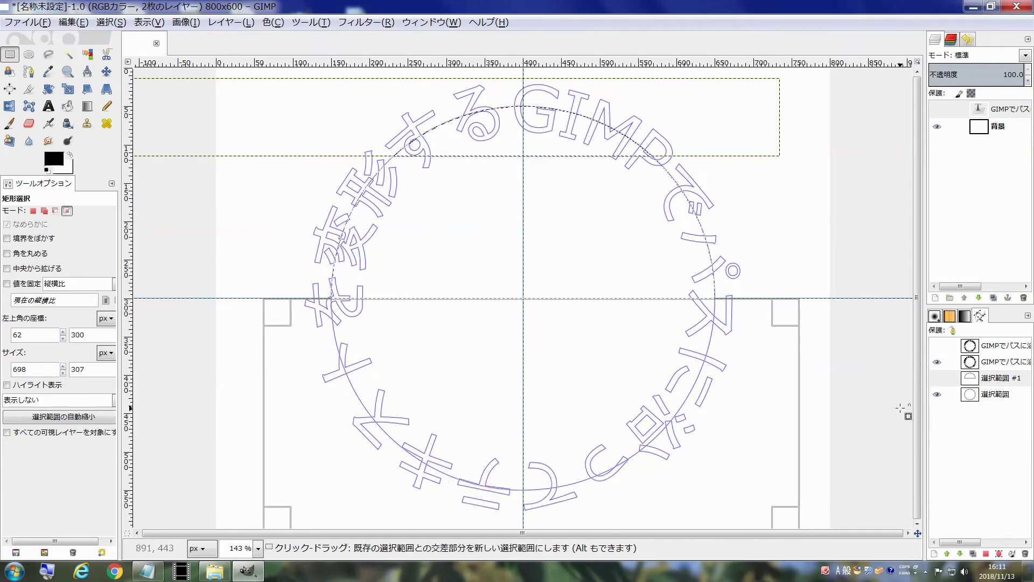
{"action": "key", "text": "ctrl+shift+a"}
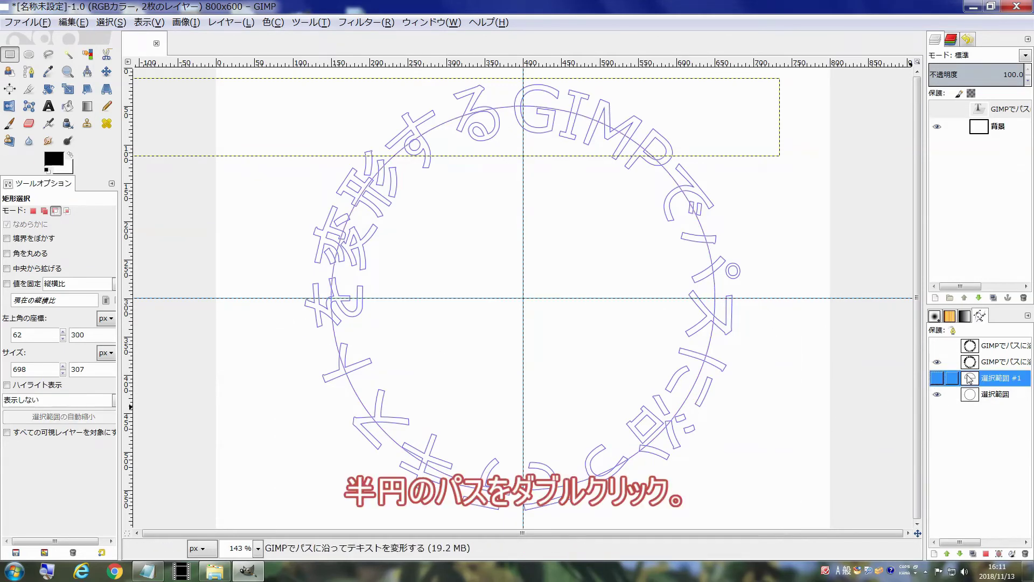
Edit path 選択範囲 #1 with the circle path hidden, deleting its flat bottom segment
{"action": "double_click", "coordinate": [969, 379]}
{"action": "left_click", "coordinate": [938, 362]}
{"action": "left_click", "coordinate": [938, 394]}
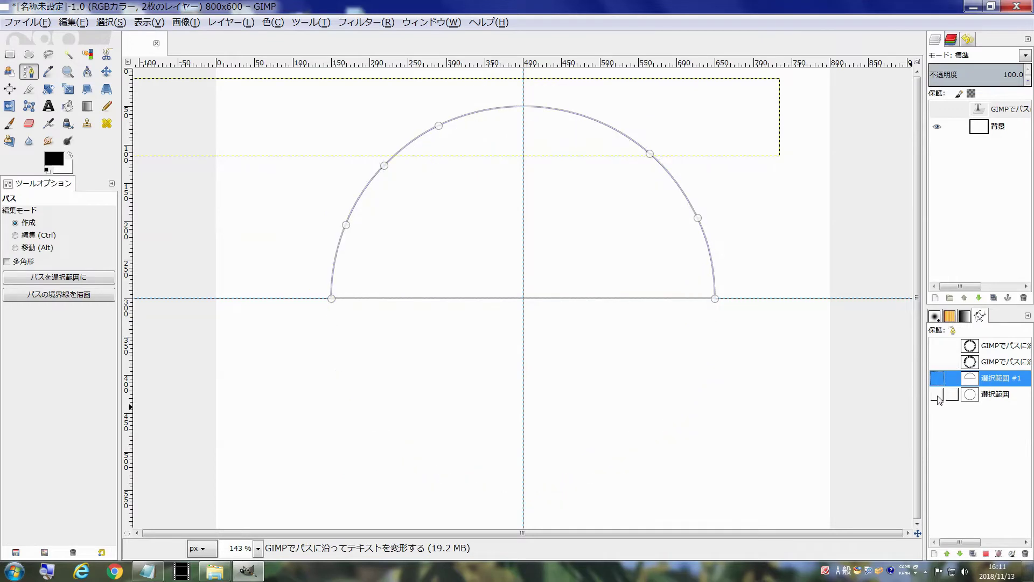
{"action": "scroll", "coordinate": [482, 318], "scroll_direction": "up", "scroll_amount": 2}
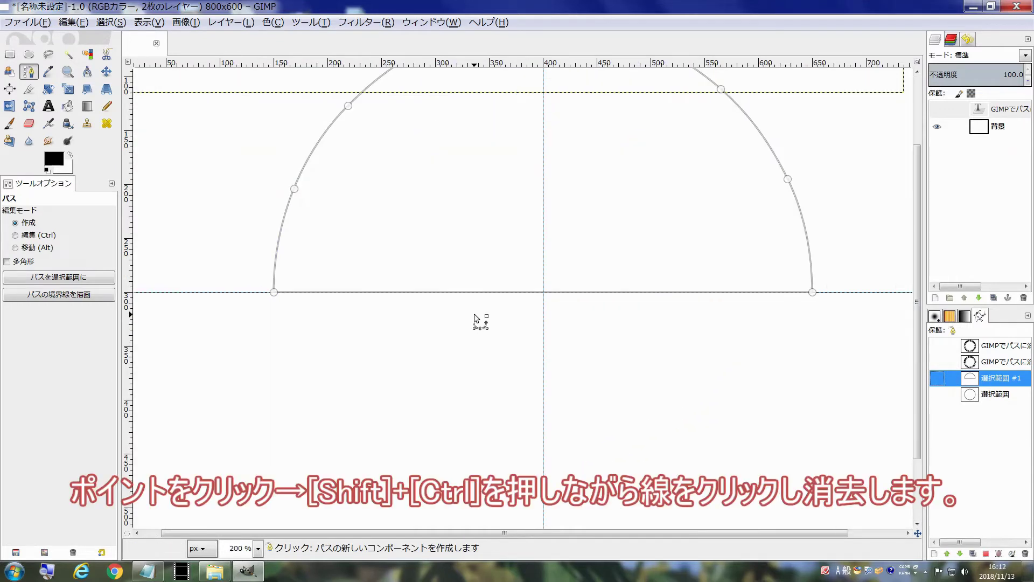
{"action": "left_click", "coordinate": [274, 292]}
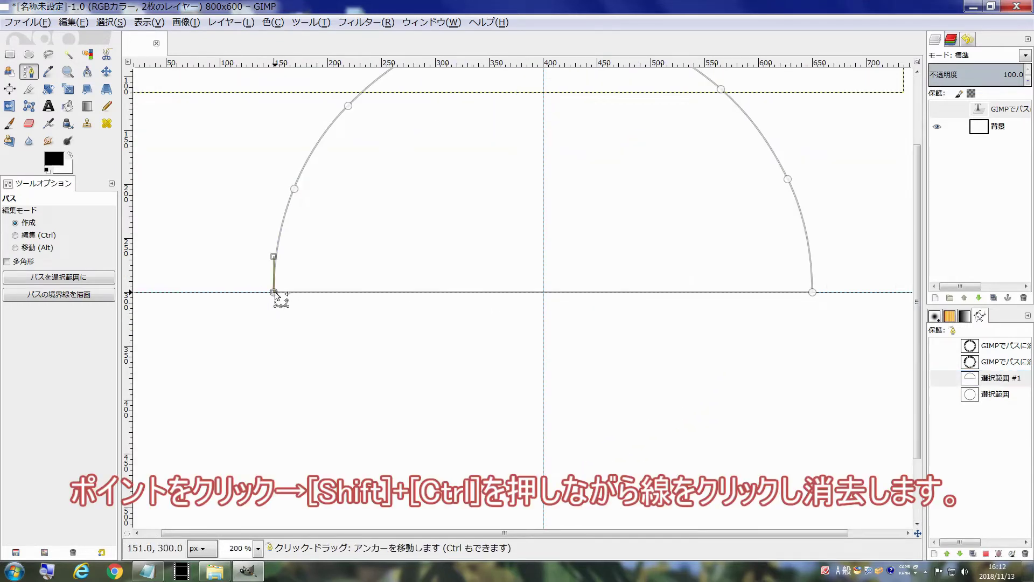
{"action": "left_click", "coordinate": [570, 293], "text": "ctrl+shift"}
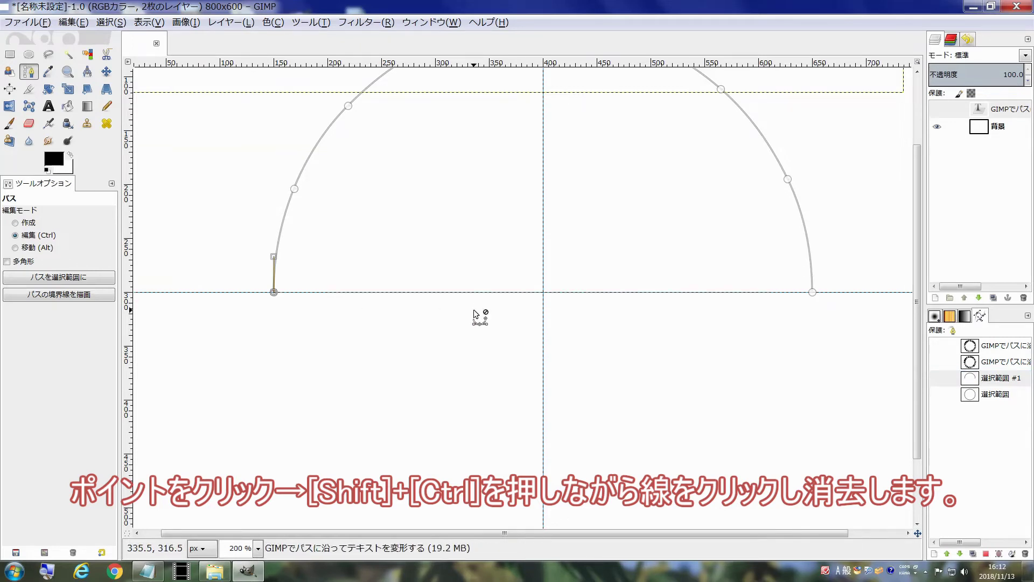
{"action": "scroll", "coordinate": [474, 314], "scroll_direction": "down", "scroll_amount": 1, "text": "ctrl"}
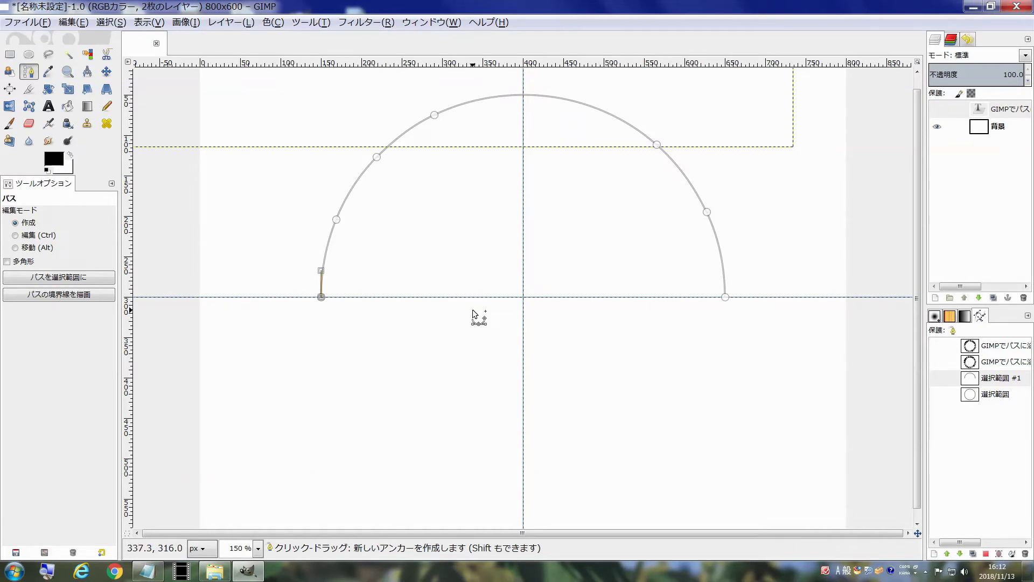
{"action": "scroll", "coordinate": [474, 314], "scroll_direction": "down", "scroll_amount": 1, "text": "ctrl"}
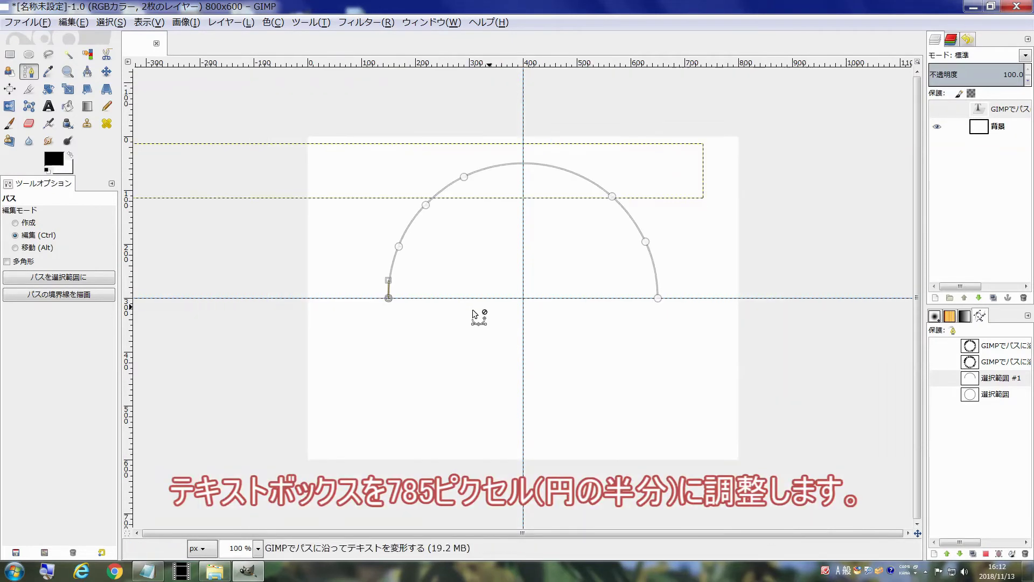
Resize the title's Fixed text box to 785 × 68 px, half the circle's length
{"action": "double_click", "coordinate": [981, 112]}
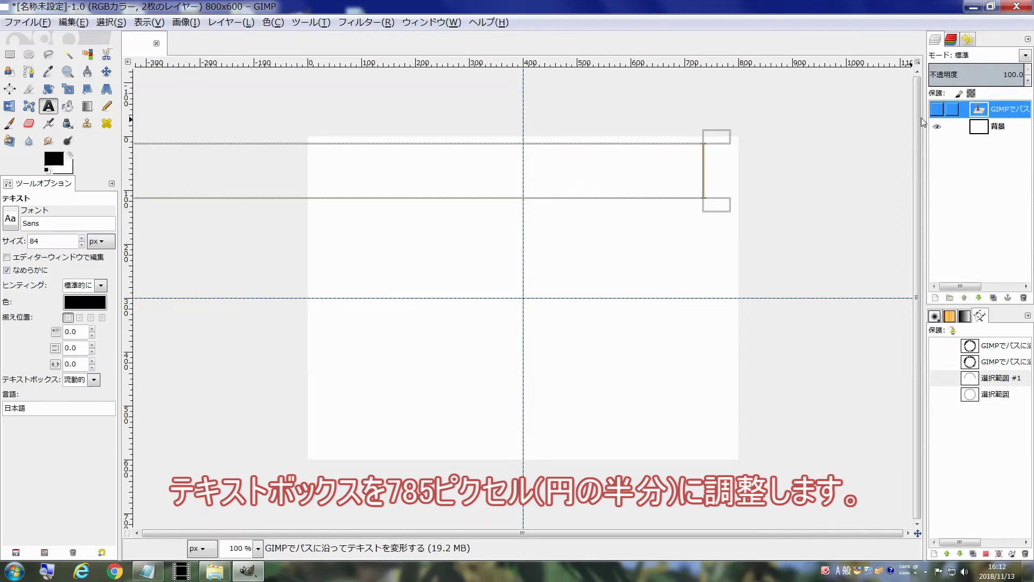
{"action": "left_click", "coordinate": [289, 208]}
{"action": "scroll", "coordinate": [288, 207], "scroll_direction": "down", "scroll_amount": 2, "text": "ctrl"}
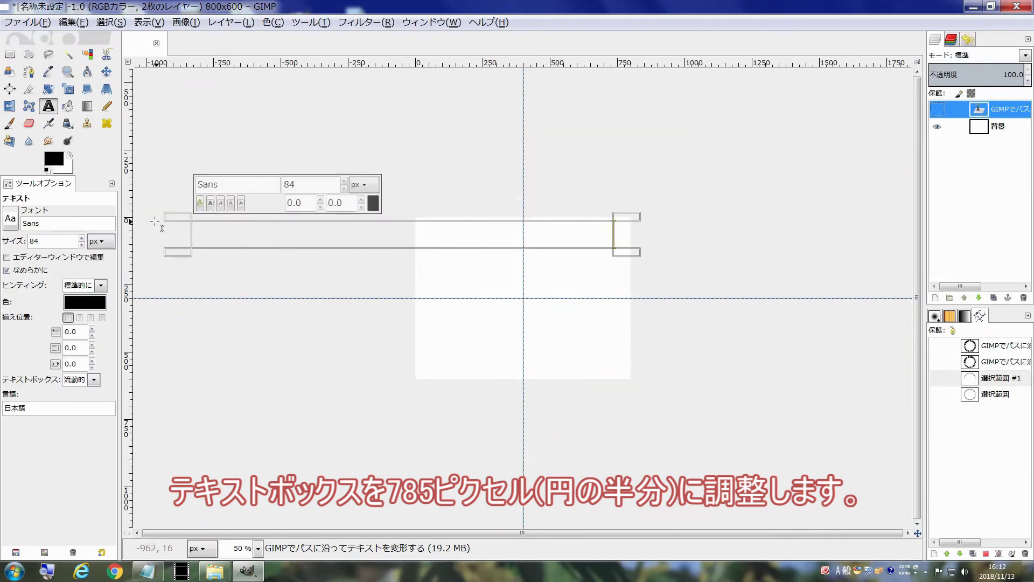
{"action": "mouse_move", "coordinate": [174, 219]}
{"action": "left_mouse_down"}
{"action": "mouse_move", "coordinate": [436, 247]}
{"action": "mouse_move", "coordinate": [404, 244]}
{"action": "mouse_move", "coordinate": [390, 222]}
{"action": "left_mouse_up"}
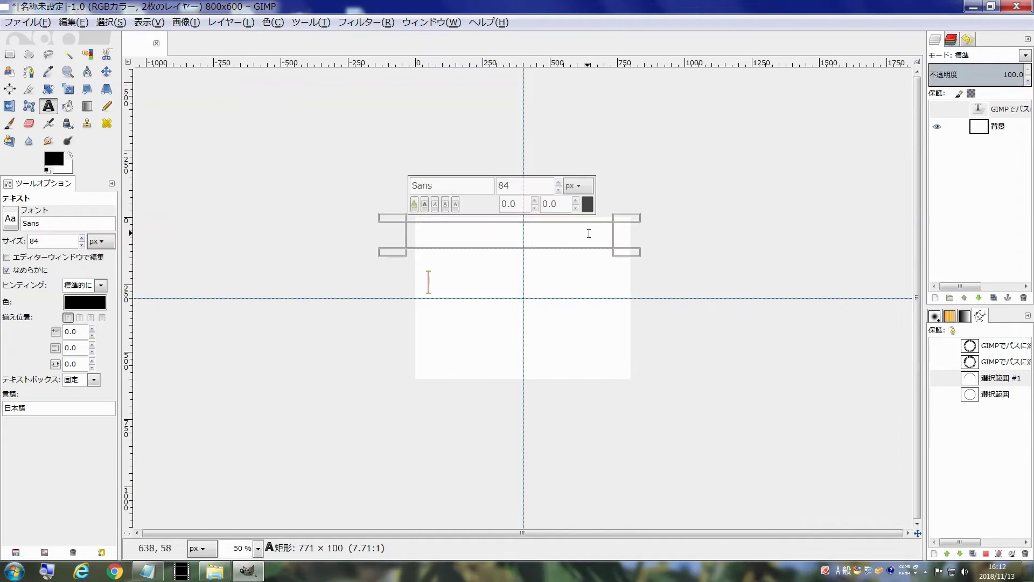
{"action": "left_click_drag", "start_coordinate": [621, 221], "coordinate": [846, 221]}
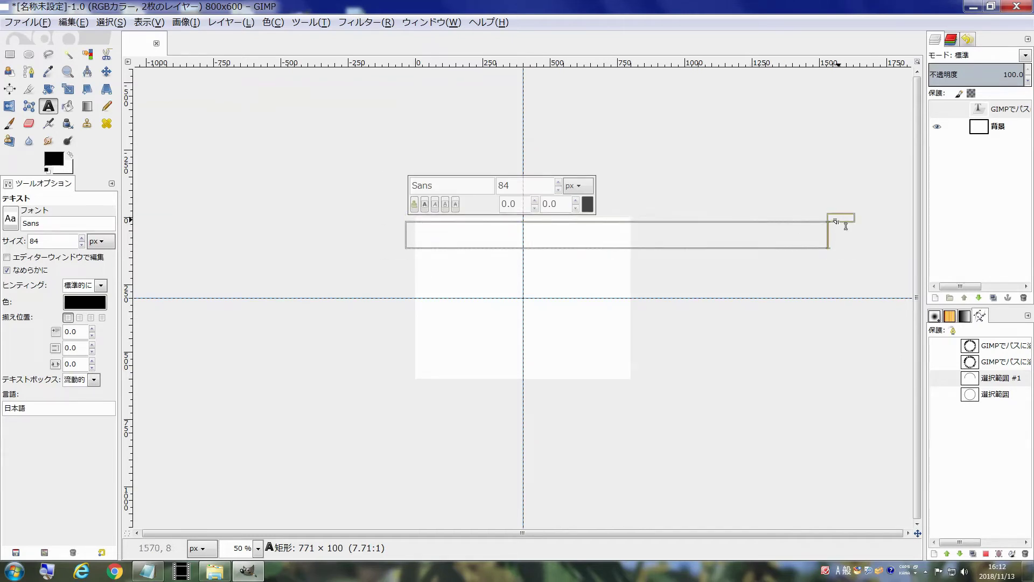
{"action": "mouse_move", "coordinate": [840, 218]}
{"action": "left_mouse_down"}
{"action": "mouse_move", "coordinate": [665, 217]}
{"action": "mouse_move", "coordinate": [632, 230]}
{"action": "mouse_move", "coordinate": [641, 237]}
{"action": "left_mouse_up"}
{"action": "key", "text": "2"}
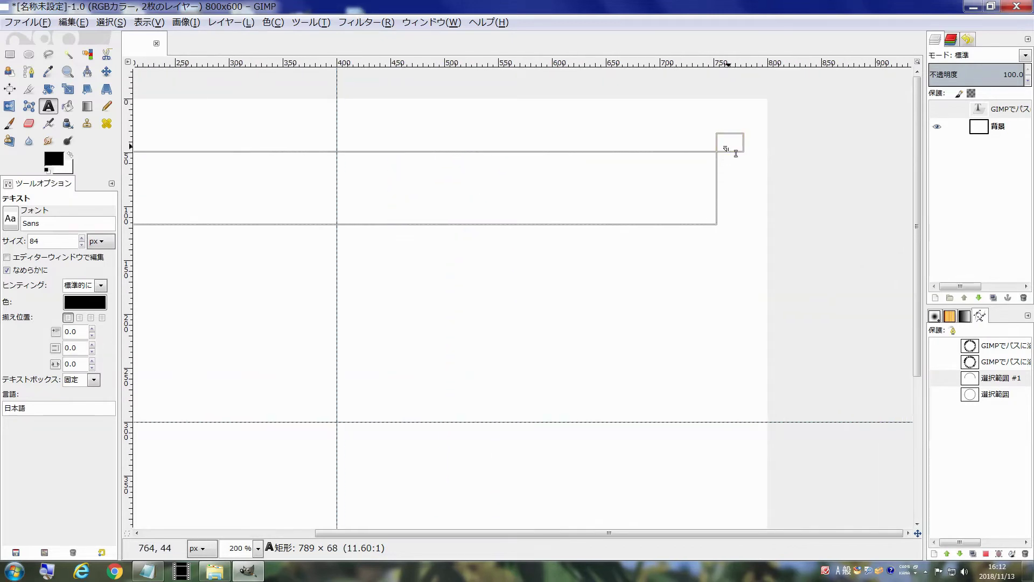
{"action": "left_click_drag", "start_coordinate": [736, 154], "coordinate": [732, 154]}
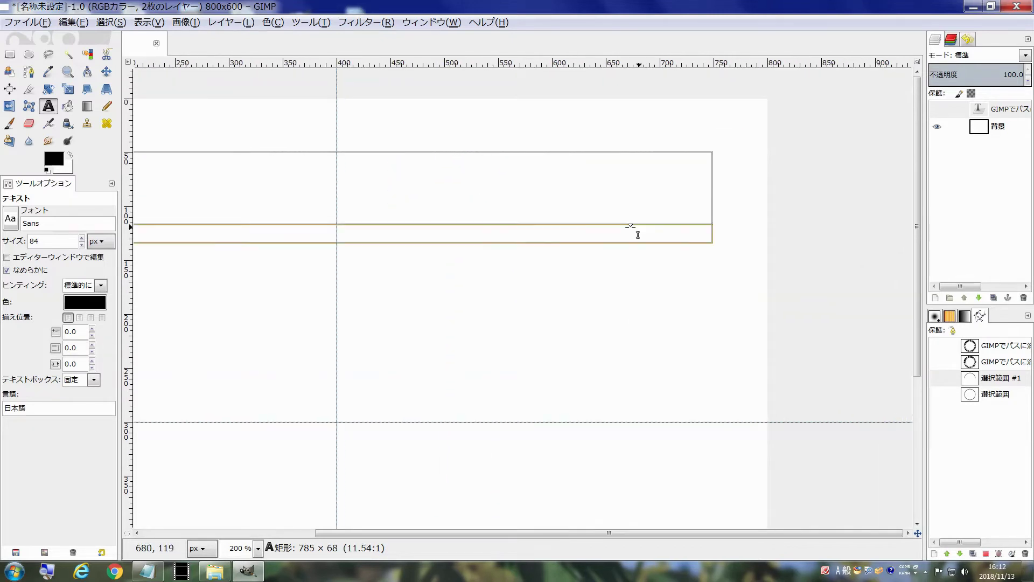
{"action": "key", "text": "1"}
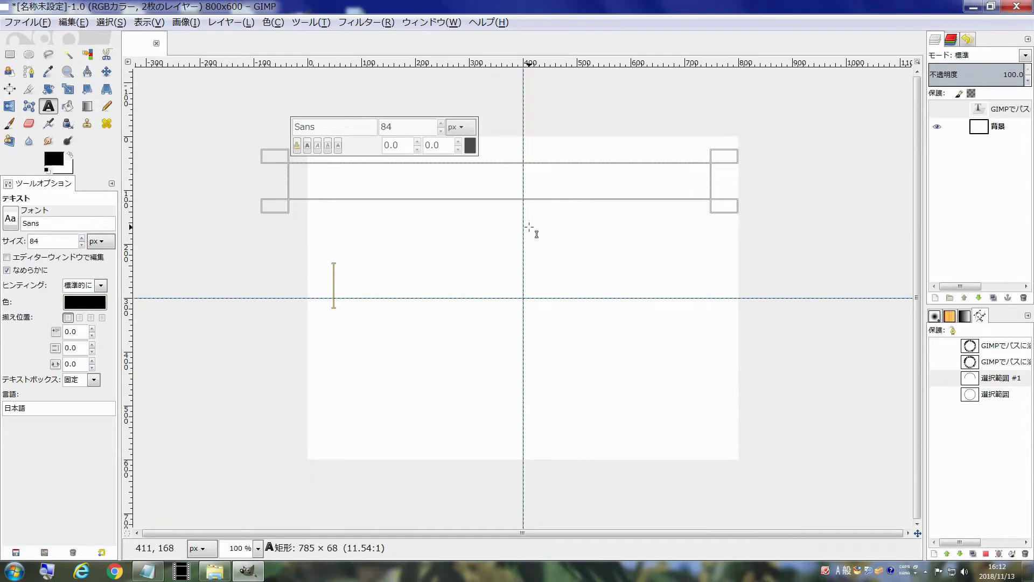
Show the title layer, shrink its font to 42 px, and make path 選択範囲 #1 visible
{"action": "left_click", "coordinate": [938, 110]}
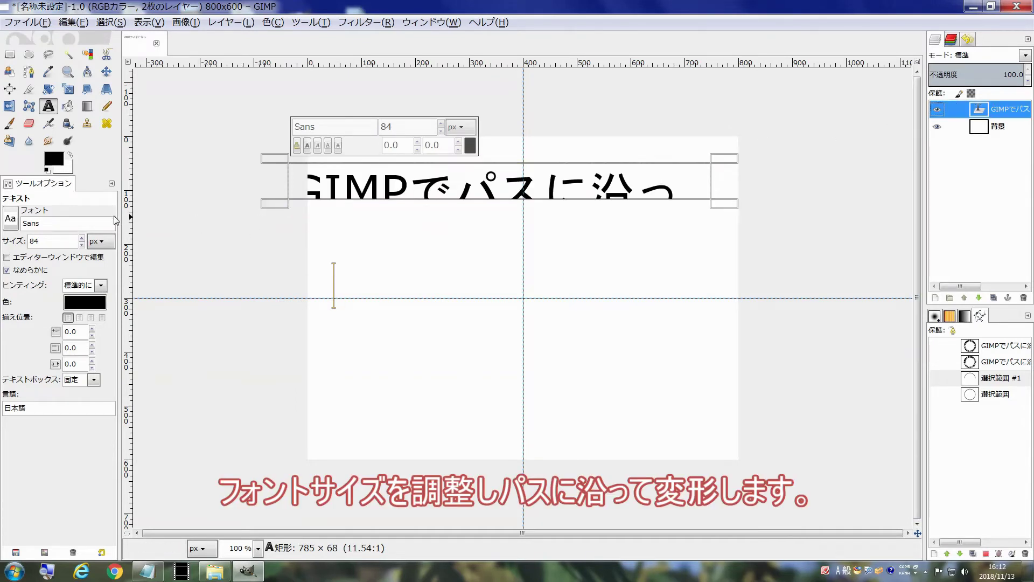
{"action": "left_click", "coordinate": [81, 244]}
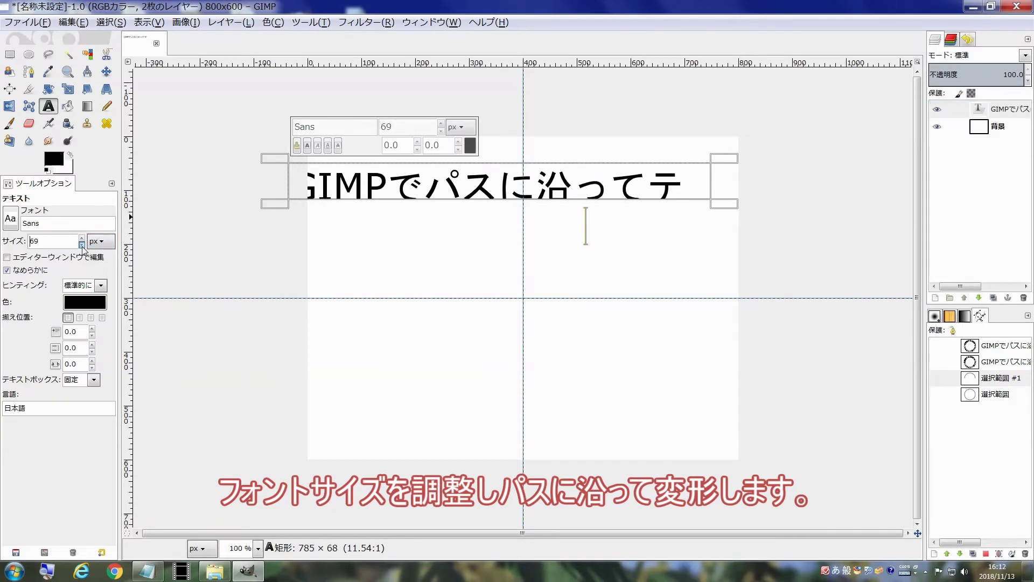
{"action": "left_click", "coordinate": [81, 244]}
{"action": "left_click", "coordinate": [81, 245]}
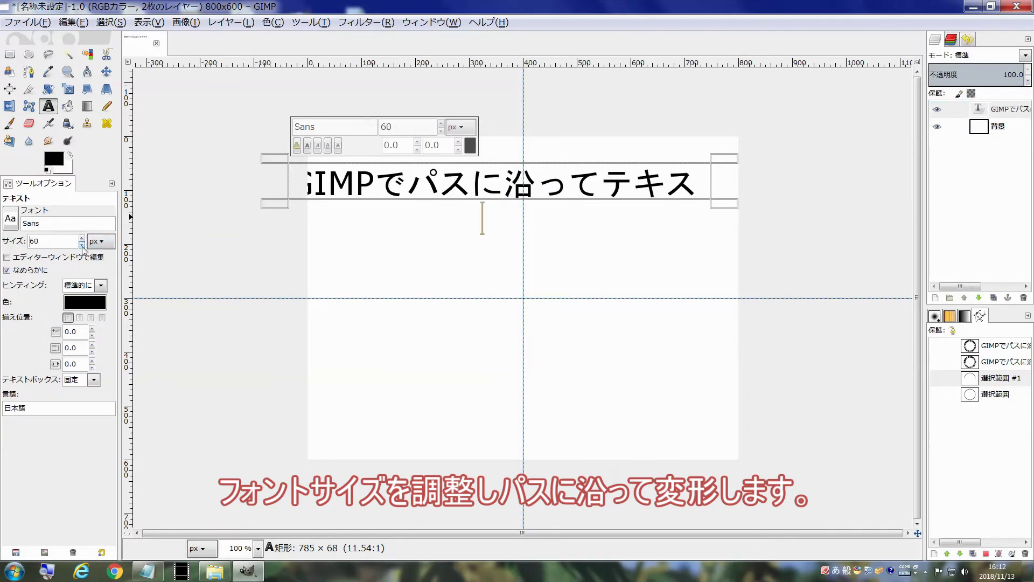
{"action": "left_click", "coordinate": [81, 244]}
{"action": "left_click", "coordinate": [81, 245]}
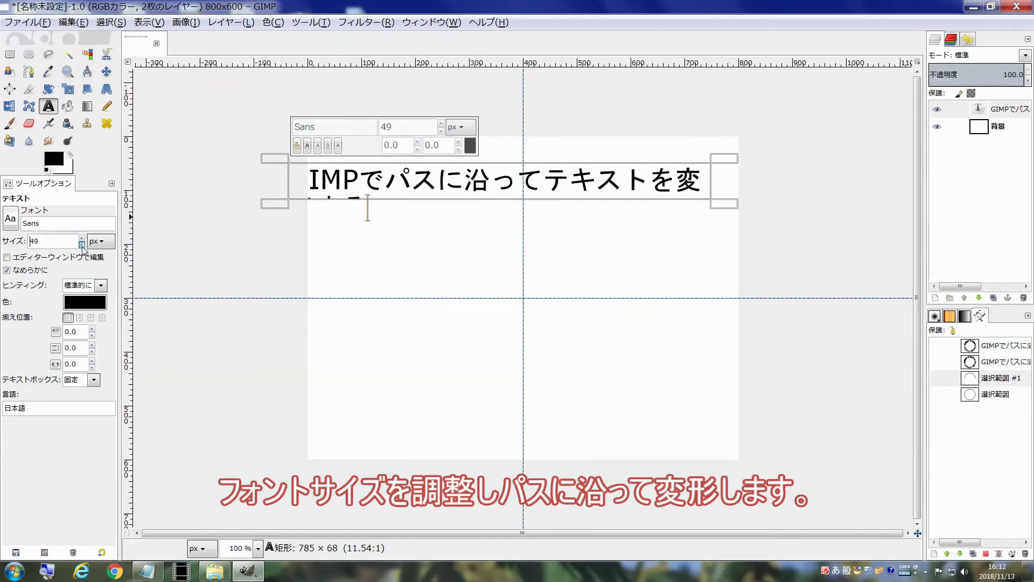
{"action": "left_click", "coordinate": [81, 245]}
{"action": "left_click", "coordinate": [81, 245]}
{"action": "left_click", "coordinate": [81, 244]}
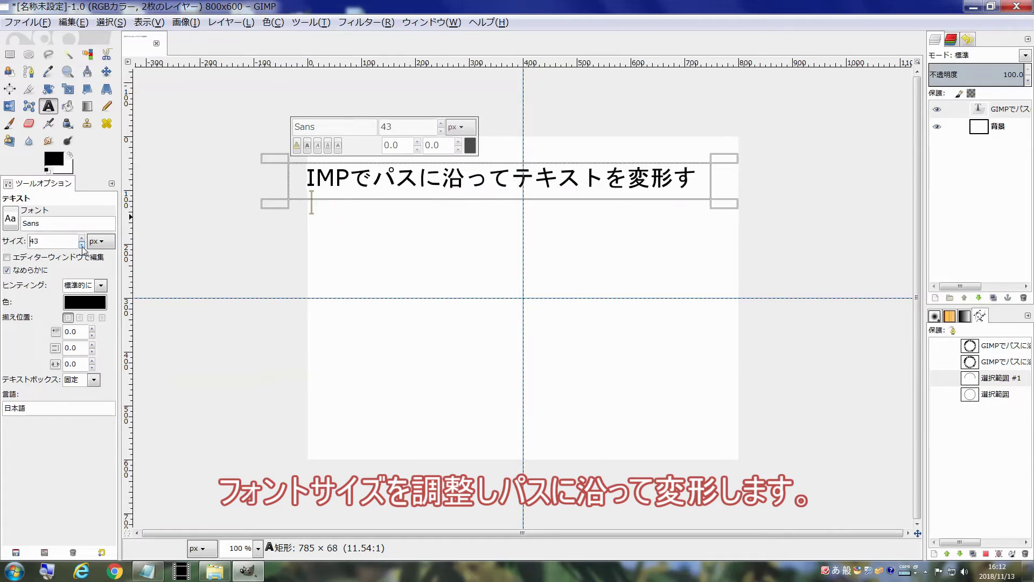
{"action": "left_click", "coordinate": [81, 245]}
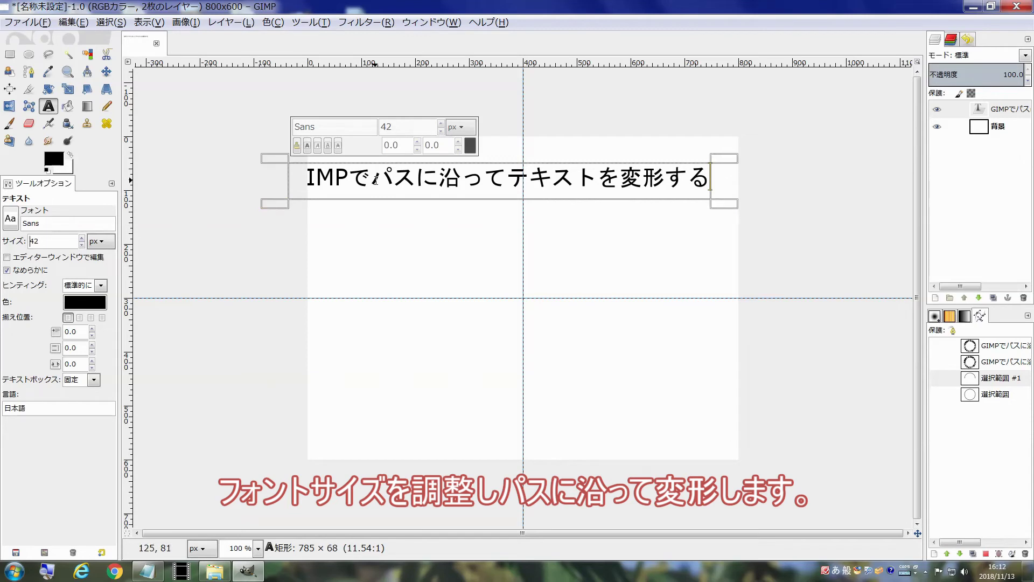
{"action": "left_click", "coordinate": [939, 379]}
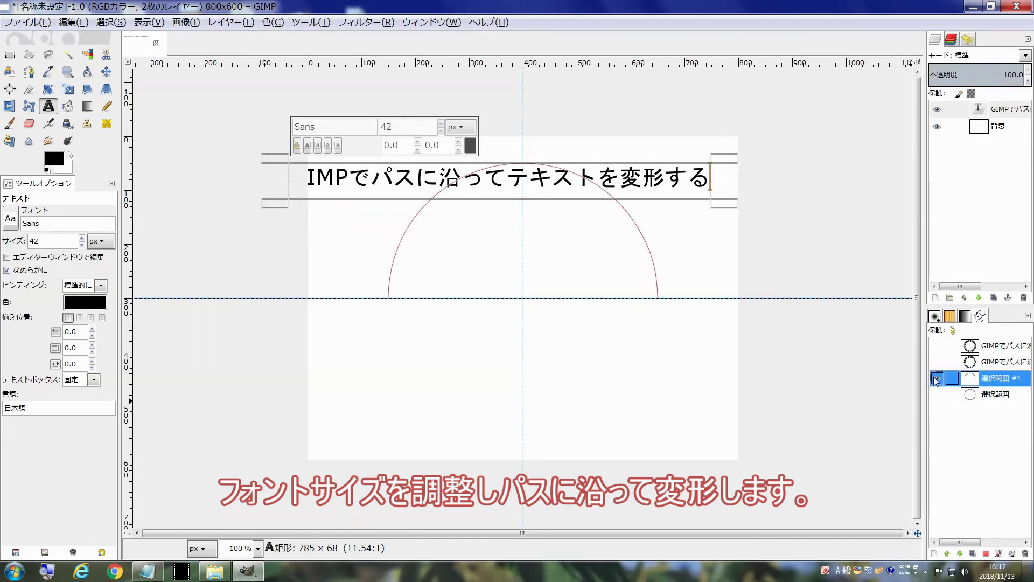
Apply Text along Path to bend the title over the semicircle arc
{"action": "right_click", "coordinate": [980, 112]}
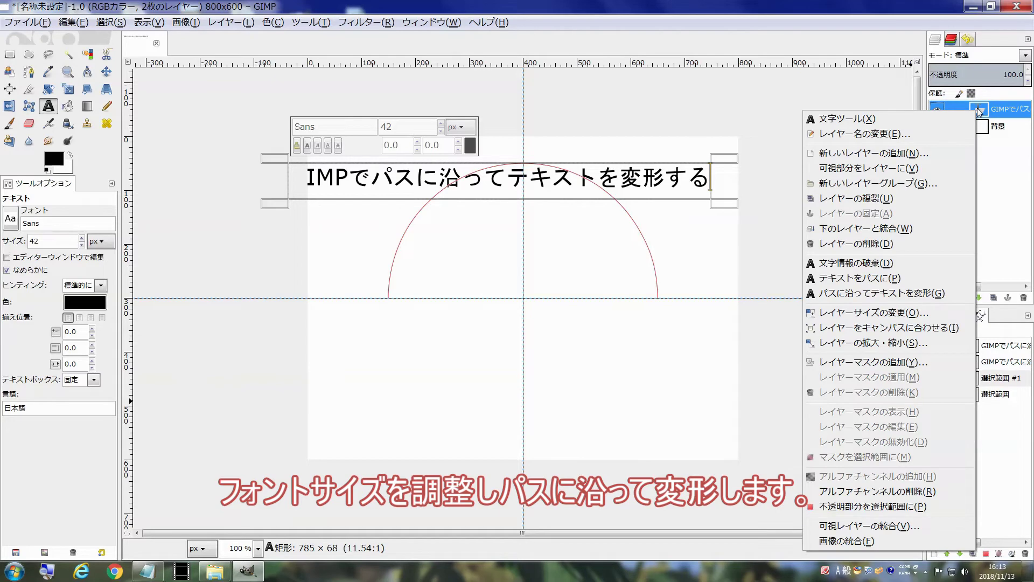
{"action": "left_click", "coordinate": [929, 293]}
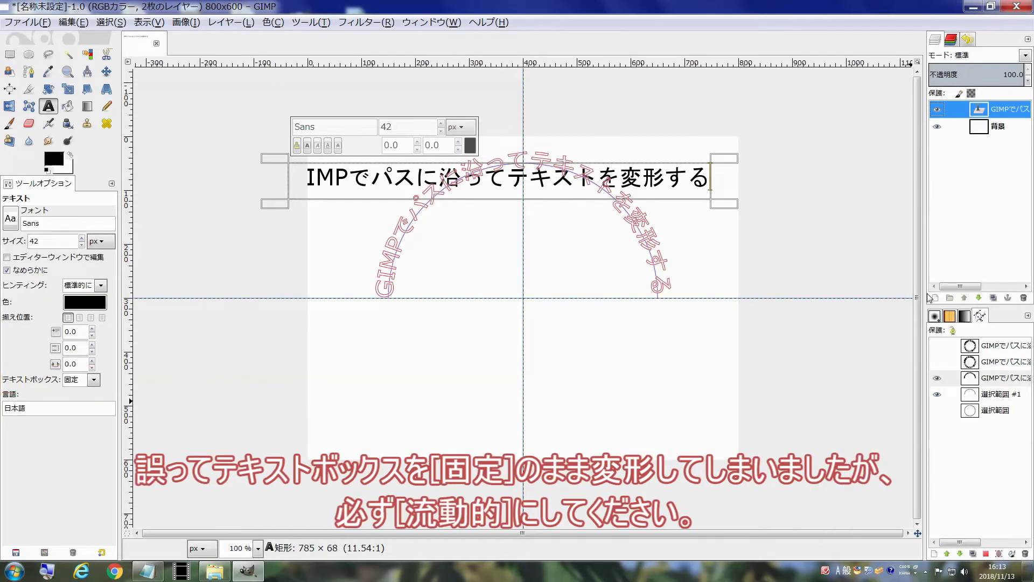
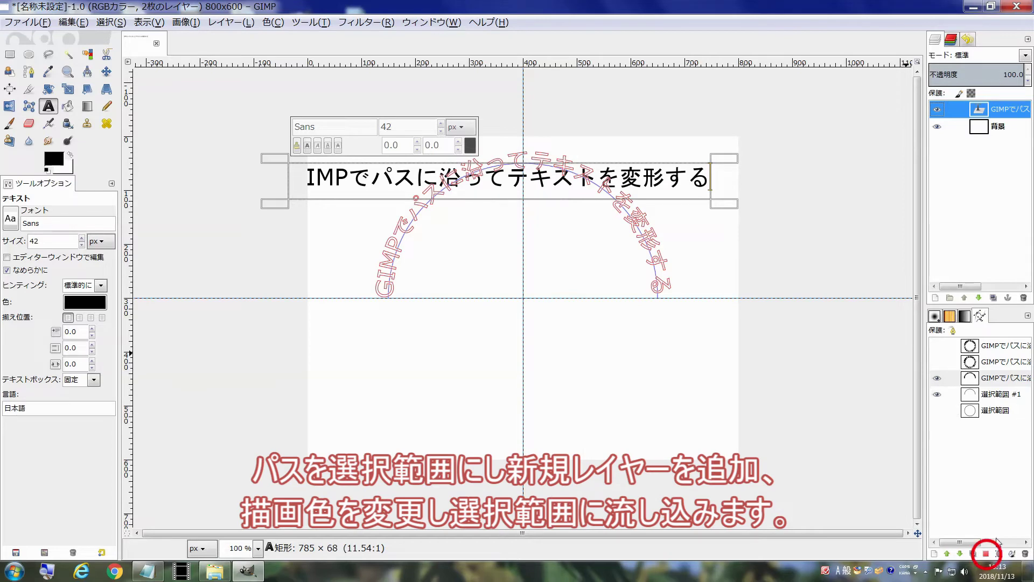
Turn the arc text path into a selection and add a new transparent layer
{"action": "left_click", "coordinate": [986, 555]}
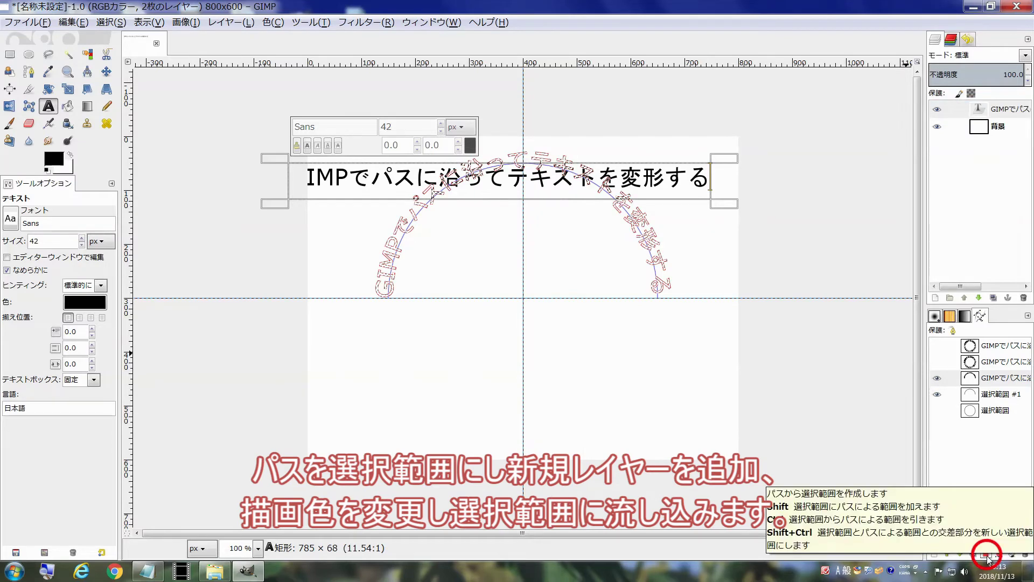
{"action": "left_click", "coordinate": [936, 298]}
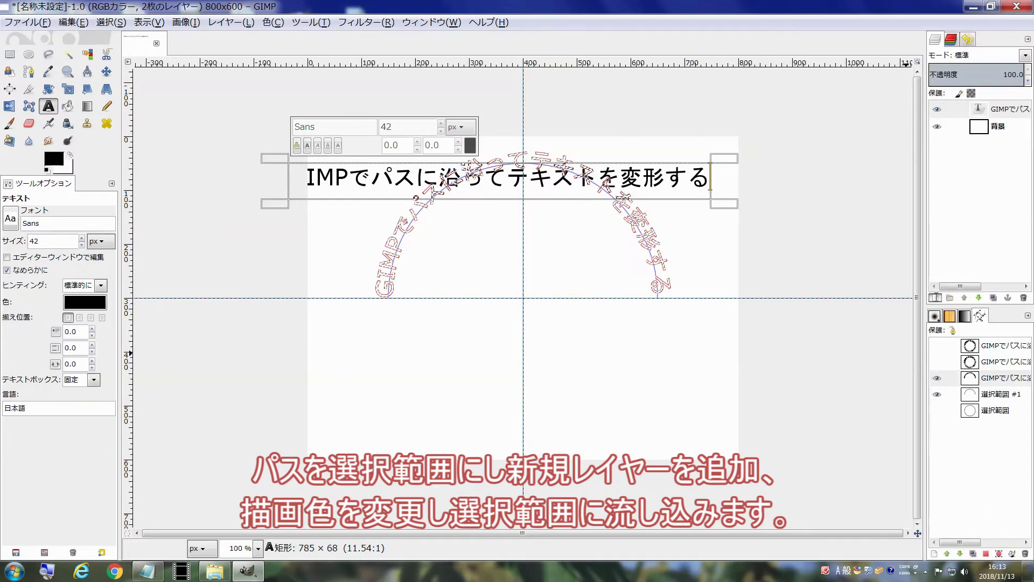
{"action": "left_click", "coordinate": [922, 408]}
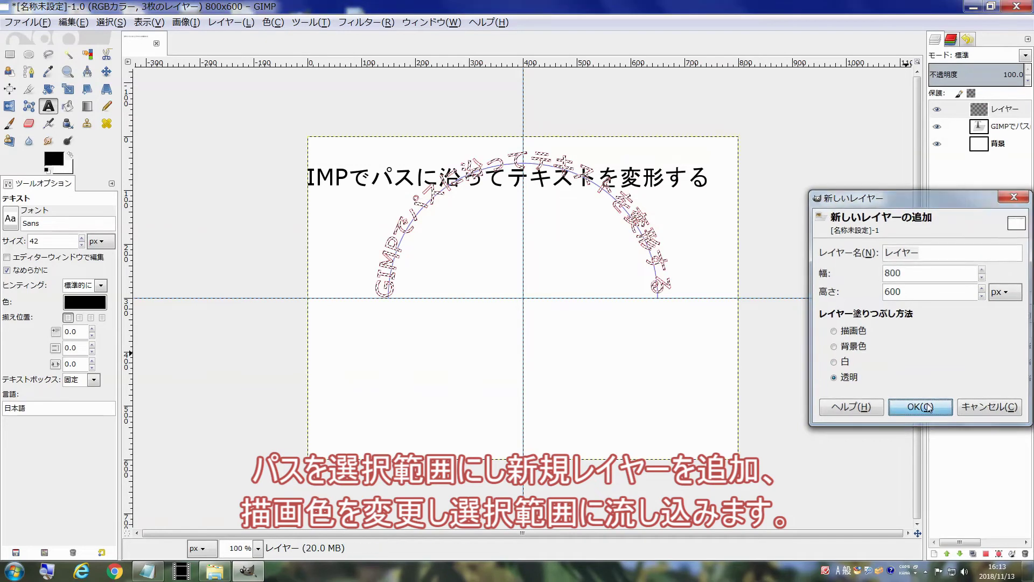
Fill the arc text selection with magenta fd30d5, then reselect the arc path
{"action": "left_click", "coordinate": [58, 161]}
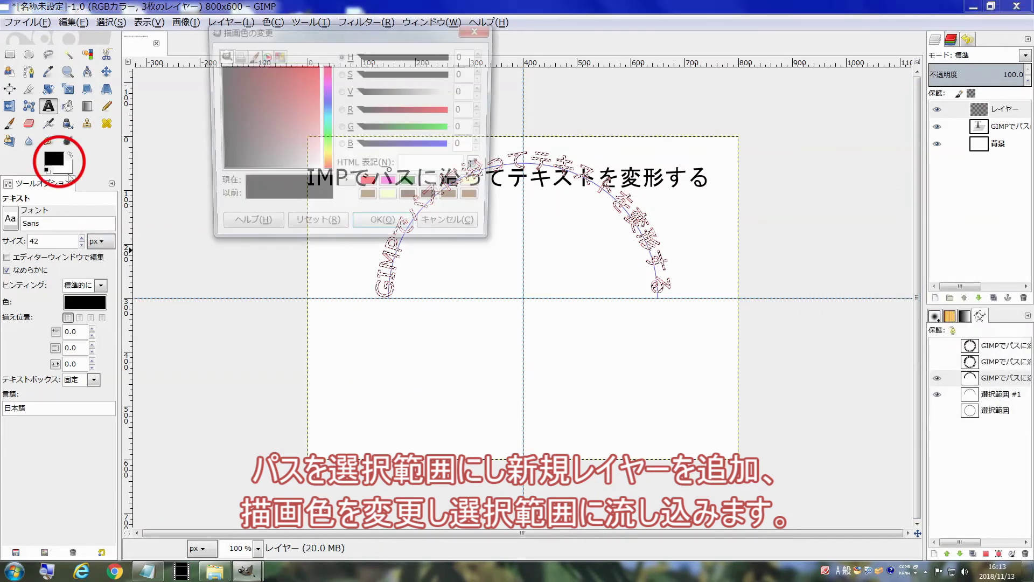
{"action": "left_click", "coordinate": [392, 186]}
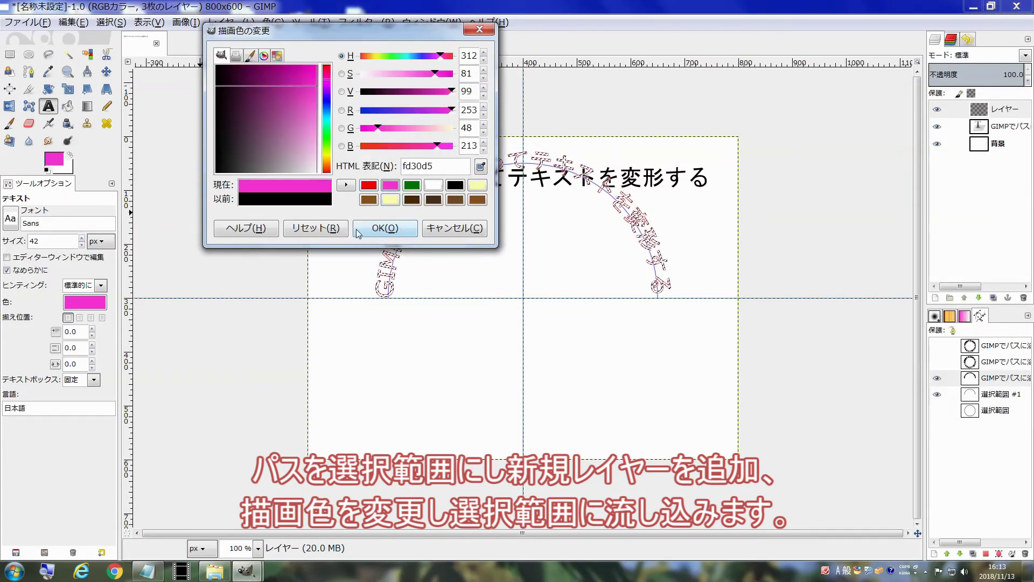
{"action": "left_click_drag", "start_coordinate": [286, 186], "coordinate": [656, 241]}
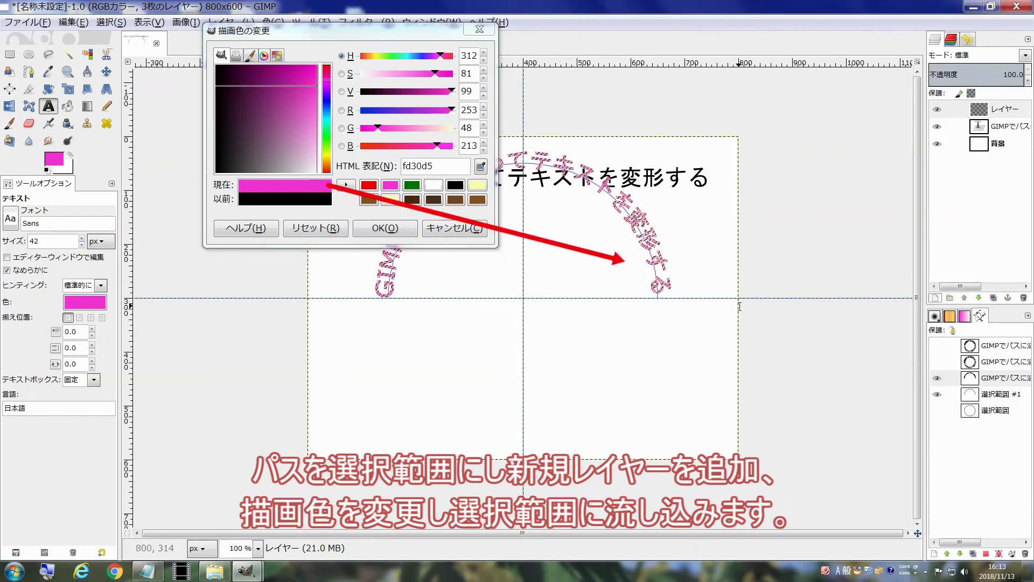
{"action": "left_click", "coordinate": [942, 380]}
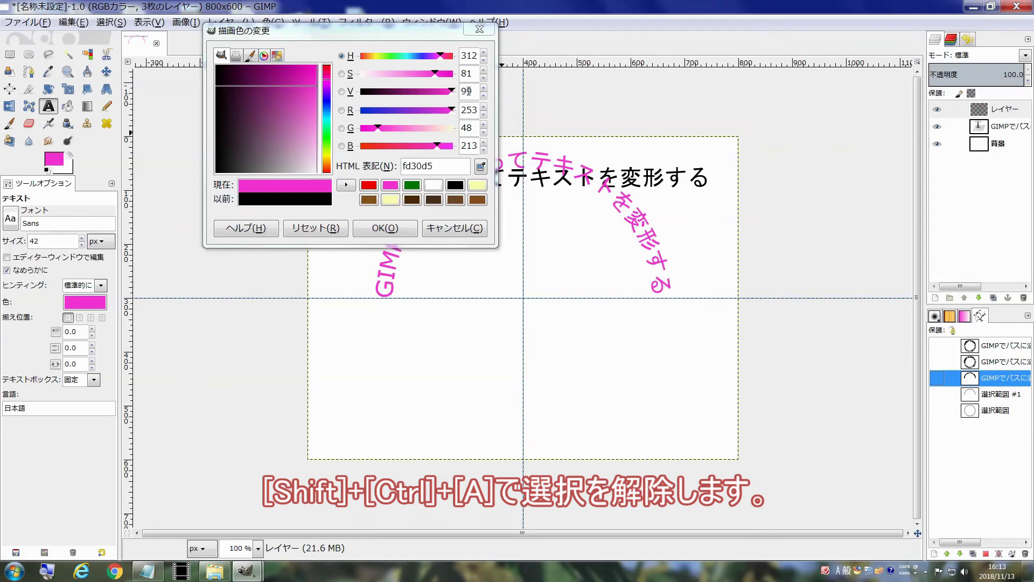
{"action": "left_click", "coordinate": [480, 227]}
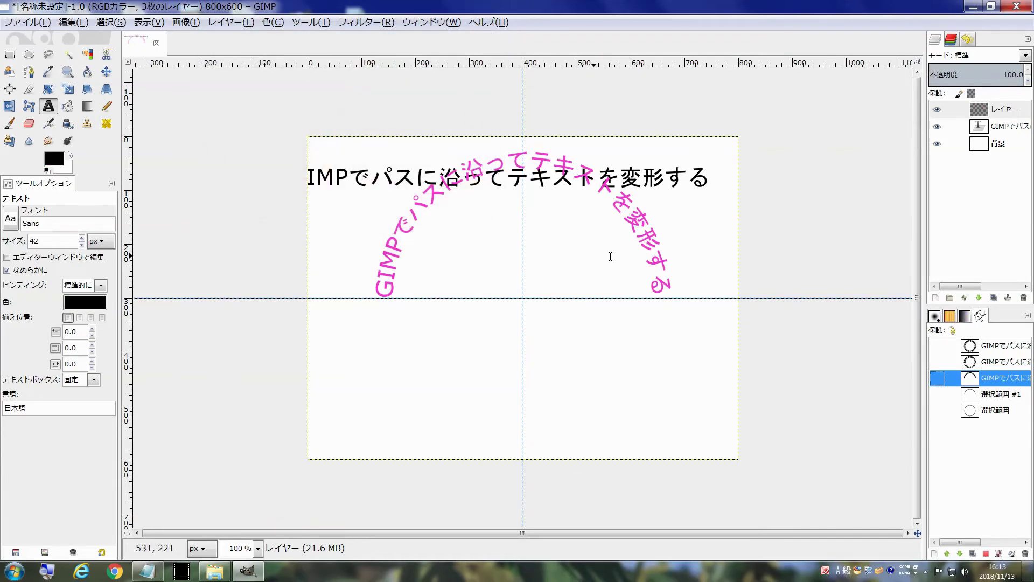
Hide the straight black text layer
{"action": "left_click", "coordinate": [939, 127]}
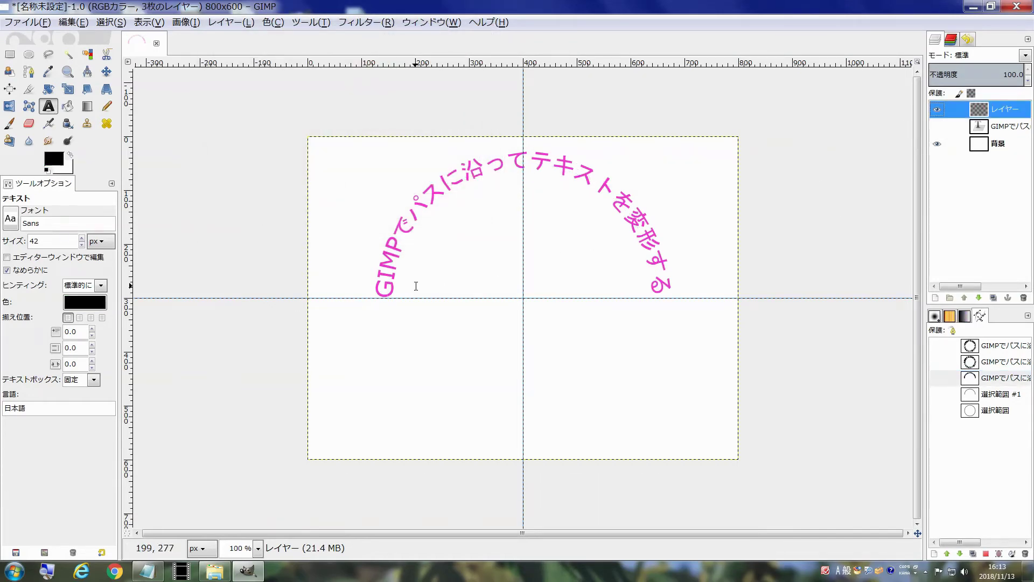
{"action": "scroll", "coordinate": [415, 285], "scroll_direction": "up", "scroll_amount": 1}
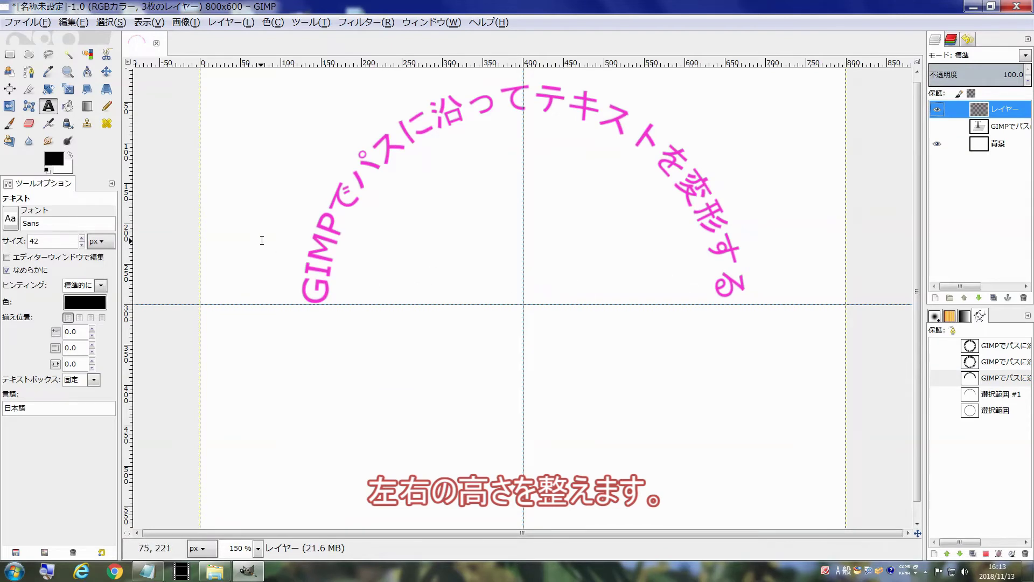
{"action": "scroll", "coordinate": [282, 237], "scroll_direction": "down", "scroll_amount": 1}
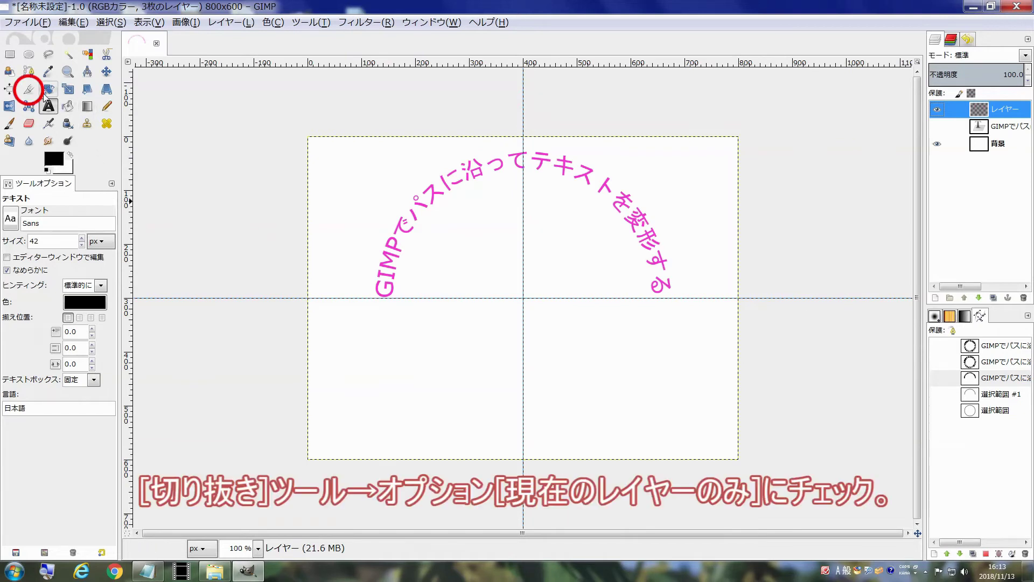
Crop the magenta arc layer alone, shrunk to the text's 549×270 bounds
{"action": "left_click", "coordinate": [29, 89]}
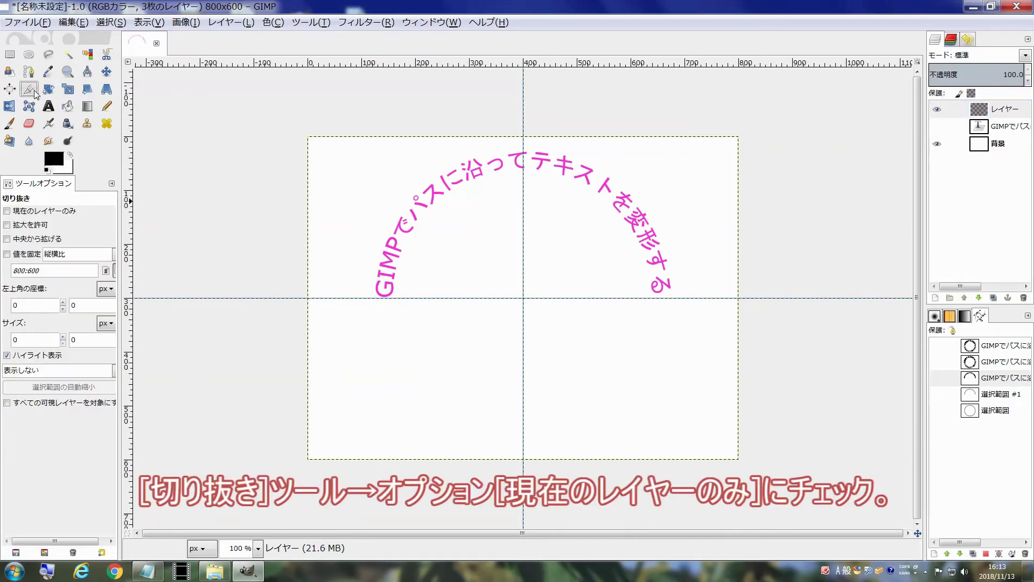
{"action": "left_click", "coordinate": [8, 211]}
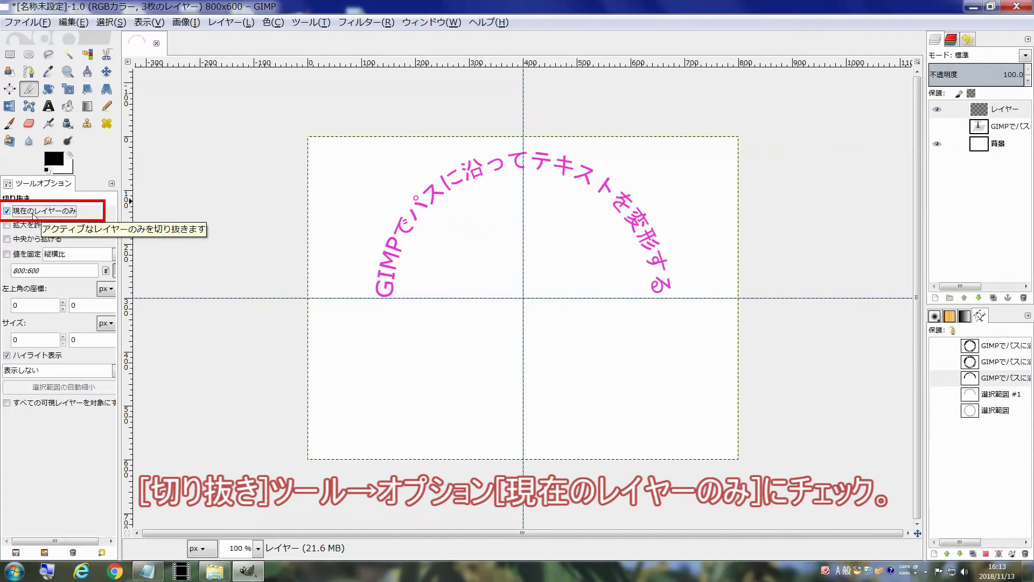
{"action": "mouse_move", "coordinate": [320, 137]}
{"action": "left_mouse_down"}
{"action": "mouse_move", "coordinate": [463, 291]}
{"action": "mouse_move", "coordinate": [704, 314]}
{"action": "left_mouse_up"}
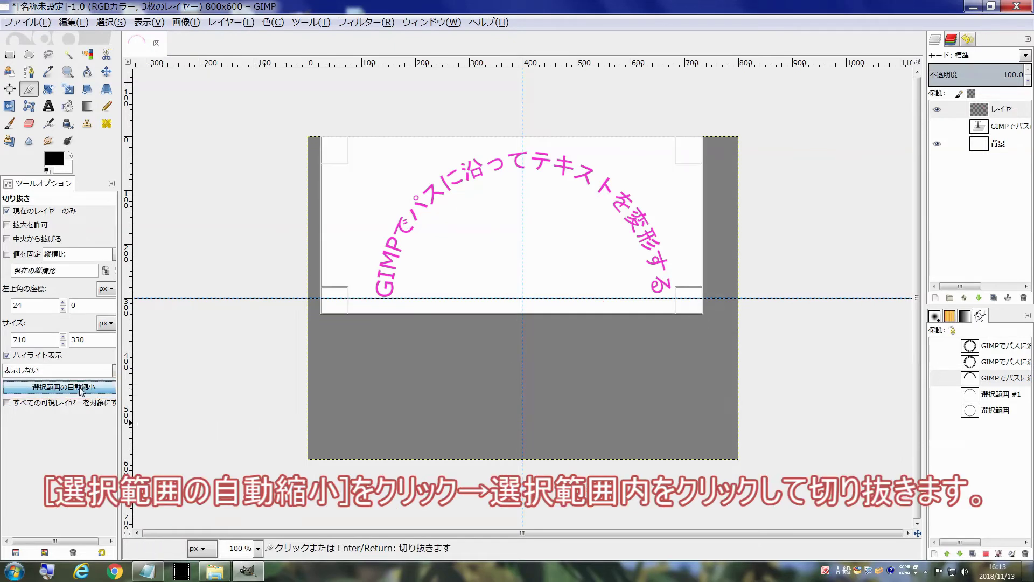
{"action": "left_click", "coordinate": [81, 388]}
{"action": "left_click", "coordinate": [510, 246]}
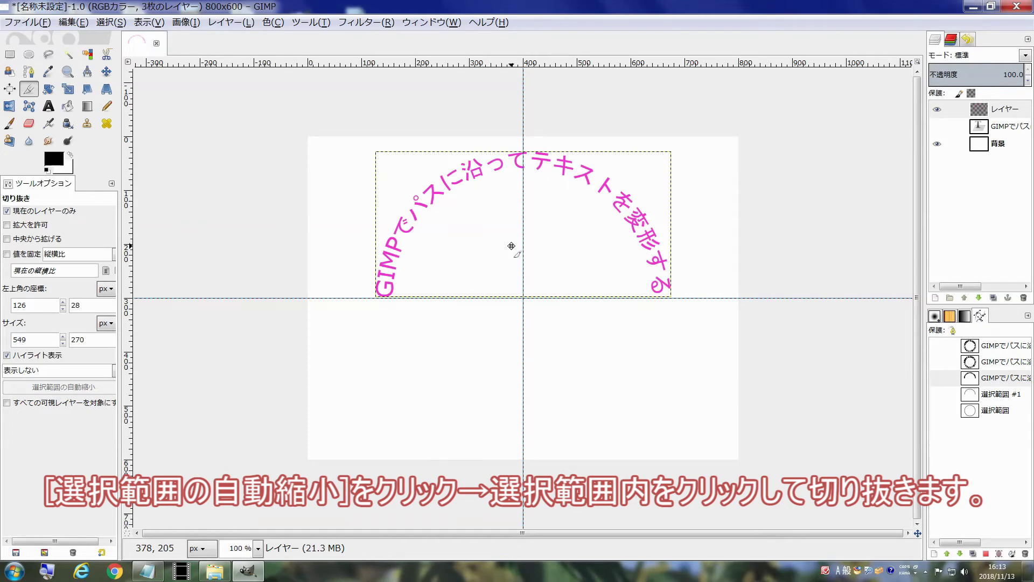
Start rotating the arc text layer with centre-line guides
{"action": "left_click", "coordinate": [48, 88]}
{"action": "left_click", "coordinate": [510, 231]}
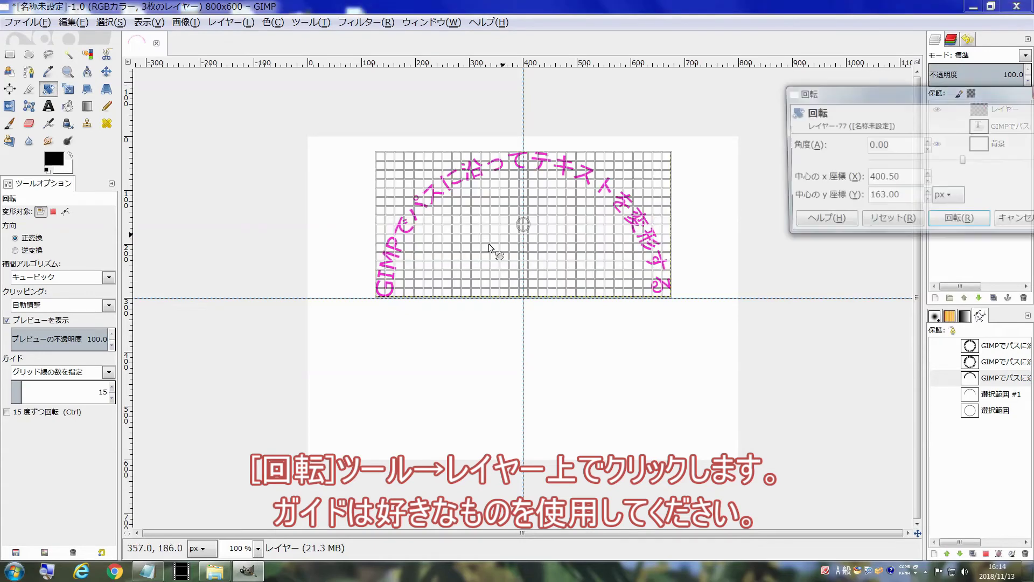
{"action": "left_click", "coordinate": [109, 372]}
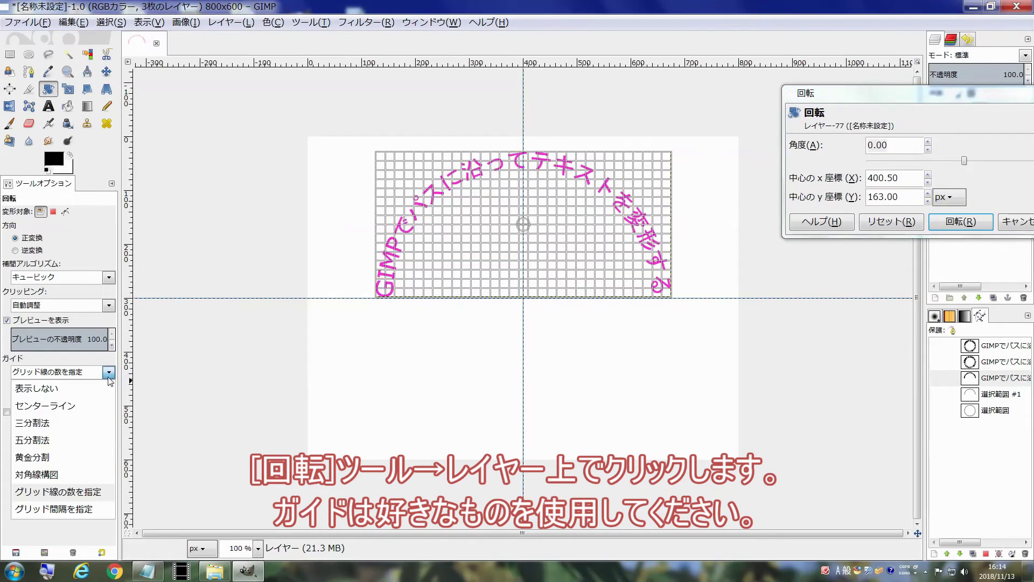
{"action": "left_click", "coordinate": [103, 405]}
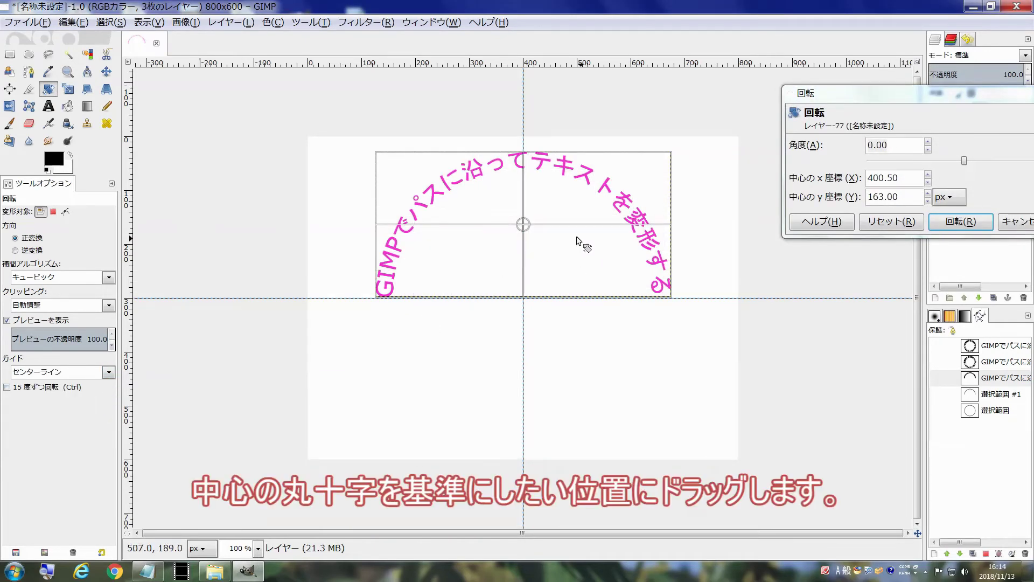
{"action": "scroll", "coordinate": [522, 243], "scroll_direction": "up", "scroll_amount": 2}
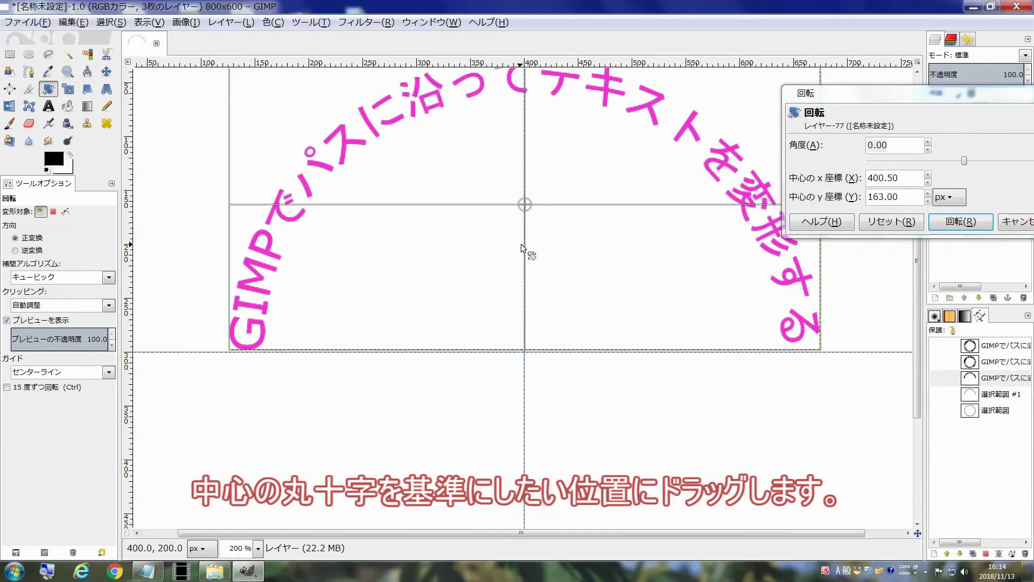
{"action": "scroll", "coordinate": [385, 329], "scroll_direction": "up", "scroll_amount": 1}
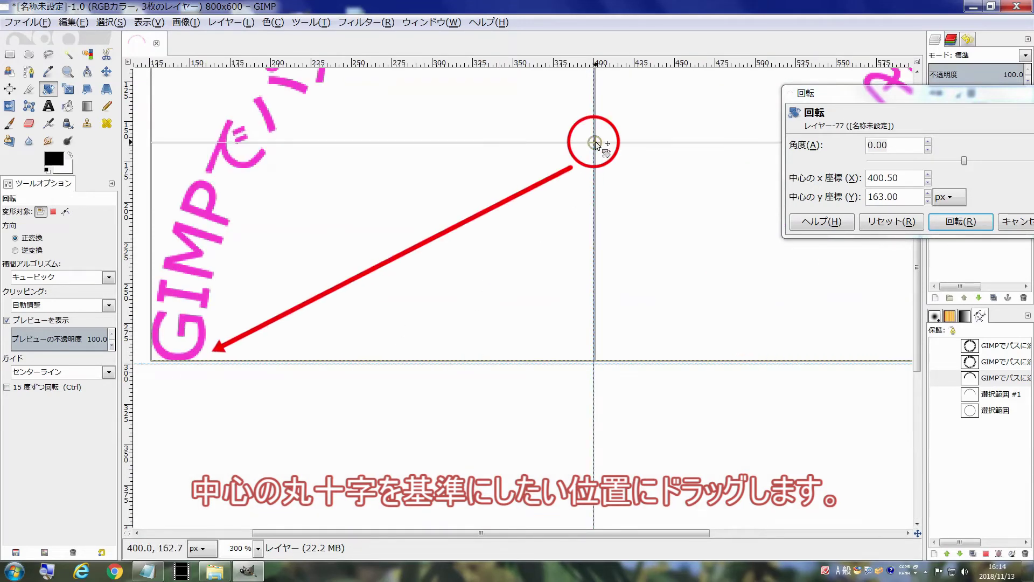
Move the rotation centre to the lower-left end of the arc text
{"action": "mouse_move", "coordinate": [594, 143]}
{"action": "left_mouse_down"}
{"action": "mouse_move", "coordinate": [399, 279]}
{"action": "mouse_move", "coordinate": [178, 361]}
{"action": "left_mouse_up"}
{"action": "scroll", "coordinate": [185, 369], "scroll_direction": "up", "scroll_amount": 2}
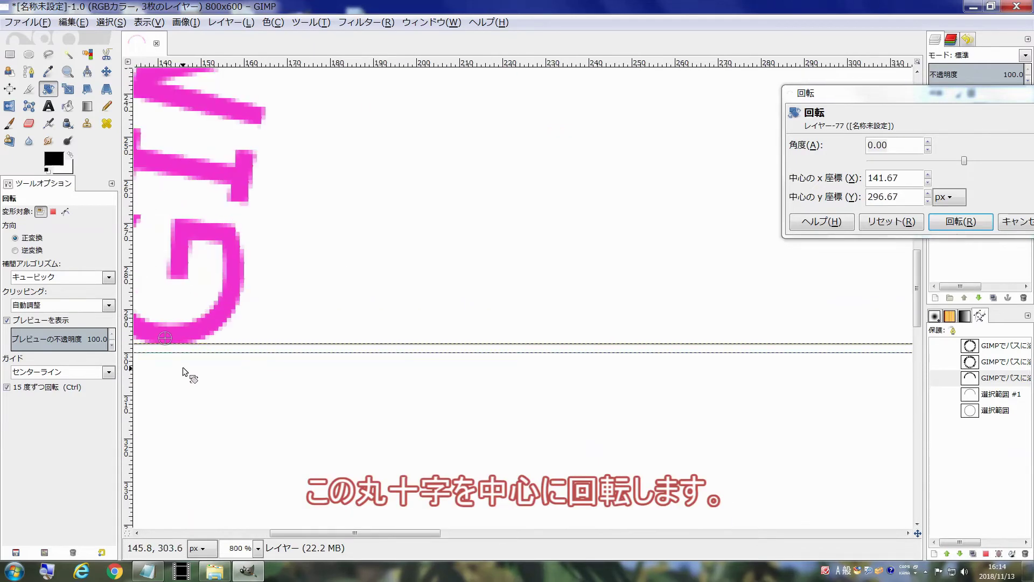
{"action": "scroll", "coordinate": [302, 356], "scroll_direction": "up", "scroll_amount": 1}
{"action": "left_click_drag", "start_coordinate": [286, 333], "coordinate": [286, 336]}
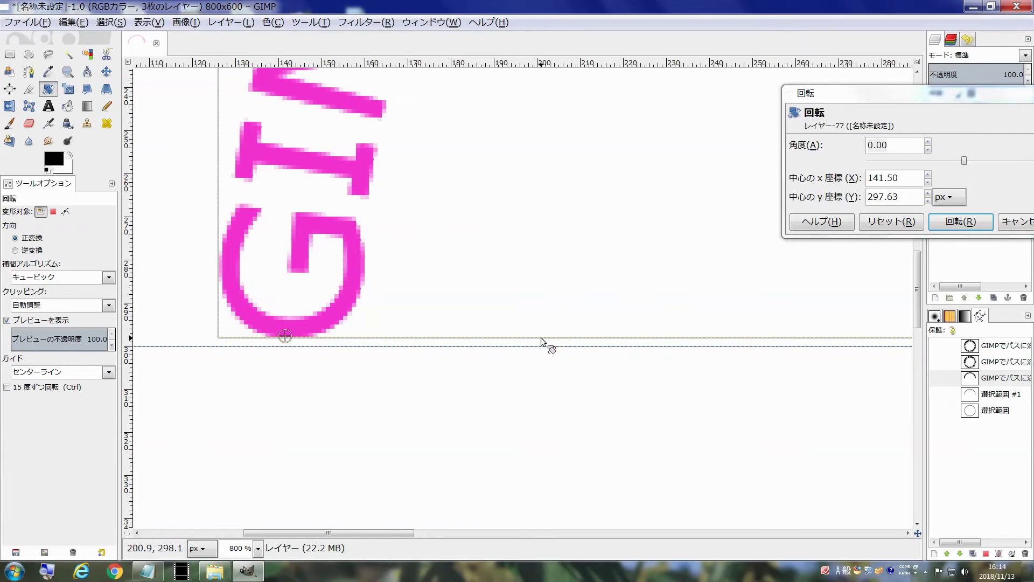
{"action": "scroll", "coordinate": [541, 342], "scroll_direction": "down", "scroll_amount": 2, "text": "ctrl"}
{"action": "scroll", "coordinate": [541, 342], "scroll_direction": "down", "scroll_amount": 1, "text": "ctrl"}
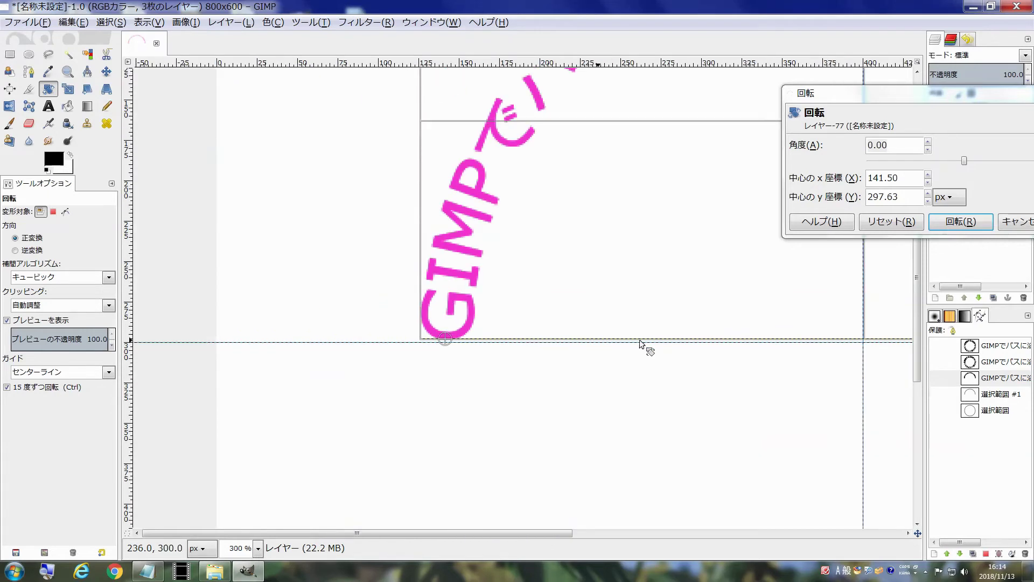
{"action": "scroll", "coordinate": [446, 339], "scroll_direction": "right", "scroll_amount": 2}
{"action": "scroll", "coordinate": [420, 340], "scroll_direction": "right", "scroll_amount": 2}
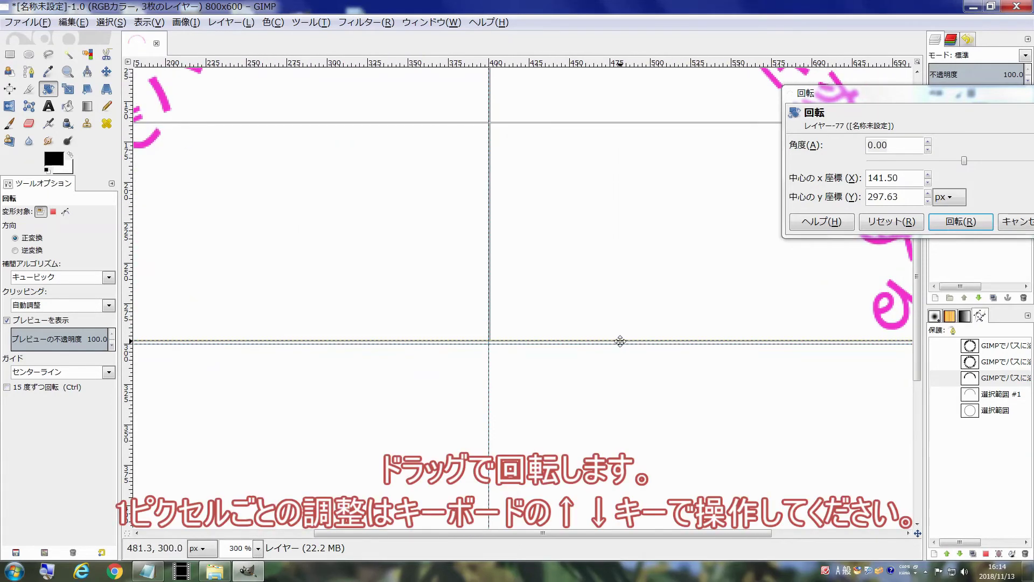
{"action": "scroll", "coordinate": [386, 341], "scroll_direction": "right", "scroll_amount": 5}
{"action": "scroll", "coordinate": [377, 341], "scroll_direction": "right", "scroll_amount": 2}
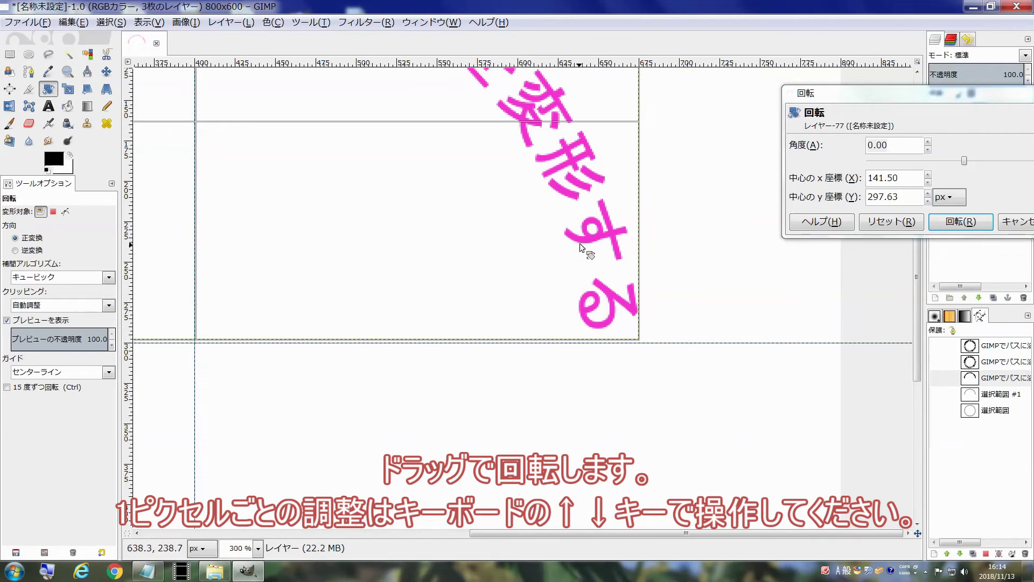
Tilt the arc text layer to a 0.75° angle and apply the rotation
{"action": "left_click_drag", "start_coordinate": [581, 247], "coordinate": [581, 252]}
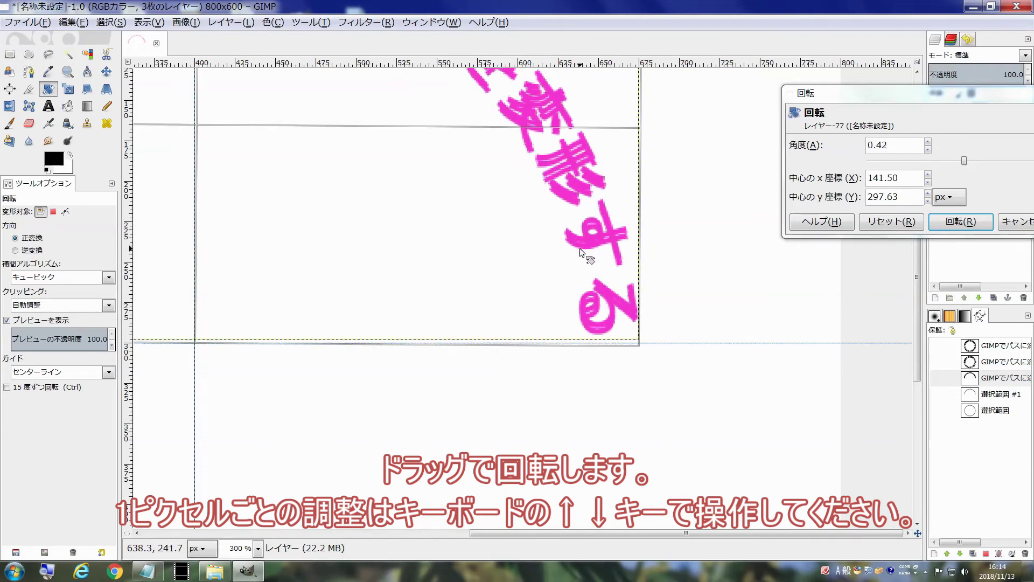
{"action": "key", "text": "Down"}
{"action": "key", "text": "Down"}
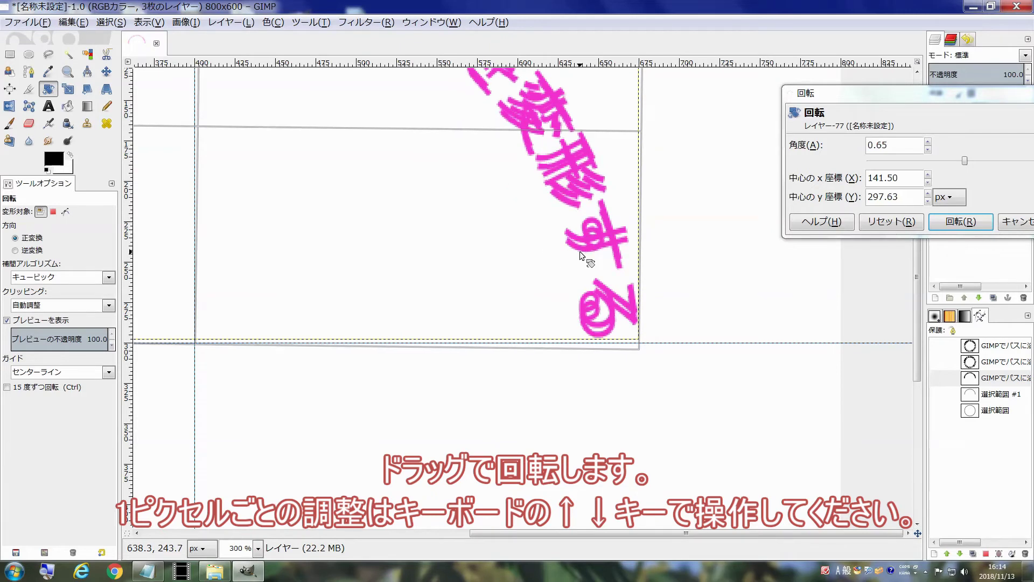
{"action": "key", "text": "Down"}
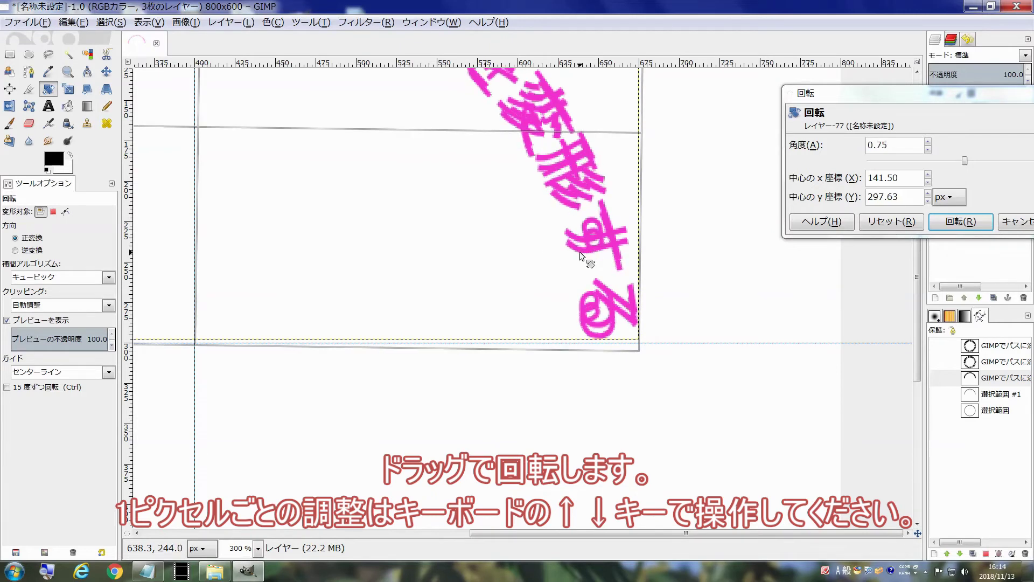
{"action": "key", "text": "Down"}
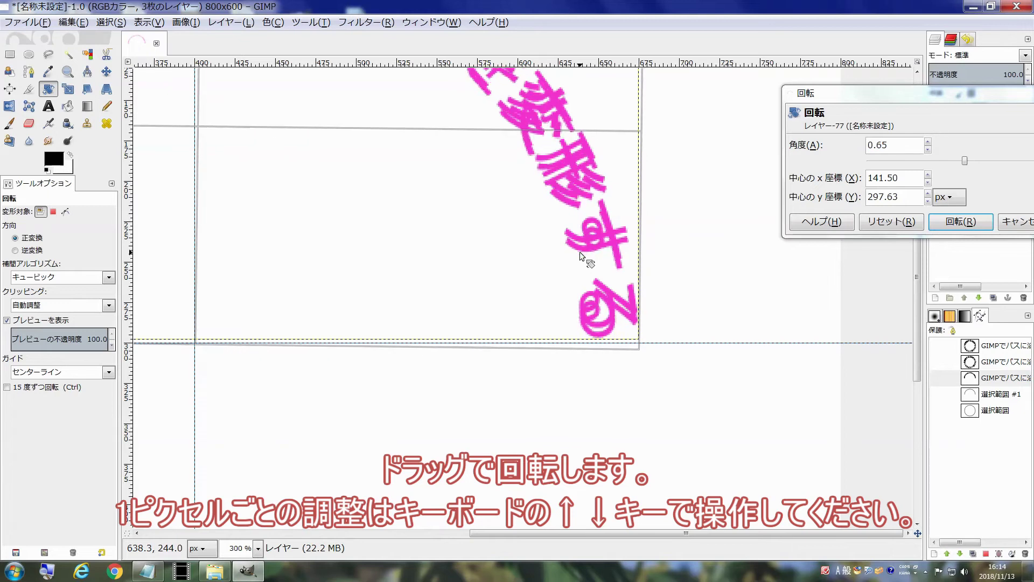
{"action": "key", "text": "Down"}
{"action": "key", "text": "Up"}
{"action": "key", "text": "Up"}
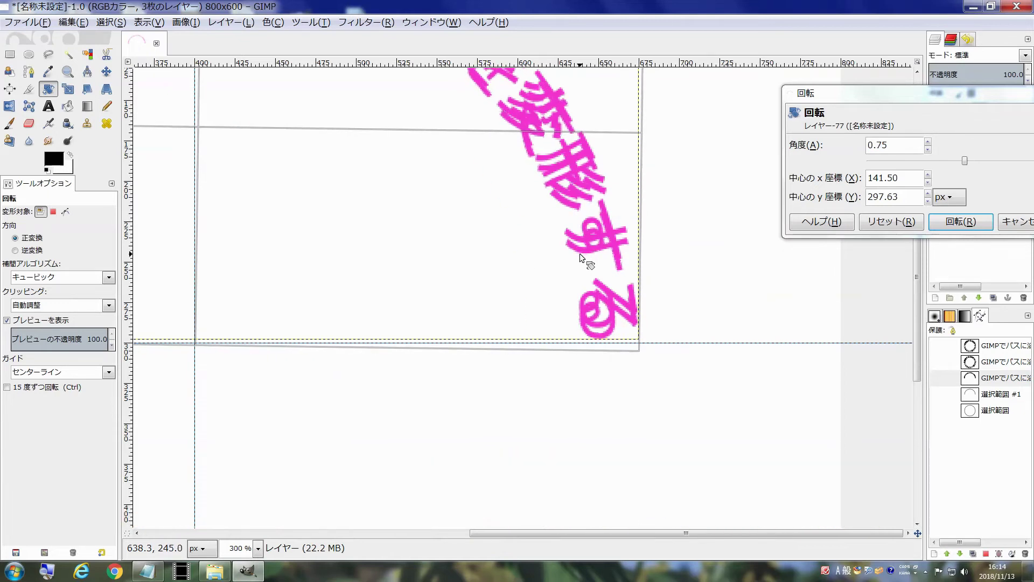
{"action": "left_click", "coordinate": [961, 222]}
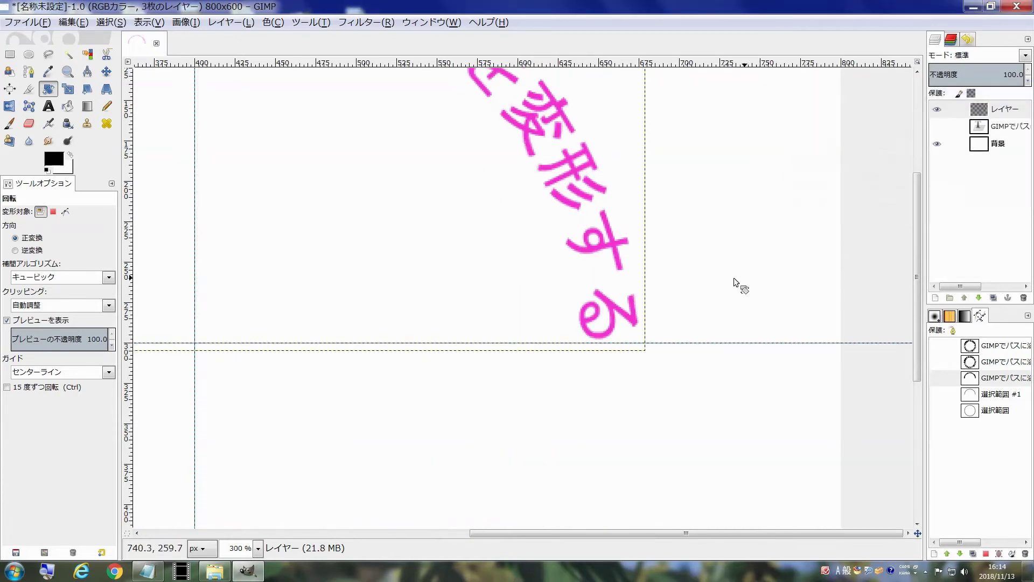
Resize the pink arc layer to the full canvas size with Layer to Image Size
{"action": "key", "text": "minus"}
{"action": "key", "text": "minus"}
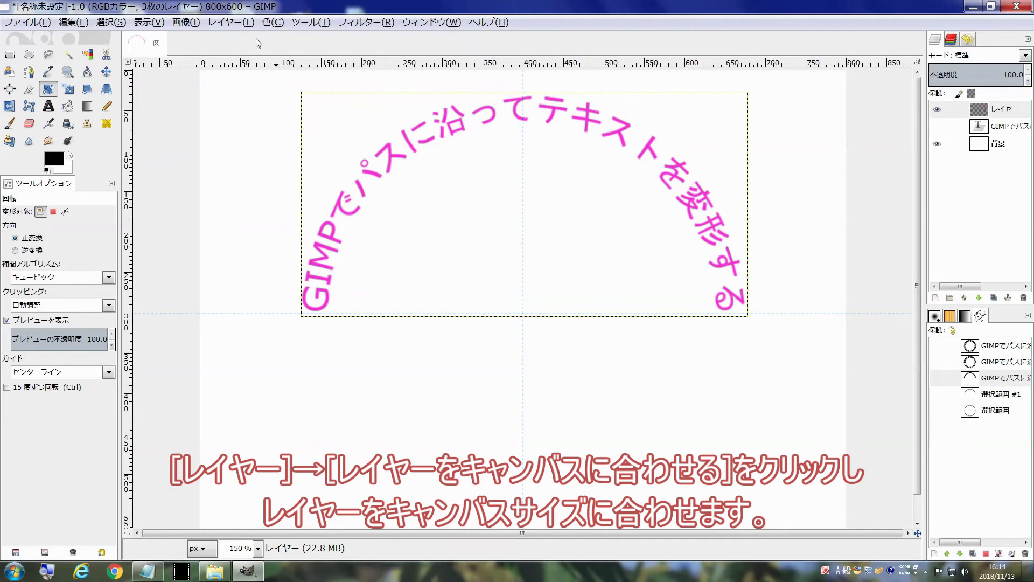
{"action": "left_click", "coordinate": [228, 24]}
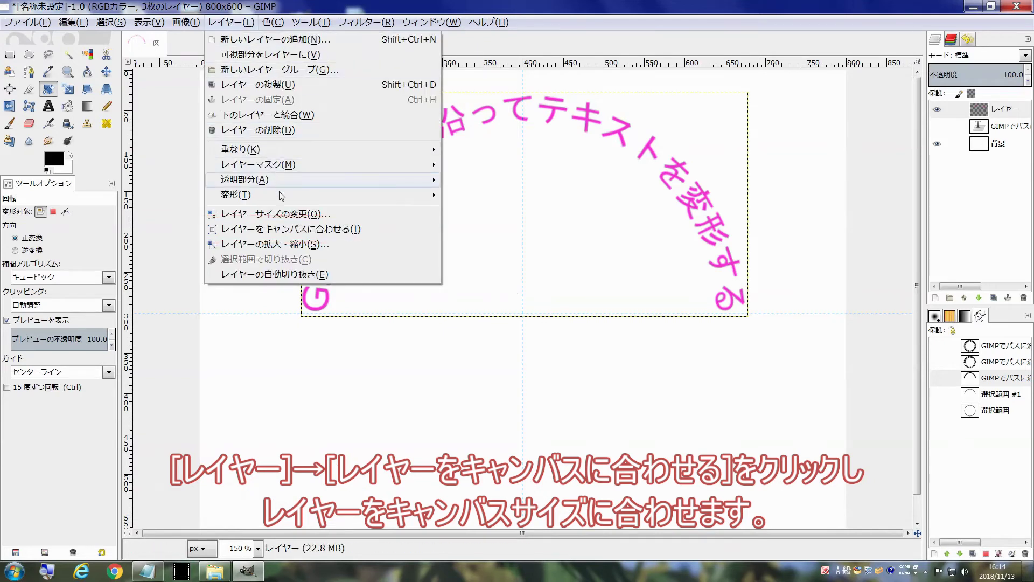
{"action": "left_click", "coordinate": [286, 229]}
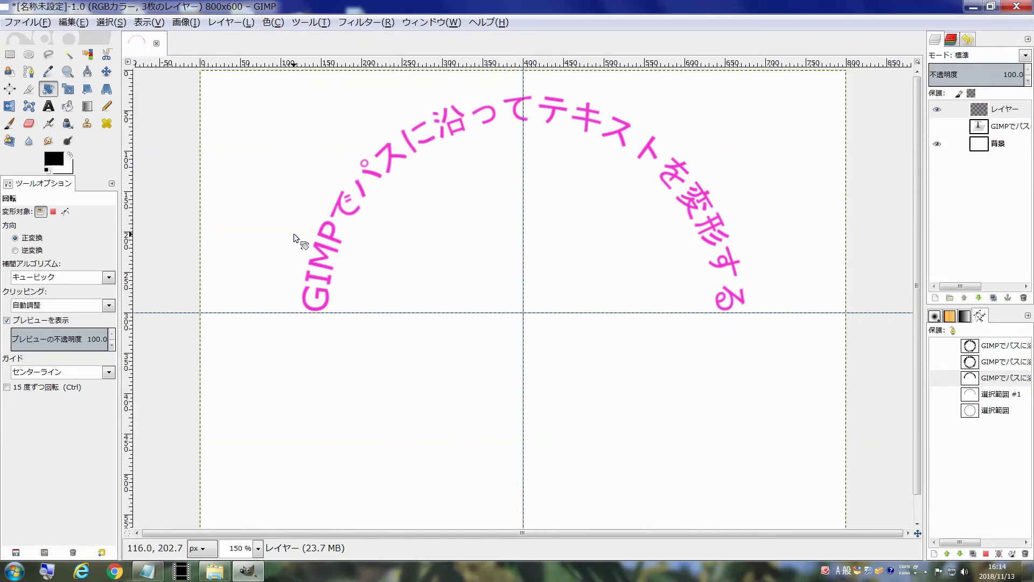
Hide the pink arc layer and reopen the straight text layer, visible, for editing
{"action": "left_click", "coordinate": [938, 109]}
{"action": "double_click", "coordinate": [980, 127]}
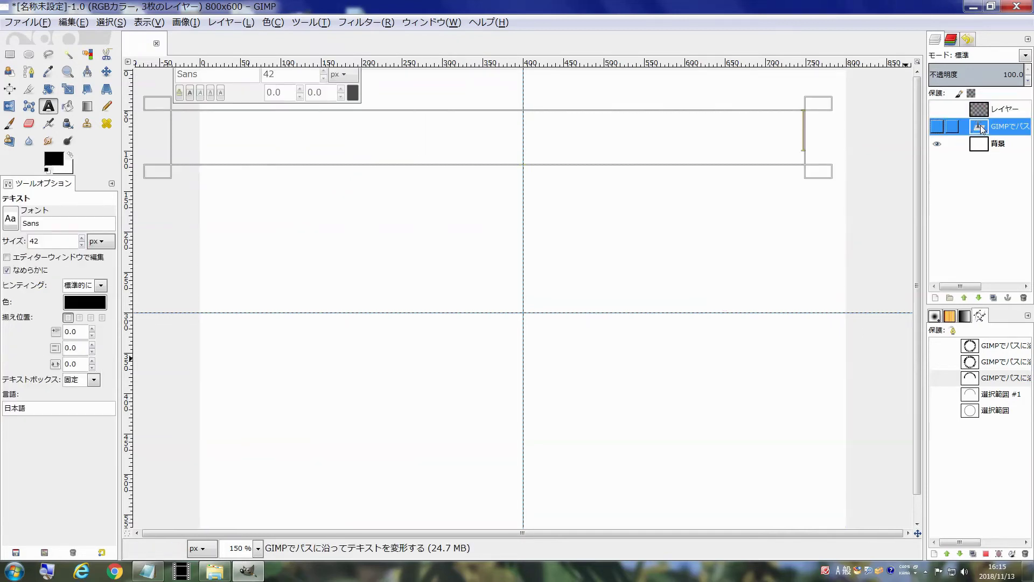
{"action": "left_click", "coordinate": [938, 127]}
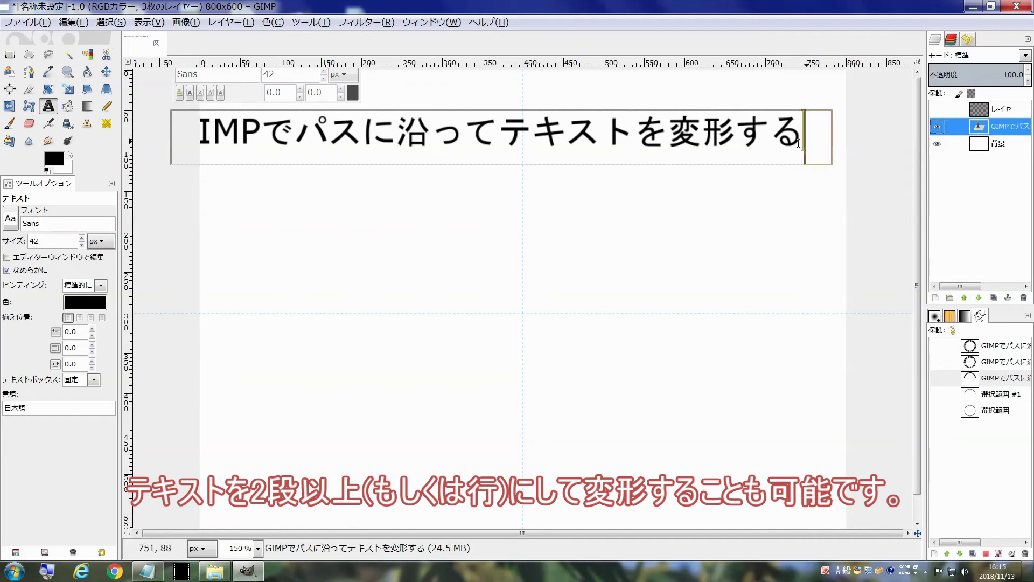
Paste a copy of the text line so the phrase appears on two lines
{"action": "left_click_drag", "start_coordinate": [801, 132], "coordinate": [165, 128]}
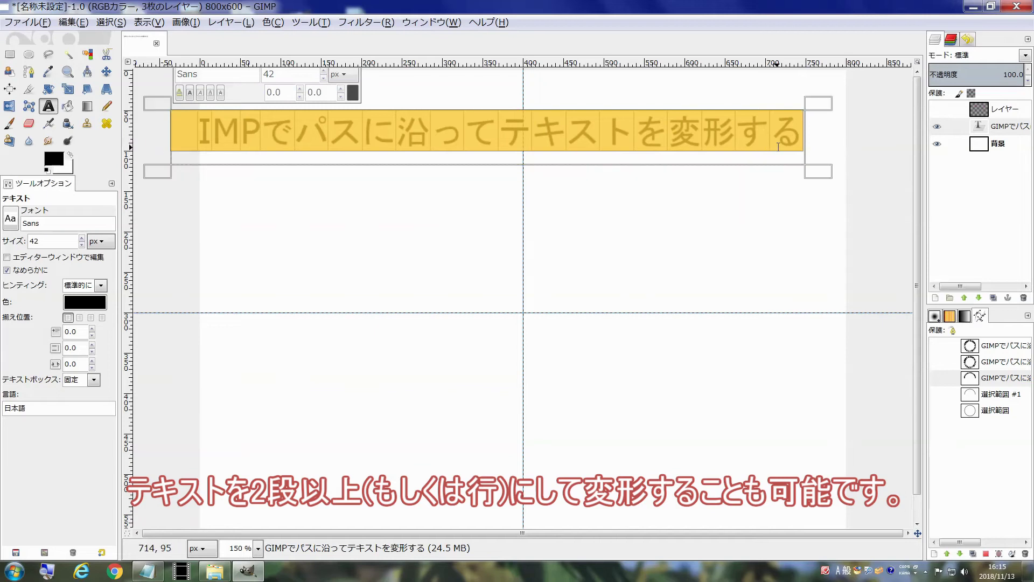
{"action": "left_click", "coordinate": [800, 137]}
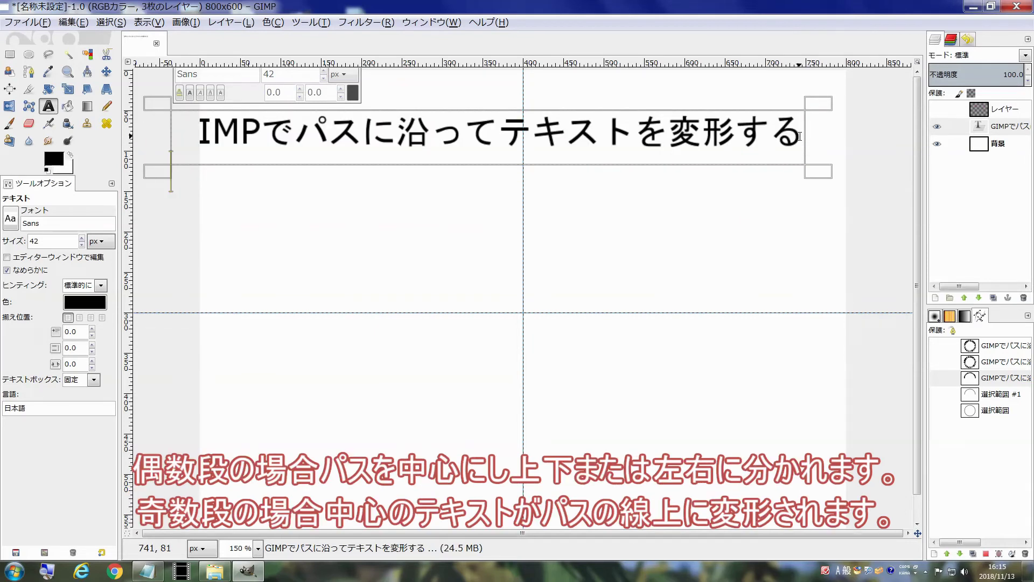
{"action": "key", "text": "ctrl+v"}
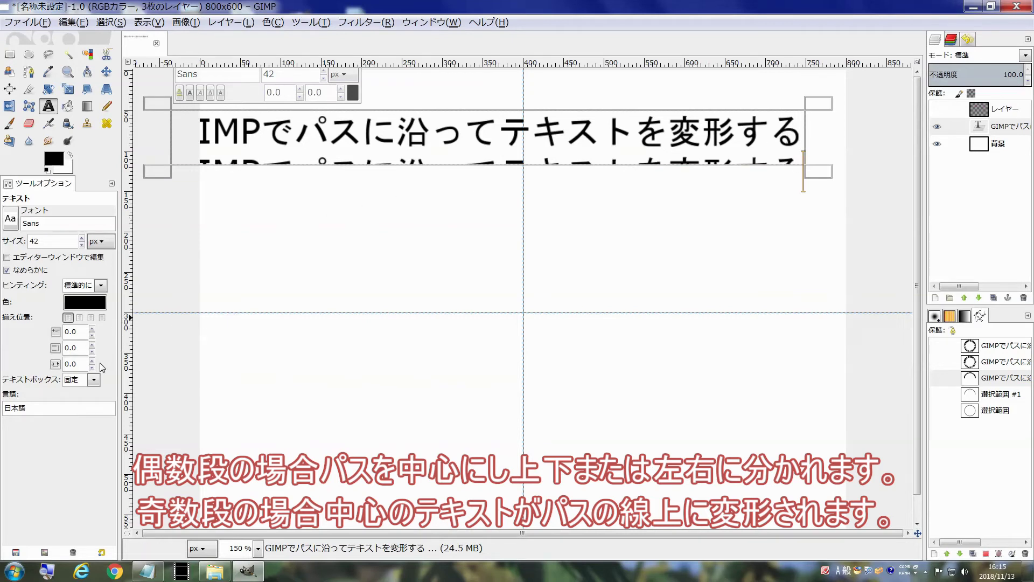
Set the text box to Dynamic so it grows to fit the text
{"action": "left_click", "coordinate": [93, 380]}
{"action": "left_click", "coordinate": [97, 393]}
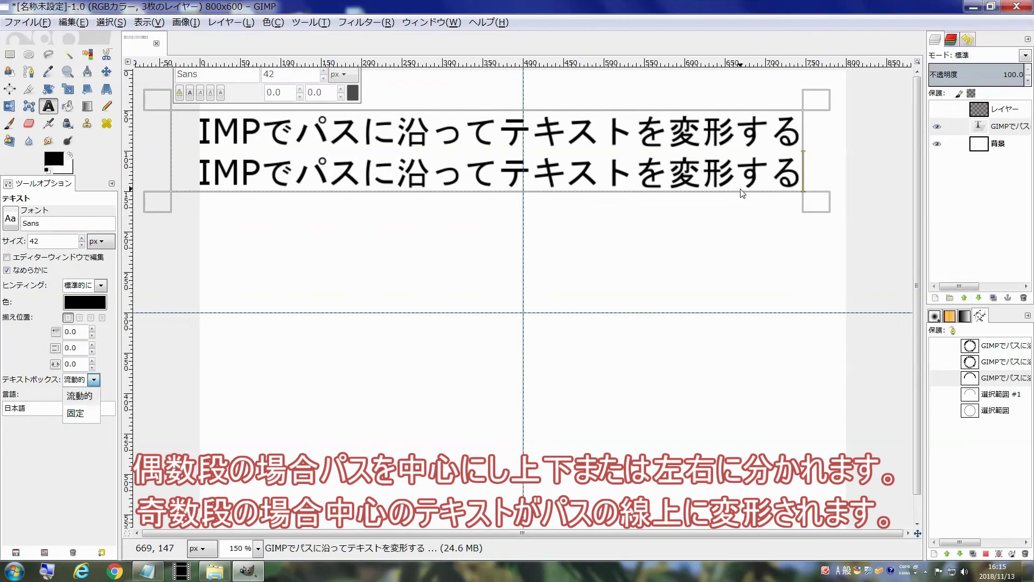
{"action": "key", "text": "Escape"}
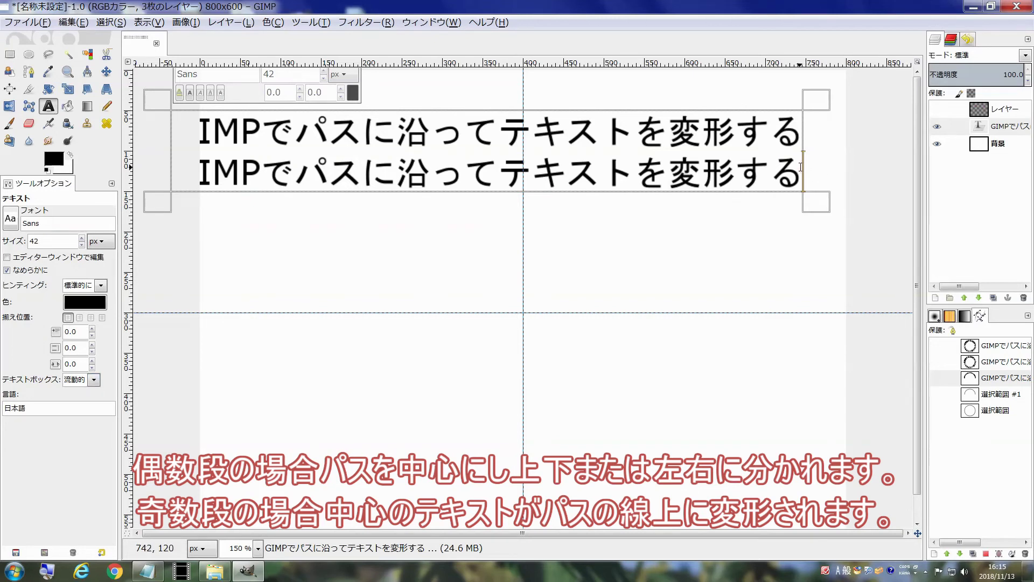
{"action": "right_click", "coordinate": [982, 131]}
{"action": "key", "text": "Escape"}
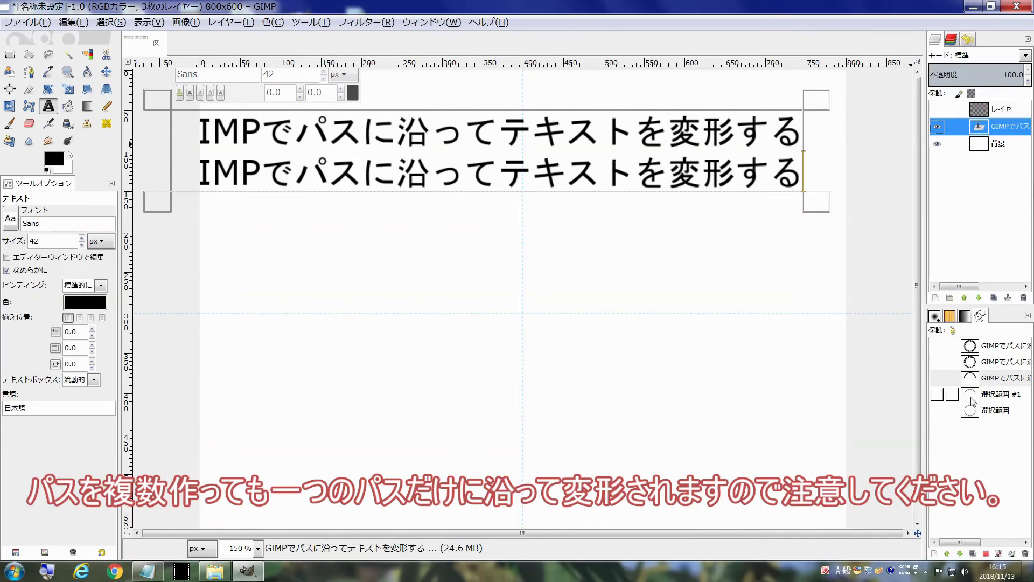
Bend the two-line text along the arc path with Text along Path
{"action": "left_click", "coordinate": [972, 400]}
{"action": "right_click", "coordinate": [985, 129]}
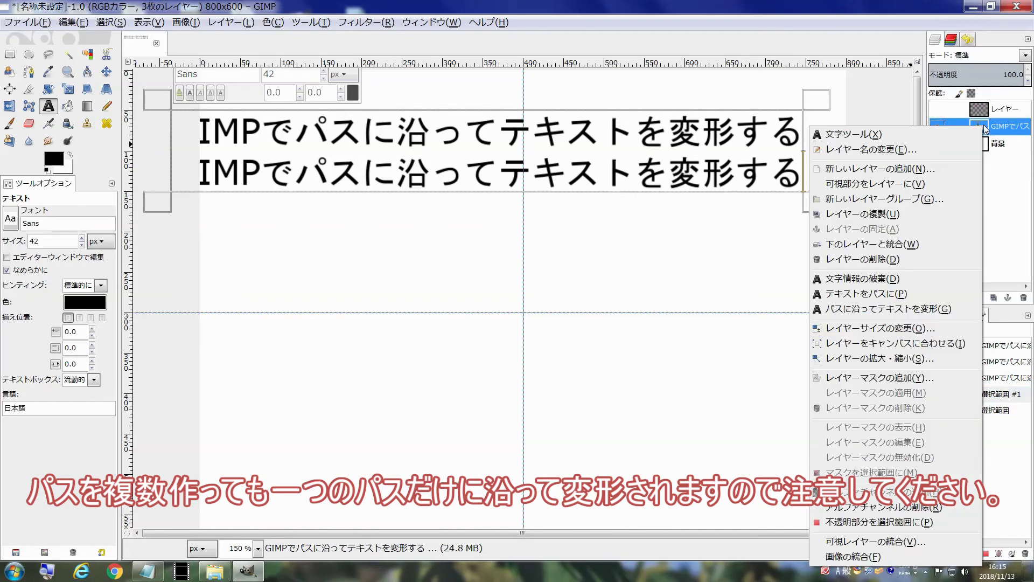
{"action": "left_click", "coordinate": [895, 310]}
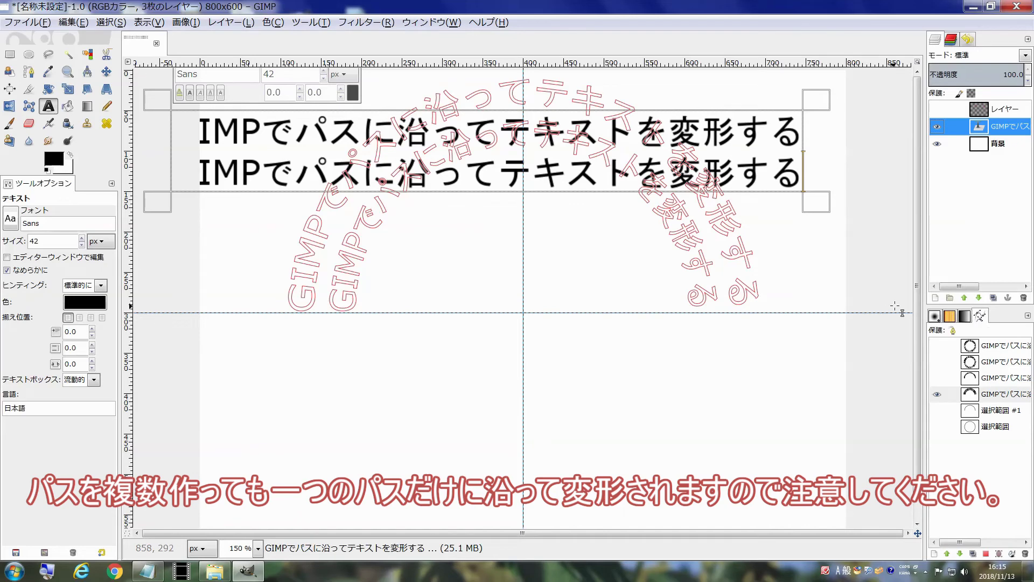
Hide and then reshow the straight text layer, resuming its text editing
{"action": "left_click", "coordinate": [938, 127]}
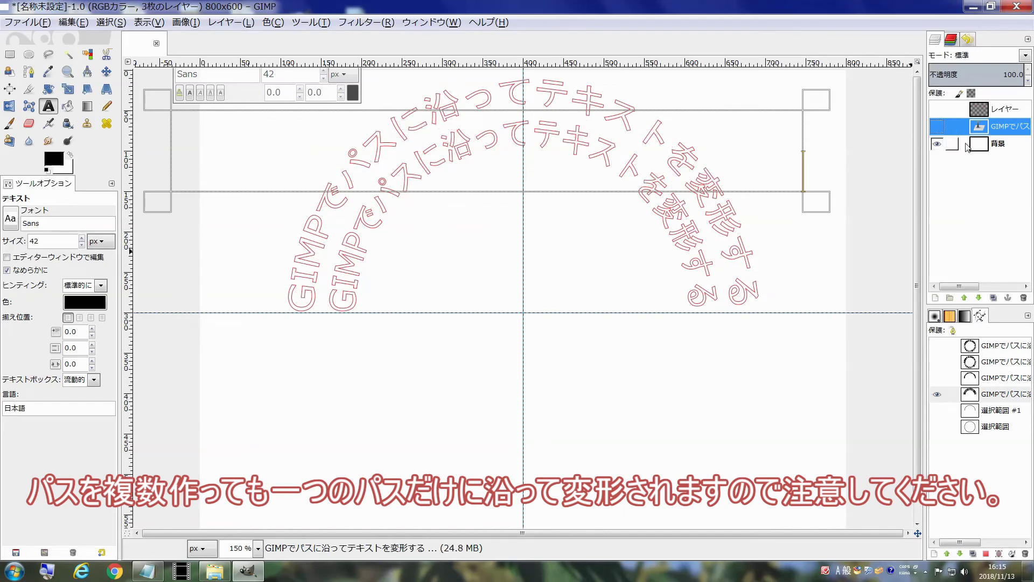
{"action": "left_click", "coordinate": [967, 143]}
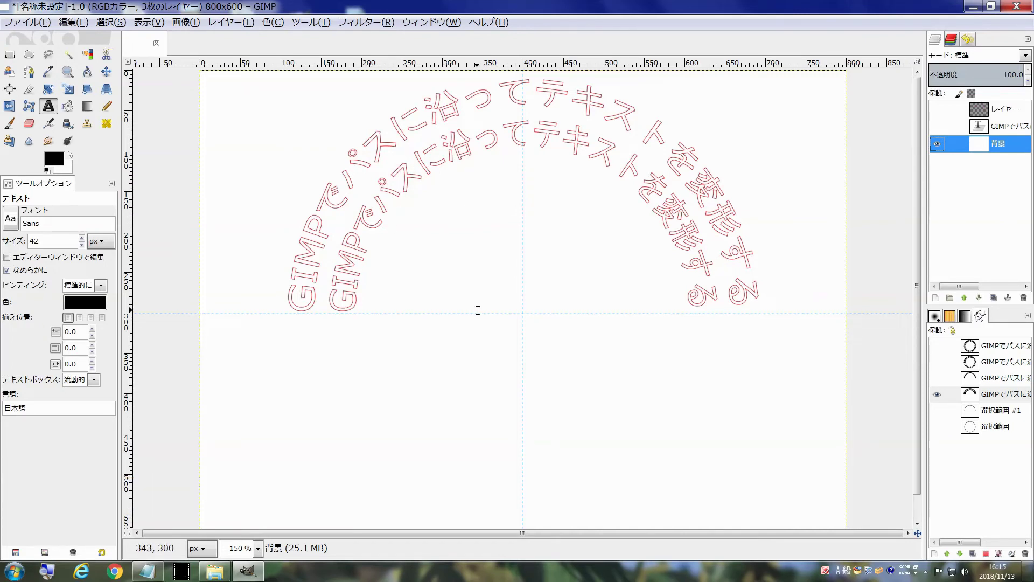
{"action": "left_click", "coordinate": [979, 127]}
{"action": "double_click", "coordinate": [980, 126]}
{"action": "left_click", "coordinate": [938, 126]}
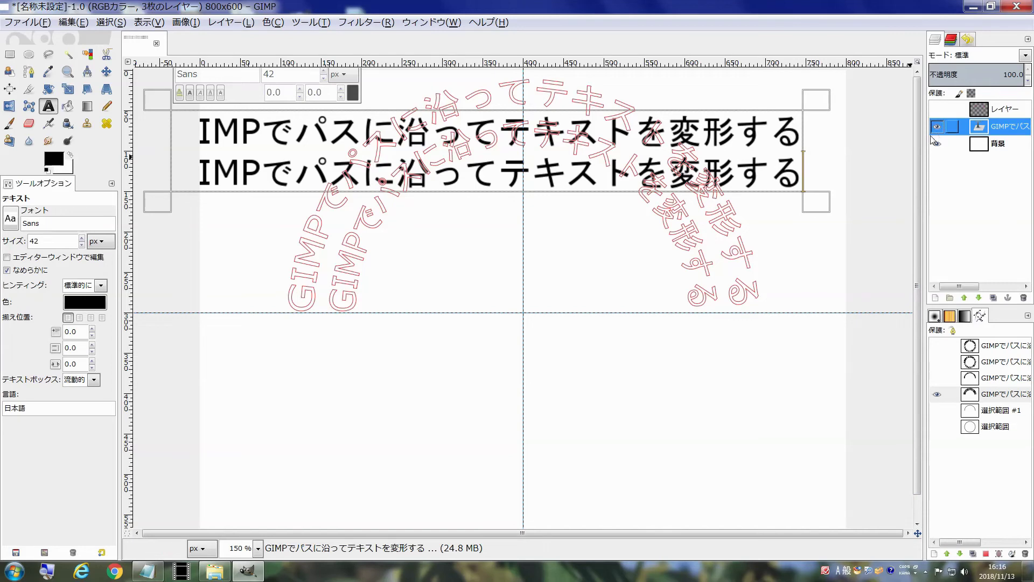
Paste the phrase onto three more lines, making five identical text lines
{"action": "triple_click", "coordinate": [796, 168]}
{"action": "key", "text": "ctrl+c"}
{"action": "left_click", "coordinate": [798, 167]}
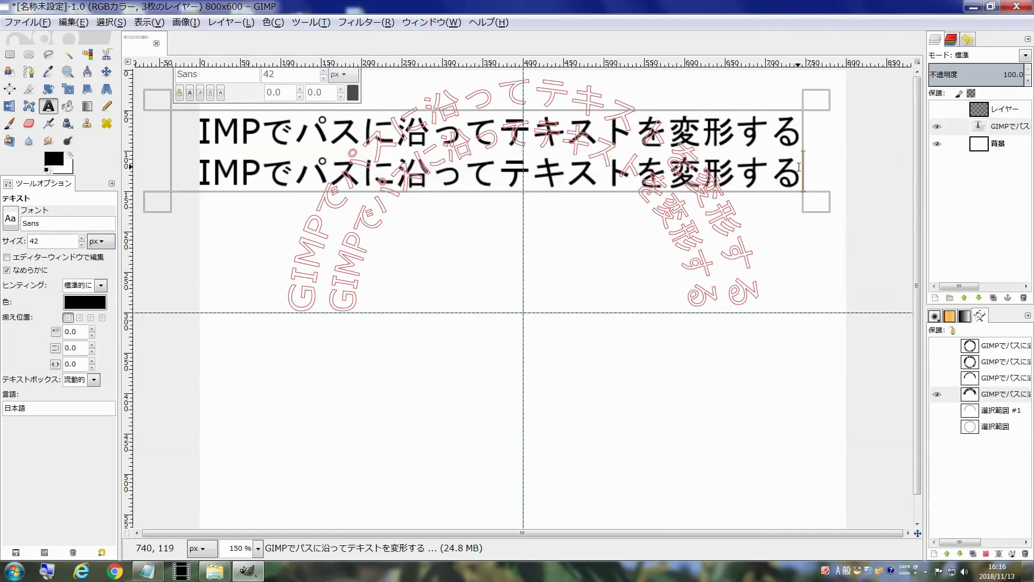
{"action": "key", "text": "Return"}
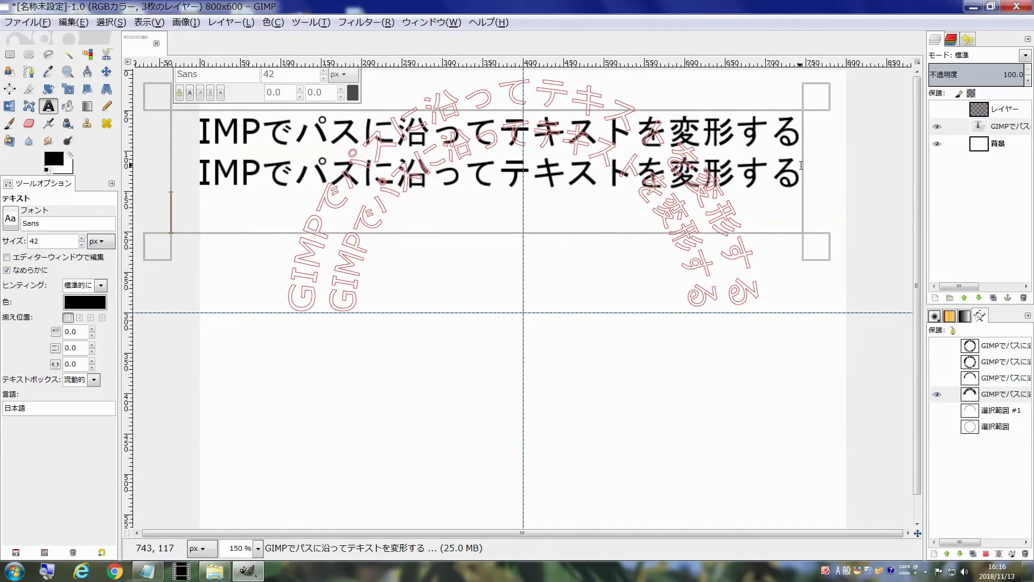
{"action": "key", "text": "ctrl+v"}
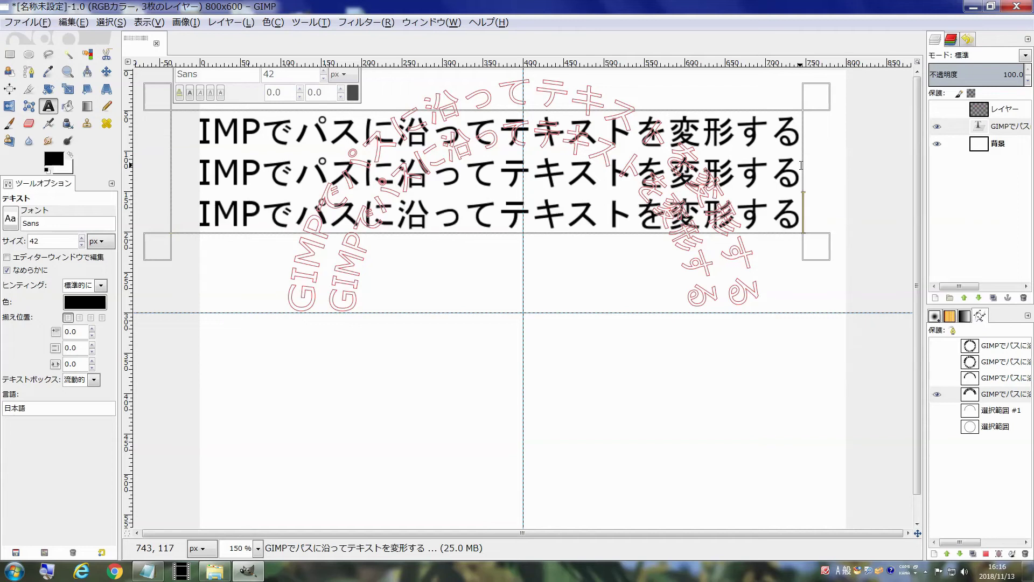
{"action": "key", "text": "Return"}
{"action": "key", "text": "ctrl+v"}
{"action": "key", "text": "Return"}
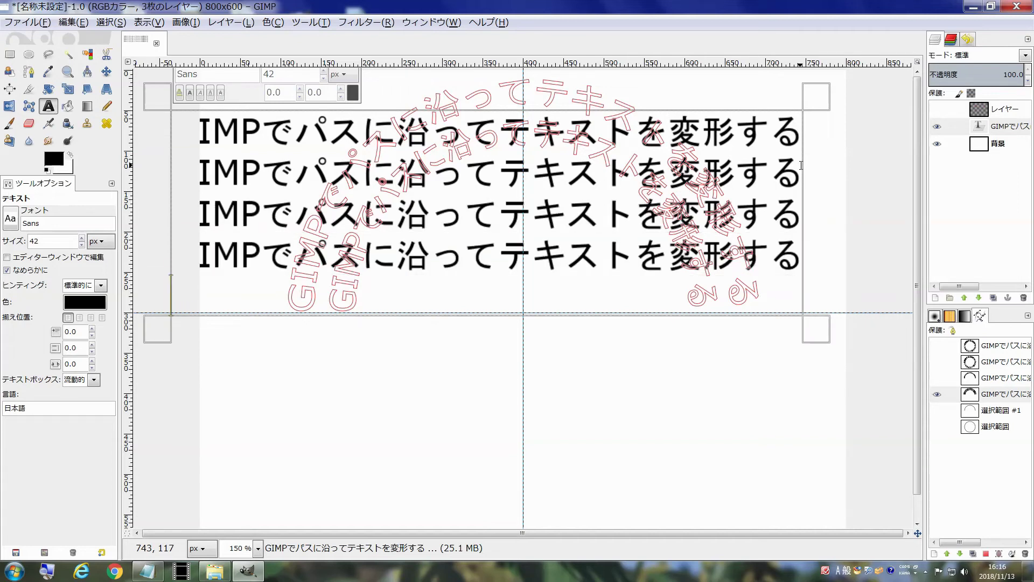
{"action": "key", "text": "ctrl+v"}
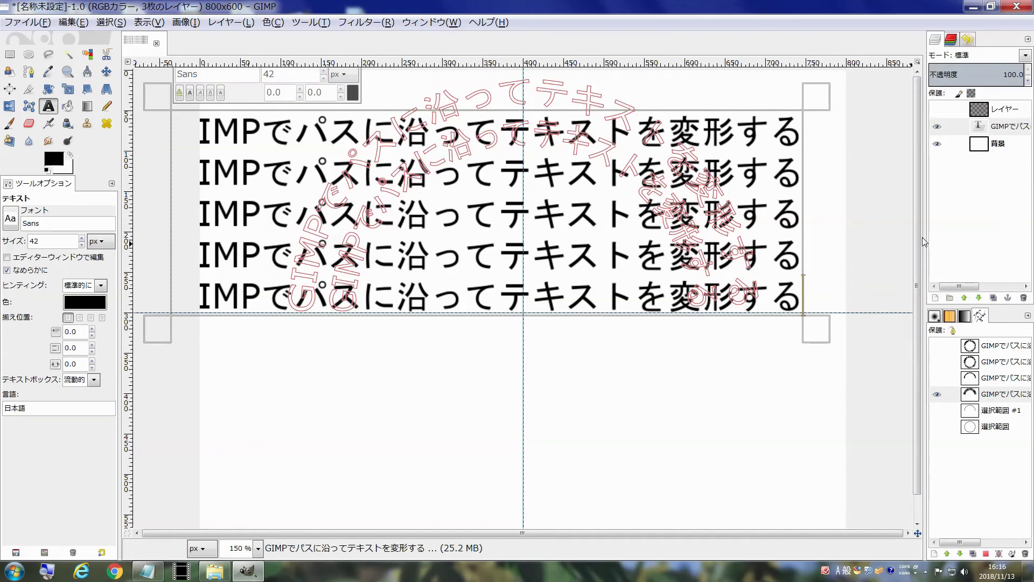
Hide the earlier arc outlines, select the arc path and bring up the text layer's menu
{"action": "left_click", "coordinate": [986, 411]}
{"action": "left_click", "coordinate": [937, 393]}
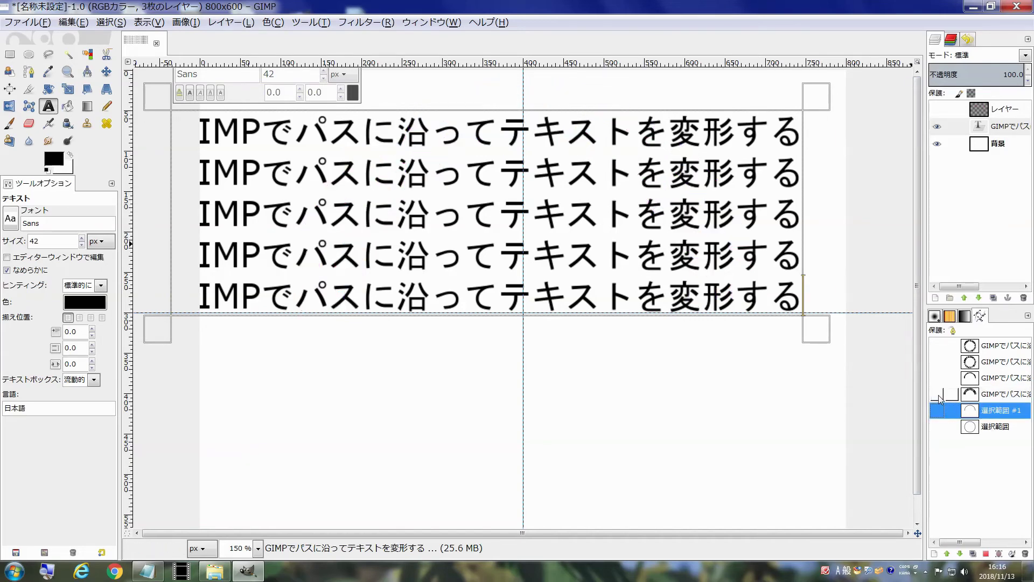
{"action": "right_click", "coordinate": [986, 128]}
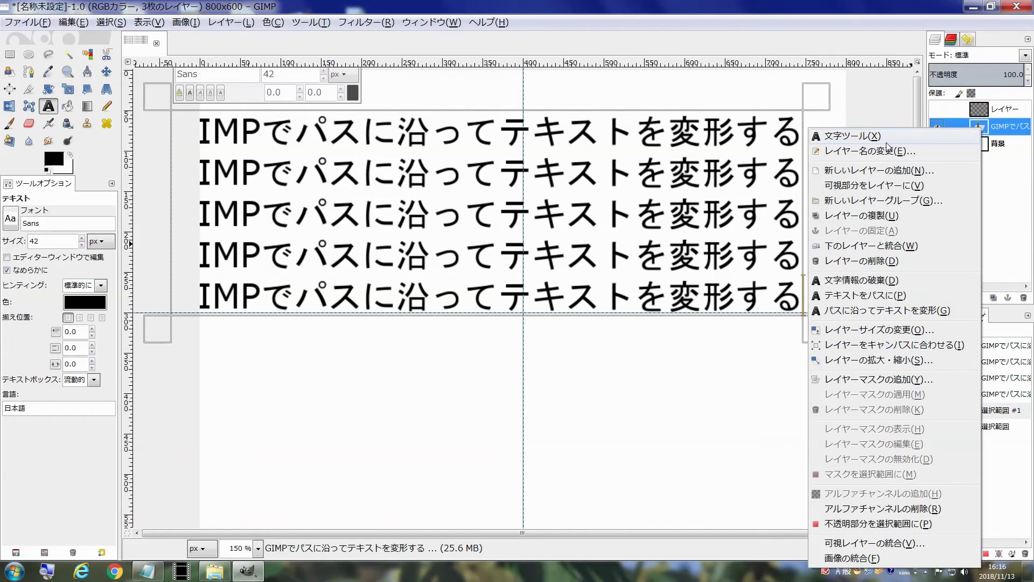
Bend the five text lines into concentric arc outlines and hide the original black text
{"action": "left_click", "coordinate": [900, 311]}
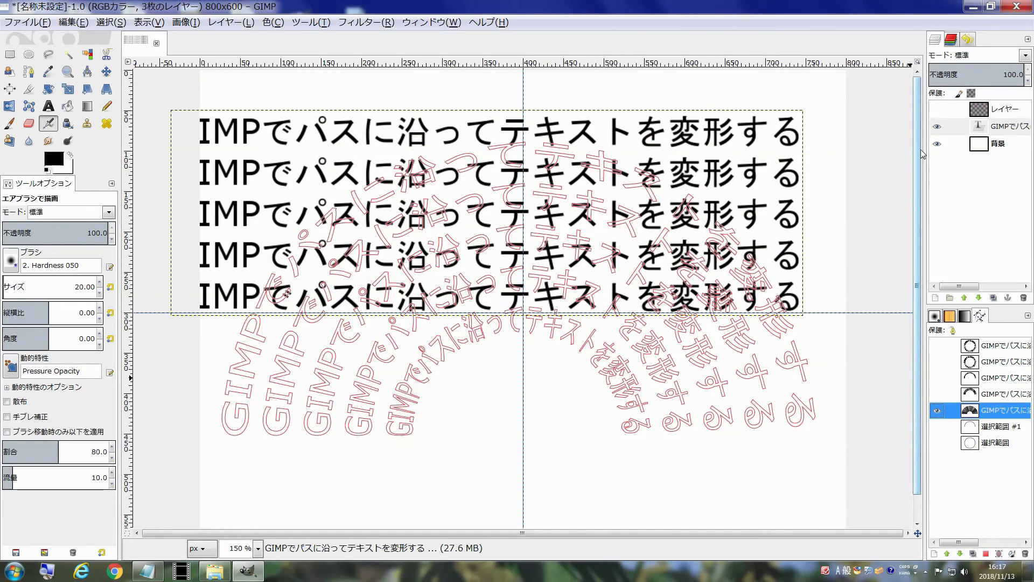
{"action": "left_click", "coordinate": [936, 127]}
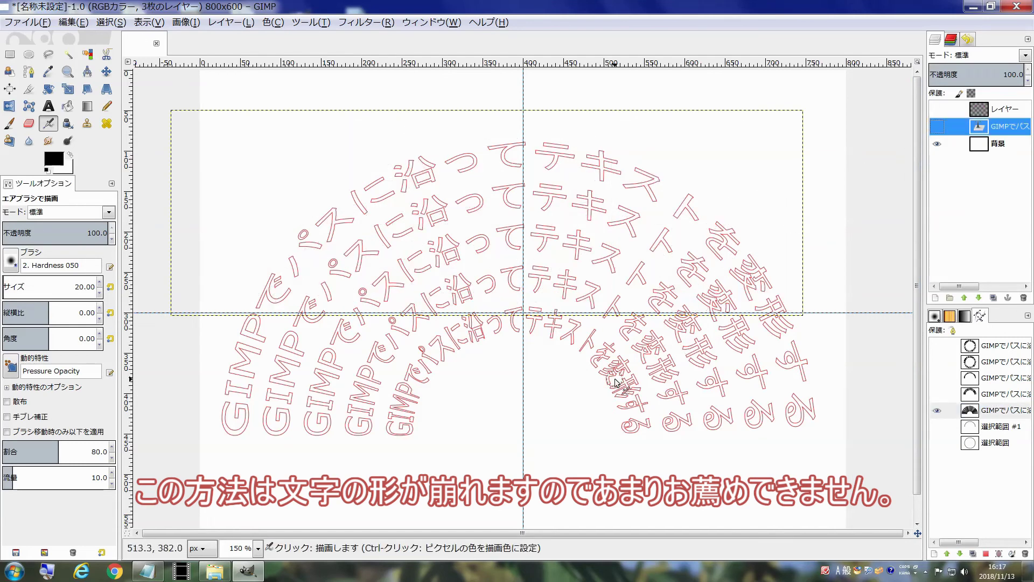
{"action": "scroll", "coordinate": [606, 404], "scroll_direction": "up", "scroll_amount": 2, "text": "ctrl"}
{"action": "scroll", "coordinate": [381, 339], "scroll_direction": "down", "scroll_amount": 2}
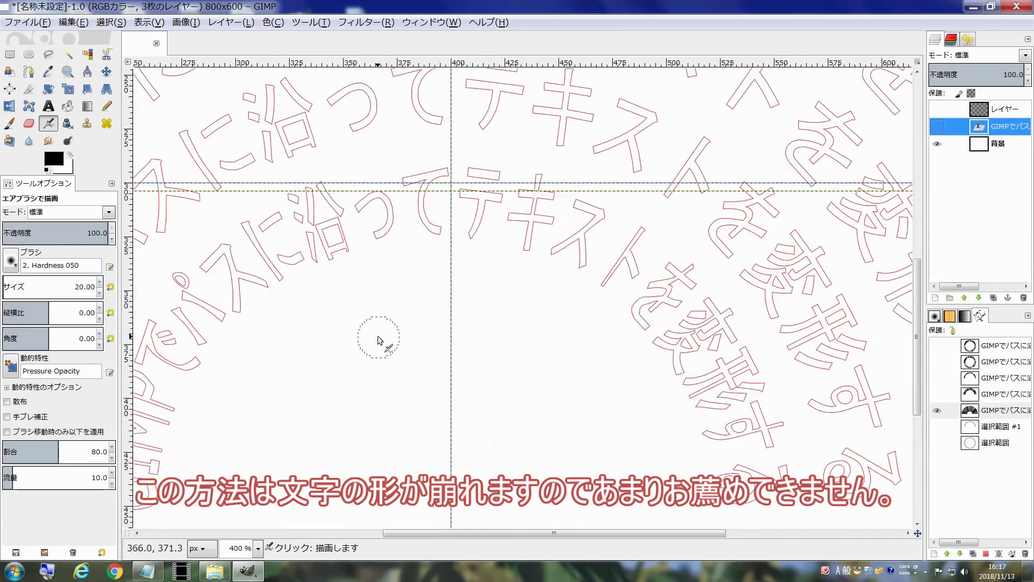
{"action": "scroll", "coordinate": [543, 224], "scroll_direction": "up", "scroll_amount": 1}
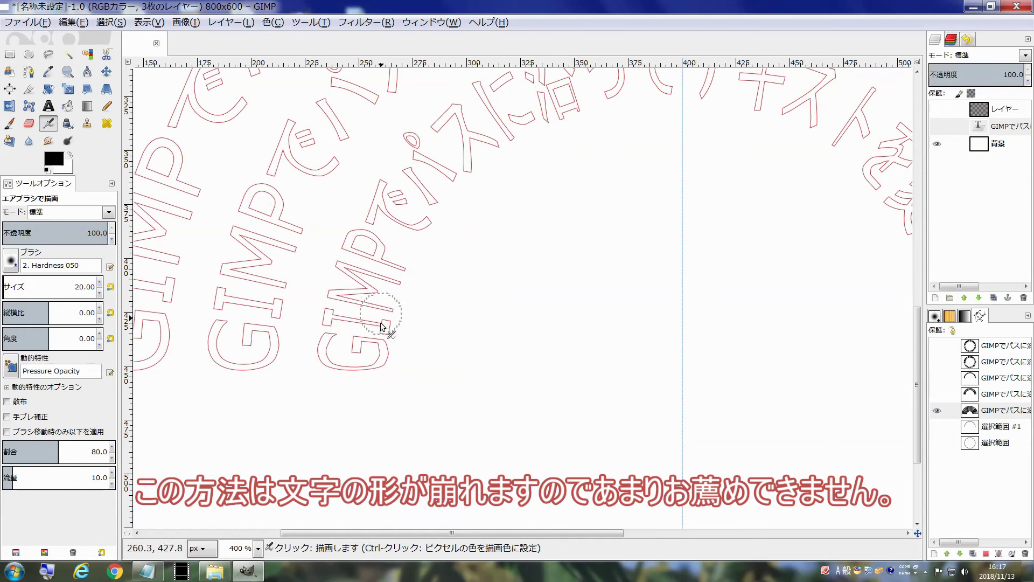
{"action": "left_click_drag", "start_coordinate": [353, 296], "coordinate": [670, 365]}
{"action": "scroll", "coordinate": [670, 365], "scroll_direction": "down", "scroll_amount": 2, "text": "ctrl"}
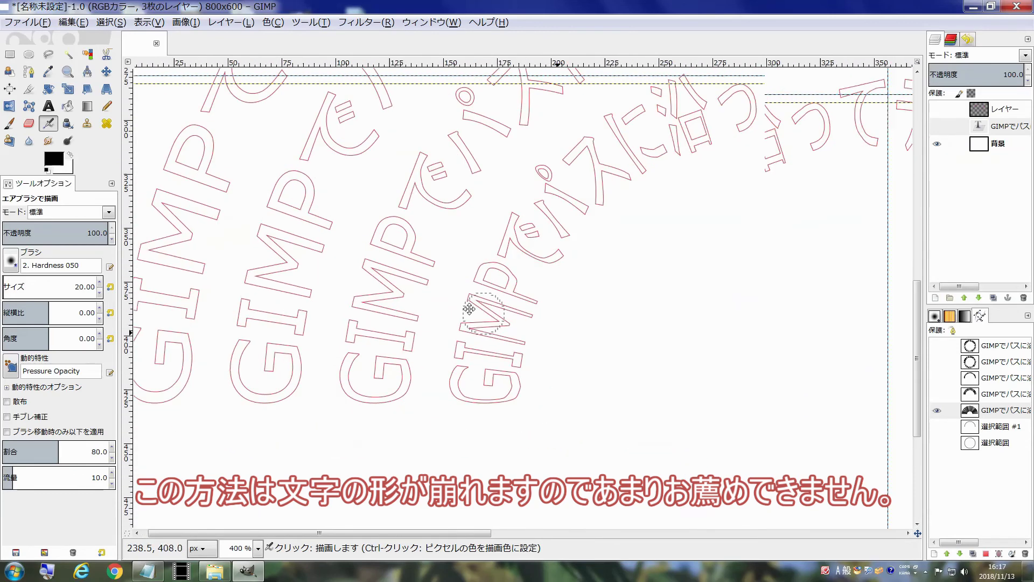
Show the arc path and switch to the Paths tool in move mode
{"action": "left_click", "coordinate": [937, 427]}
{"action": "key", "text": "b"}
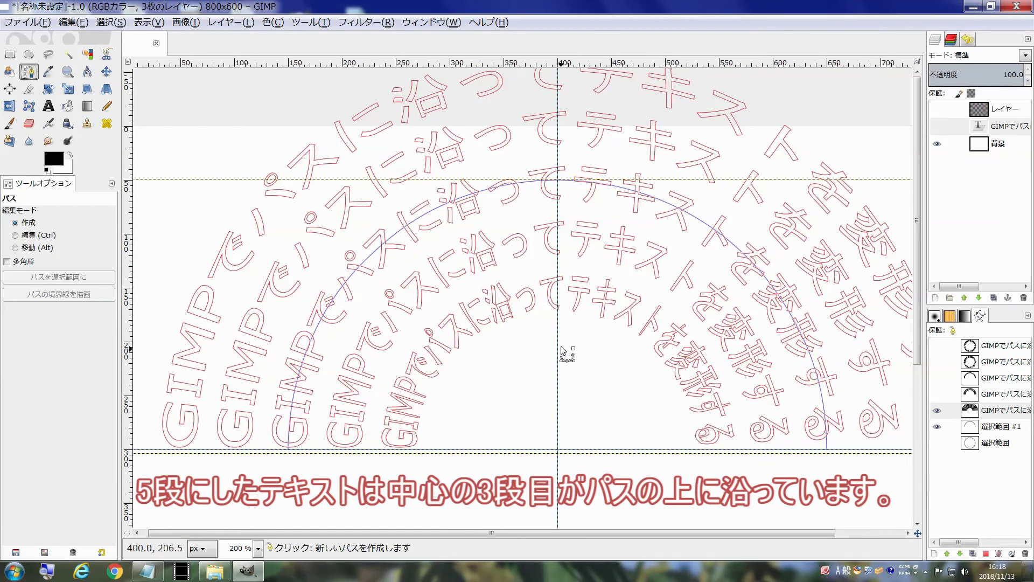
{"action": "key", "text": "alt"}
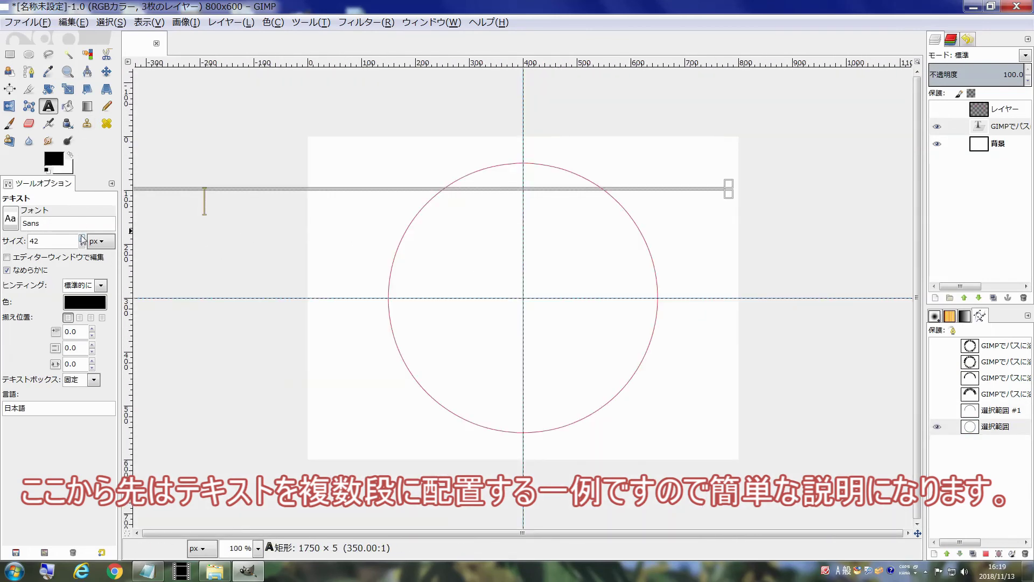
Set the text's font size to 84
{"action": "left_click", "coordinate": [82, 238]}
{"action": "scroll", "coordinate": [54, 241], "scroll_direction": "up", "scroll_amount": 2}
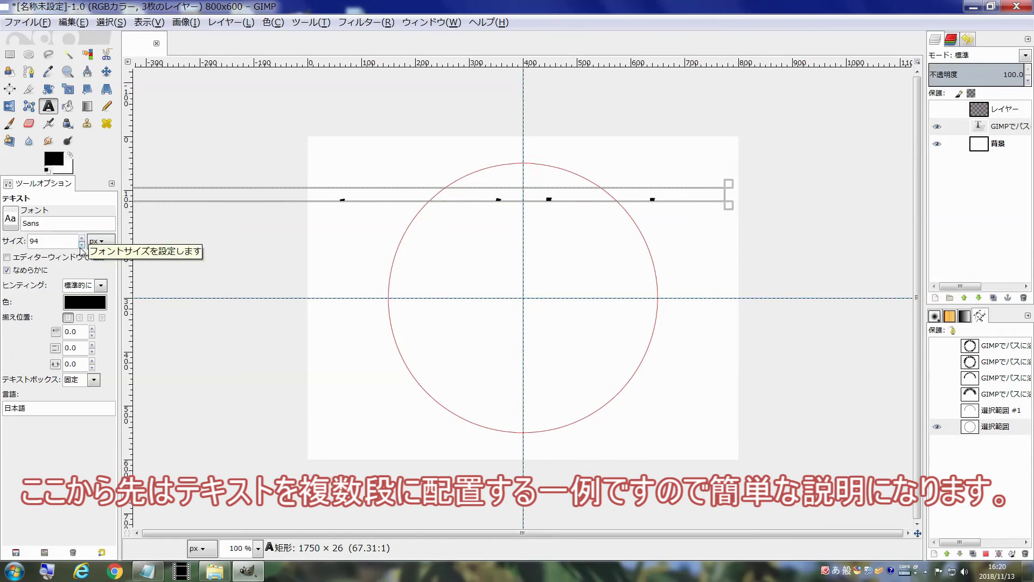
{"action": "key", "text": "2"}
{"action": "scroll", "coordinate": [469, 204], "scroll_direction": "up", "scroll_amount": 2}
{"action": "key", "text": "ctrl+z"}
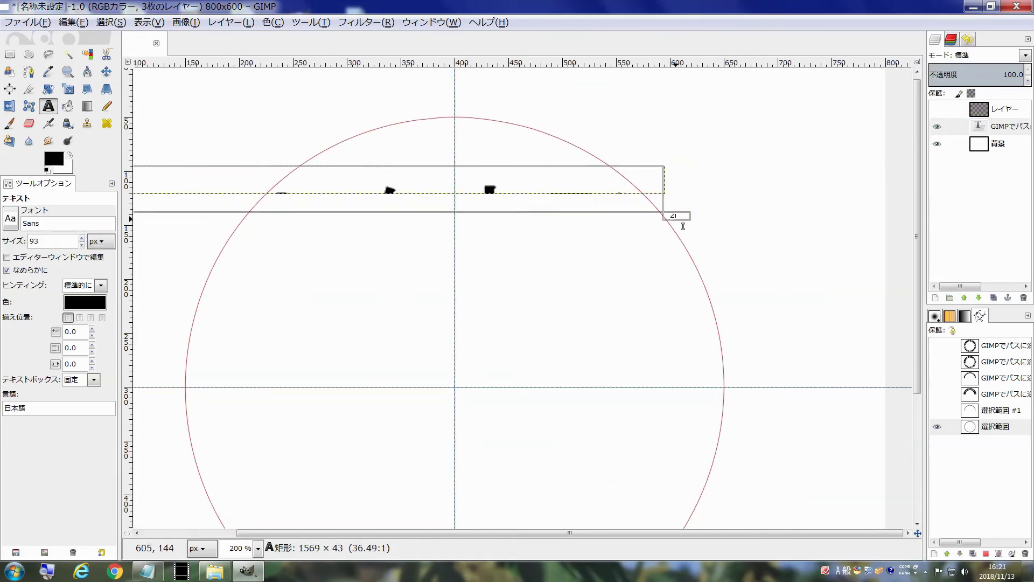
{"action": "scroll", "coordinate": [678, 207], "scroll_direction": "down", "scroll_amount": 1}
Wrap the text around the circle path and add a new layer for filling it
{"action": "right_click", "coordinate": [951, 143]}
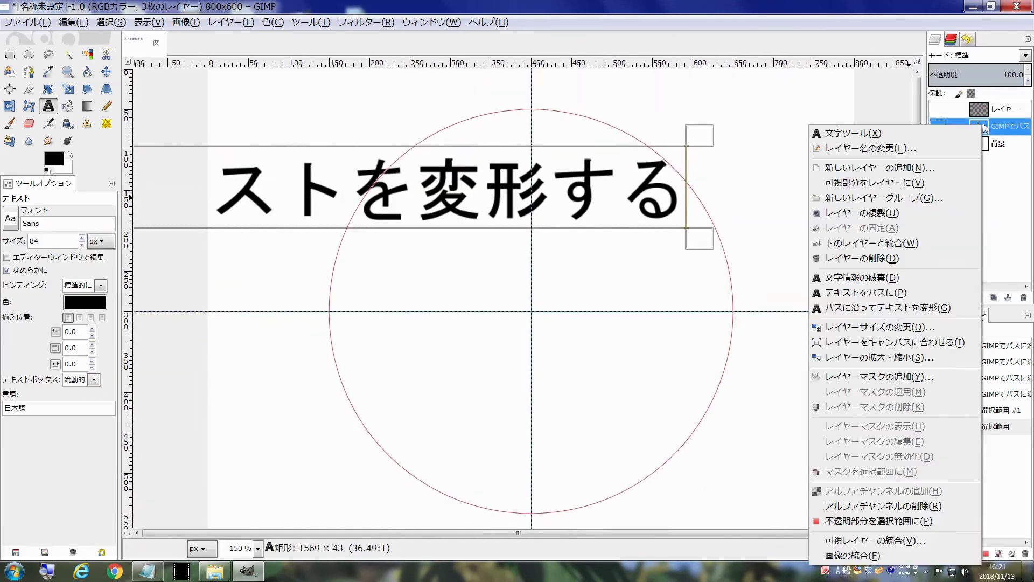
{"action": "left_click", "coordinate": [862, 351]}
{"action": "left_click", "coordinate": [935, 297]}
{"action": "left_click", "coordinate": [919, 410]}
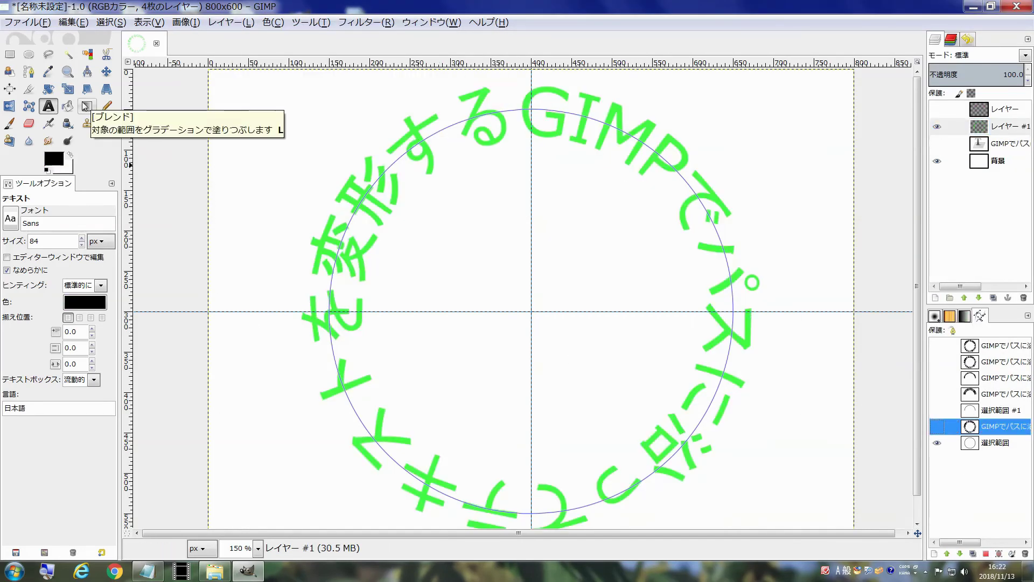
Rotate the green text ring about 20° counter-clockwise so GIMP sits near the top
{"action": "left_click", "coordinate": [48, 89]}
{"action": "left_click", "coordinate": [539, 192]}
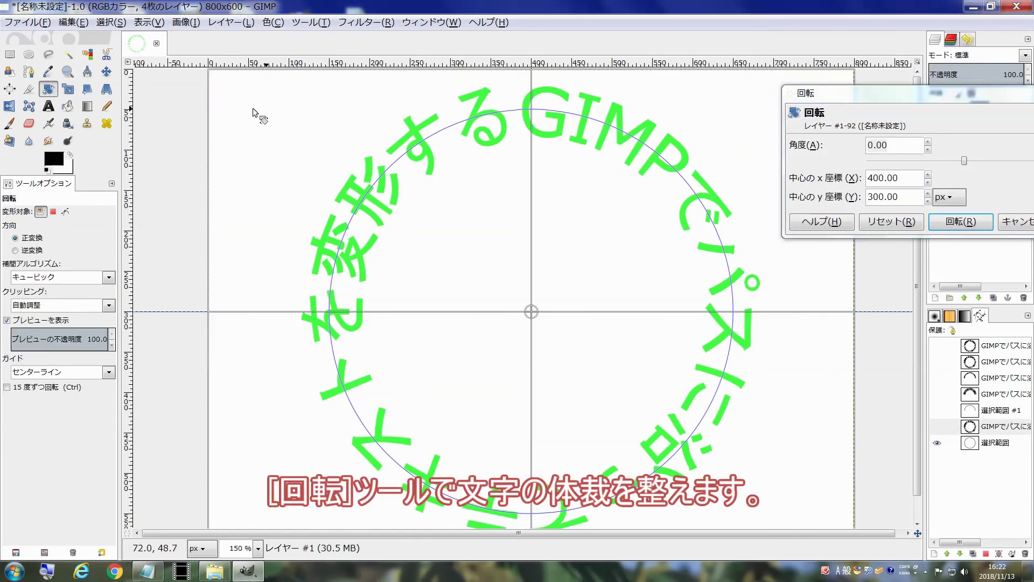
{"action": "mouse_move", "coordinate": [261, 107]}
{"action": "left_mouse_down"}
{"action": "mouse_move", "coordinate": [141, 178]}
{"action": "mouse_move", "coordinate": [135, 197]}
{"action": "left_mouse_up"}
{"action": "left_click", "coordinate": [961, 221]}
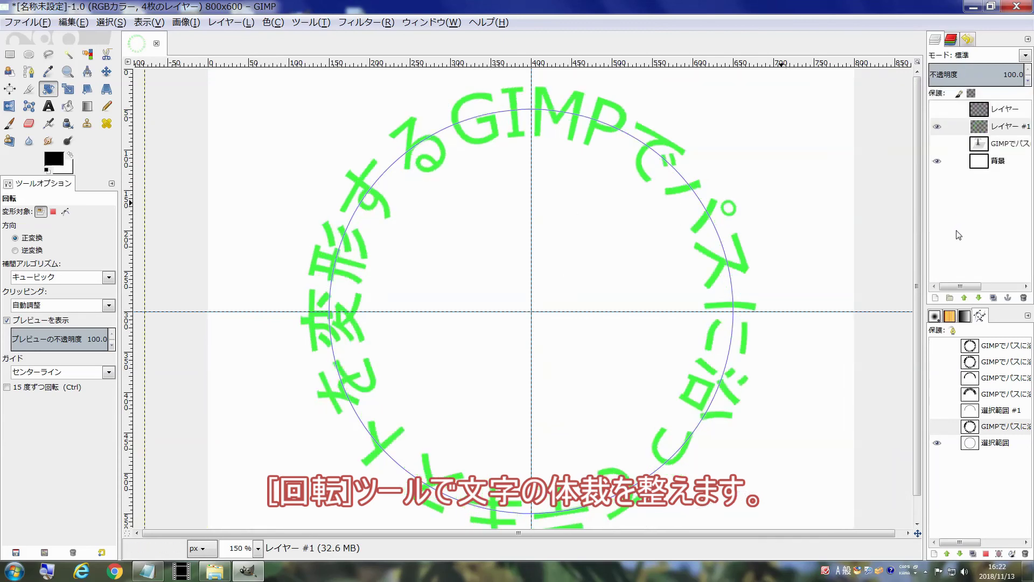
{"action": "scroll", "coordinate": [555, 262], "scroll_direction": "down", "scroll_amount": 1, "text": "ctrl"}
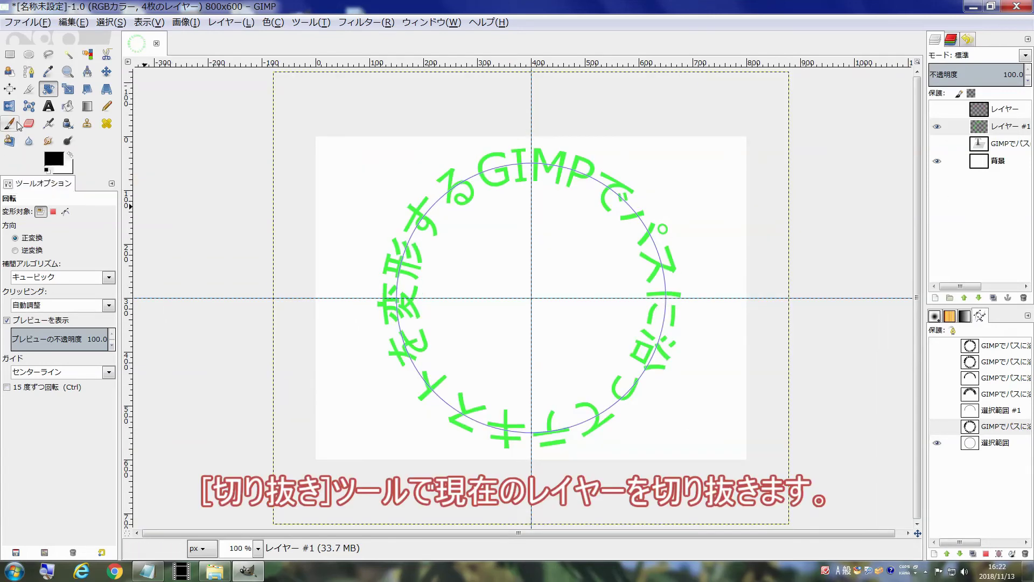
Auto-shrink crop the green text layer to 566×559 around the ring, then duplicate it
{"action": "left_click", "coordinate": [29, 88]}
{"action": "mouse_move", "coordinate": [343, 122]}
{"action": "left_mouse_down"}
{"action": "mouse_move", "coordinate": [397, 341]}
{"action": "mouse_move", "coordinate": [732, 462]}
{"action": "left_mouse_up"}
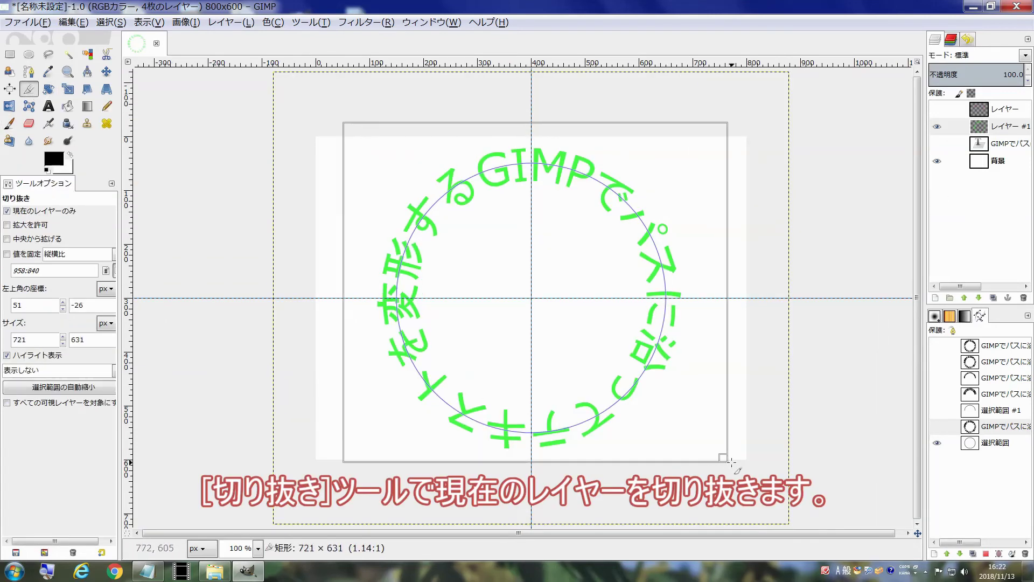
{"action": "left_click", "coordinate": [93, 388]}
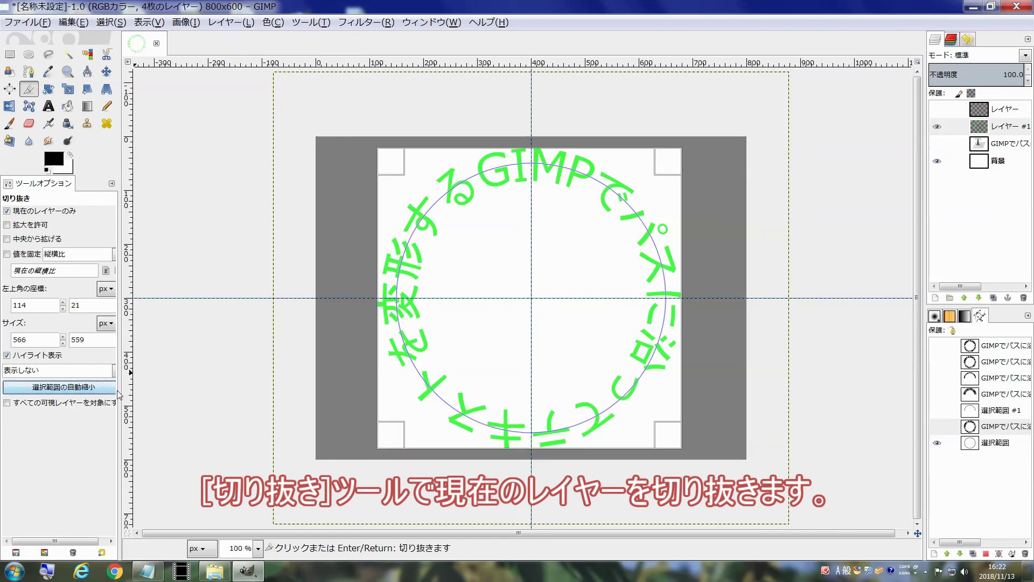
{"action": "left_click", "coordinate": [534, 293]}
{"action": "left_click", "coordinate": [994, 298]}
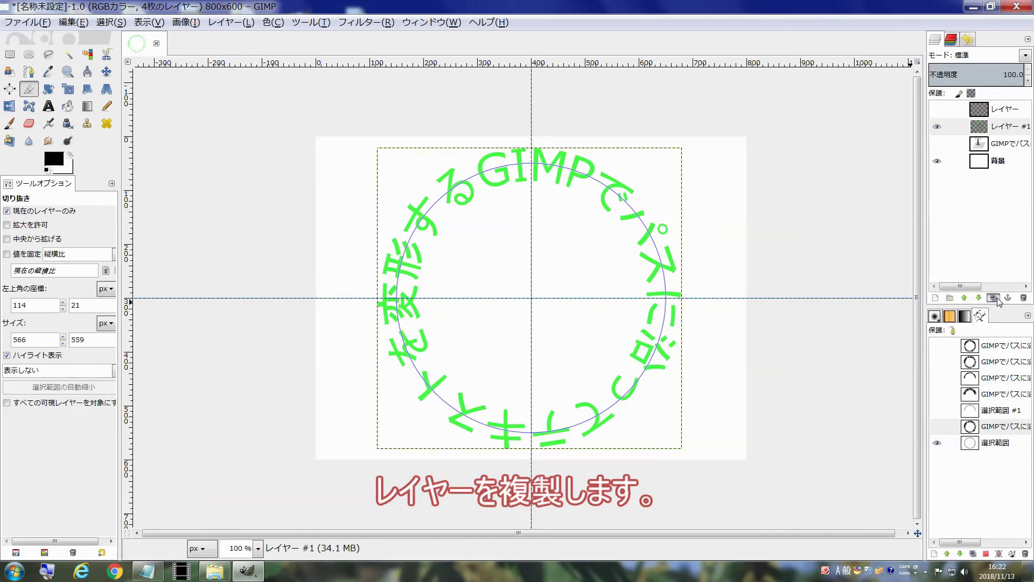
{"action": "left_click", "coordinate": [994, 297]}
{"action": "left_click", "coordinate": [994, 297]}
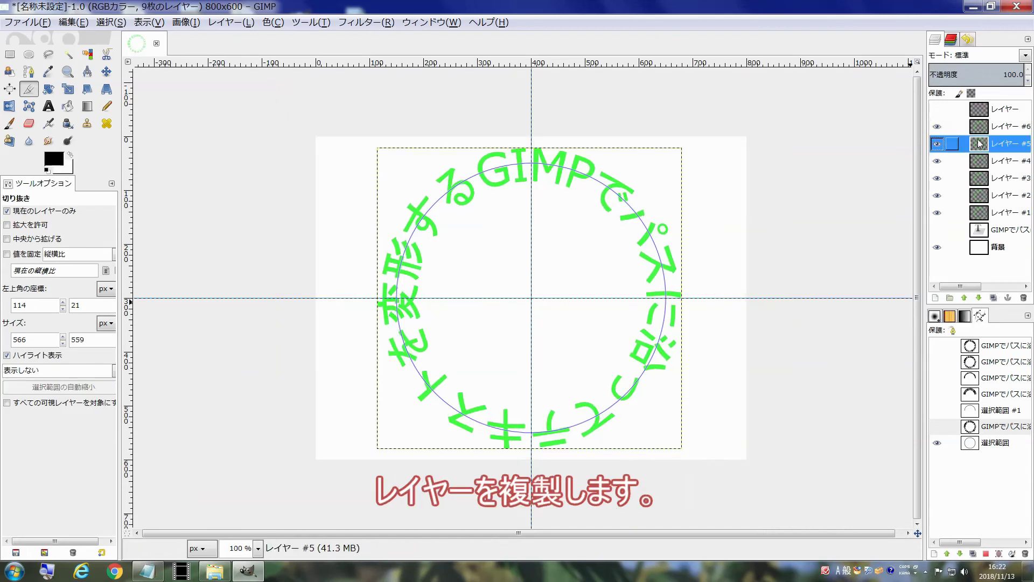
Shrink copy #5 of the ring to about 406×401, keeping it centred
{"action": "left_click", "coordinate": [68, 88]}
{"action": "left_click", "coordinate": [386, 169]}
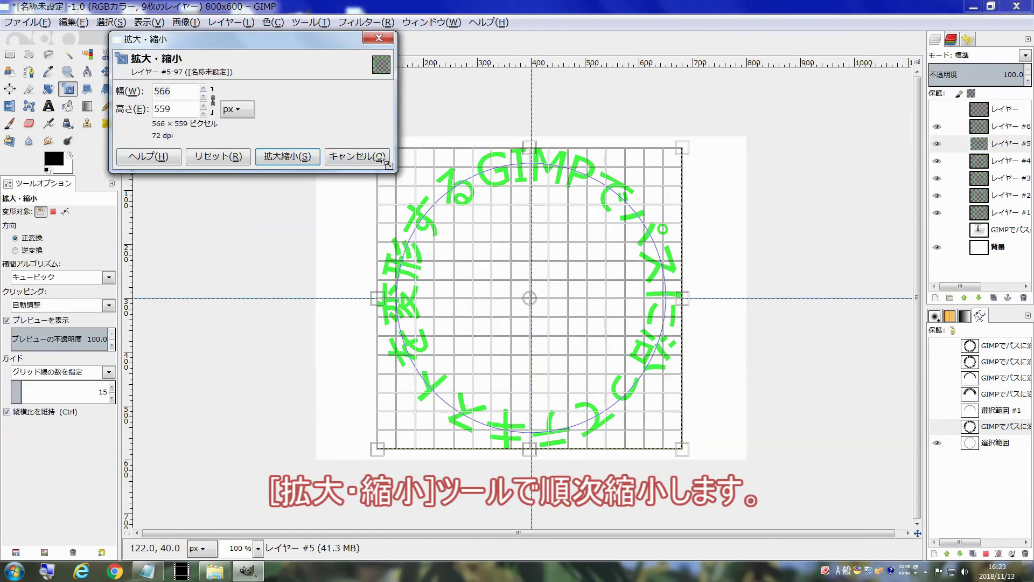
{"action": "left_click_drag", "start_coordinate": [662, 405], "coordinate": [620, 364]}
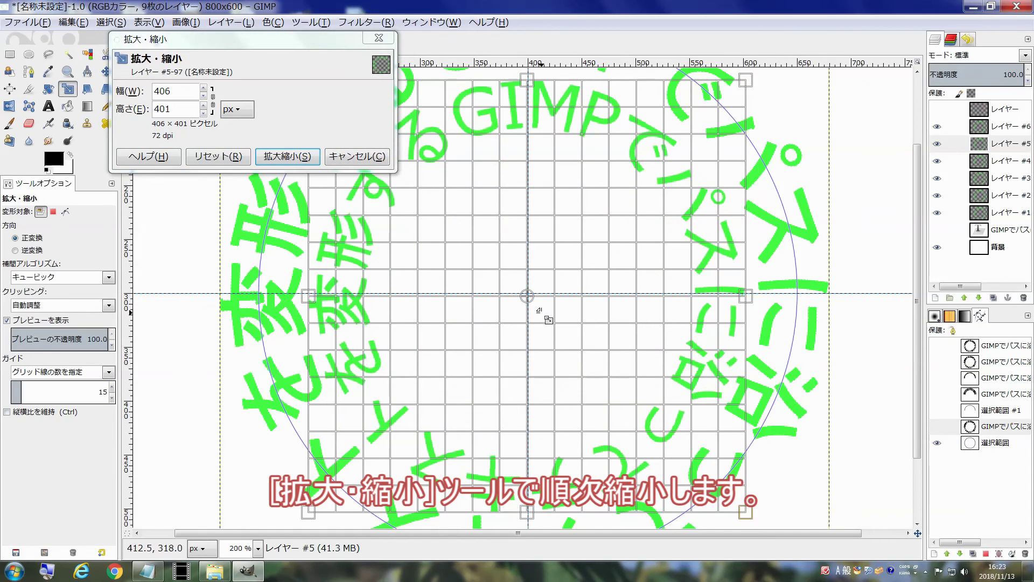
{"action": "scroll", "coordinate": [526, 300], "scroll_direction": "up", "scroll_amount": 1}
{"action": "scroll", "coordinate": [526, 304], "scroll_direction": "up", "scroll_amount": 1}
{"action": "scroll", "coordinate": [521, 289], "scroll_direction": "up", "scroll_amount": 1}
{"action": "left_click_drag", "start_coordinate": [523, 283], "coordinate": [522, 283]}
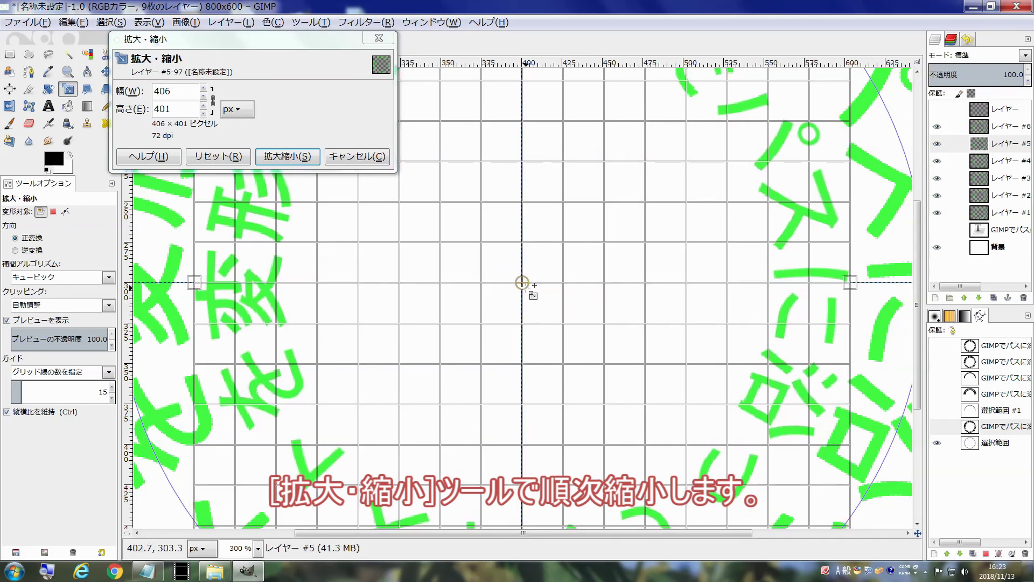
{"action": "left_click", "coordinate": [288, 157]}
{"action": "scroll", "coordinate": [474, 296], "scroll_direction": "down", "scroll_amount": 1}
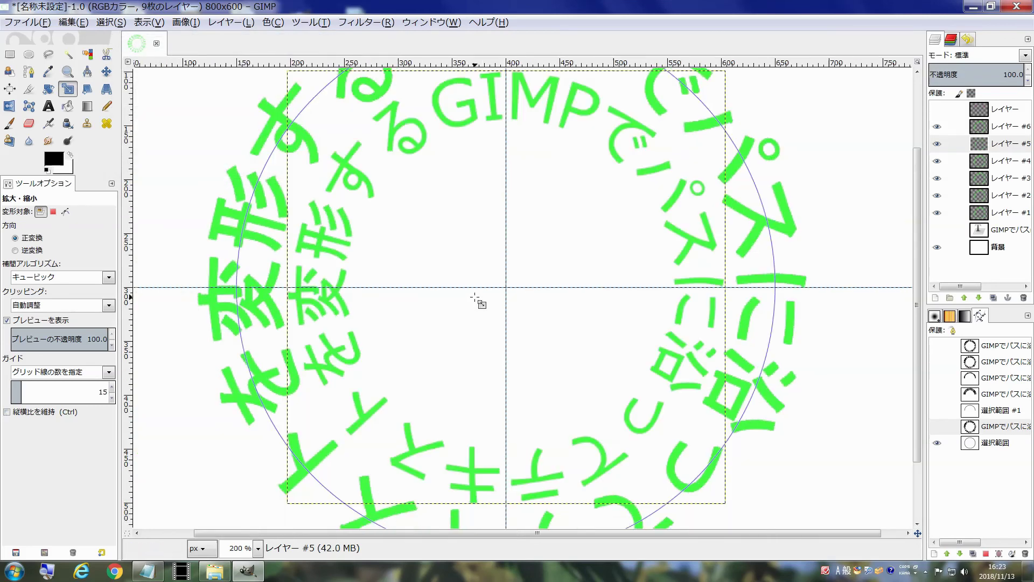
Shrink layers #4 and #3 (to about 155×153) into progressively smaller nested rings
{"action": "left_click", "coordinate": [1002, 161]}
{"action": "left_click_drag", "start_coordinate": [474, 281], "coordinate": [510, 287]}
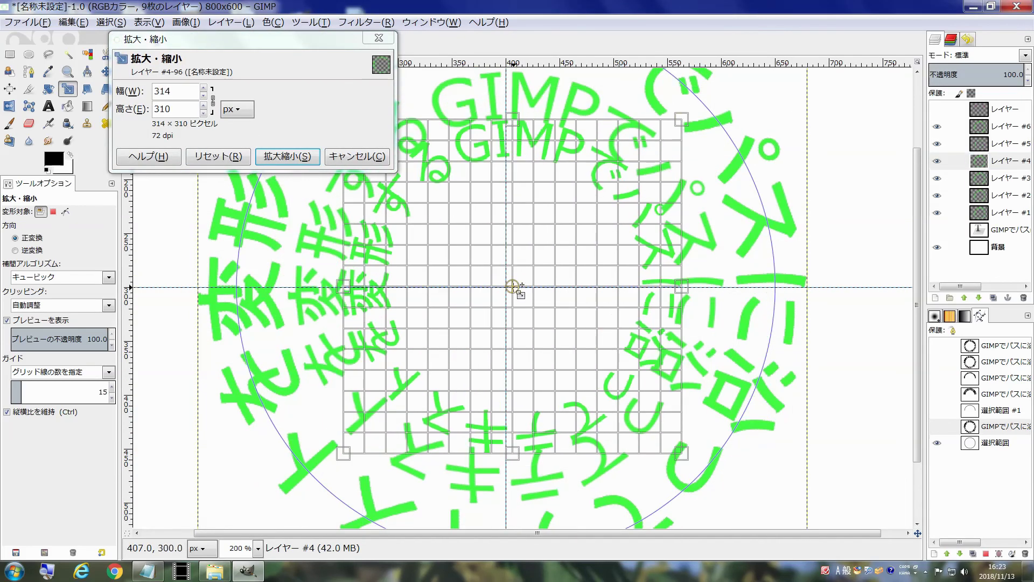
{"action": "left_click", "coordinate": [292, 155]}
{"action": "left_click", "coordinate": [1002, 177]}
{"action": "left_click_drag", "start_coordinate": [650, 160], "coordinate": [514, 287]}
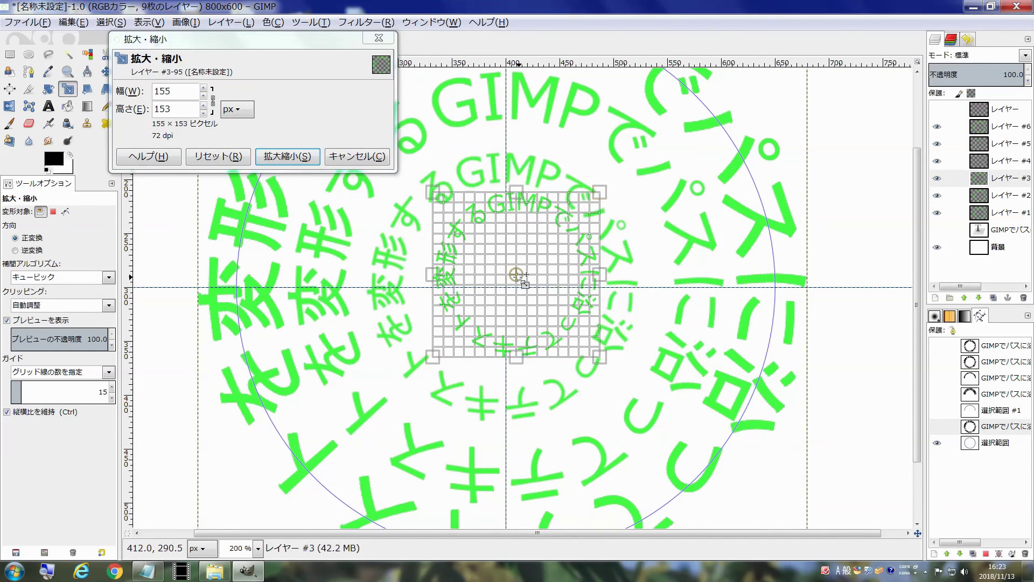
{"action": "scroll", "coordinate": [515, 290], "scroll_direction": "up", "scroll_amount": 2}
{"action": "left_click", "coordinate": [288, 157]}
{"action": "scroll", "coordinate": [518, 297], "scroll_direction": "down", "scroll_amount": 3}
Shrink layer #2 into the innermost ring and delete layer レイヤー #1
{"action": "left_click", "coordinate": [1002, 195]}
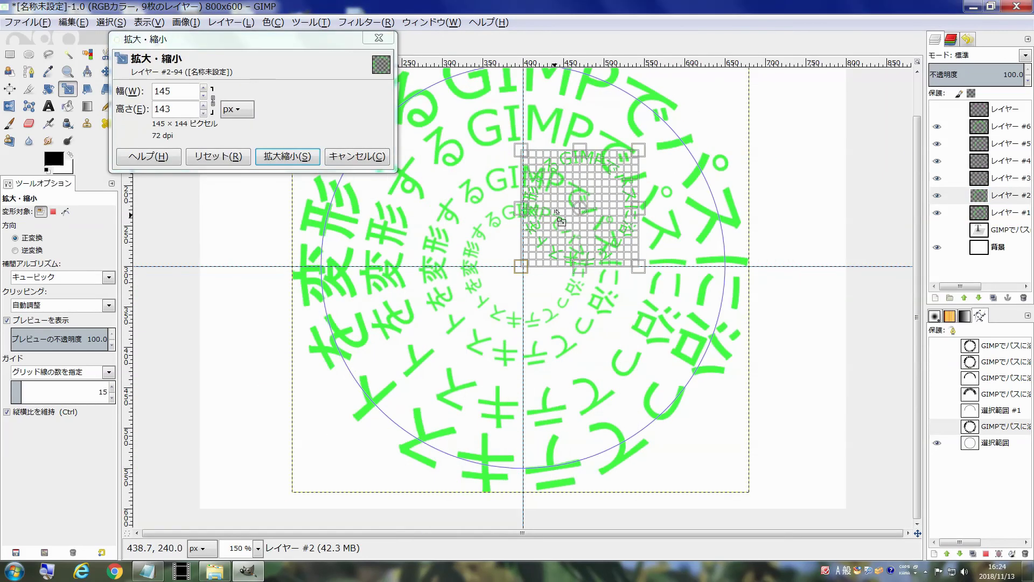
{"action": "scroll", "coordinate": [537, 249], "scroll_direction": "up", "scroll_amount": 2}
{"action": "mouse_move", "coordinate": [647, 143]}
{"action": "left_mouse_down"}
{"action": "mouse_move", "coordinate": [537, 249]}
{"action": "mouse_move", "coordinate": [534, 240]}
{"action": "left_mouse_up"}
{"action": "left_click", "coordinate": [285, 158]}
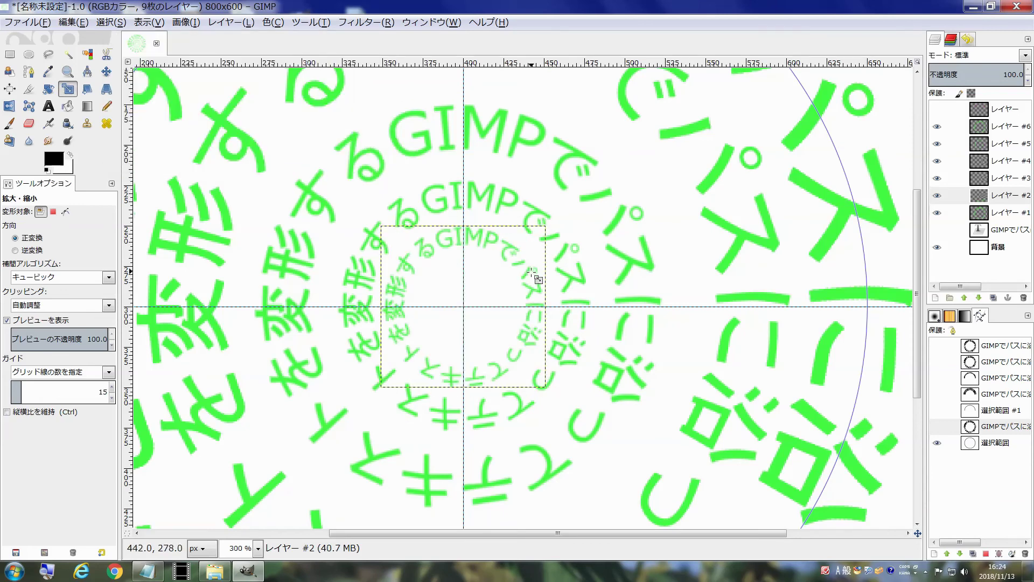
{"action": "scroll", "coordinate": [536, 279], "scroll_direction": "down", "scroll_amount": 1}
{"action": "scroll", "coordinate": [533, 278], "scroll_direction": "down", "scroll_amount": 1}
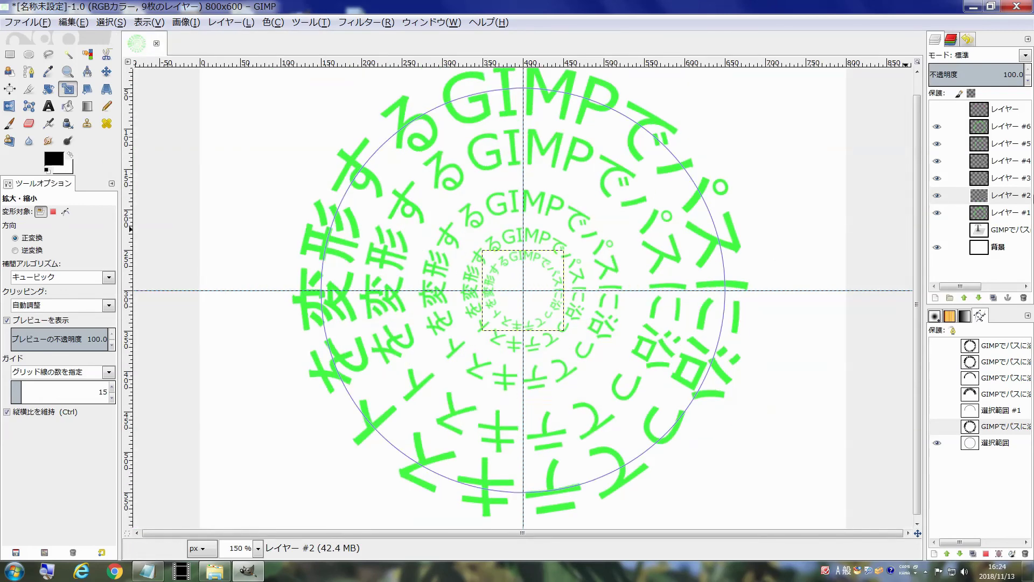
{"action": "left_click", "coordinate": [1007, 298]}
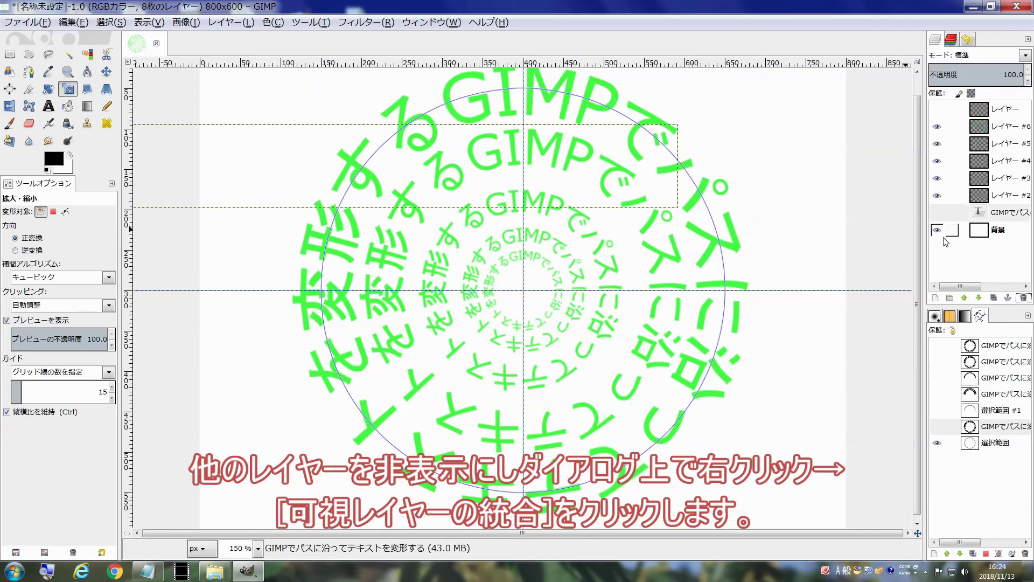
Hide the background and merge the visible text rings into one layer
{"action": "left_click", "coordinate": [940, 235]}
{"action": "right_click", "coordinate": [954, 265]}
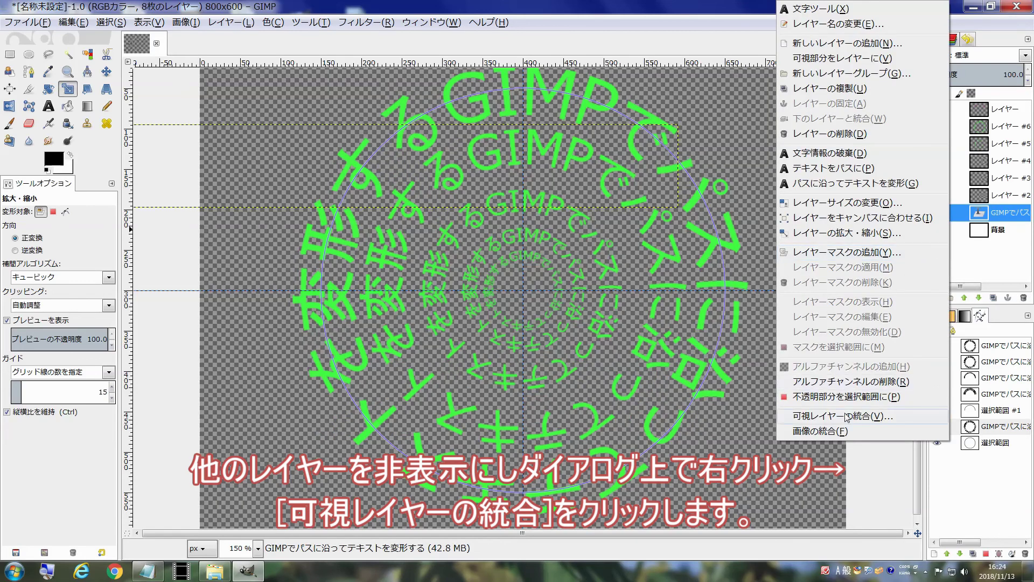
{"action": "left_click", "coordinate": [884, 419]}
{"action": "left_click", "coordinate": [862, 502]}
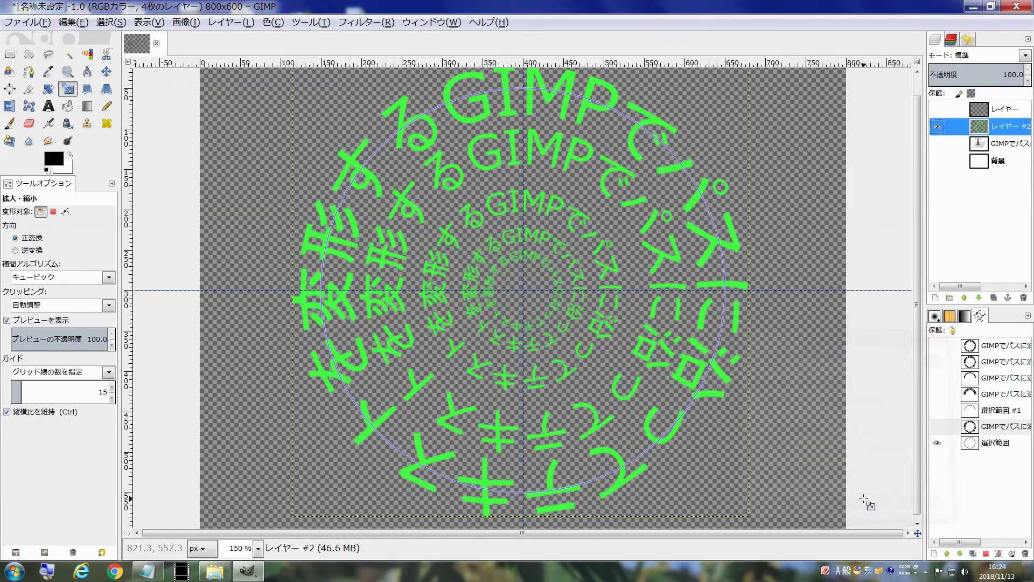
{"action": "key", "text": "1"}
Show the white background again and hide the circle path and guides
{"action": "left_click", "coordinate": [938, 160]}
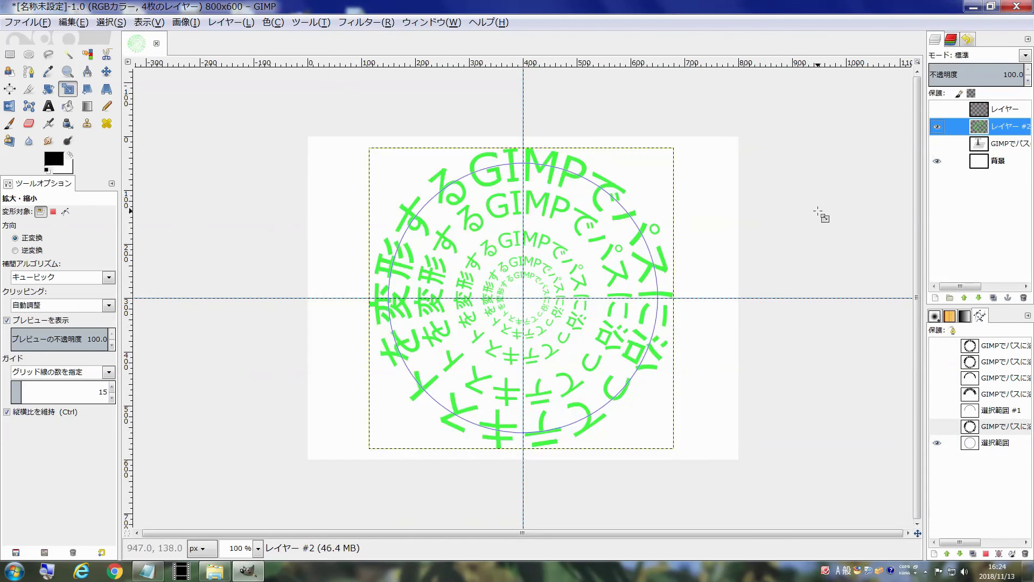
{"action": "left_click", "coordinate": [948, 426]}
{"action": "left_click", "coordinate": [938, 443]}
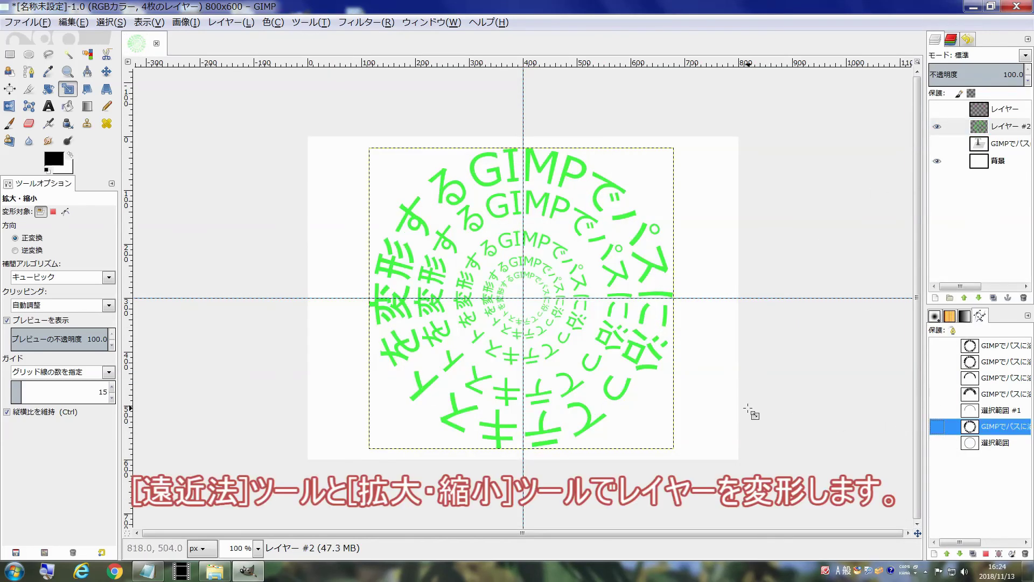
{"action": "key", "text": "ctrl+shift+t"}
Tilt the rings in perspective, pulling top corners inward and bottom corners far outward
{"action": "left_click", "coordinate": [90, 89]}
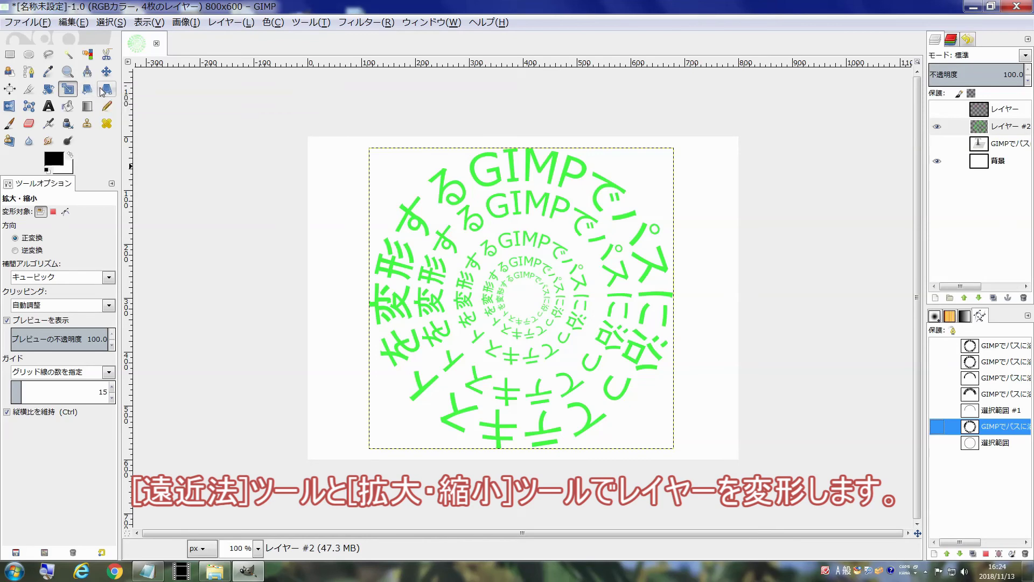
{"action": "left_click", "coordinate": [335, 173]}
{"action": "left_click", "coordinate": [109, 372]}
{"action": "left_click", "coordinate": [105, 405]}
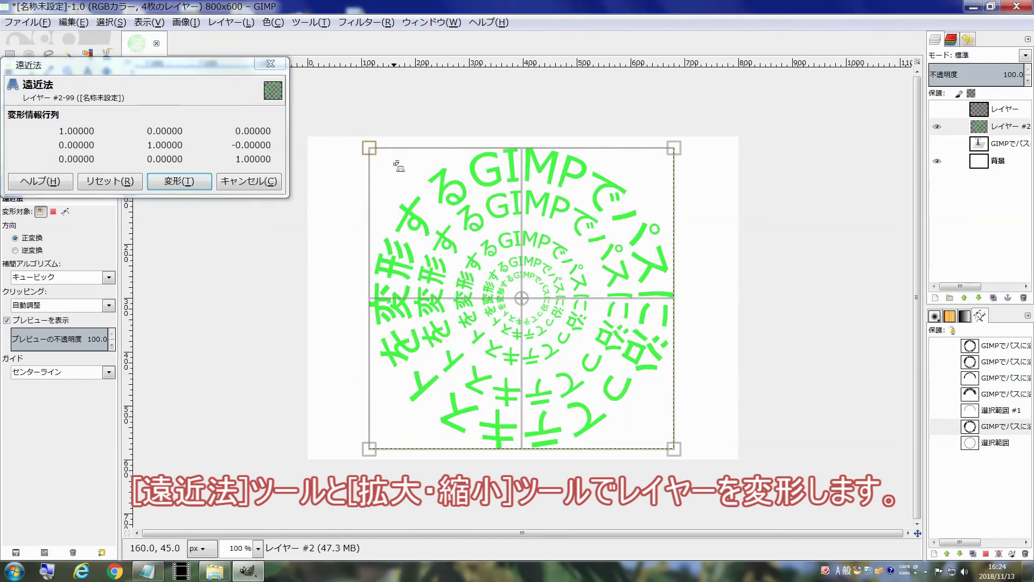
{"action": "left_click_drag", "start_coordinate": [369, 147], "coordinate": [433, 150]}
{"action": "left_click_drag", "start_coordinate": [674, 147], "coordinate": [594, 150]}
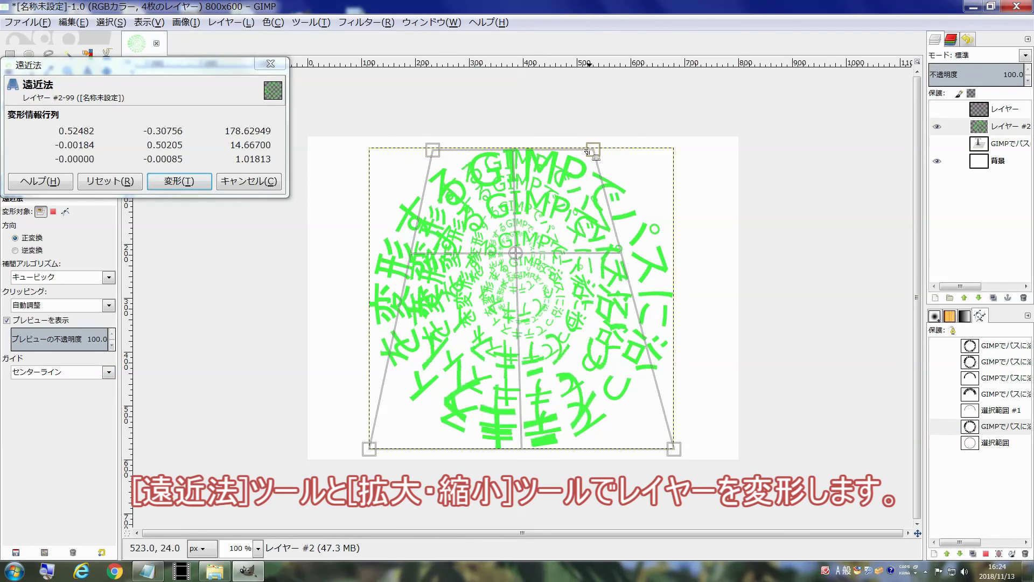
{"action": "left_click_drag", "start_coordinate": [370, 444], "coordinate": [191, 442]}
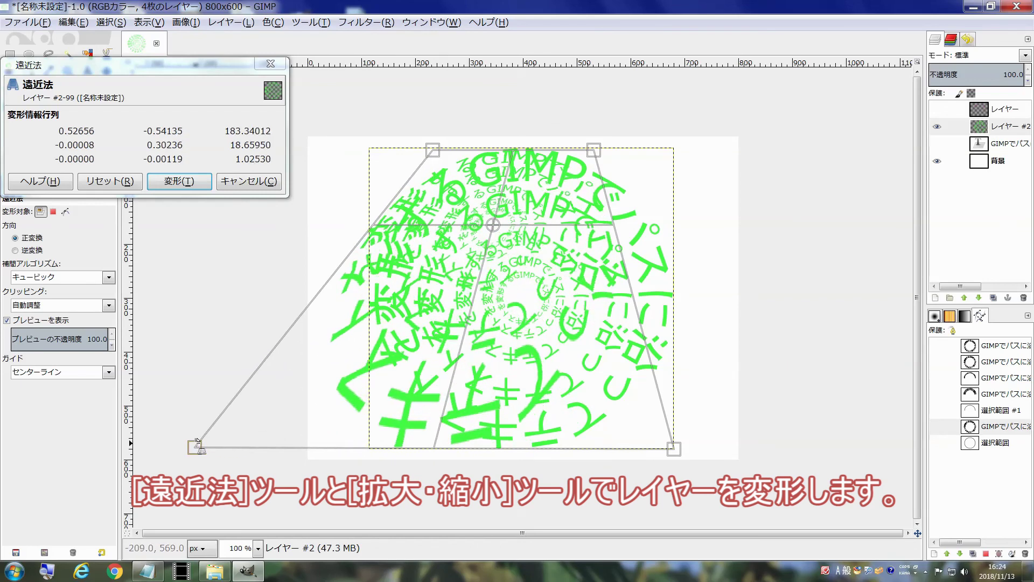
{"action": "left_click_drag", "start_coordinate": [674, 448], "coordinate": [831, 451]}
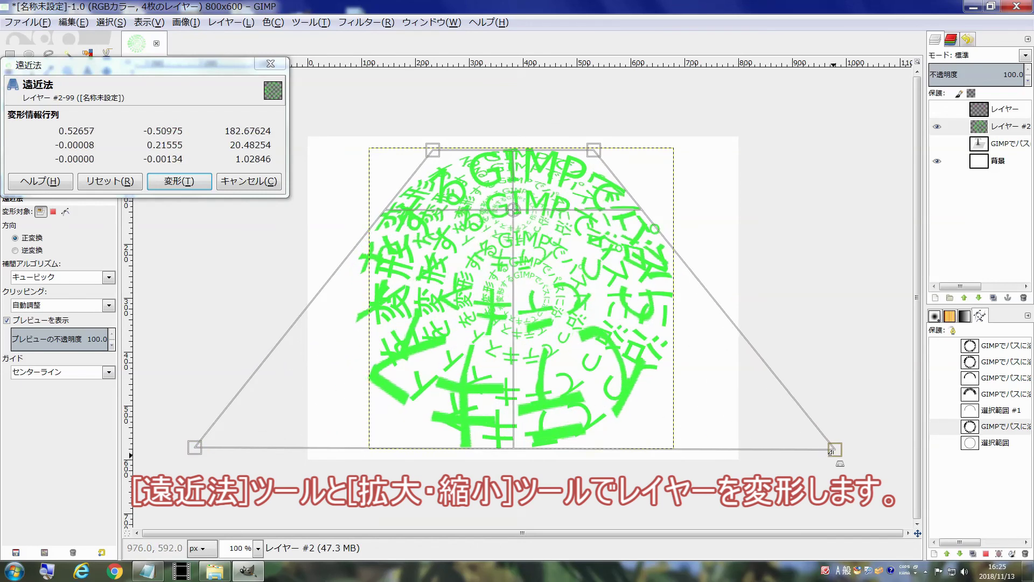
{"action": "left_click", "coordinate": [189, 185]}
Stretch the tilted ring layer wider and flatter to 1386×381
{"action": "left_click", "coordinate": [68, 89]}
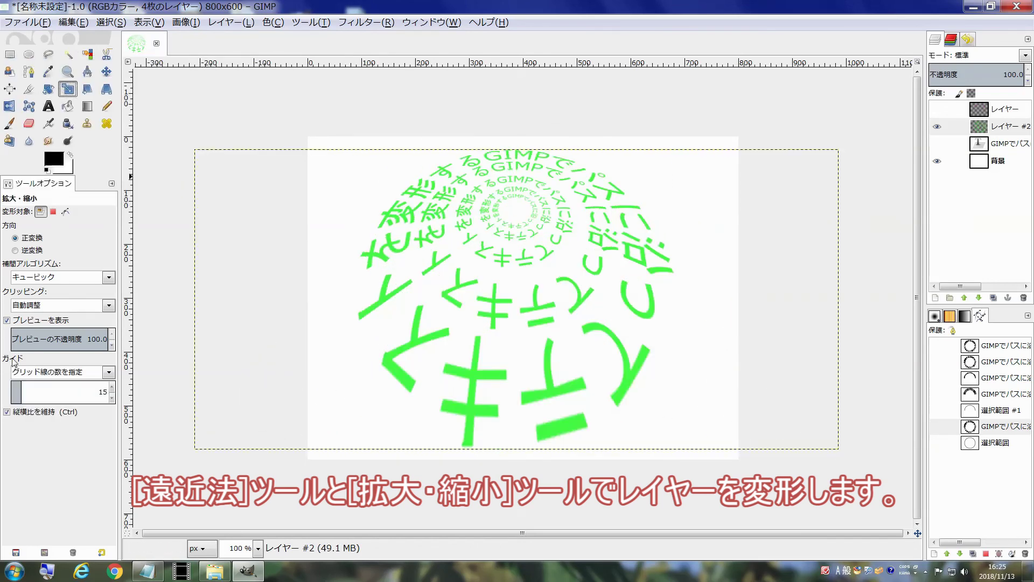
{"action": "left_click", "coordinate": [502, 427]}
{"action": "mouse_move", "coordinate": [502, 427]}
{"action": "left_mouse_down"}
{"action": "mouse_move", "coordinate": [830, 285]}
{"action": "mouse_move", "coordinate": [879, 285]}
{"action": "left_mouse_up"}
{"action": "left_click", "coordinate": [288, 156]}
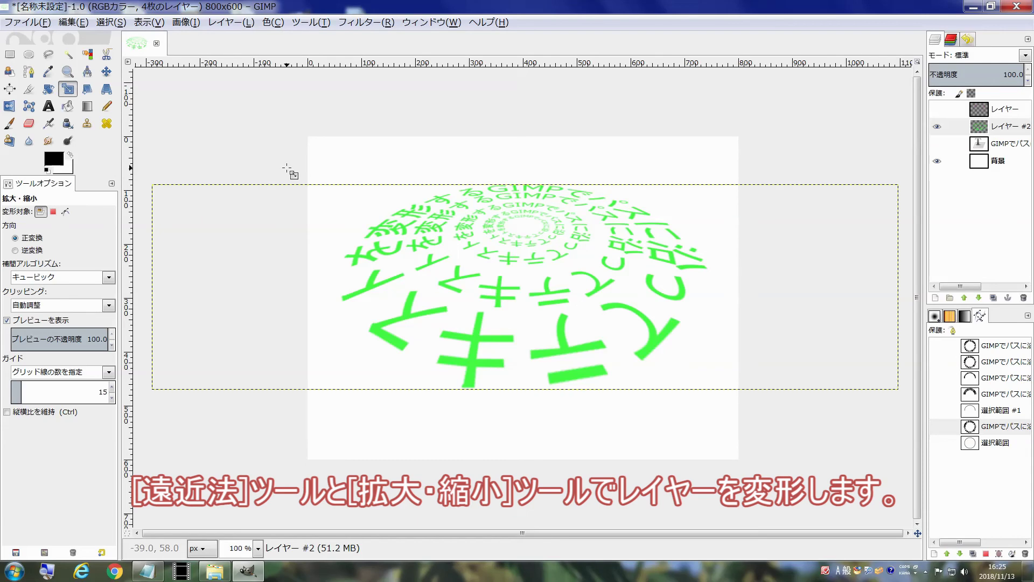
Recolour the text rings blue with Hue-Saturation, saturation at 100
{"action": "left_click", "coordinate": [273, 22]}
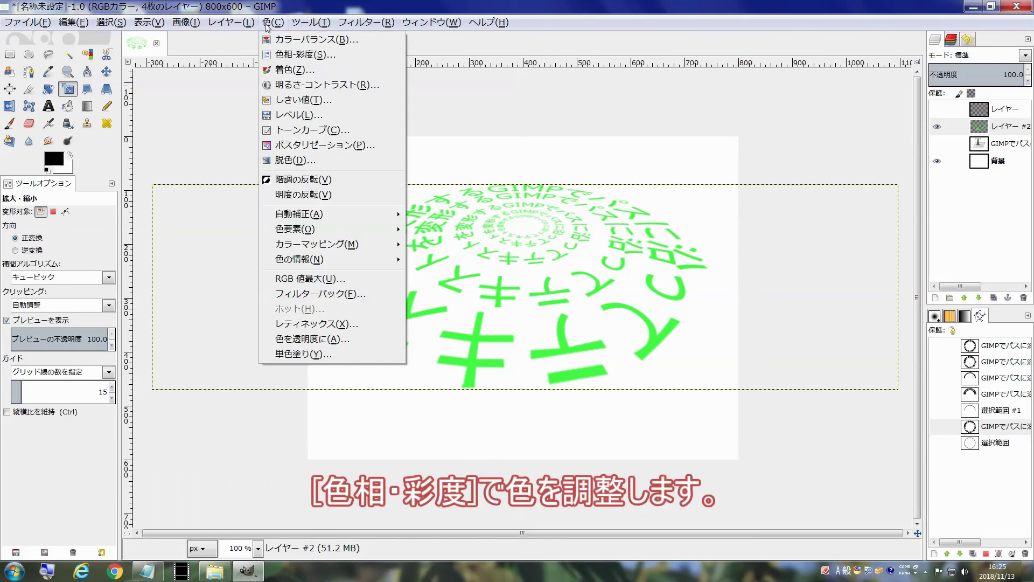
{"action": "left_click", "coordinate": [323, 55]}
{"action": "left_click_drag", "start_coordinate": [184, 252], "coordinate": [130, 252]}
{"action": "left_click_drag", "start_coordinate": [185, 270], "coordinate": [254, 289]}
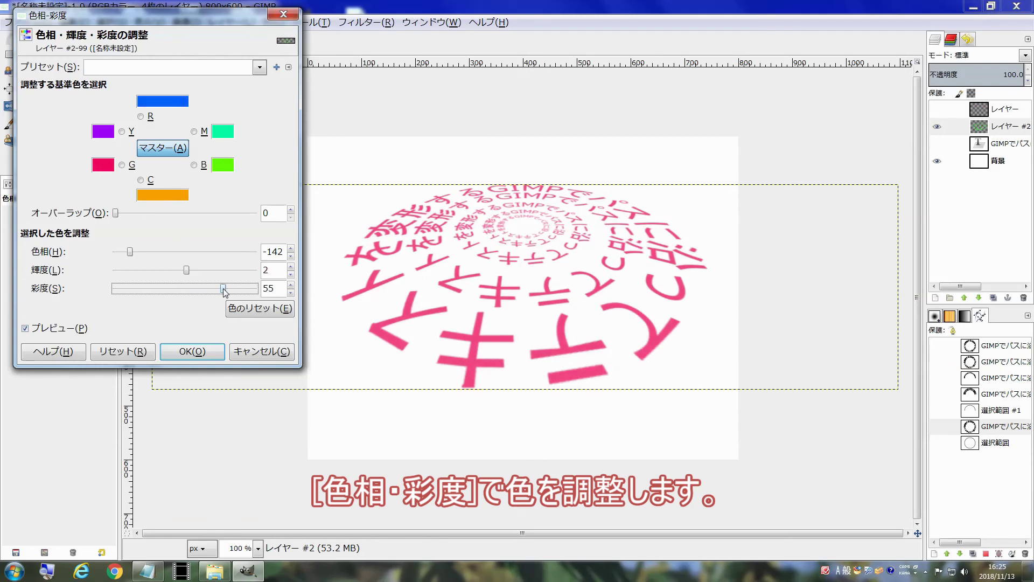
{"action": "mouse_move", "coordinate": [129, 251]}
{"action": "left_mouse_down"}
{"action": "mouse_move", "coordinate": [109, 253]}
{"action": "mouse_move", "coordinate": [234, 252]}
{"action": "left_mouse_up"}
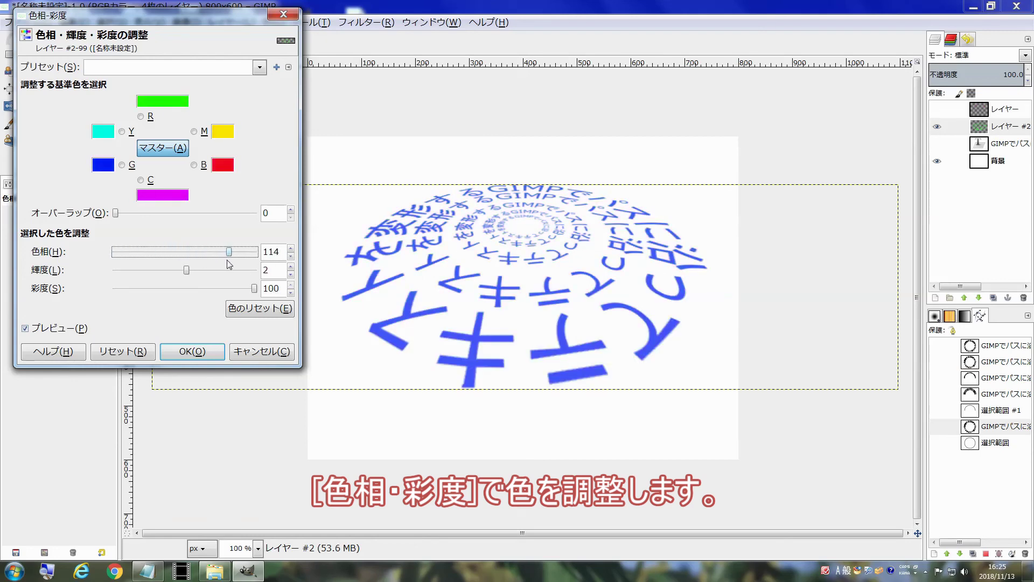
{"action": "left_click", "coordinate": [209, 350]}
Crop the ring layer to its content with auto-shrink
{"action": "left_click", "coordinate": [28, 89]}
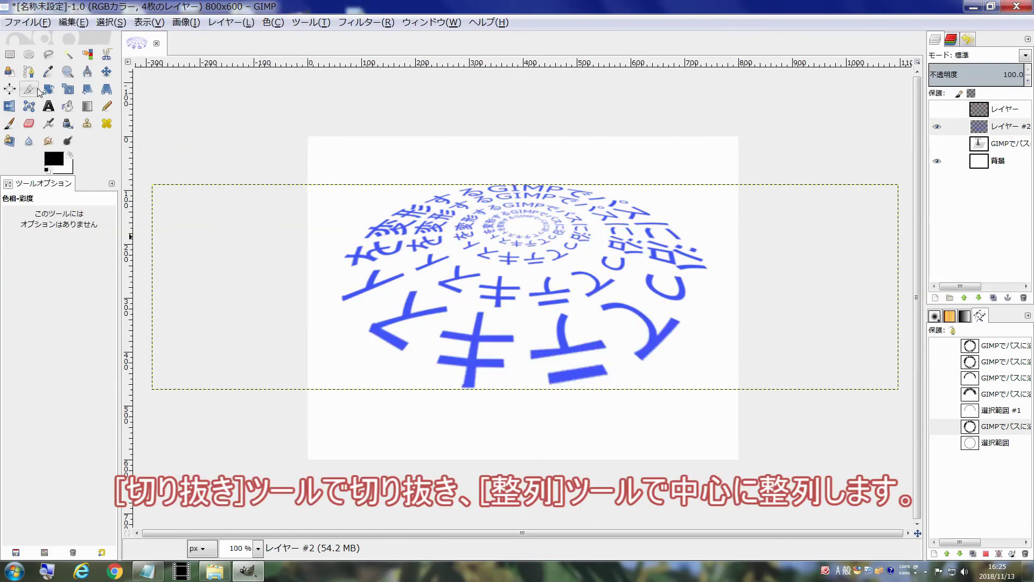
{"action": "left_click_drag", "start_coordinate": [294, 185], "coordinate": [757, 390]}
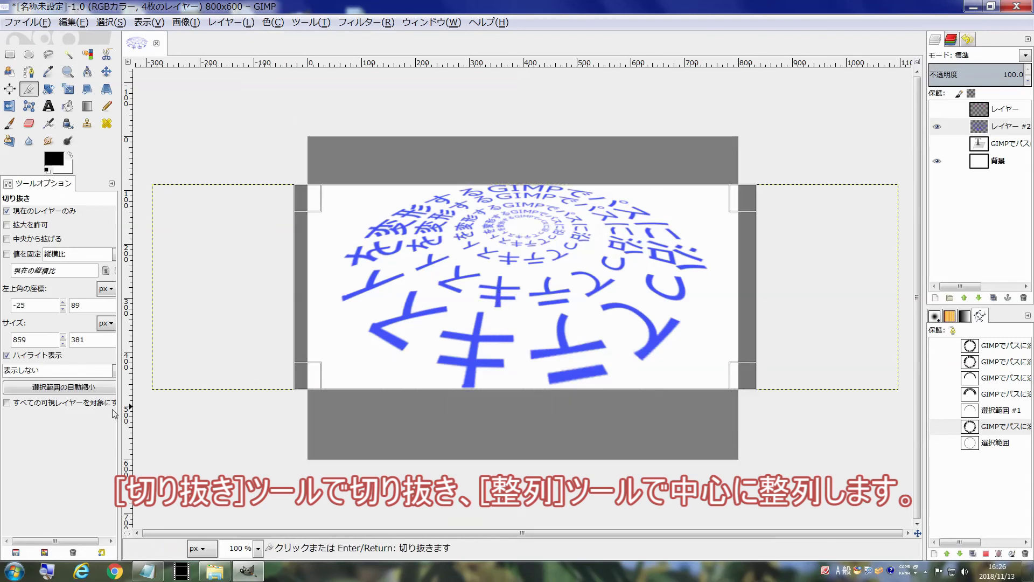
{"action": "left_click", "coordinate": [59, 387]}
{"action": "key", "text": "Return"}
Centre the layer on the canvas and fit it to the 800×600 image size
{"action": "key", "text": "q"}
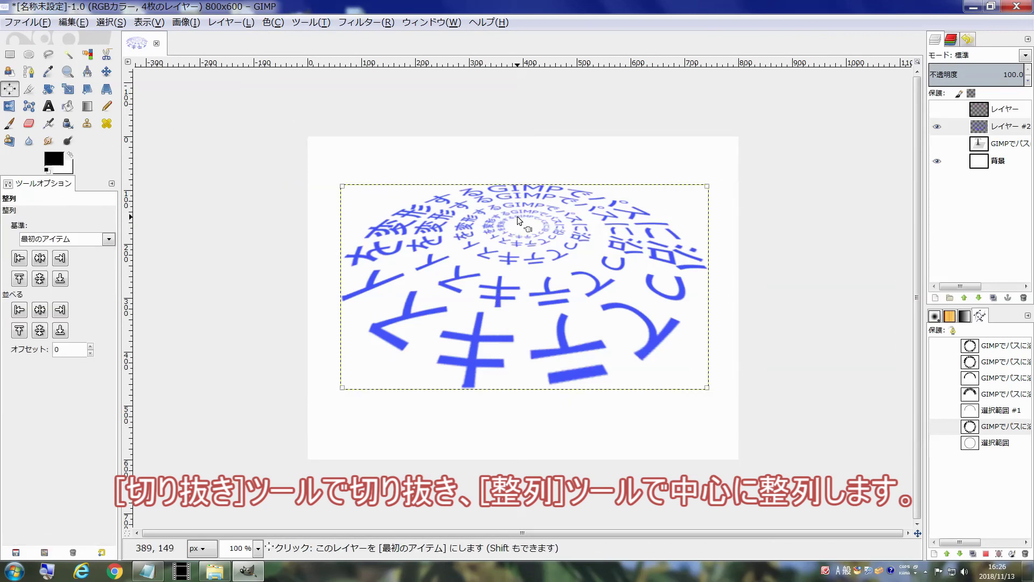
{"action": "left_click", "coordinate": [41, 259]}
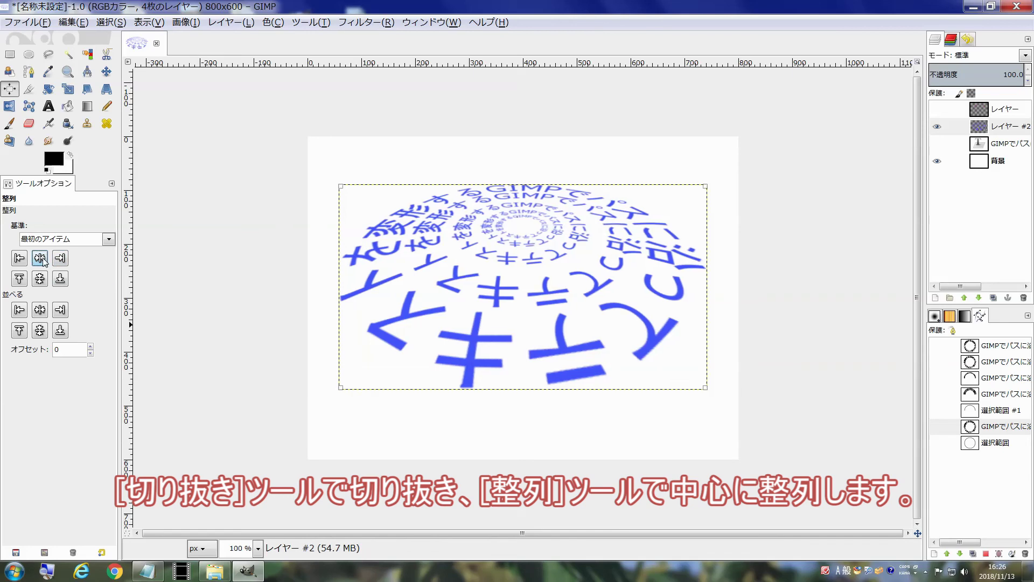
{"action": "left_click", "coordinate": [40, 278]}
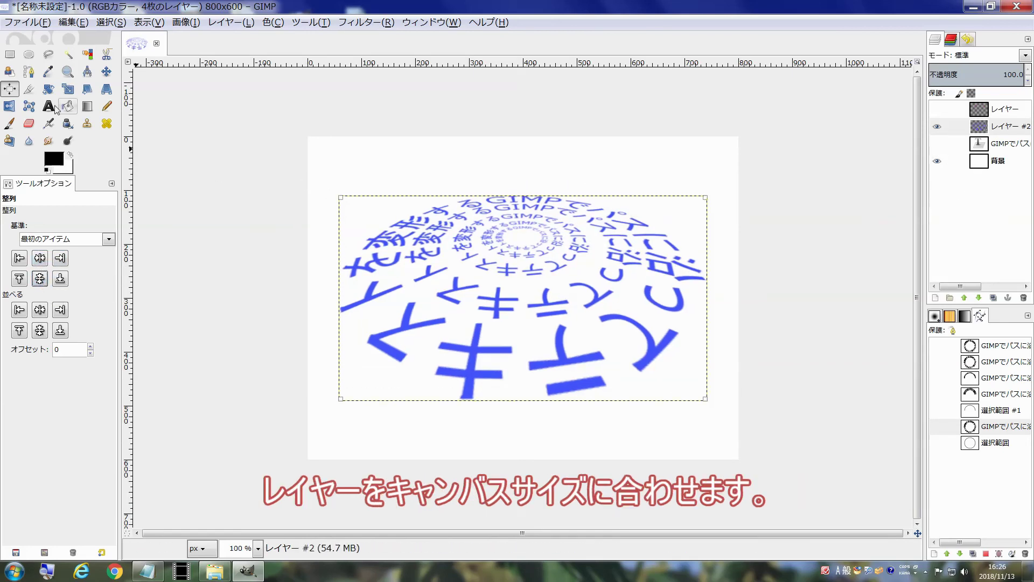
{"action": "left_click", "coordinate": [48, 89]}
{"action": "left_click", "coordinate": [232, 22]}
{"action": "left_click", "coordinate": [285, 240]}
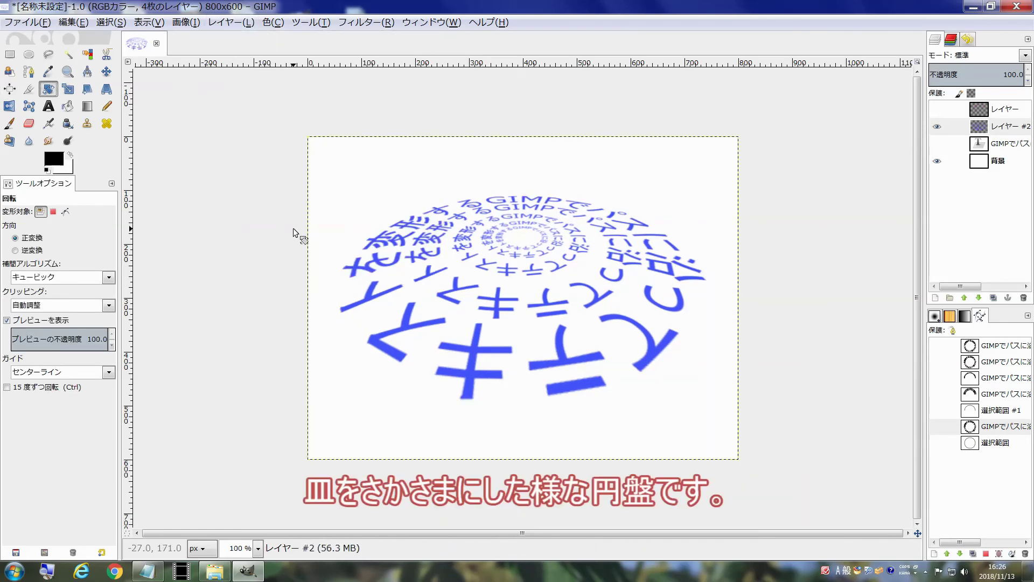
Apply the Neon logo effect with black background and cyan glow, then zoom to fit
{"action": "left_click", "coordinate": [367, 22]}
{"action": "mouse_move", "coordinate": [374, 319]}
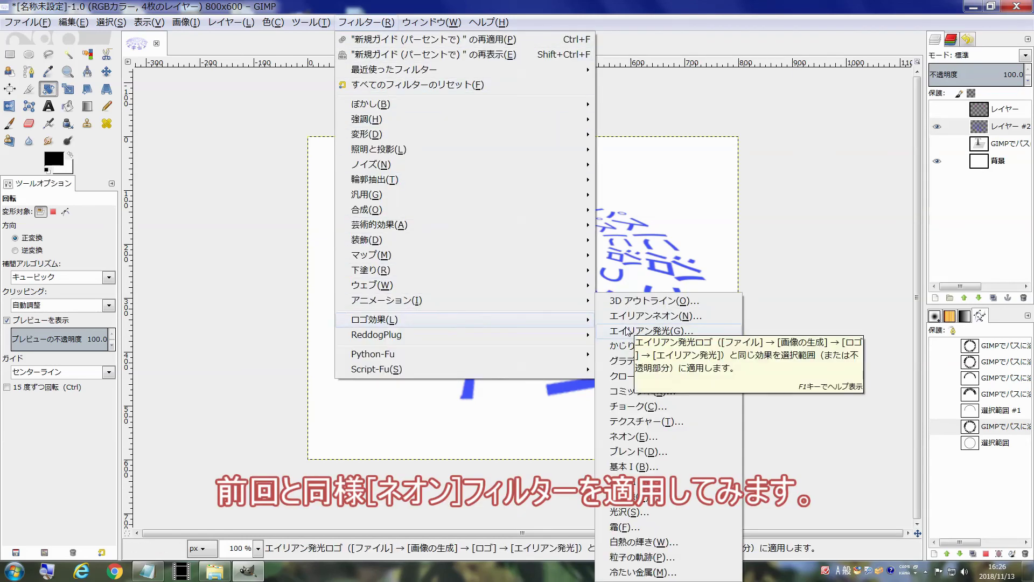
{"action": "left_click", "coordinate": [639, 437]}
{"action": "left_click_drag", "start_coordinate": [546, 231], "coordinate": [546, 139]}
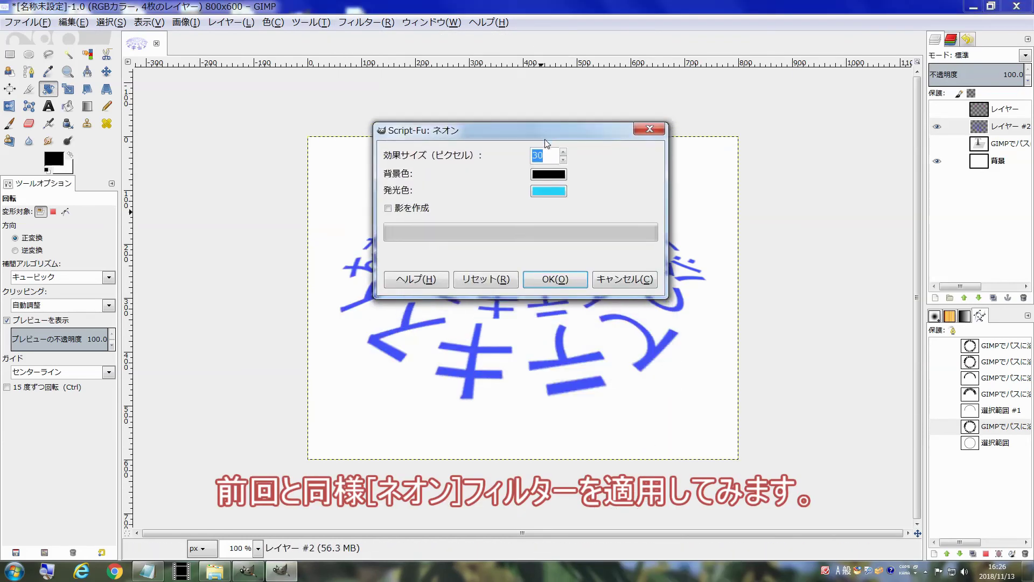
{"action": "left_click", "coordinate": [550, 279]}
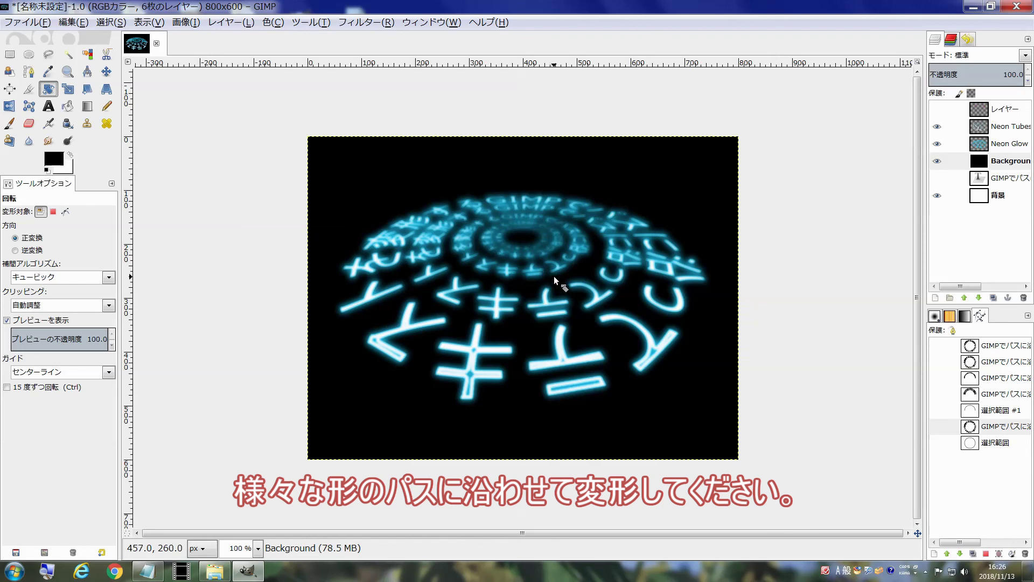
{"action": "key", "text": "shift+ctrl+j"}
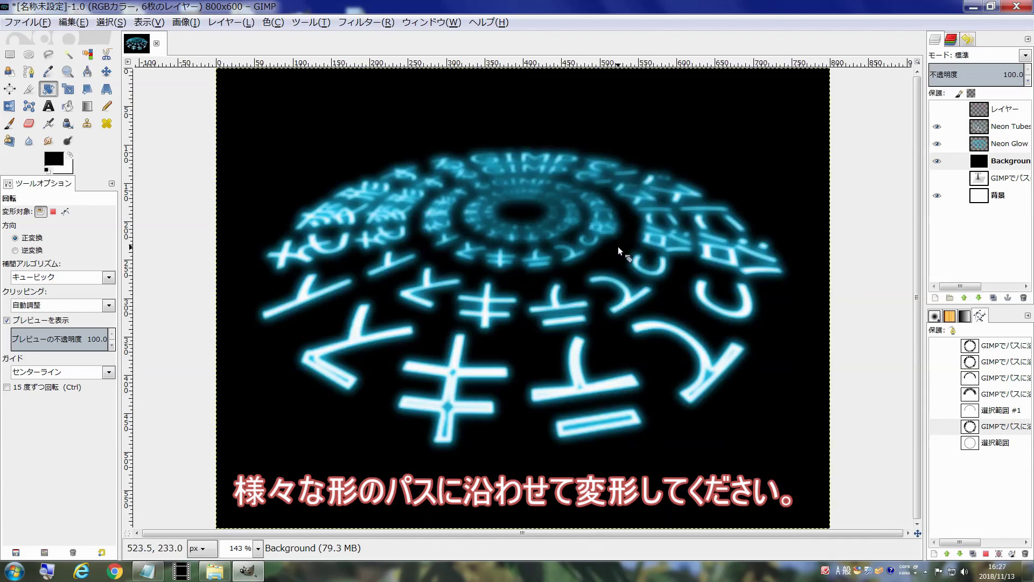